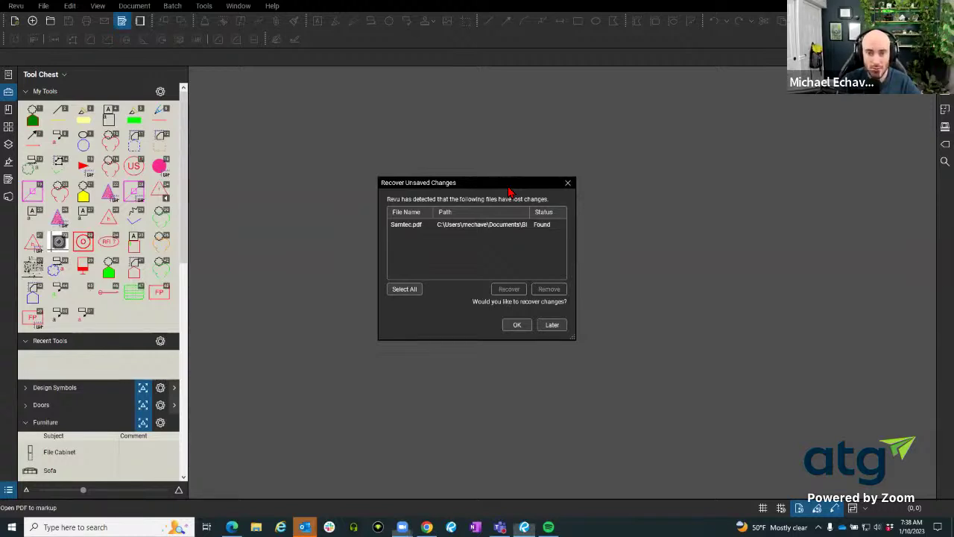
Dismiss the unsaved-changes recovery dialog without recovering Samtec.pdf
left_click_drag(509, 189, 515, 139)
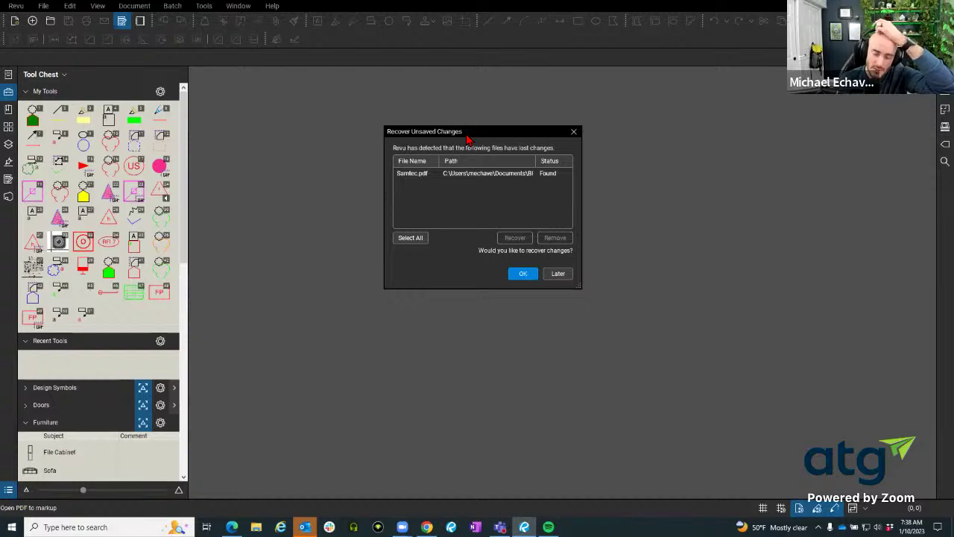
left_click(573, 132)
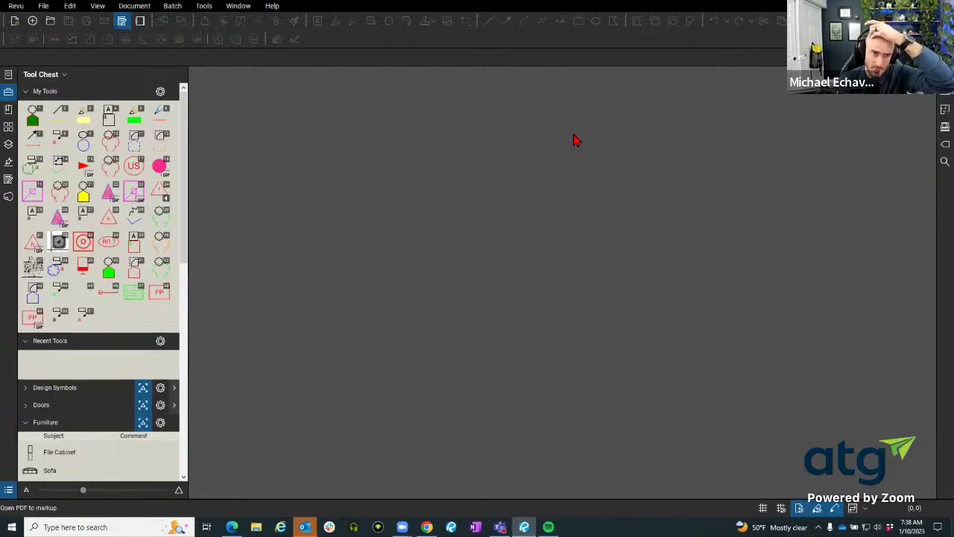
Review the Document options in the general preferences, including document recovery, and close the preferences without changing anything
key("alt+r")
left_click(30, 31)
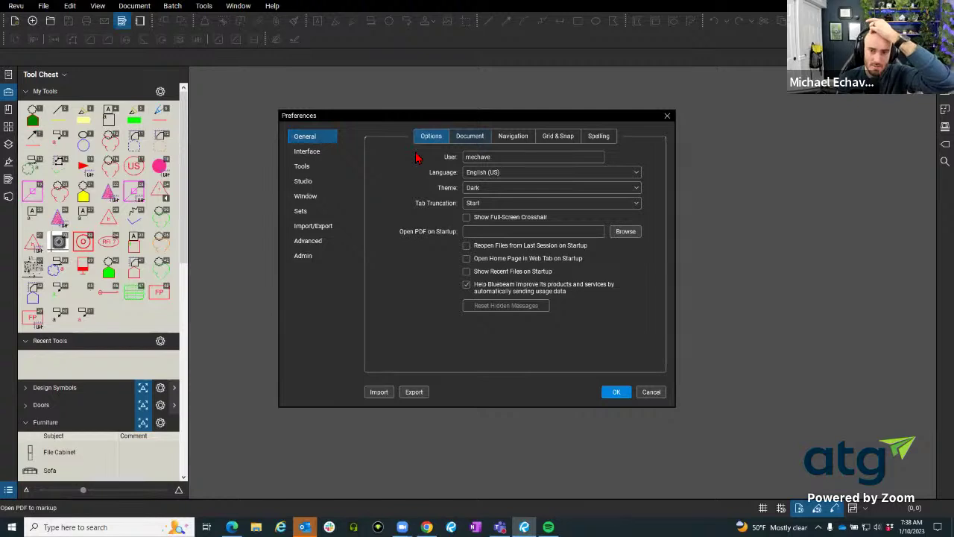
key("ctrl+Tab")
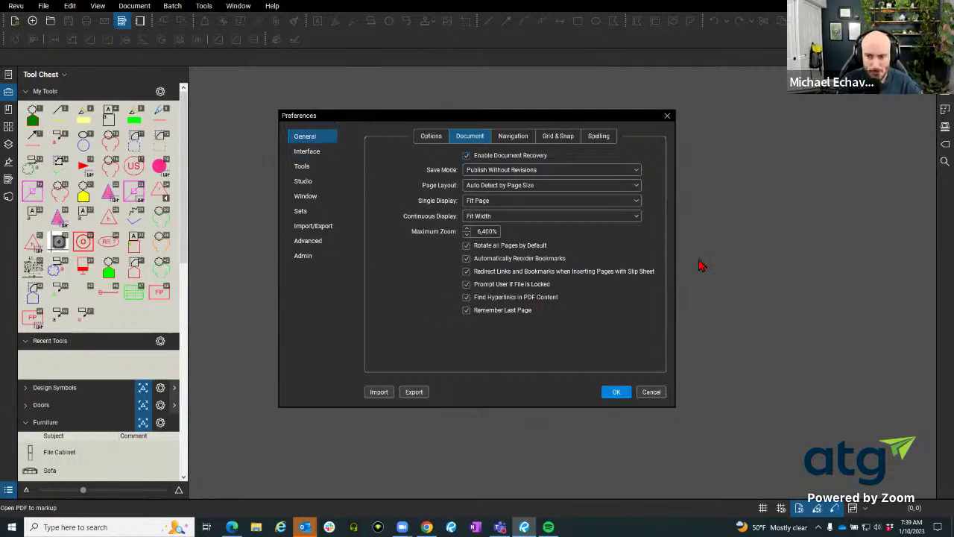
left_click_drag(564, 124, 553, 113)
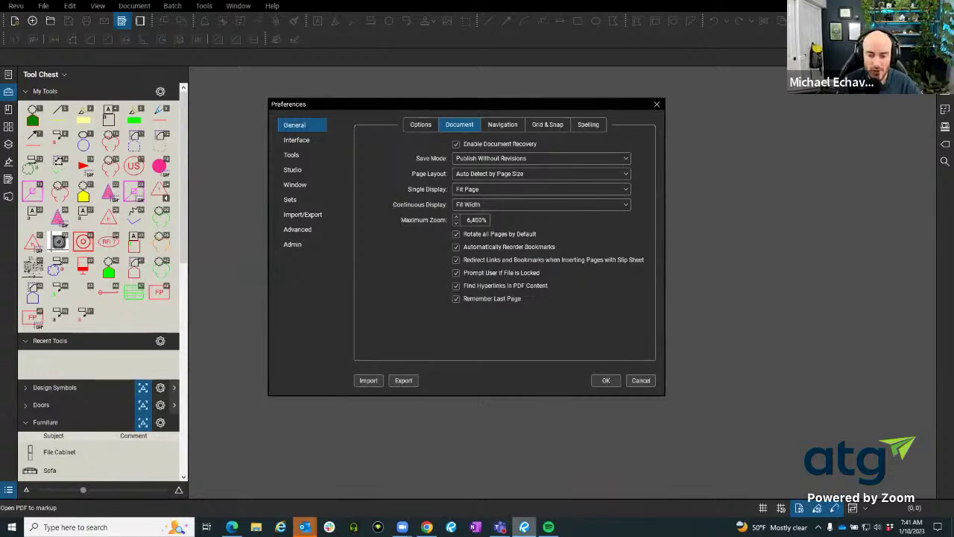
right_click(524, 527)
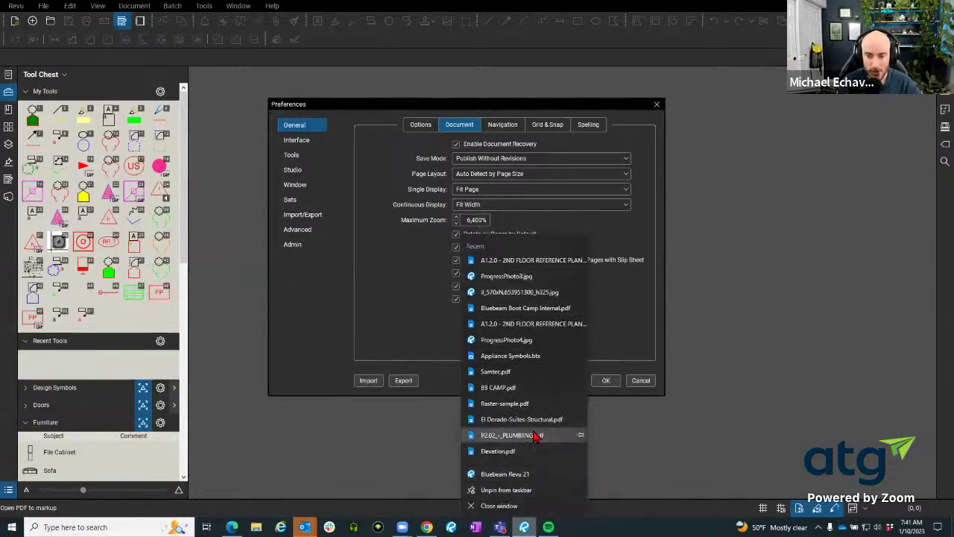
left_click(632, 418)
left_click(656, 104)
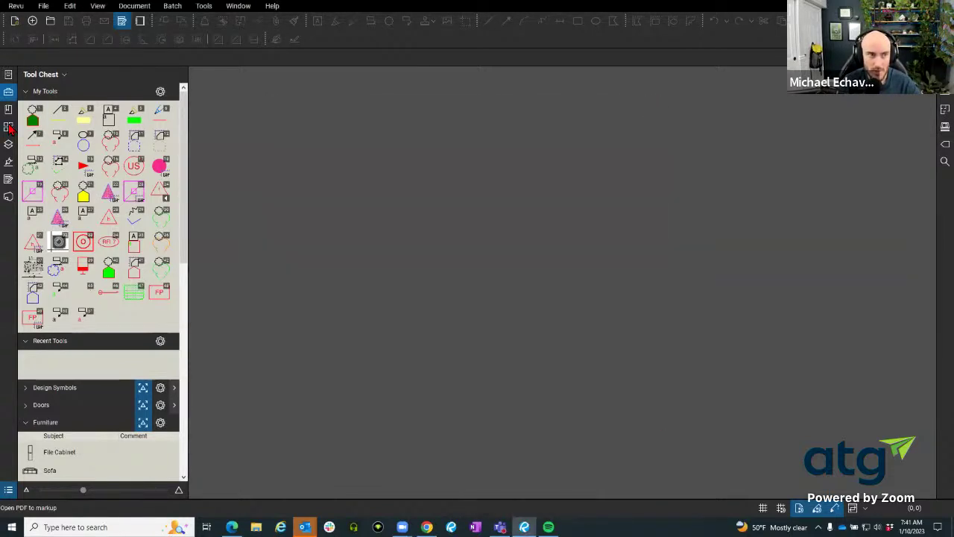
Open the pinned files Samtec.pdf, SXD Senior Center.pdf and Teen Challenge.pdf, and collapse the file list to enlarge the drawing area
left_click(8, 74)
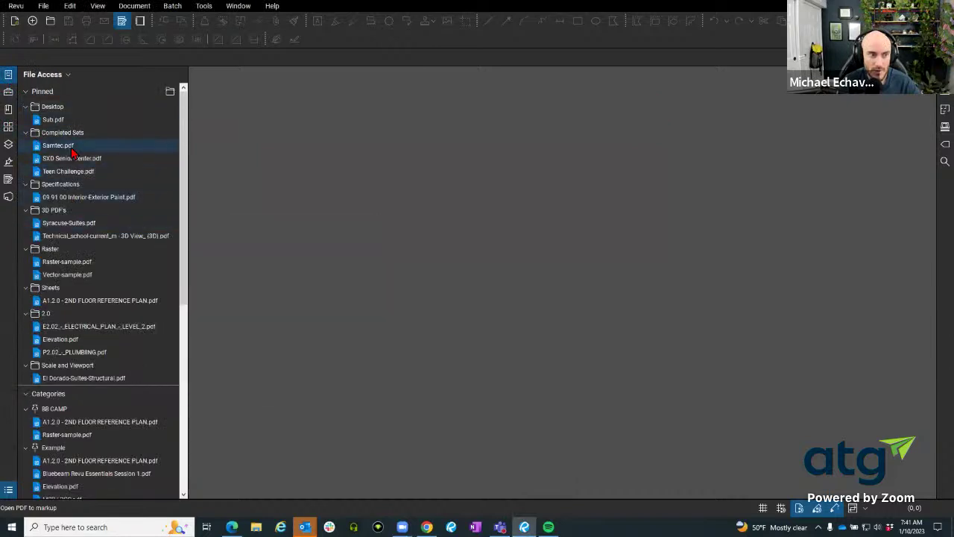
left_click(72, 147)
left_click(74, 158)
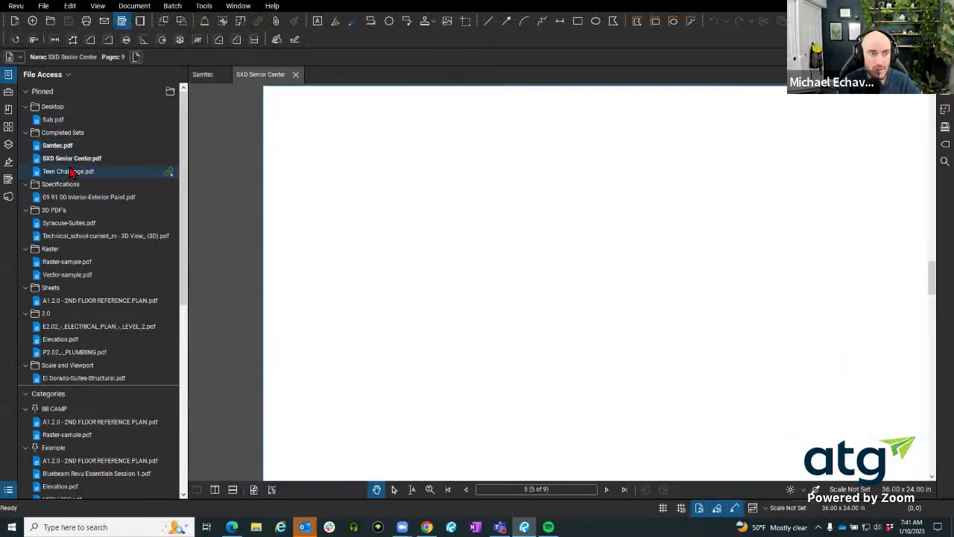
left_click(71, 172)
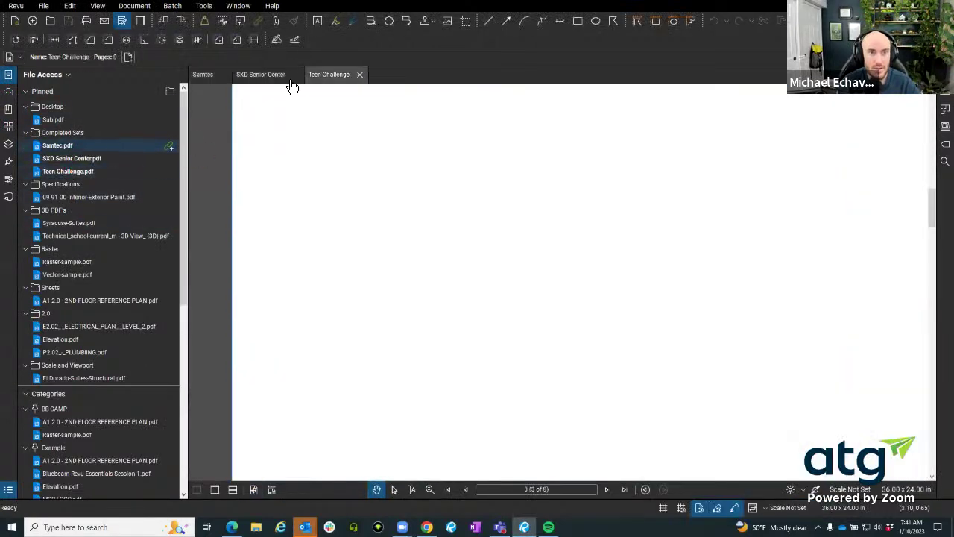
left_click(8, 75)
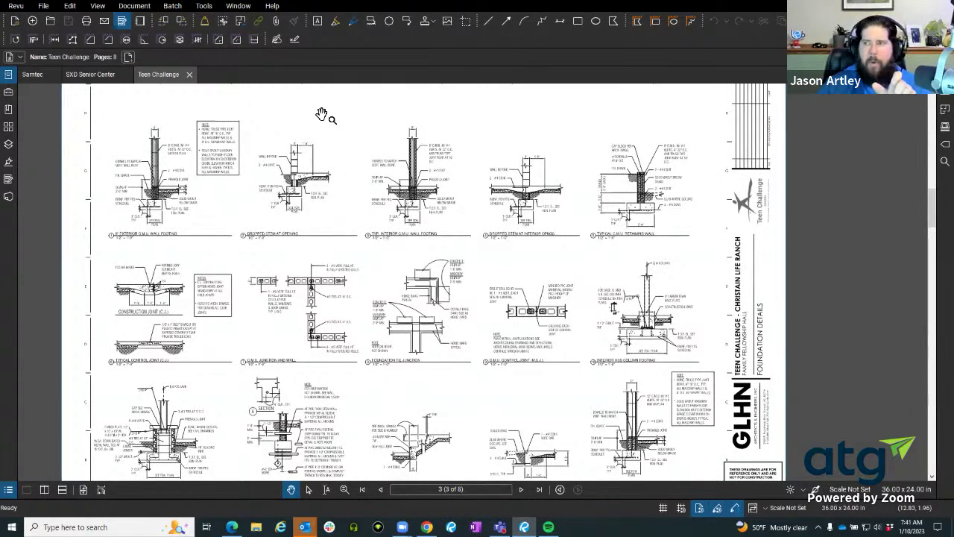
Raise the maximum zoom preference to 9,100% and try it on the footing of the Dropped Stem at Opening detail
left_click(16, 6)
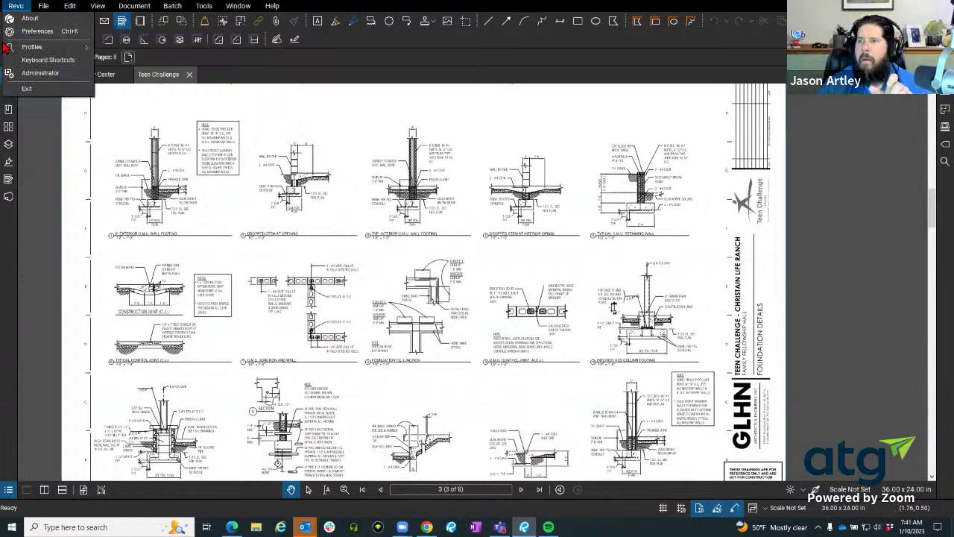
left_click(36, 31)
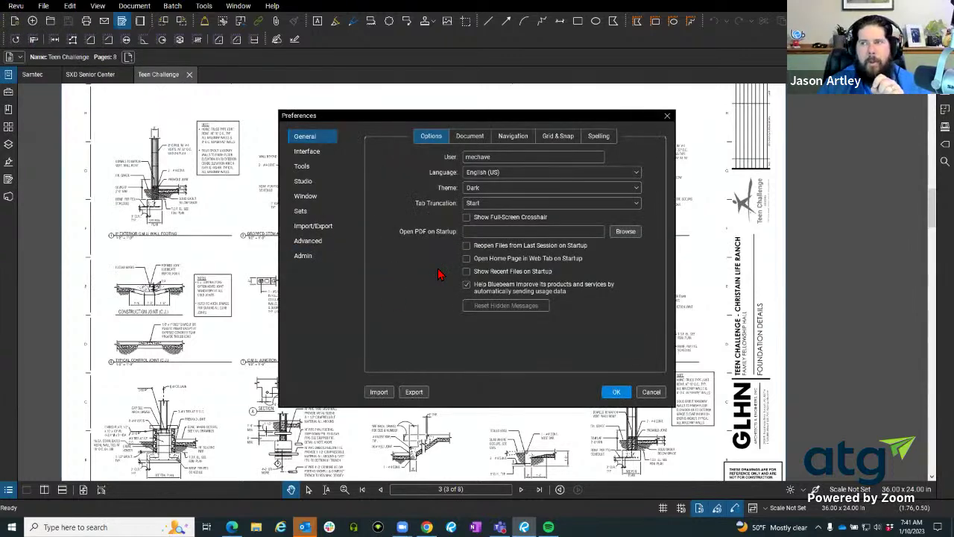
left_click(469, 137)
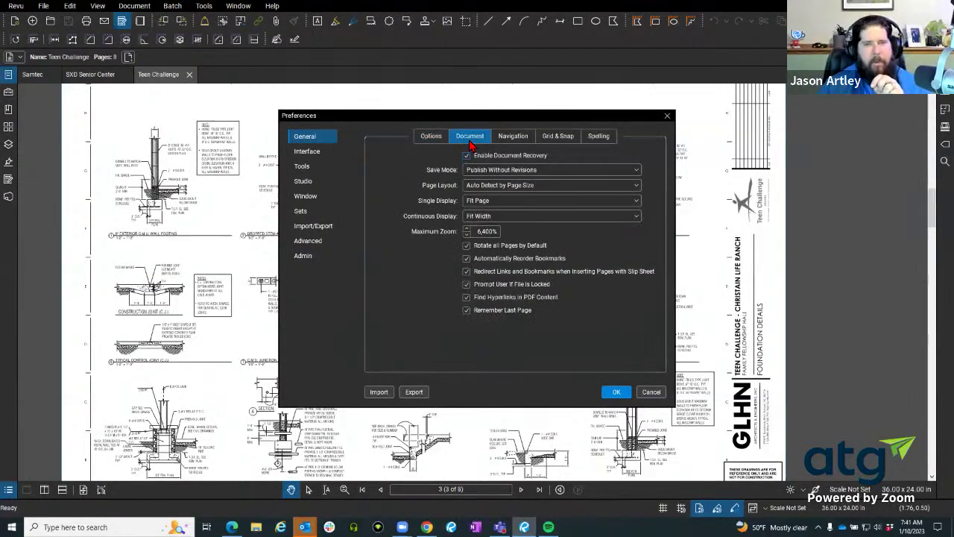
left_click(466, 228)
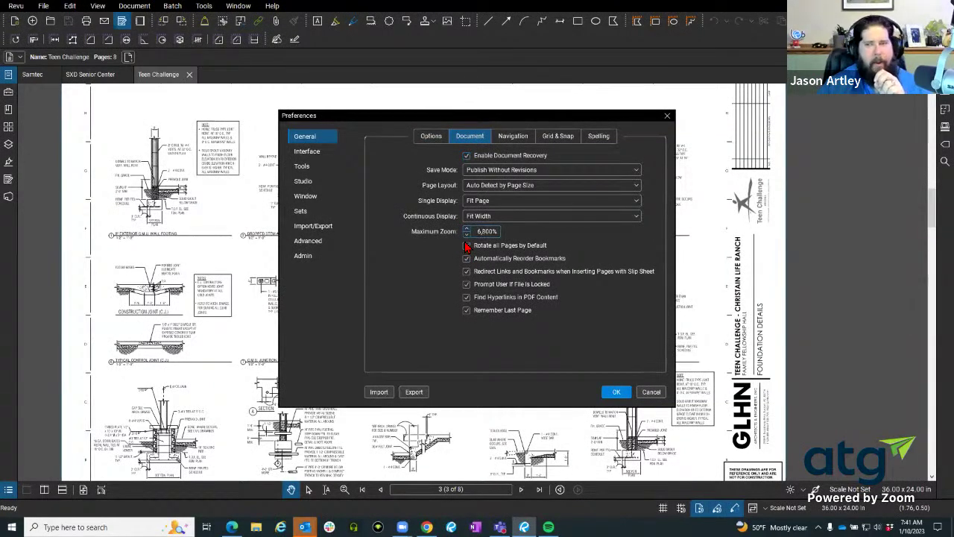
left_click(466, 229)
left_click(466, 229)
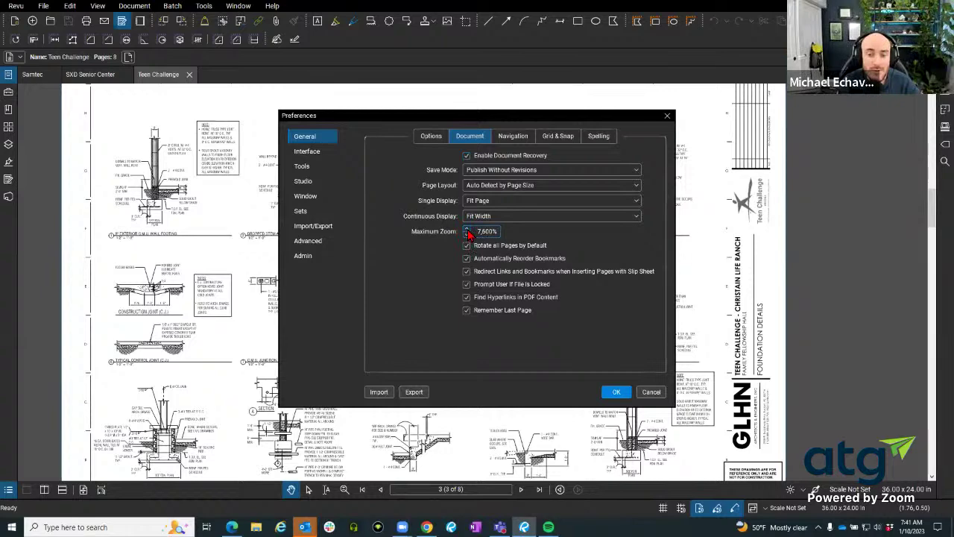
left_click(467, 228)
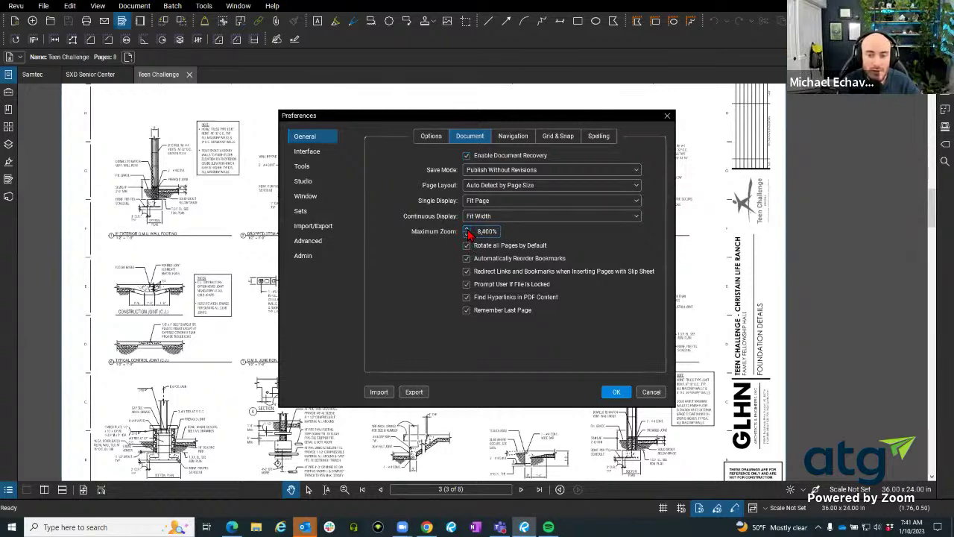
left_click(612, 391)
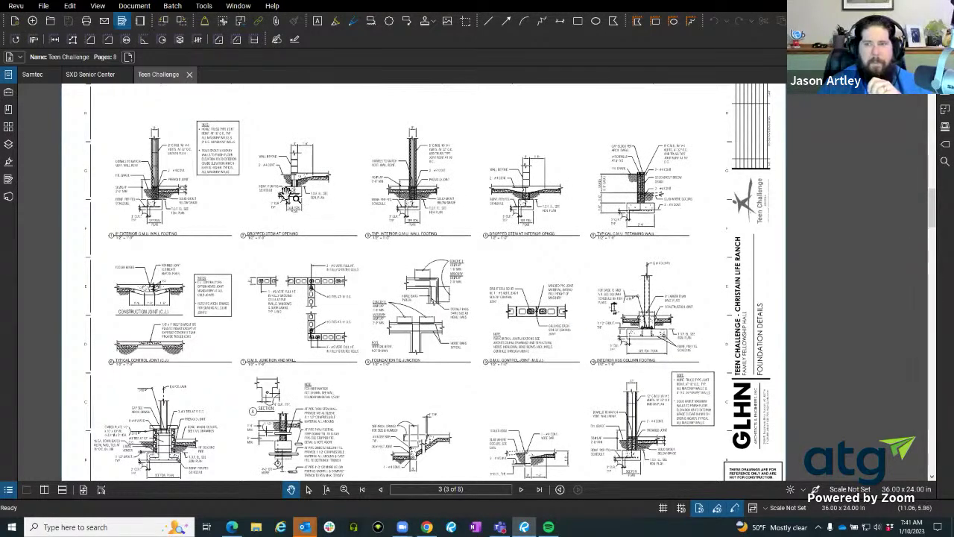
scroll(286, 193, "up", 3)
scroll(290, 209, "up", 8)
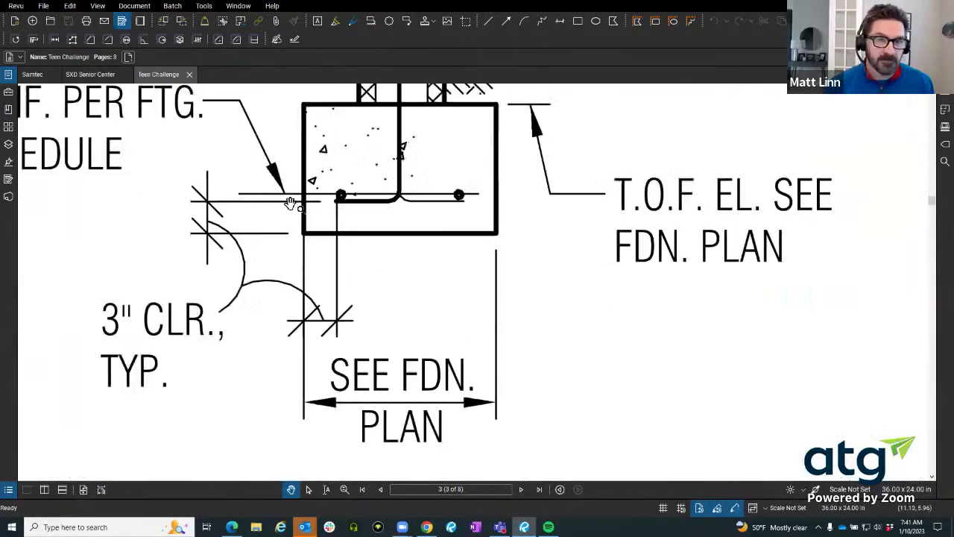
Set the maximum zoom in the Document preferences to 12,800% and apply it
left_click(16, 6)
left_click(37, 29)
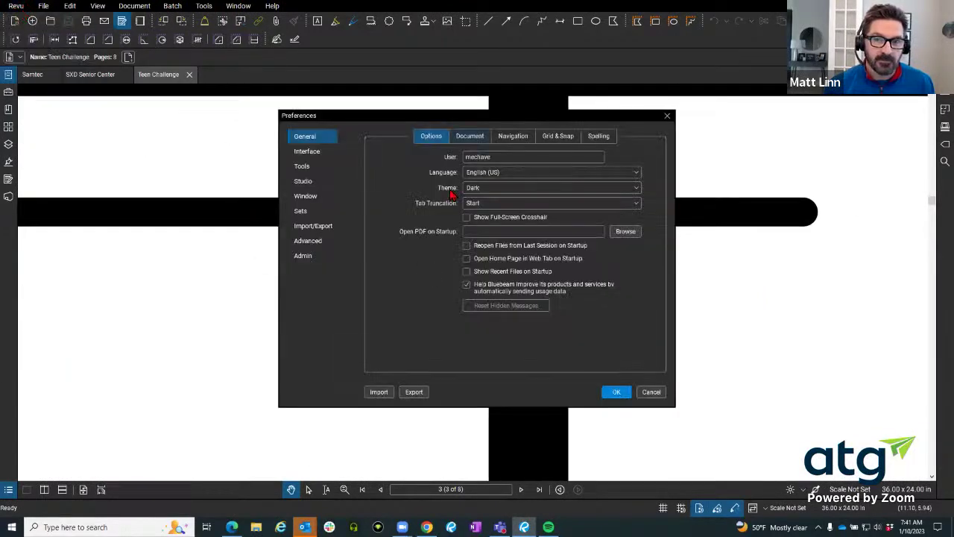
left_click(468, 137)
left_click(475, 233)
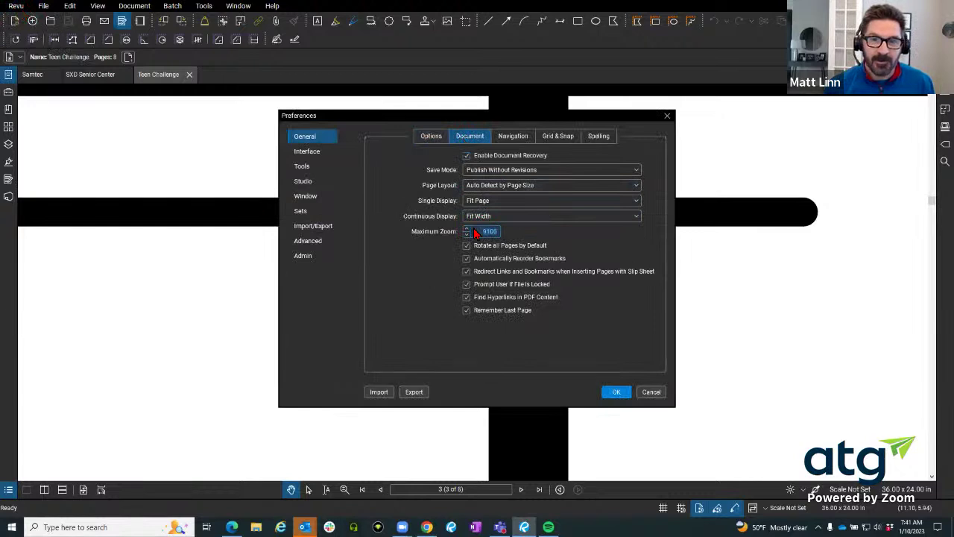
type("20")
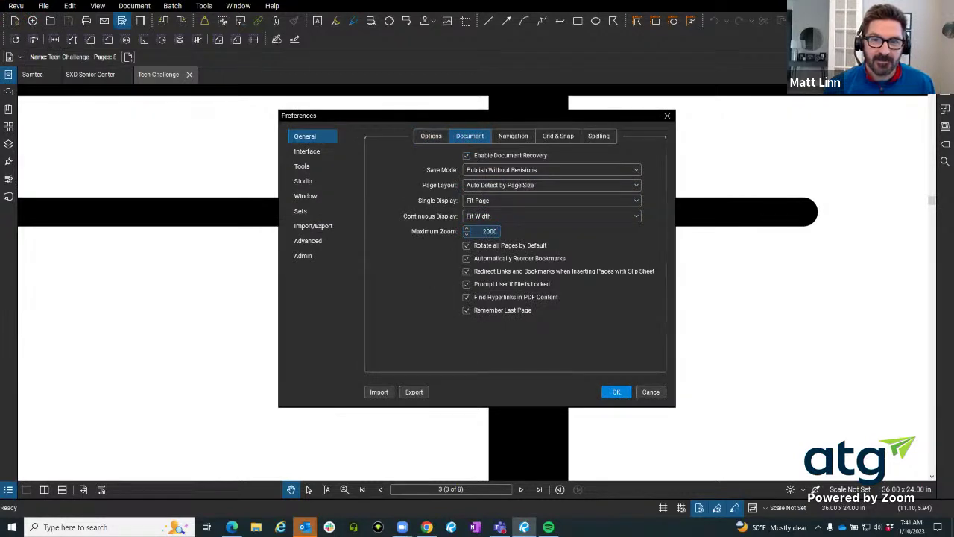
type("12800")
left_click(617, 392)
Examine how the linework of the Dropped Stem at Opening footing renders at maximum zoom compared with the full sheet
scroll(484, 272, "up", 2)
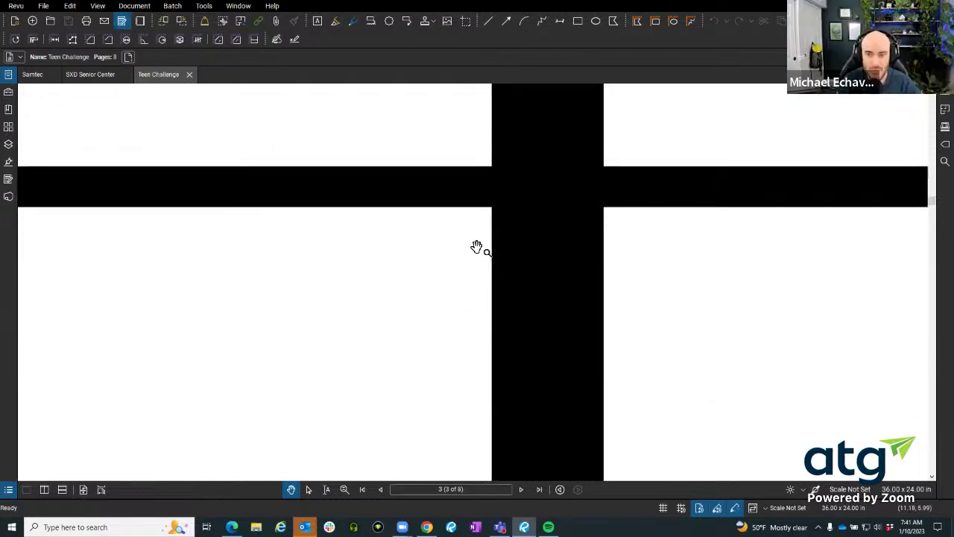
scroll(477, 246, "down", 10)
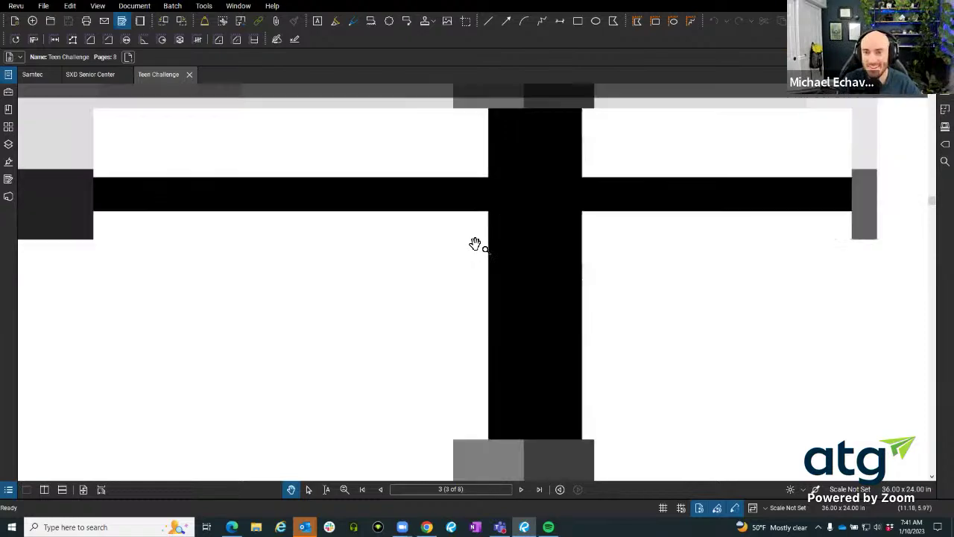
scroll(476, 232, "down", 3)
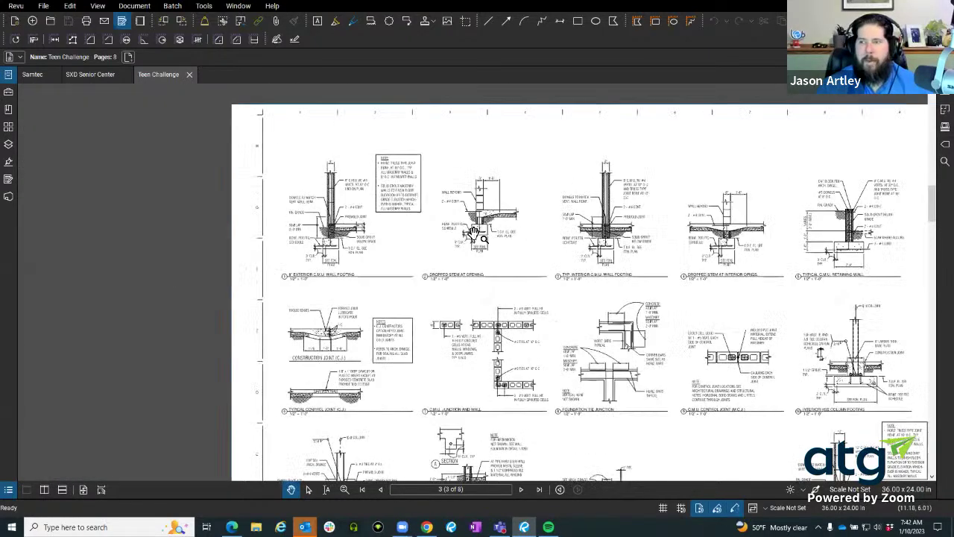
scroll(477, 231, "up", 10)
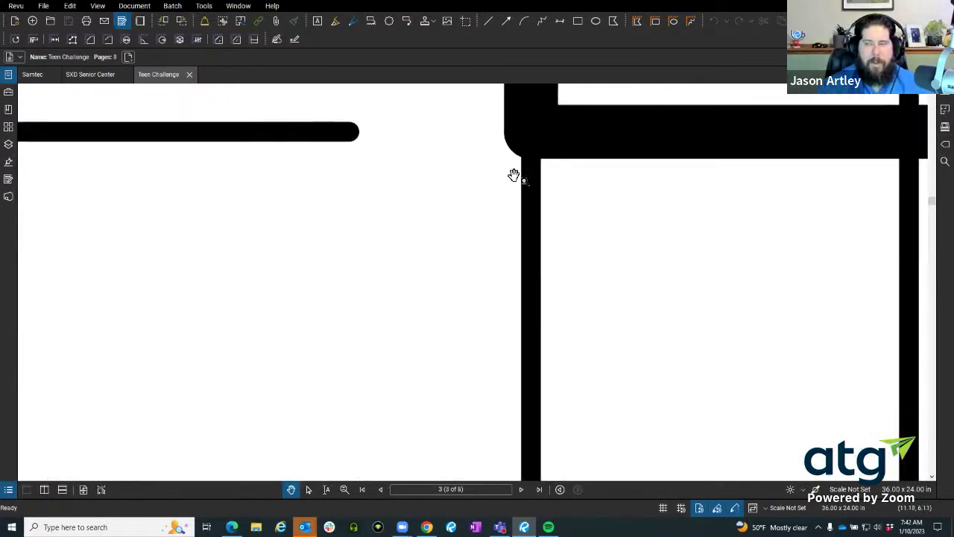
scroll(511, 173, "up", 3)
scroll(429, 237, "down", 8)
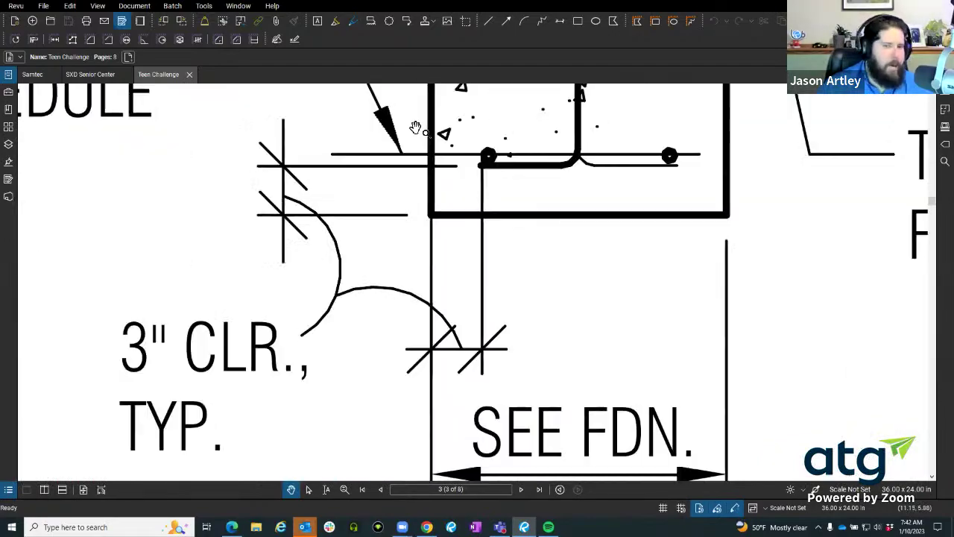
scroll(431, 240, "down", 2)
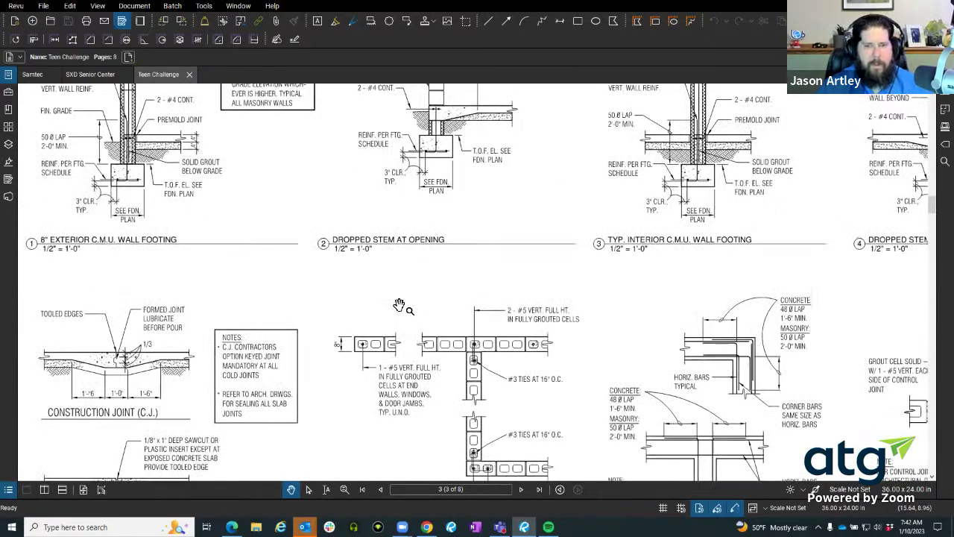
scroll(453, 232, "up", 8)
scroll(377, 325, "down", 8)
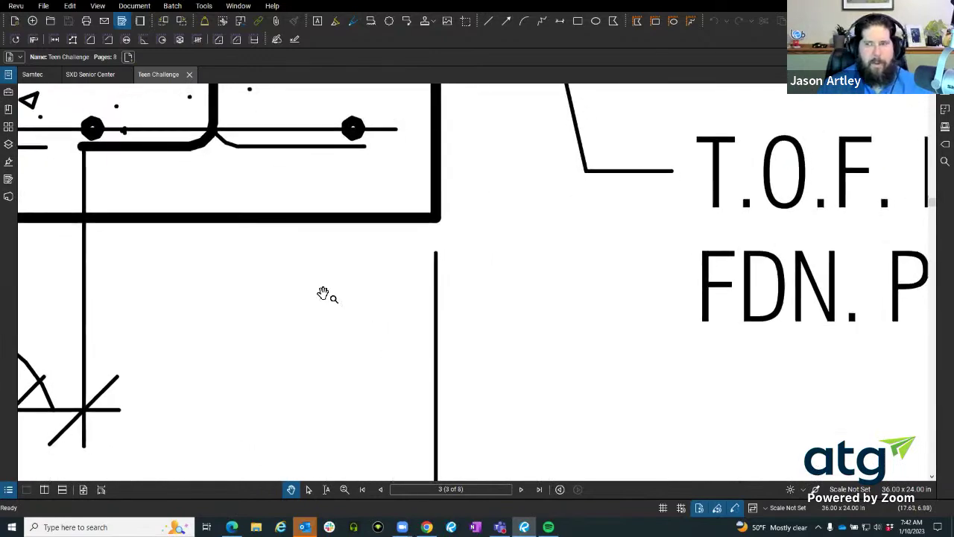
Examine the Dropped Stem at Opening and 8" Exterior C.M.U. Wall Footing details on the foundation sheet at close range
scroll(326, 278, "left", 6)
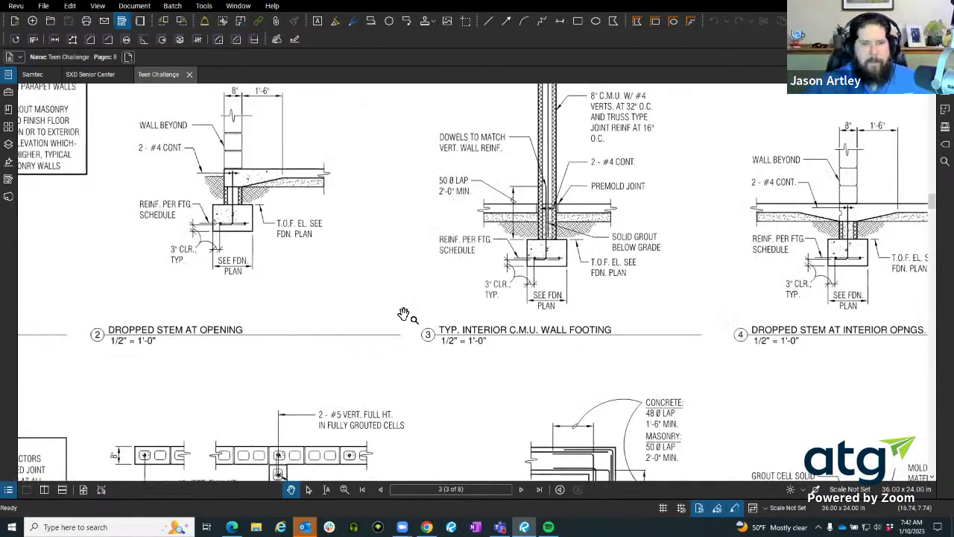
scroll(515, 346, "left", 1)
scroll(515, 346, "up", 1)
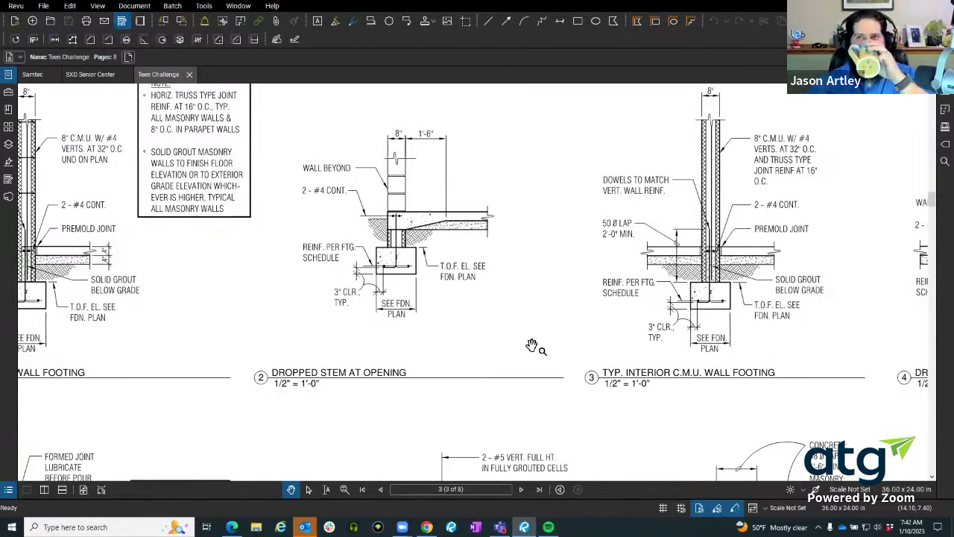
scroll(420, 269, "up", 4)
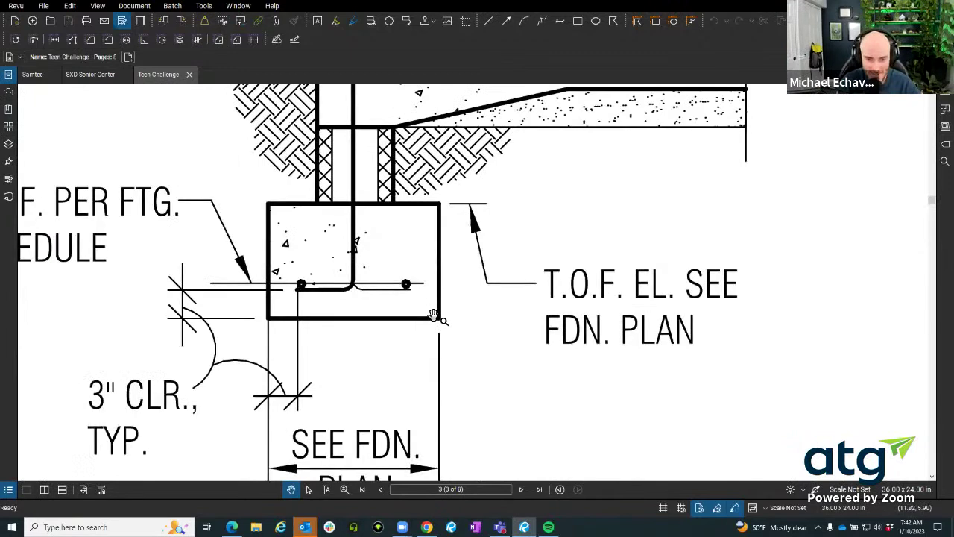
left_click_drag(356, 332, 426, 286)
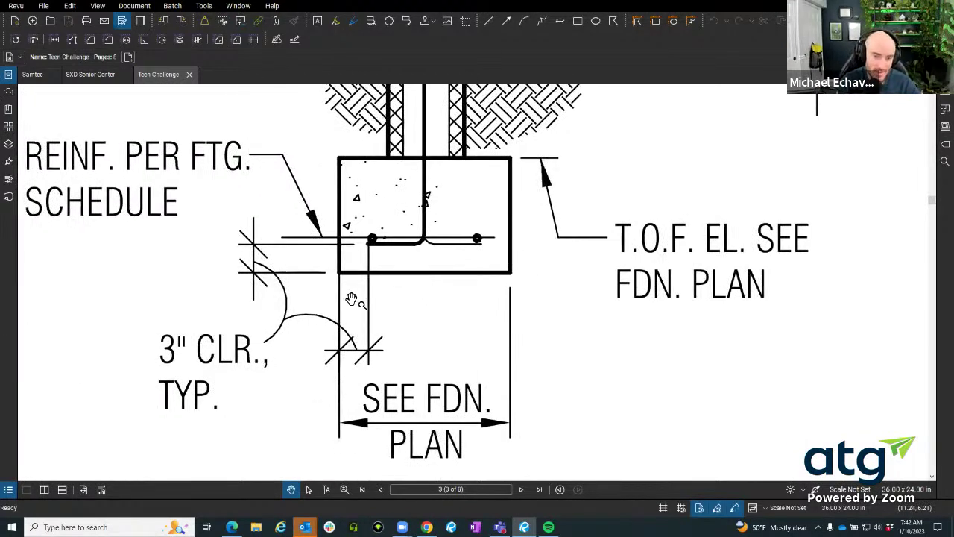
scroll(344, 290, "down", 3)
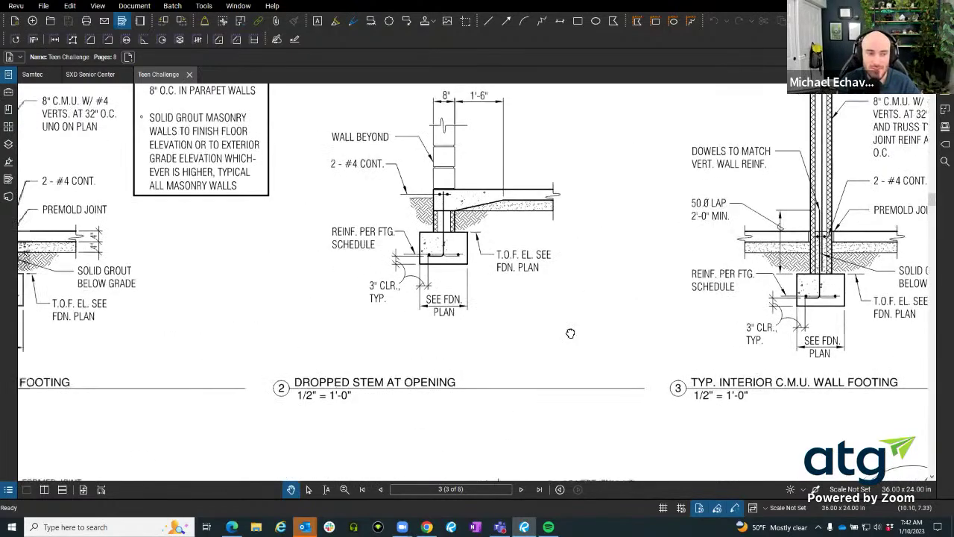
left_click_drag(88, 359, 304, 339)
scroll(207, 328, "up", 3)
scroll(207, 327, "down", 3)
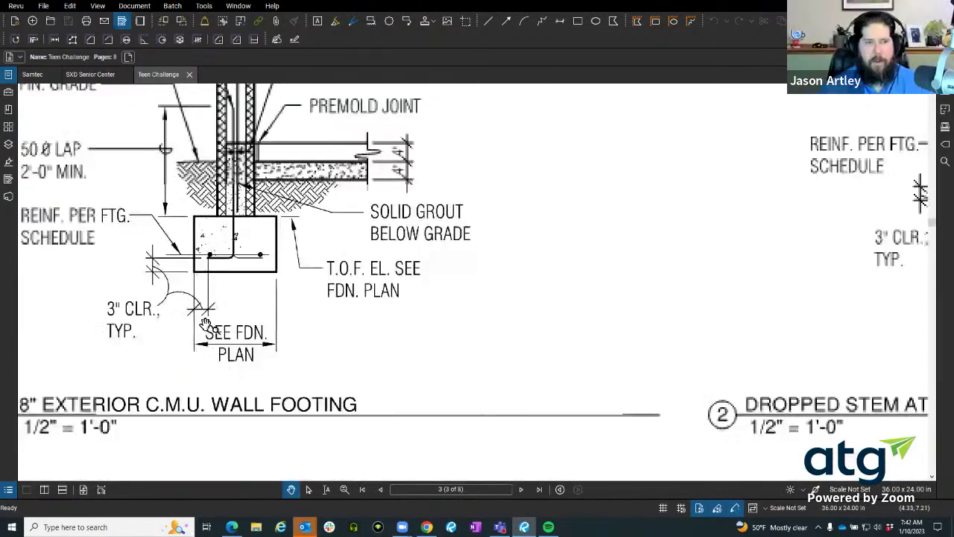
Examine the interior wall footing and Dropped Stem at Interior Opngs. details on the foundation sheet at close range
scroll(464, 332, "right", 5)
scroll(518, 339, "down", 3)
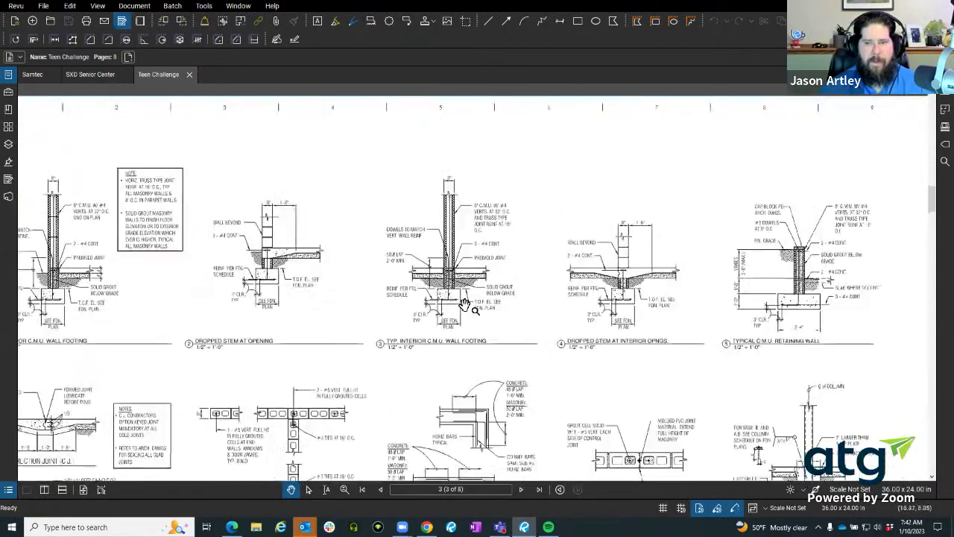
scroll(464, 305, "up", 4)
scroll(469, 320, "right", 6)
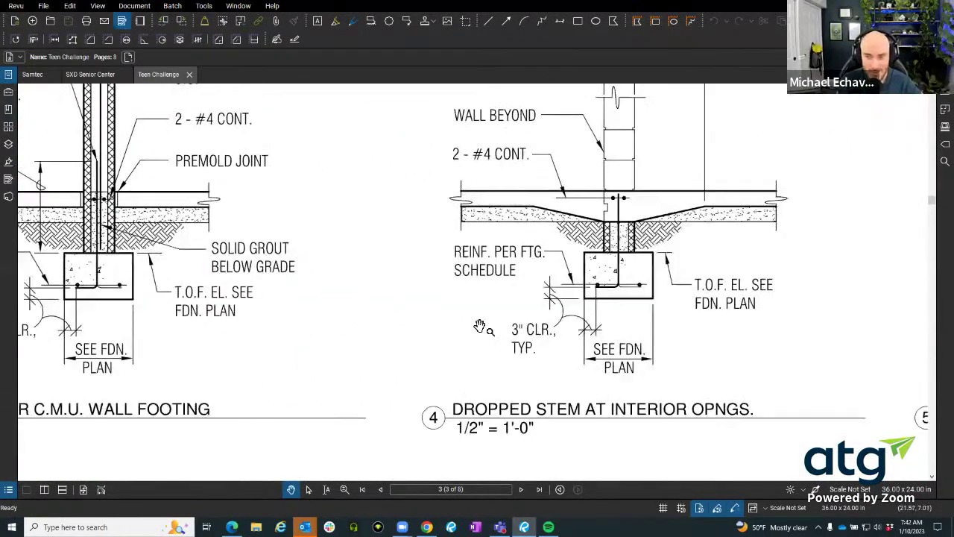
left_click_drag(481, 330, 295, 338)
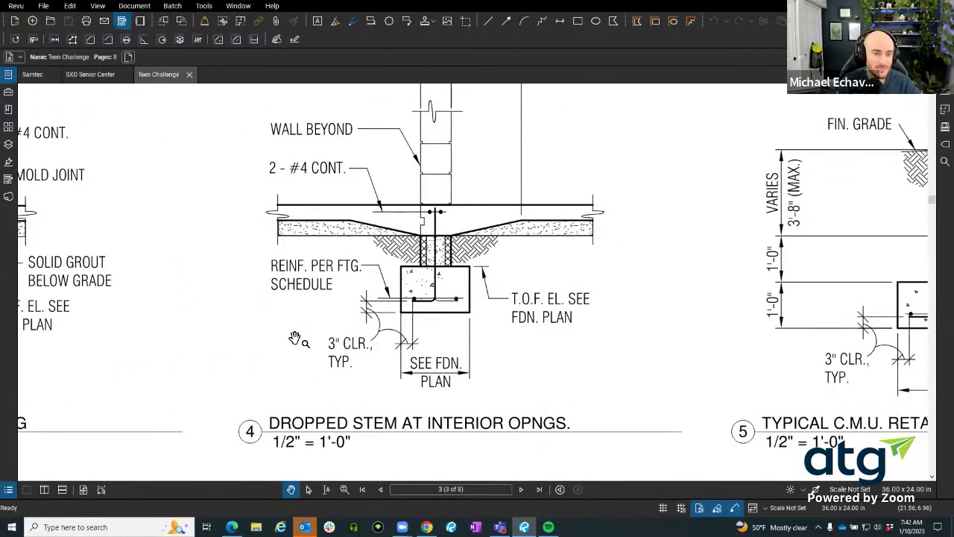
scroll(295, 335, "down", 4)
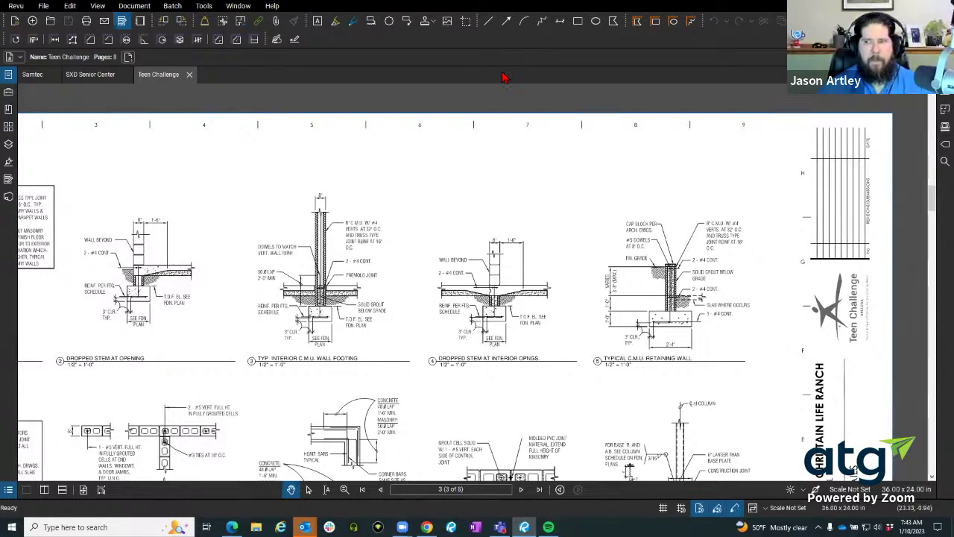
left_click(540, 25)
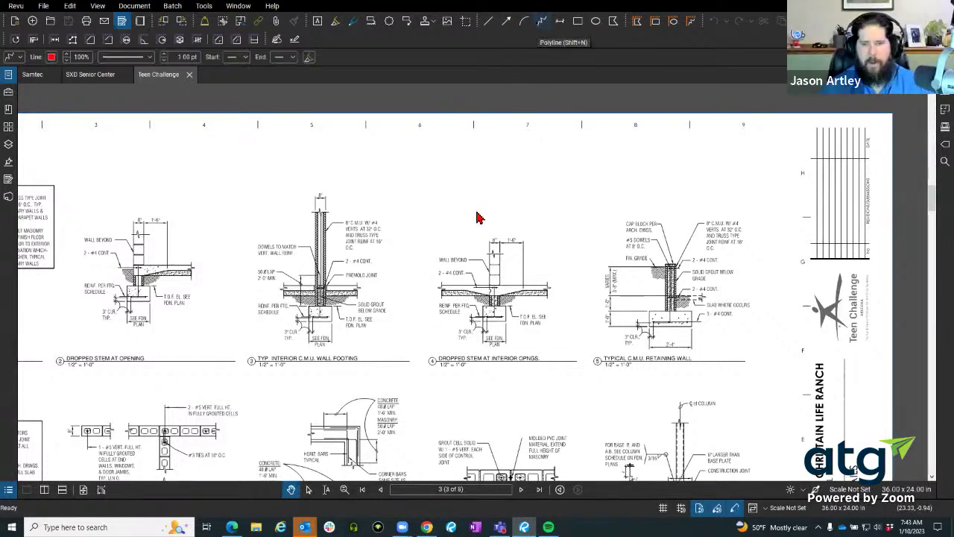
left_click(453, 197)
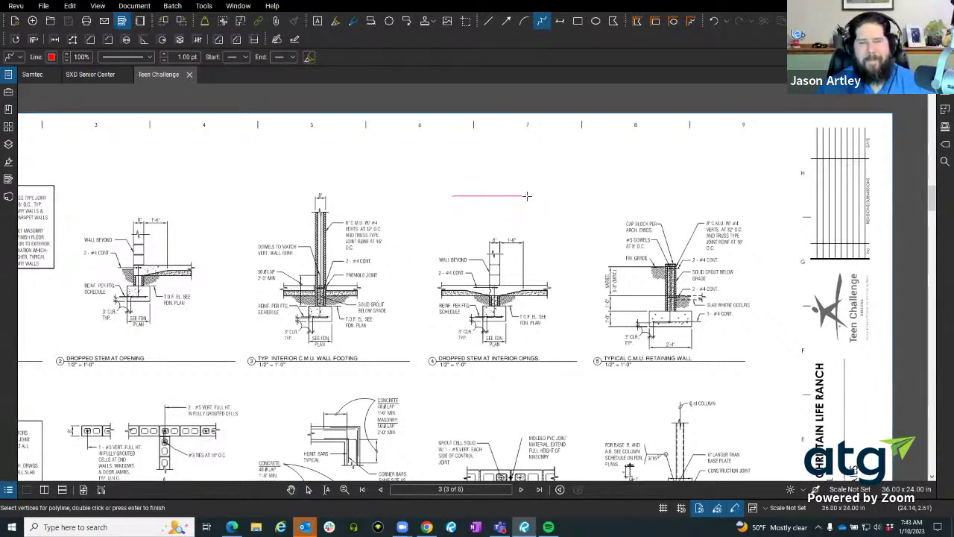
key("Escape")
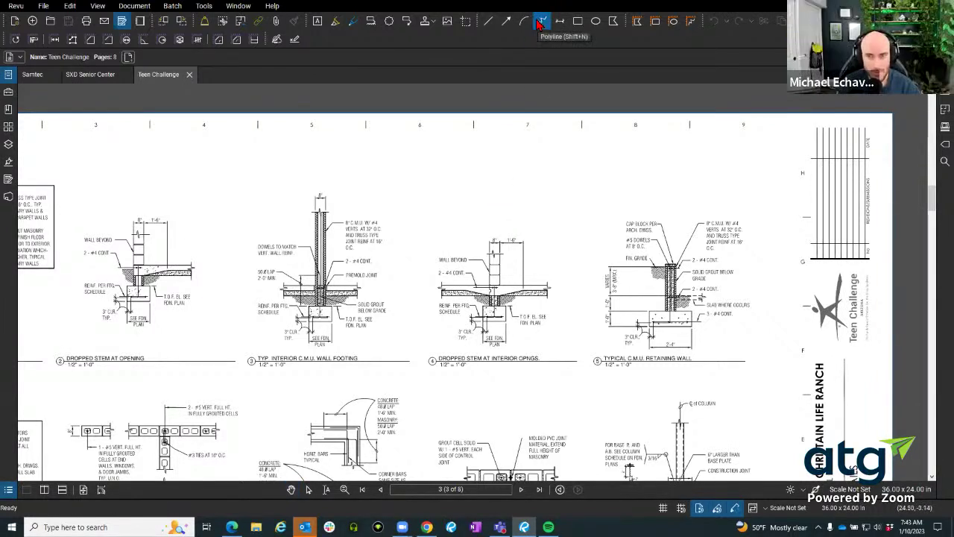
Draw a red zigzag polyline of four segments in the blank area above the Dropped Stem at Interior Opngs. detail
left_click(539, 21)
left_click(502, 177)
left_click(552, 173)
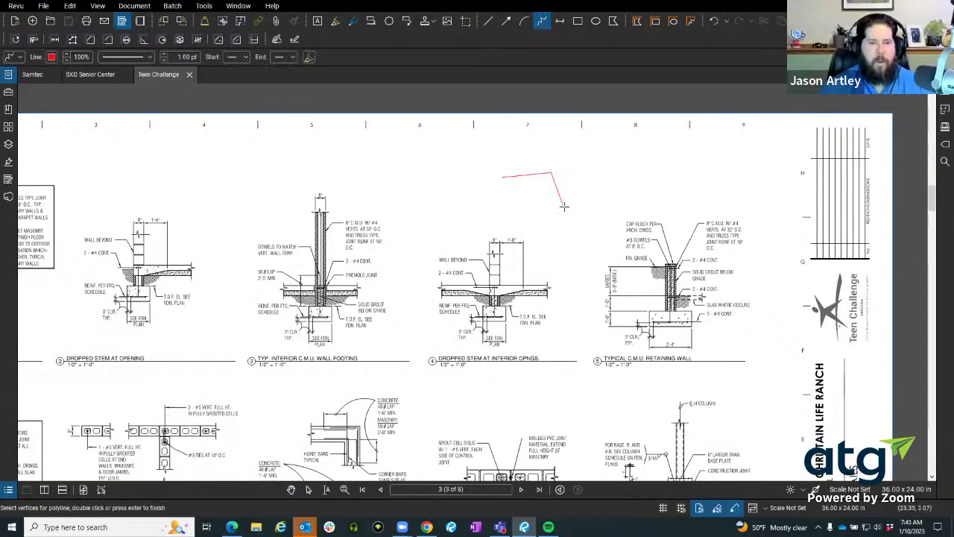
left_click(563, 207)
left_click(615, 187)
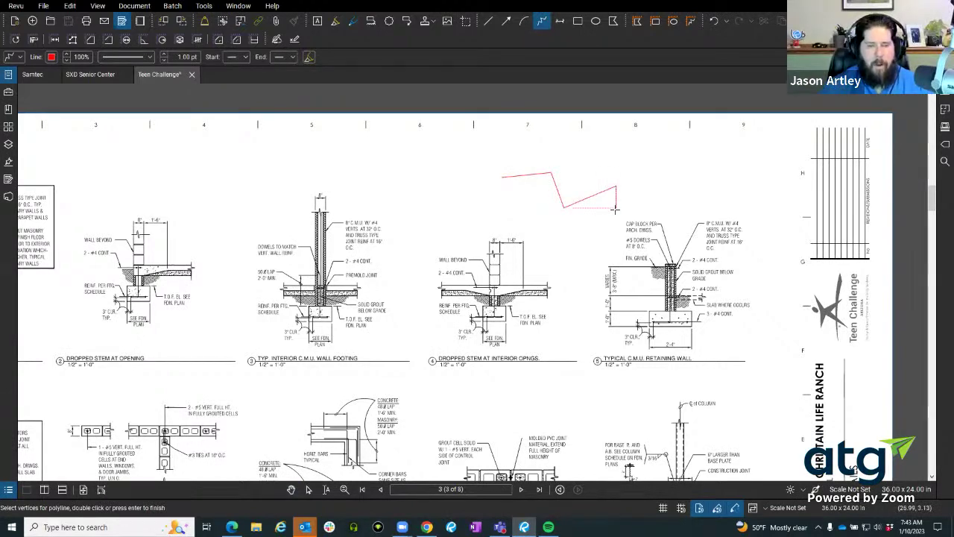
double_click(614, 209)
scroll(540, 191, "up", 3)
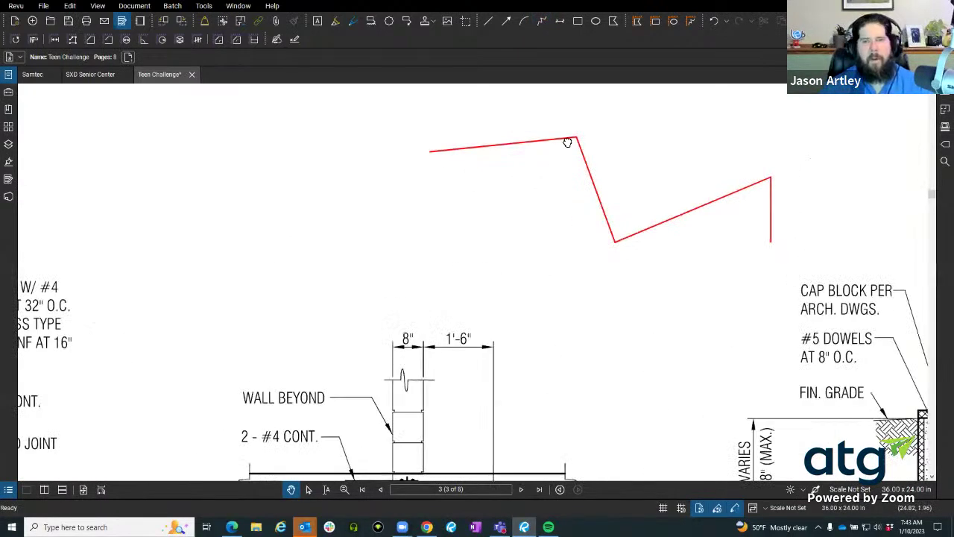
left_click_drag(568, 142, 498, 157)
key("shift+n")
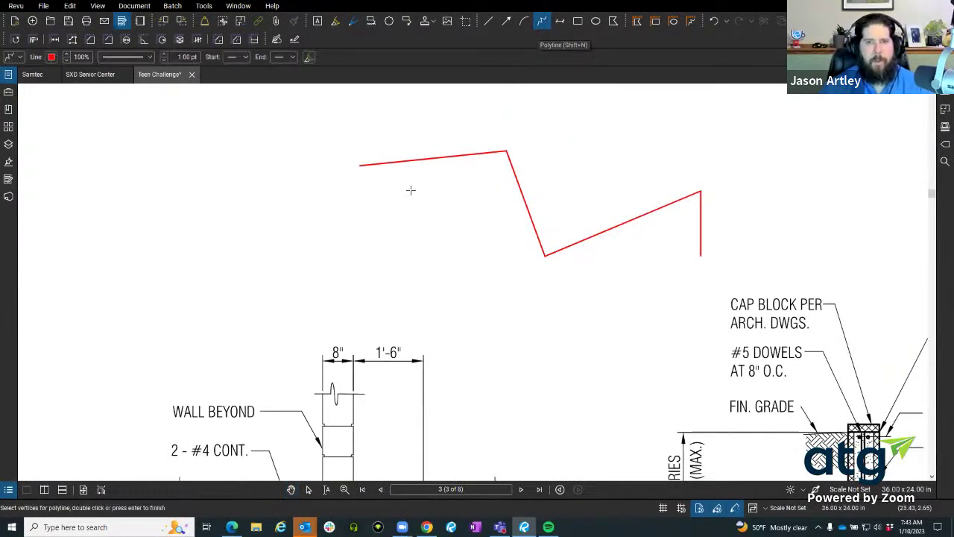
left_click(368, 217)
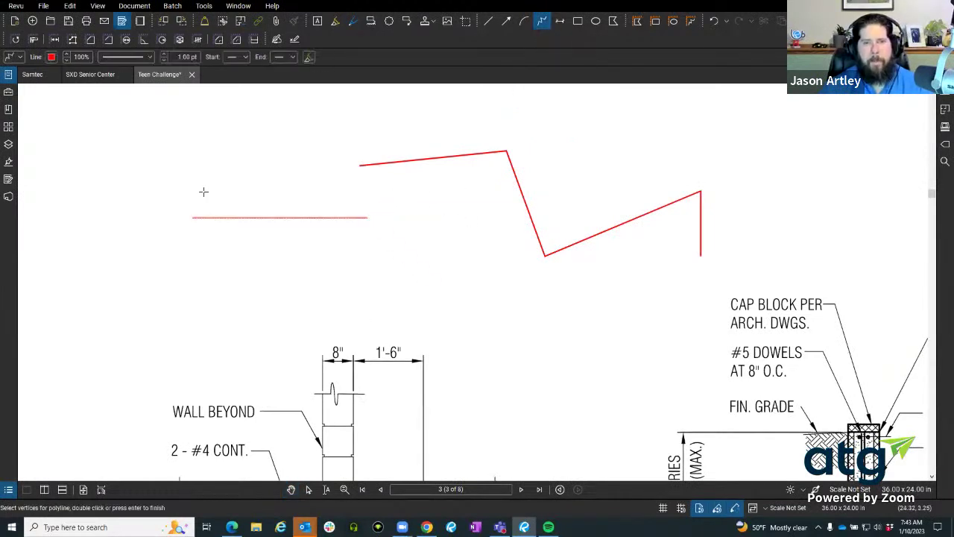
key("Escape")
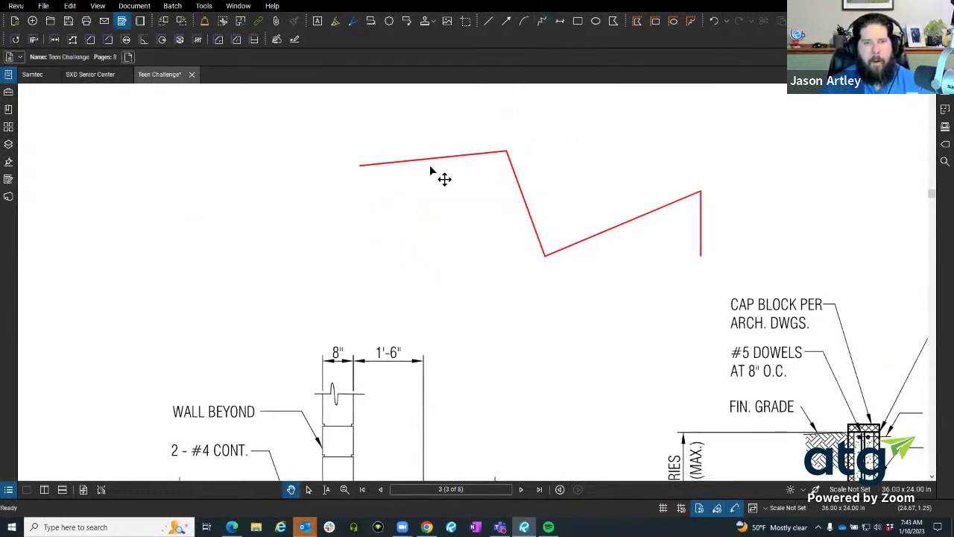
left_click(542, 22)
left_click(411, 199)
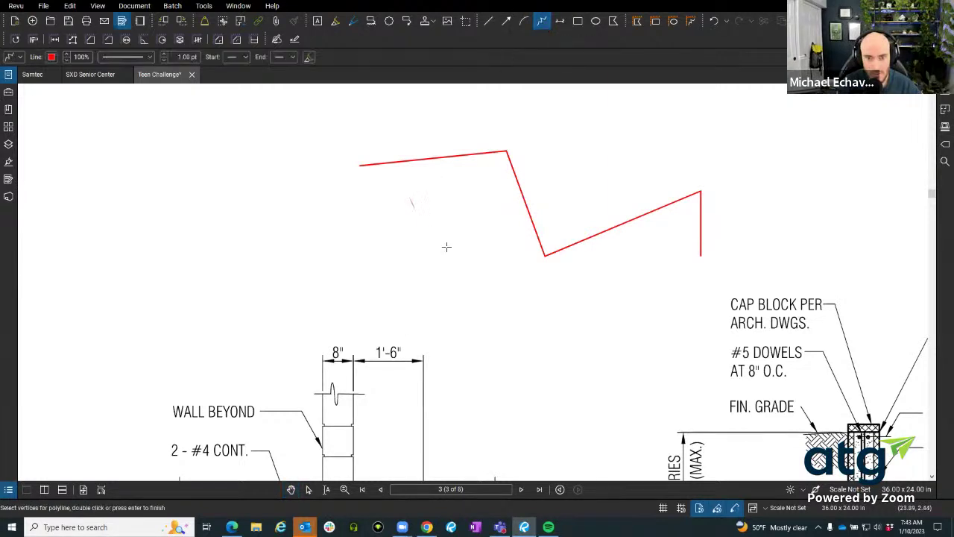
left_click(457, 262)
left_click(328, 264)
key("Escape")
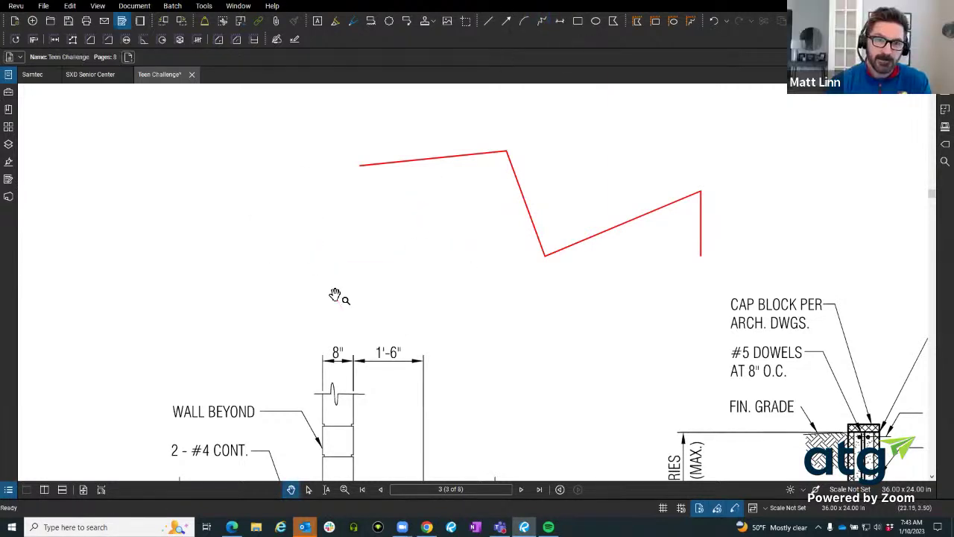
left_click(543, 21)
left_click(439, 228)
left_click(377, 212)
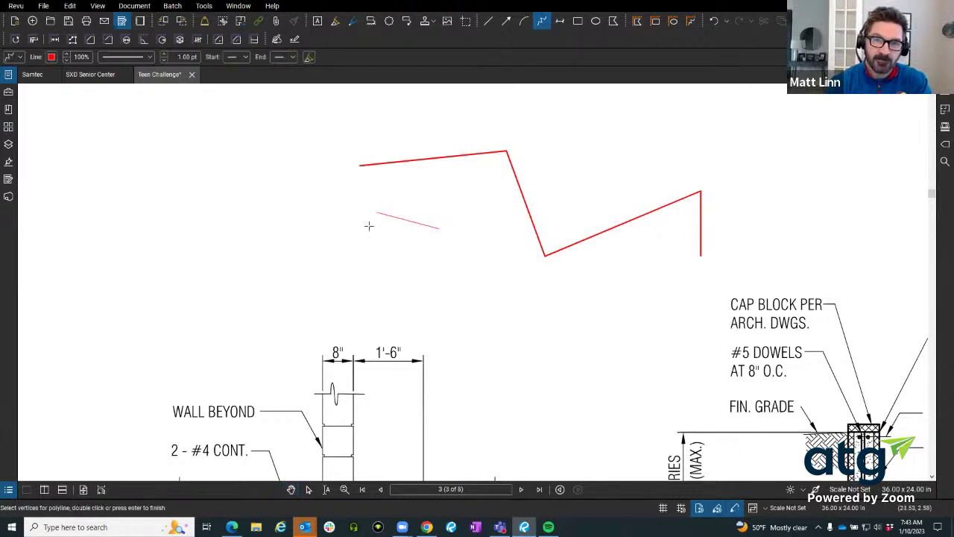
left_click(346, 260)
key("Escape")
Convert the three inner vertices of the red polyline into smooth curve points
scroll(493, 154, "up", 4)
left_click(501, 157)
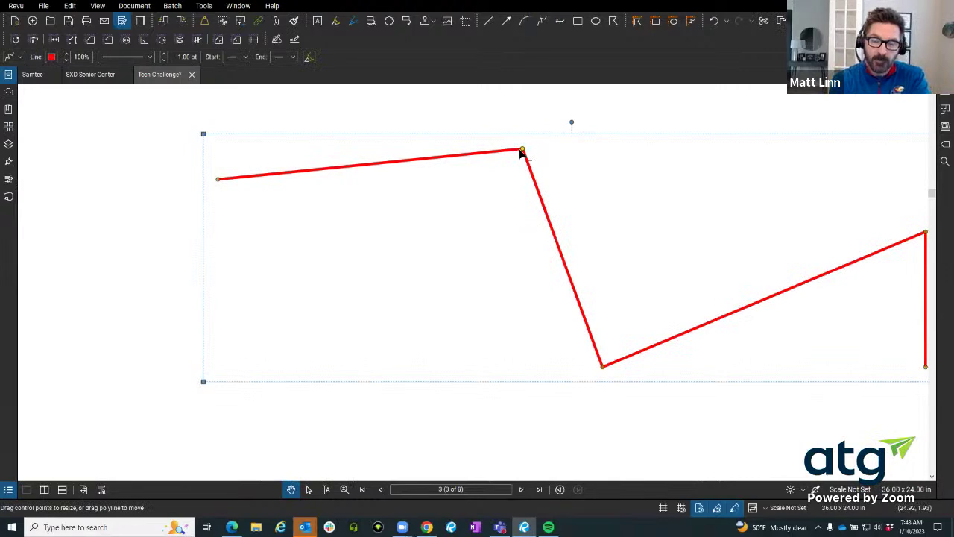
left_click(521, 150, "shift")
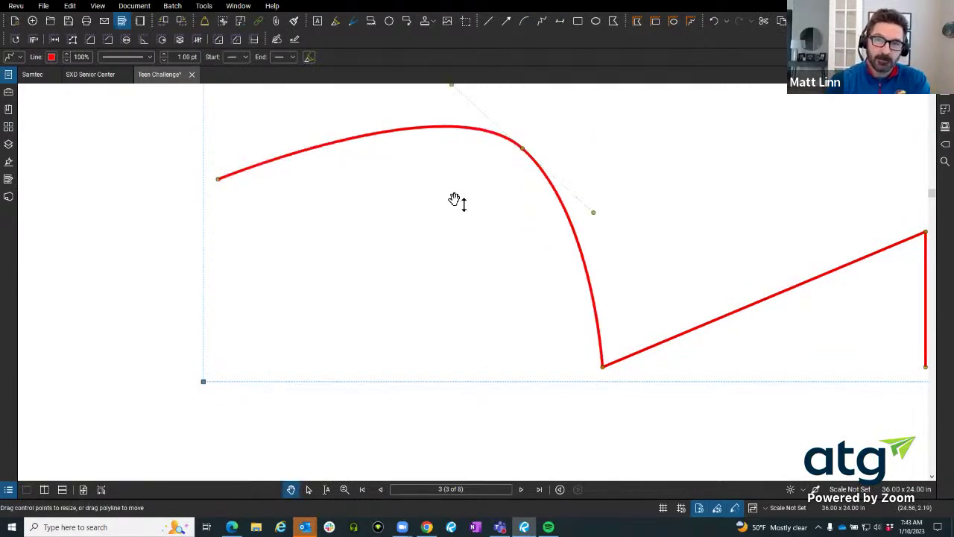
scroll(443, 202, "down", 3)
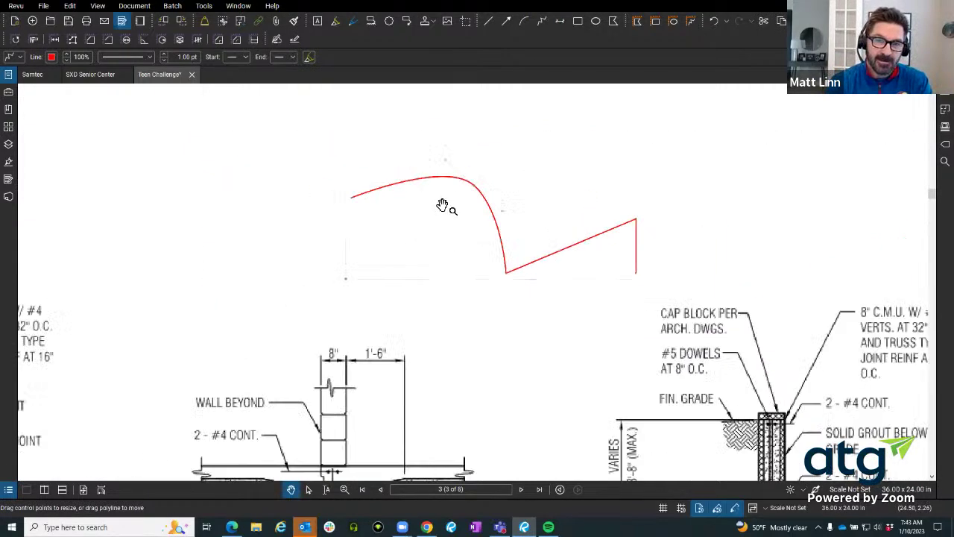
left_click(506, 276, "shift")
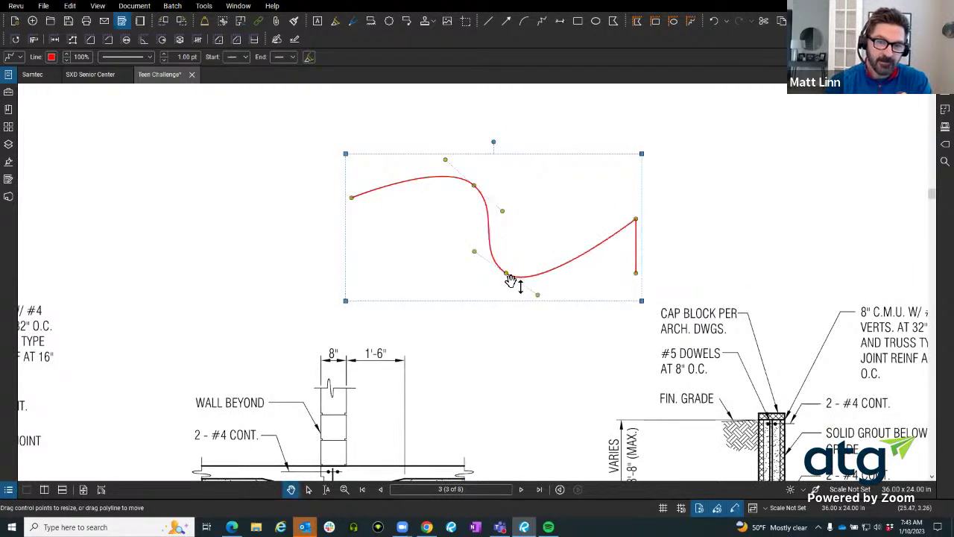
left_click(634, 220, "shift")
left_click(602, 278)
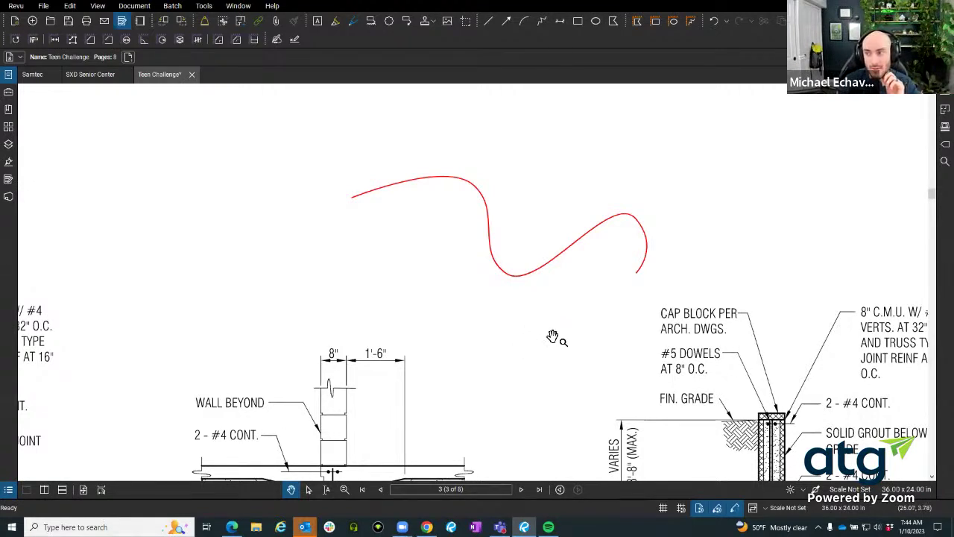
Reshape the last bend of the curved polyline by adjusting its control point
left_click(647, 237)
left_click_drag(635, 218, 596, 202)
left_click(349, 243)
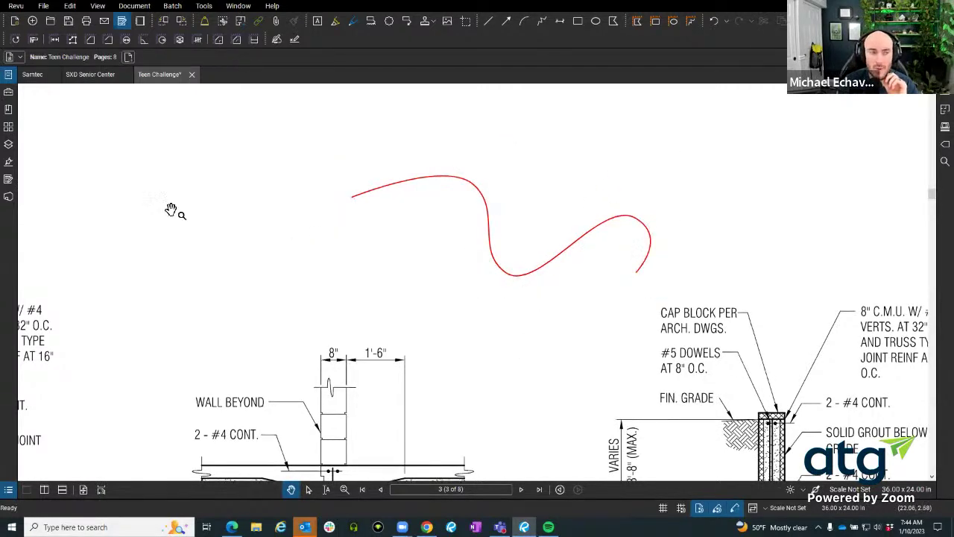
Show the list of joined Studio projects
left_click(7, 197)
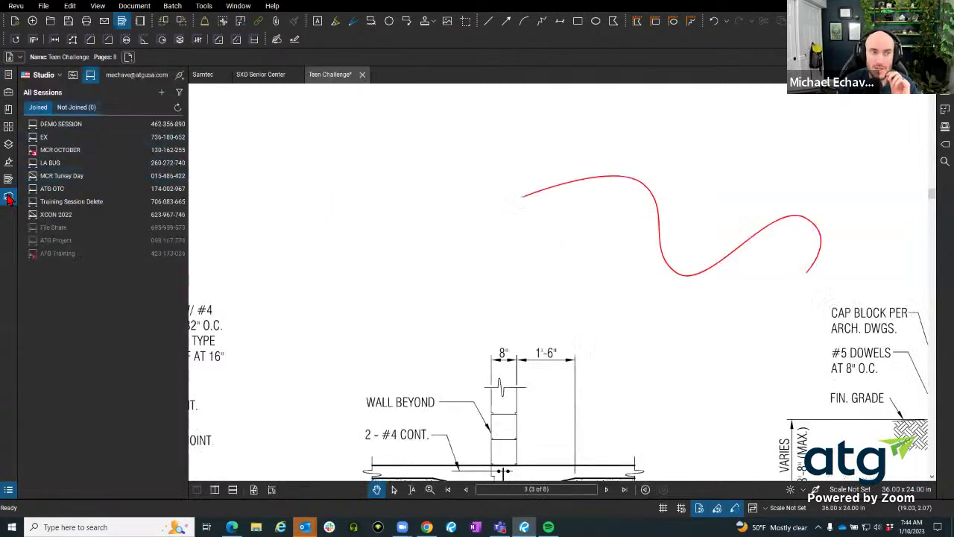
left_click(73, 75)
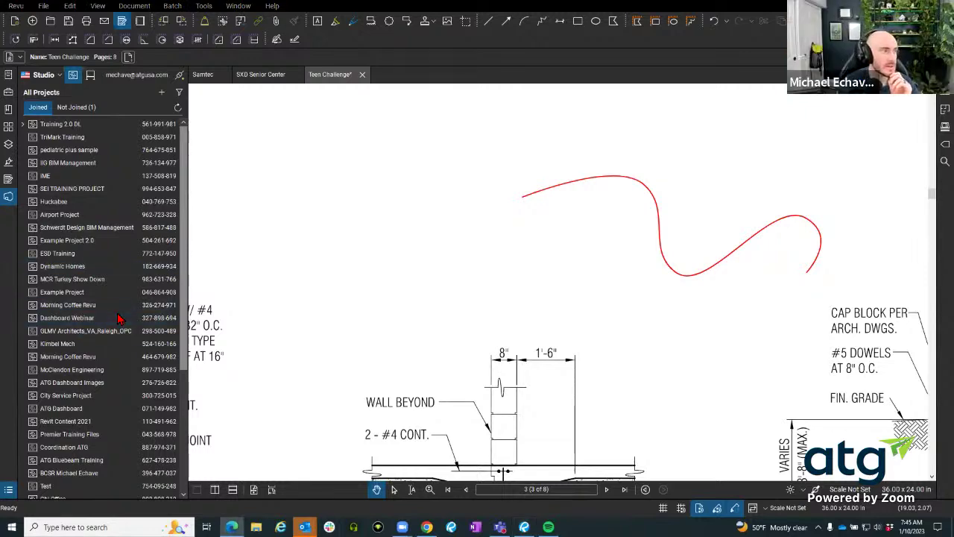
Switch to the browser and read the "Creating Curved Lines" article, including modifying shapes, Convert to Arc and the bonus tip
left_click_drag(1, 8, 357, 3)
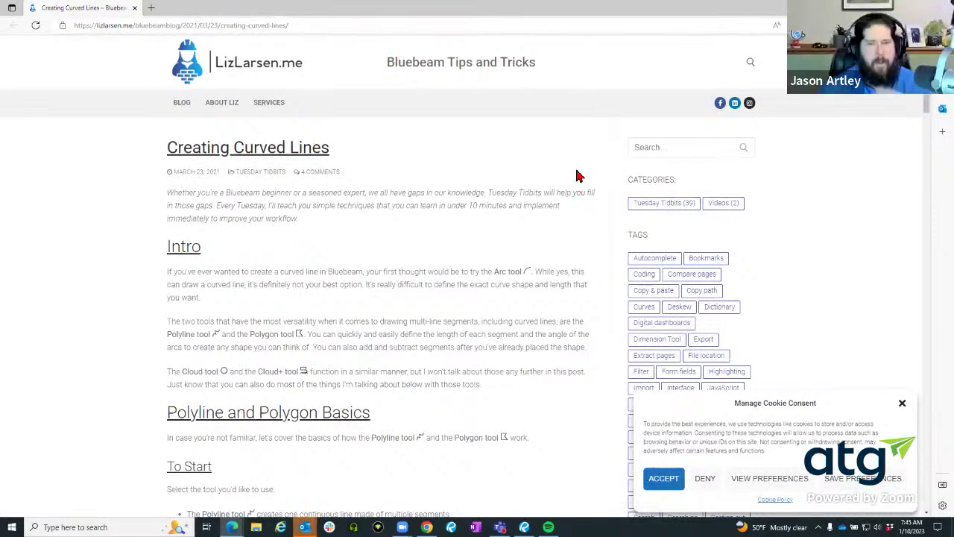
scroll(449, 211, "down", 15)
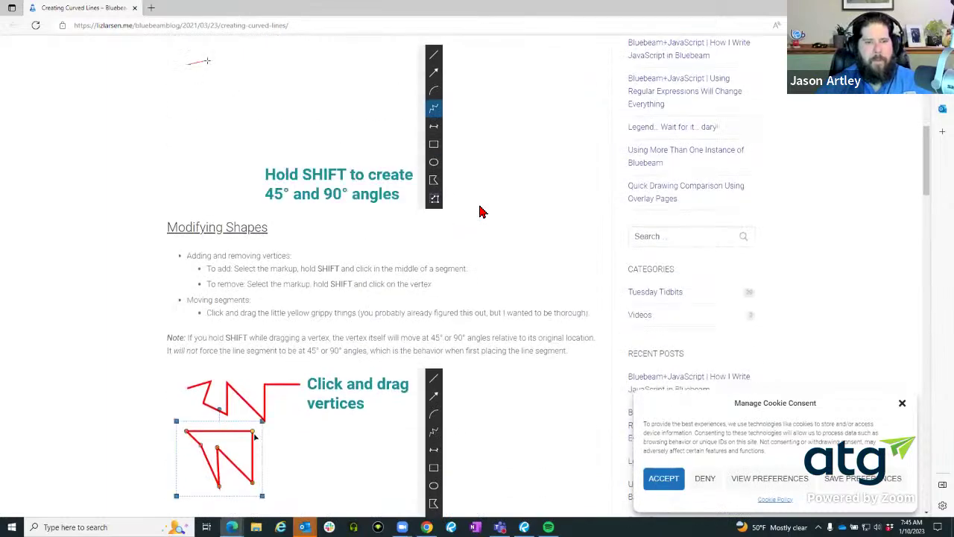
scroll(481, 211, "up", 3)
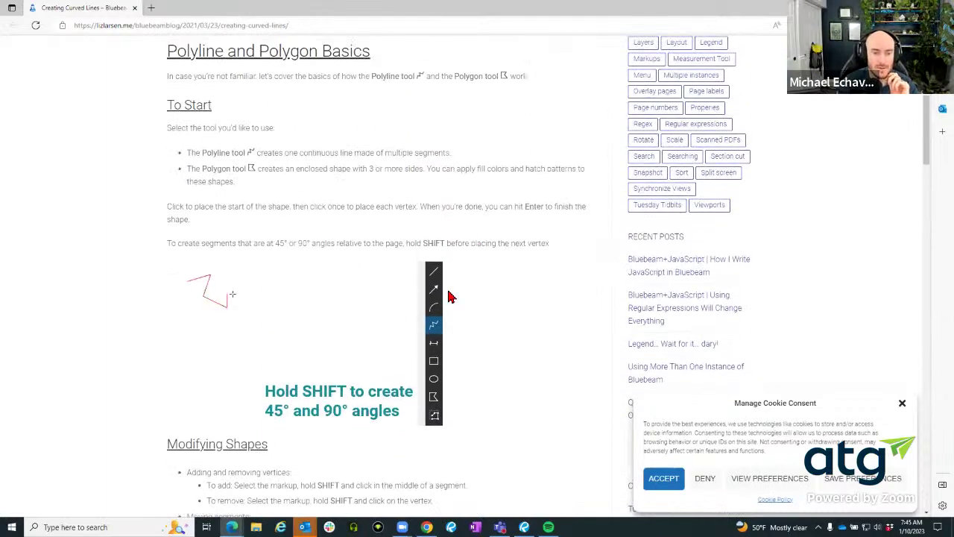
scroll(450, 297, "down", 7)
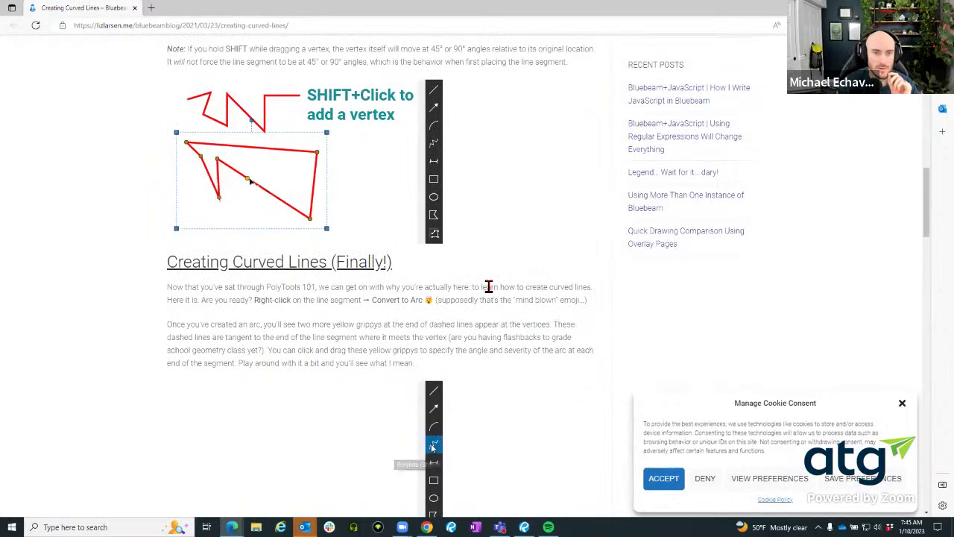
scroll(488, 287, "down", 5)
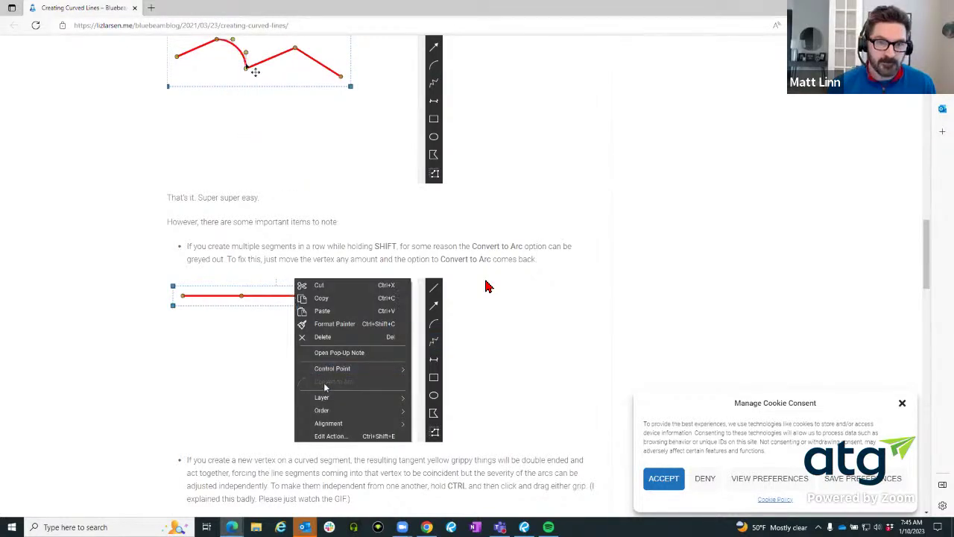
scroll(485, 287, "down", 5)
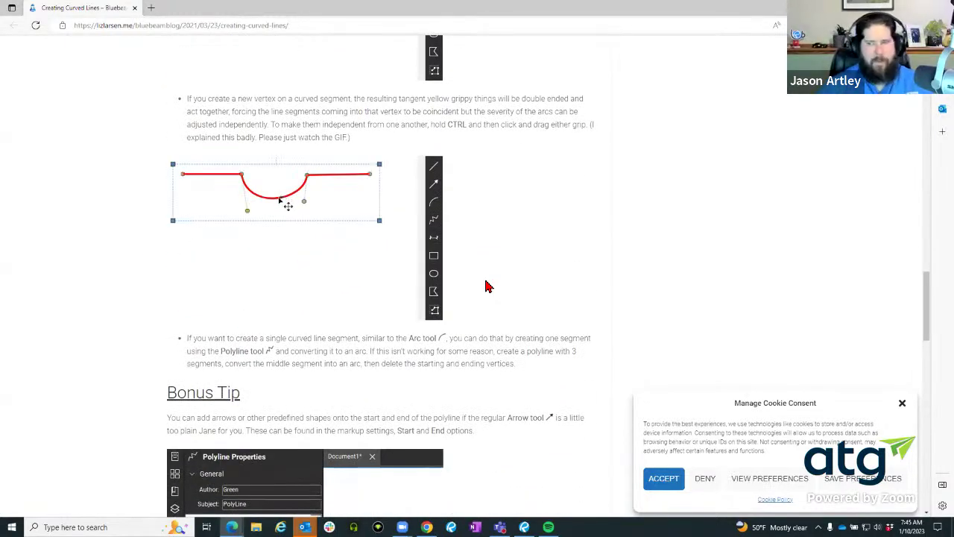
scroll(485, 287, "down", 4)
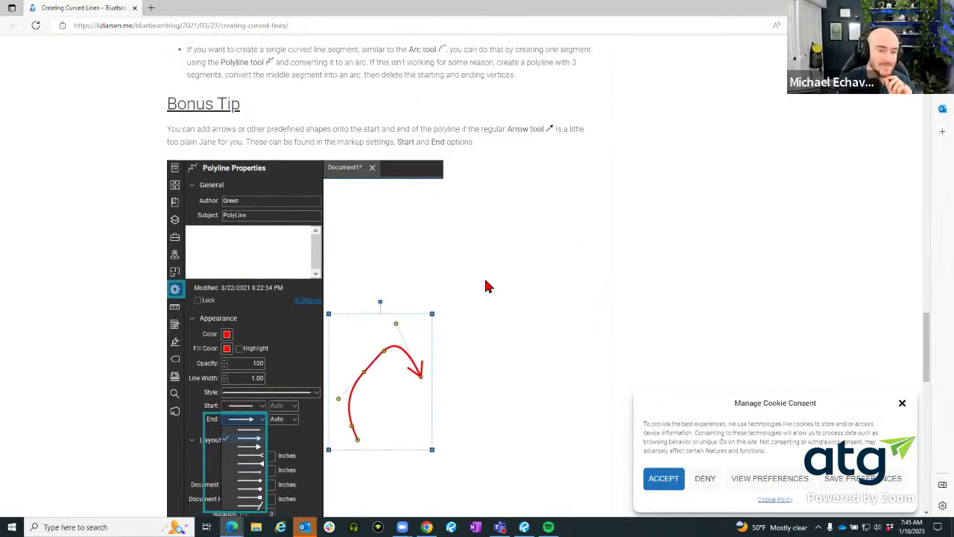
scroll(485, 286, "down", 6)
scroll(488, 278, "up", 3)
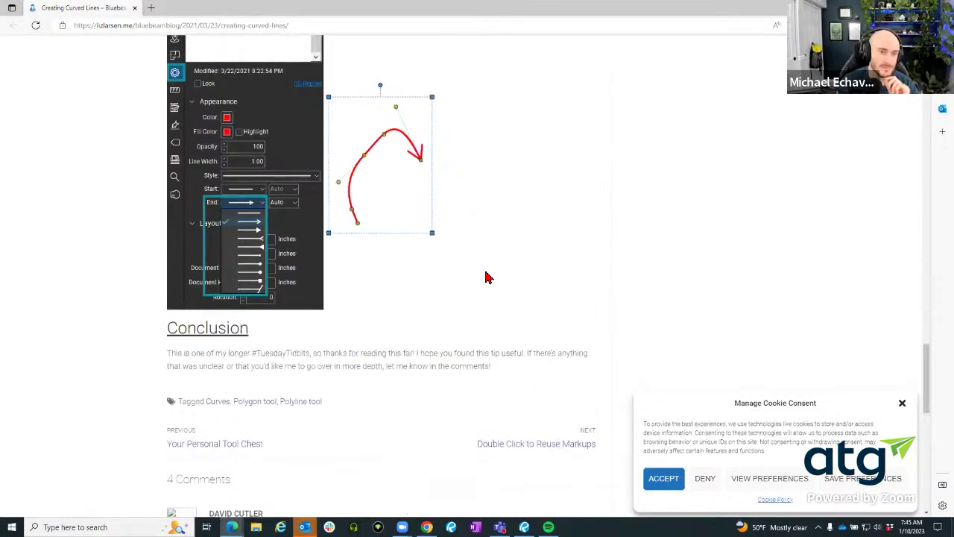
scroll(413, 185, "down", 6)
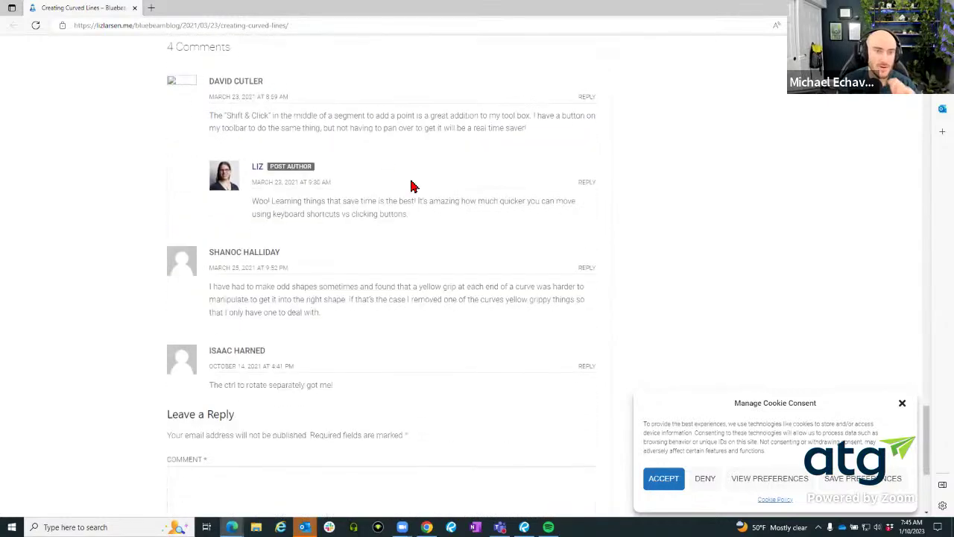
left_click(896, 8)
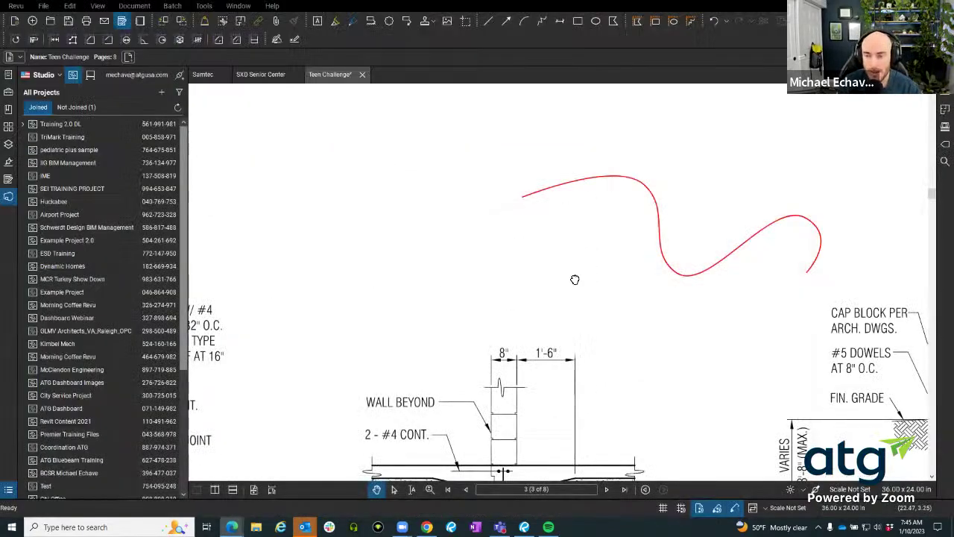
mouse_move(575, 279)
left_mouse_down()
mouse_move(307, 268)
mouse_move(507, 301)
left_mouse_up()
key("n")
scroll(426, 221, "left", 5)
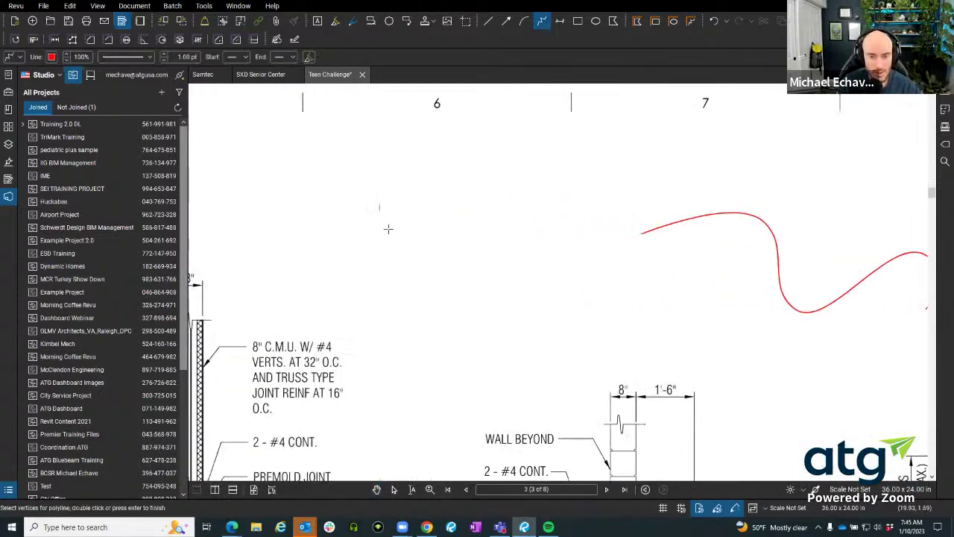
left_click(451, 276)
left_click(500, 213)
left_click(524, 279)
key("Escape")
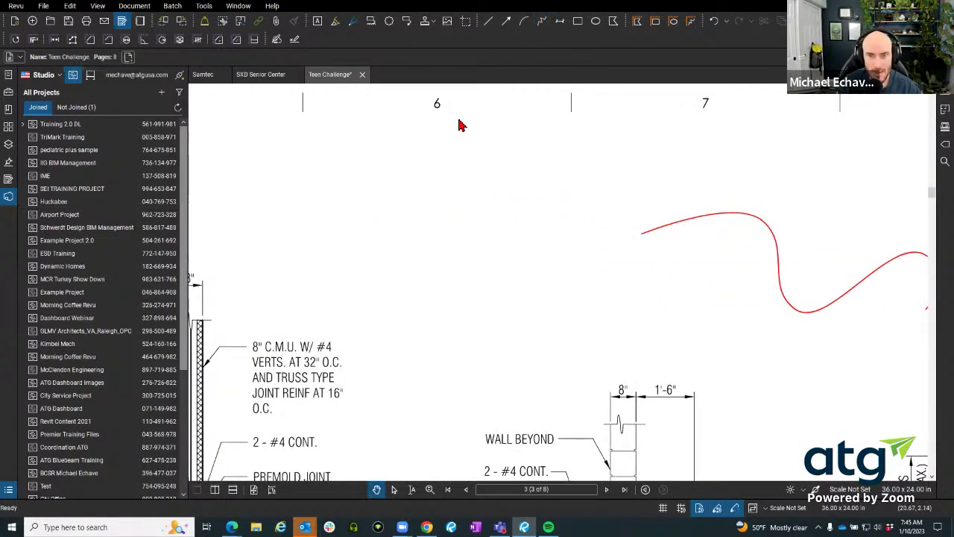
Draw a zigzag red polyline with five vertices in the blank area beside the existing curve, below grid number 6
left_click(542, 21)
left_click(386, 184)
left_click(427, 176)
left_click(409, 267)
left_click(465, 262)
left_click(513, 190)
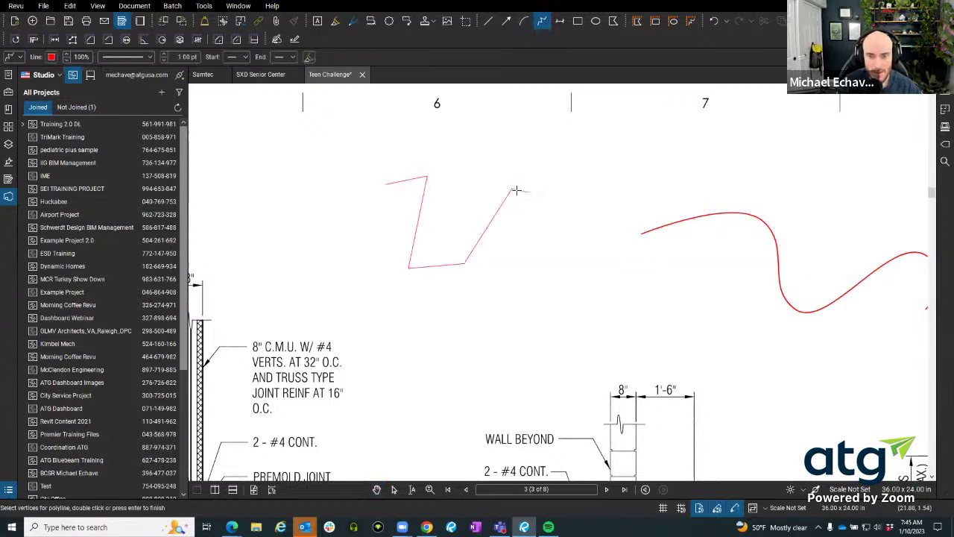
key("Return")
key("Escape")
Convert the new polyline's three inner vertices and its right end vertex into curve points
scroll(355, 342, "up", 3)
left_click_drag(534, 132, 415, 263)
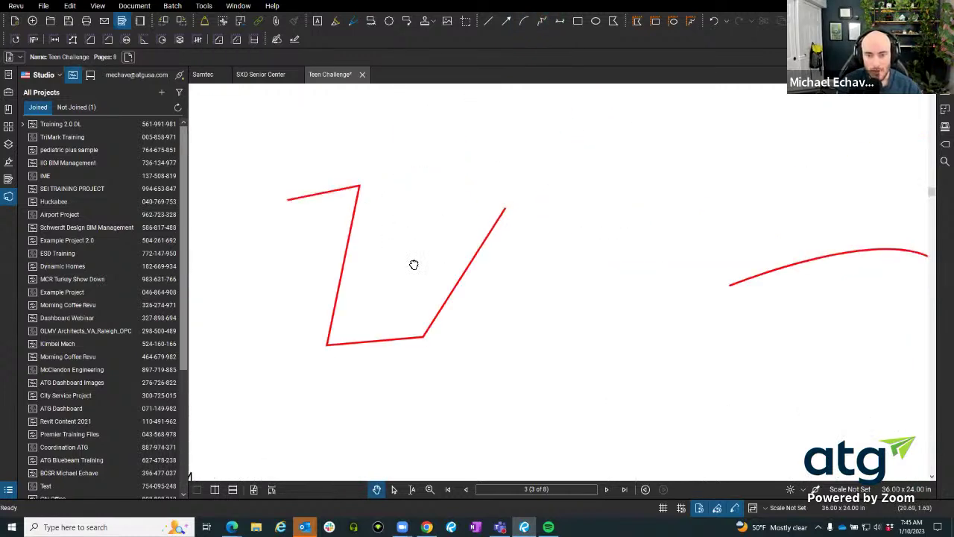
left_click(355, 213)
scroll(403, 215, "up", 2)
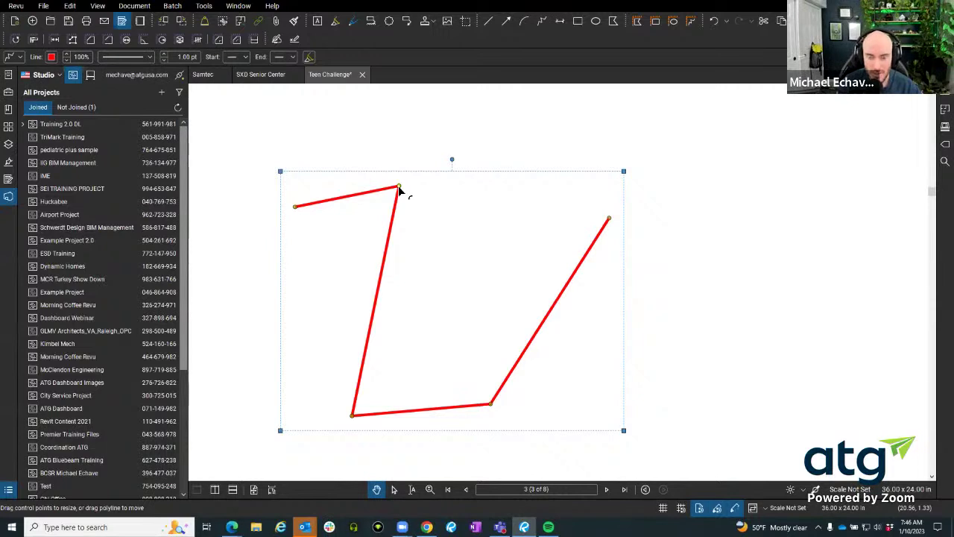
right_click(399, 189)
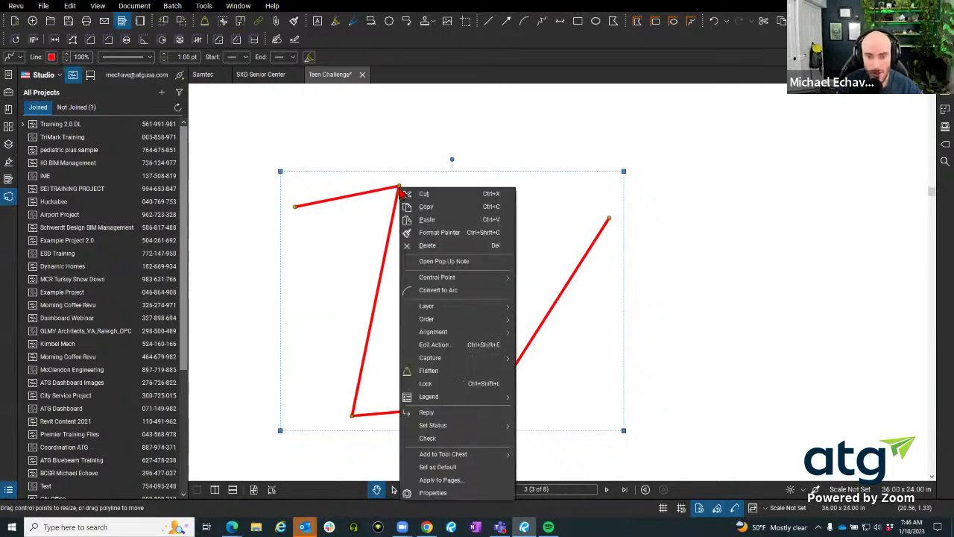
key("Escape")
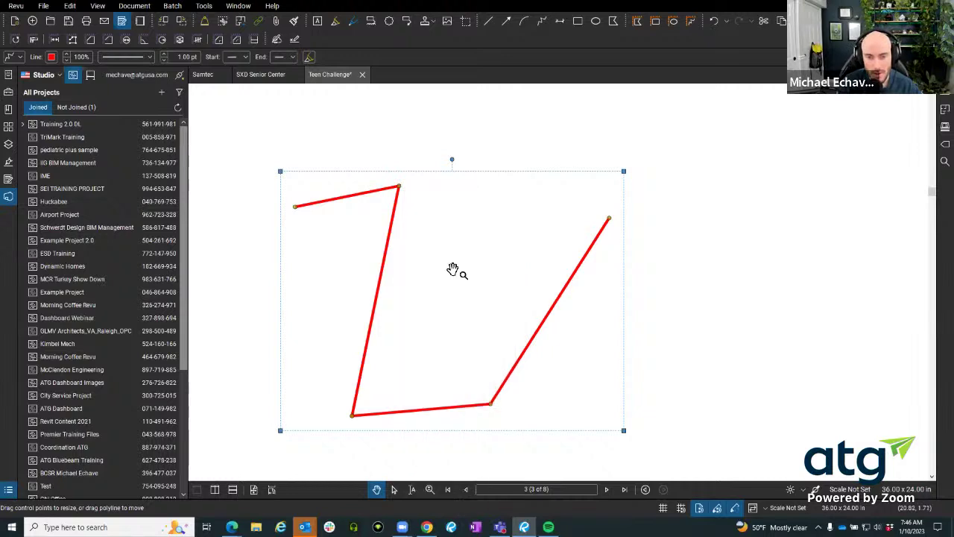
left_click(399, 189)
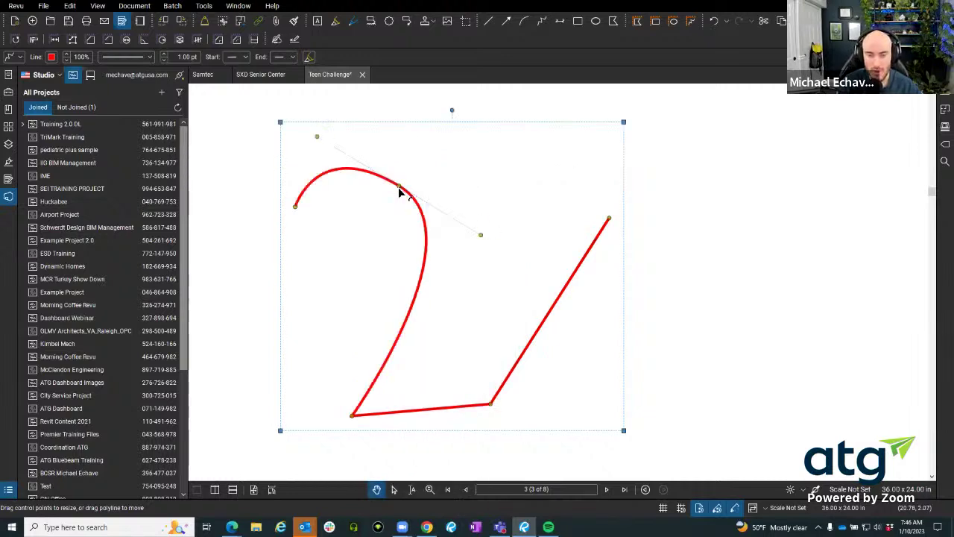
left_click(354, 417)
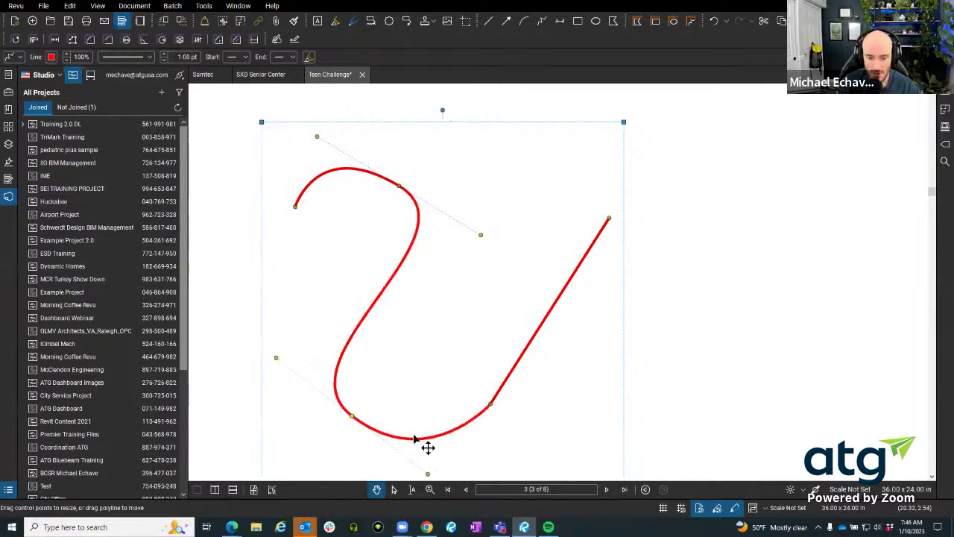
left_click(490, 405)
left_click(609, 220)
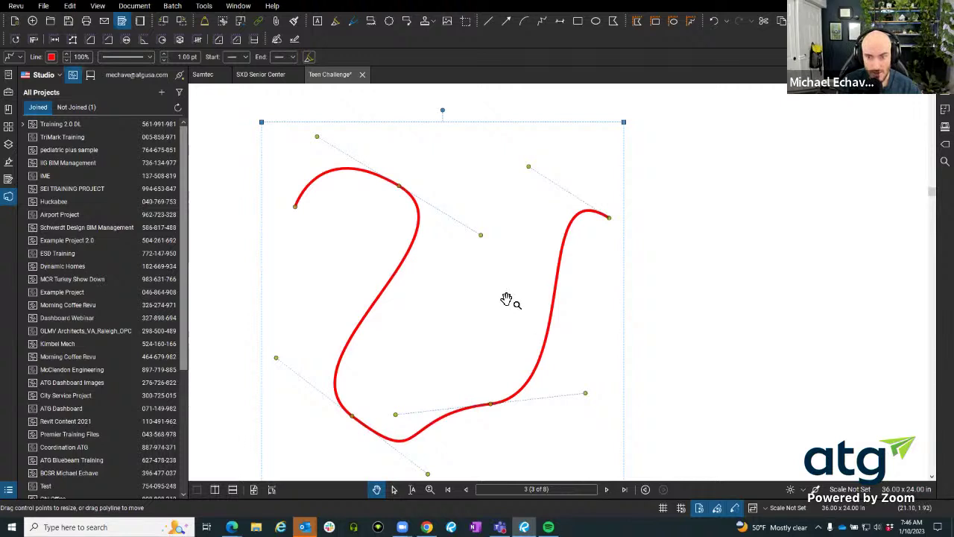
Remove the curve's upper inner control point and add a control point midway along the resulting left segment
left_click(399, 188, "ctrl")
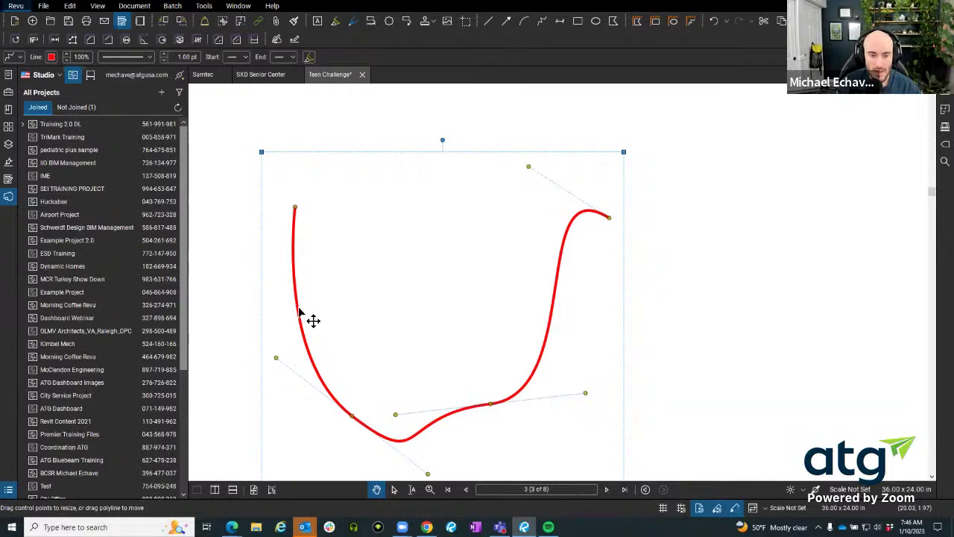
right_click(299, 312)
mouse_move(345, 298)
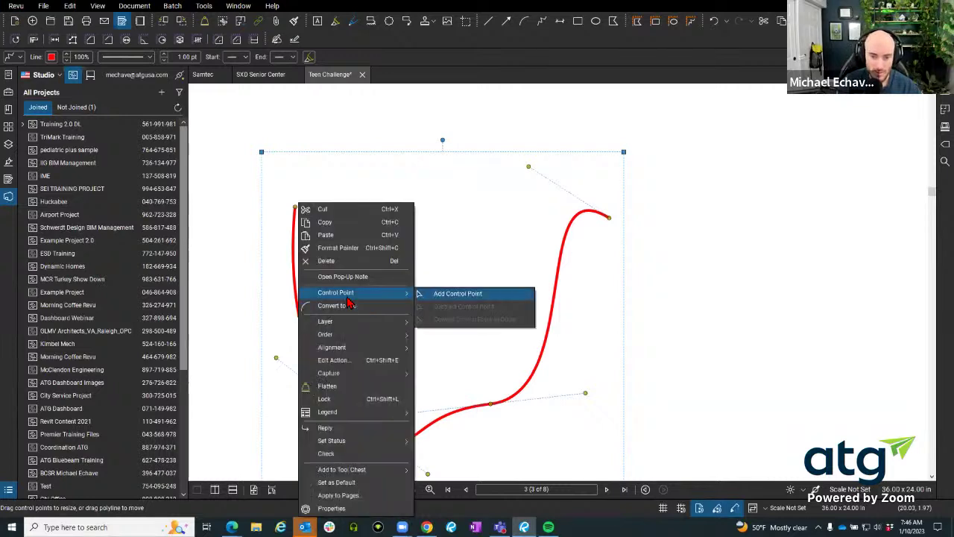
left_click(440, 294)
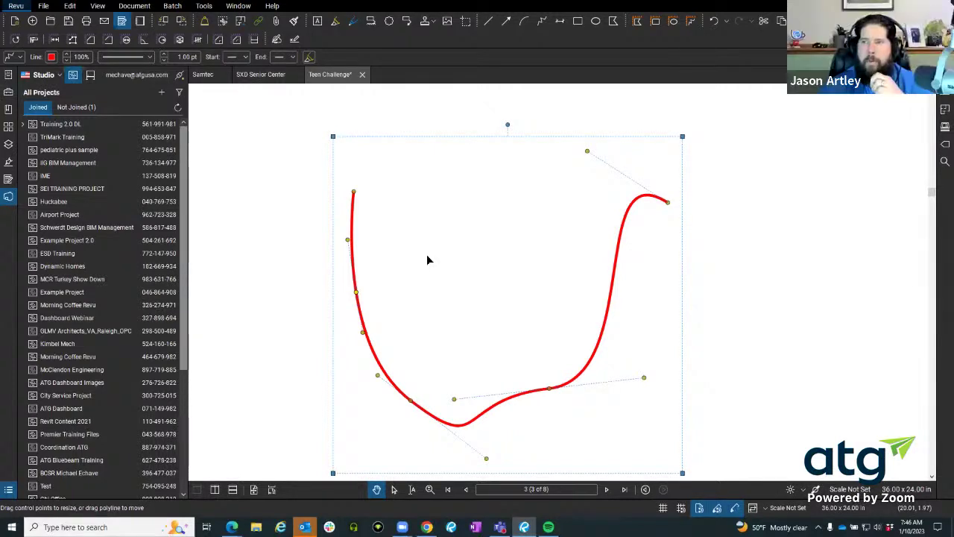
Convert the added control point to a sharp corner and move it up and inward, inside the U shape
right_click(357, 298)
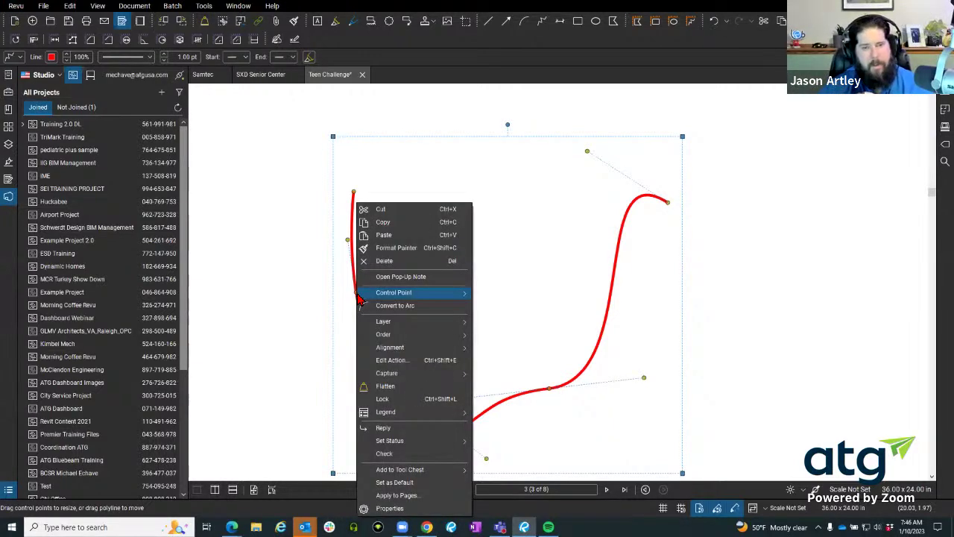
mouse_move(447, 300)
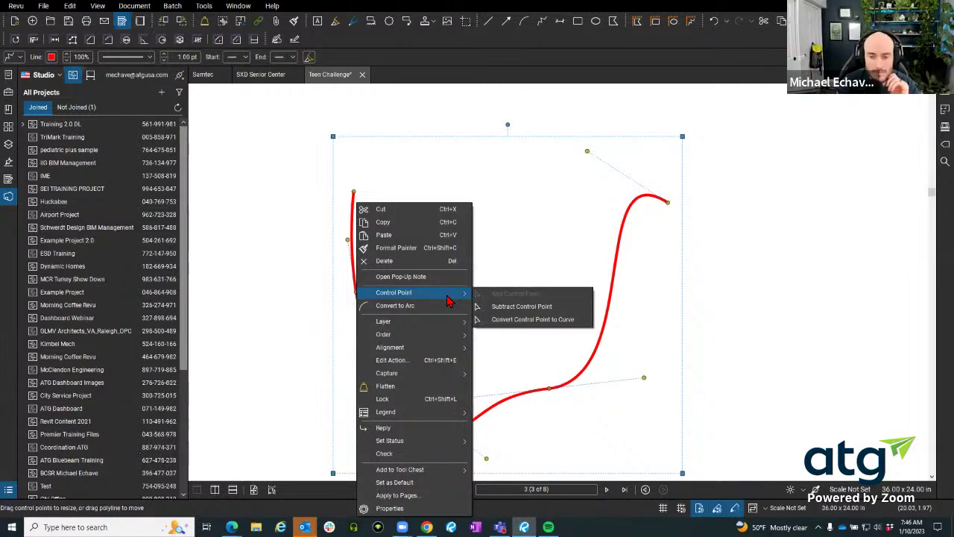
left_click(499, 321)
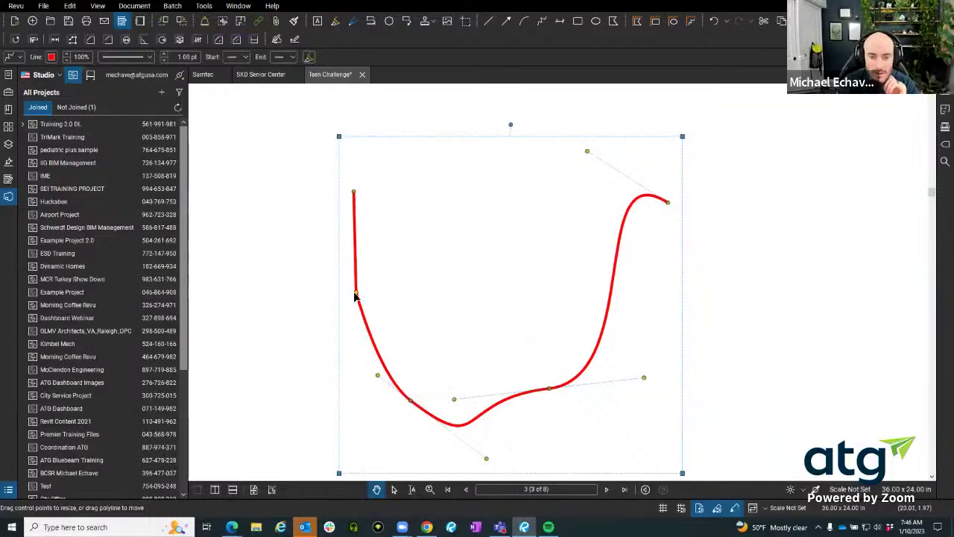
left_click_drag(356, 292, 486, 235)
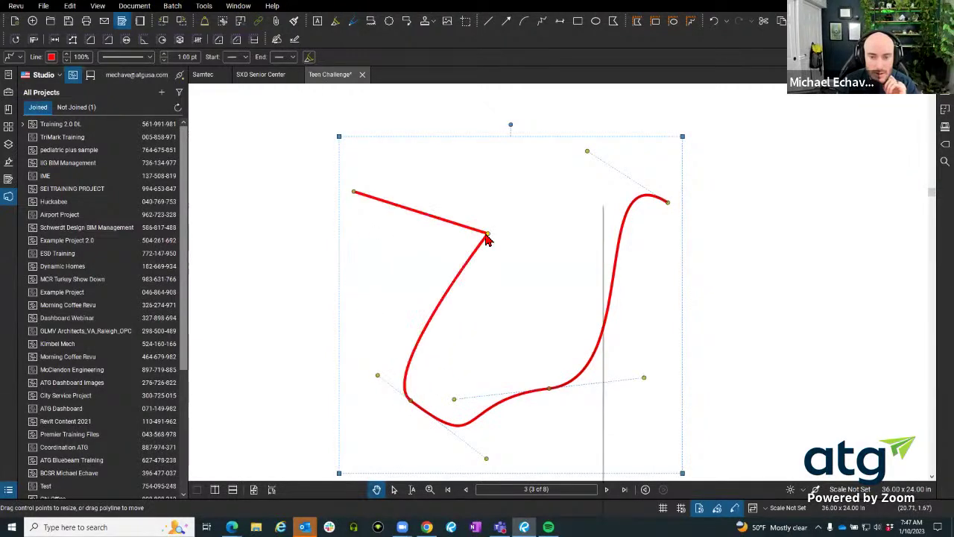
Convert the moved corner point to a curve with Convert Control Point to Curve
right_click(487, 237)
mouse_move(536, 294)
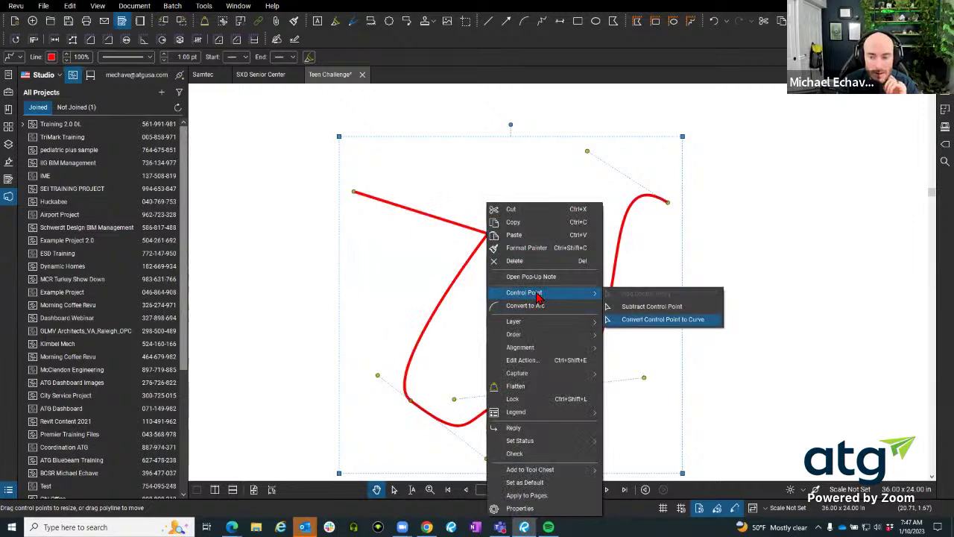
left_click(624, 319)
Apply Convert to Arc to the curve's first segment and pull its inner handle down to deepen the bend
right_click(491, 236)
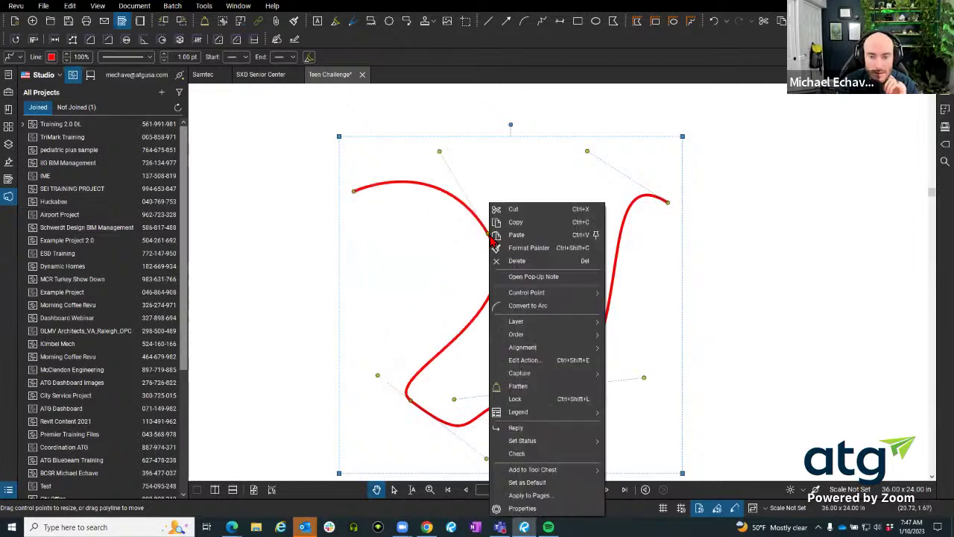
mouse_move(555, 294)
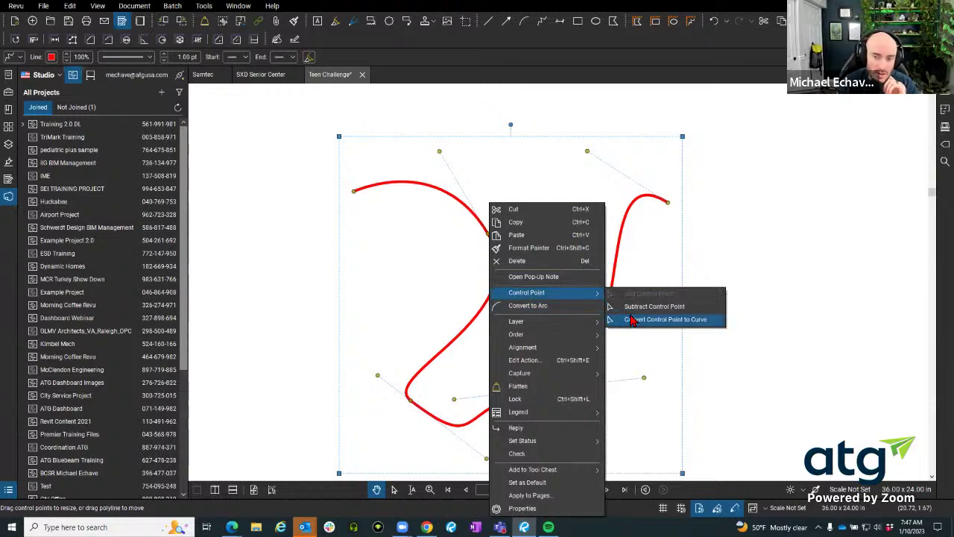
left_click(558, 304)
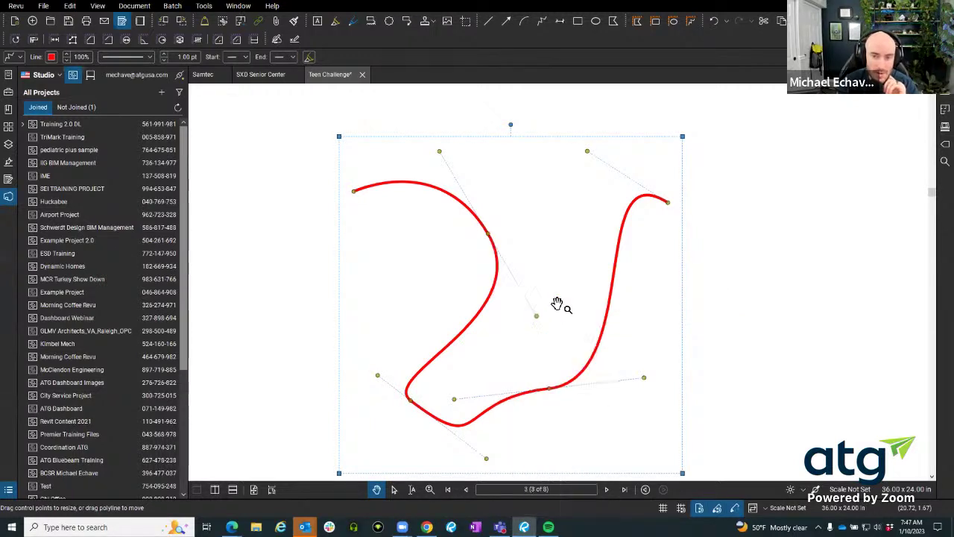
right_click(489, 237)
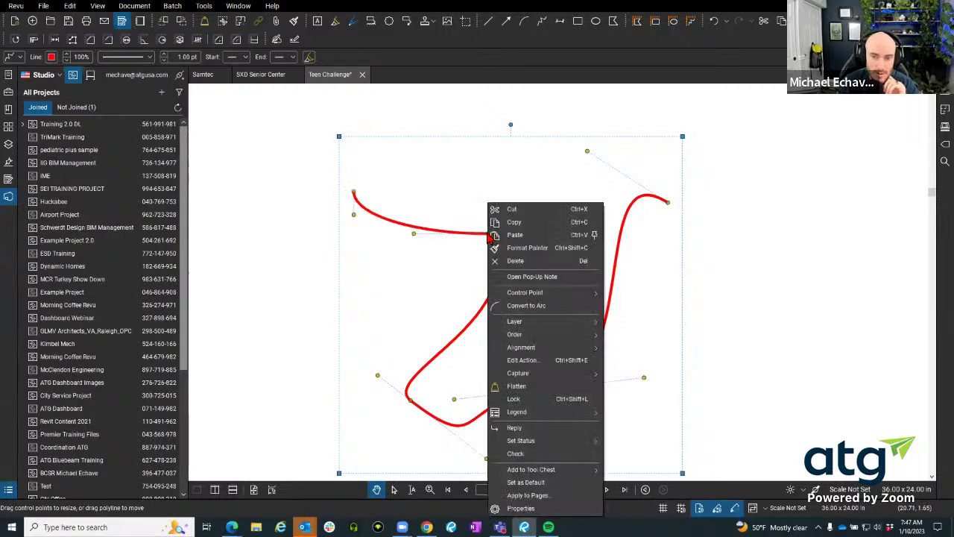
left_click(522, 306)
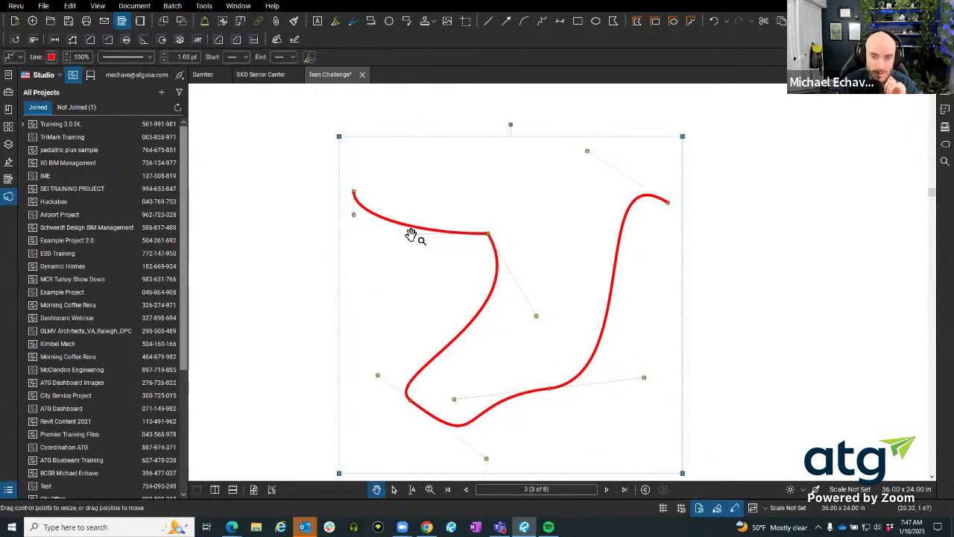
left_click_drag(412, 234, 425, 321)
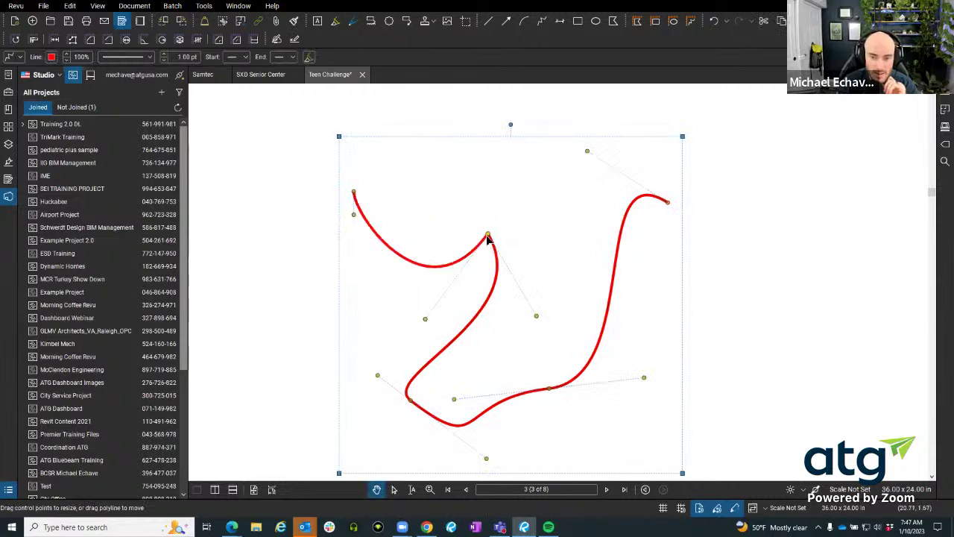
Convert the inner control point to a sharp corner and back to a smooth curve point
right_click(489, 237)
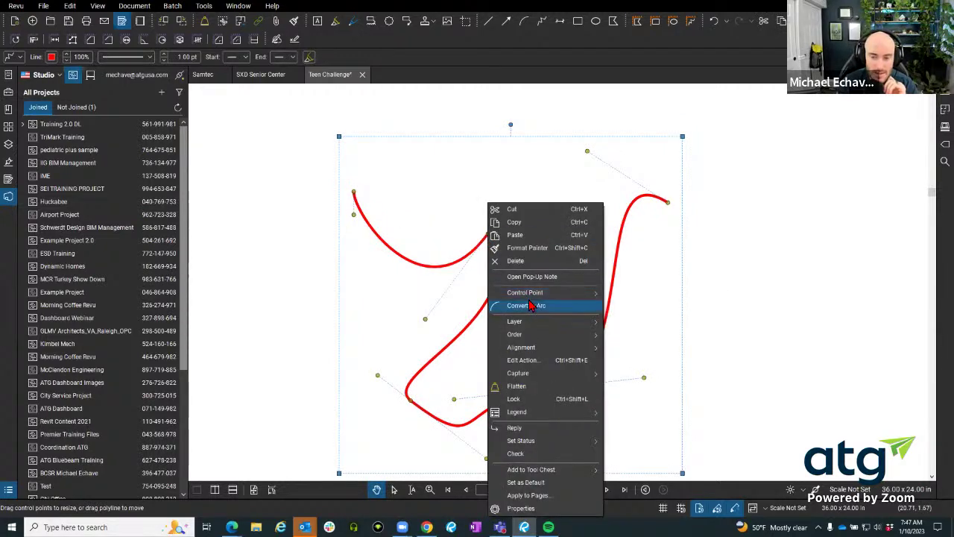
left_click(645, 315)
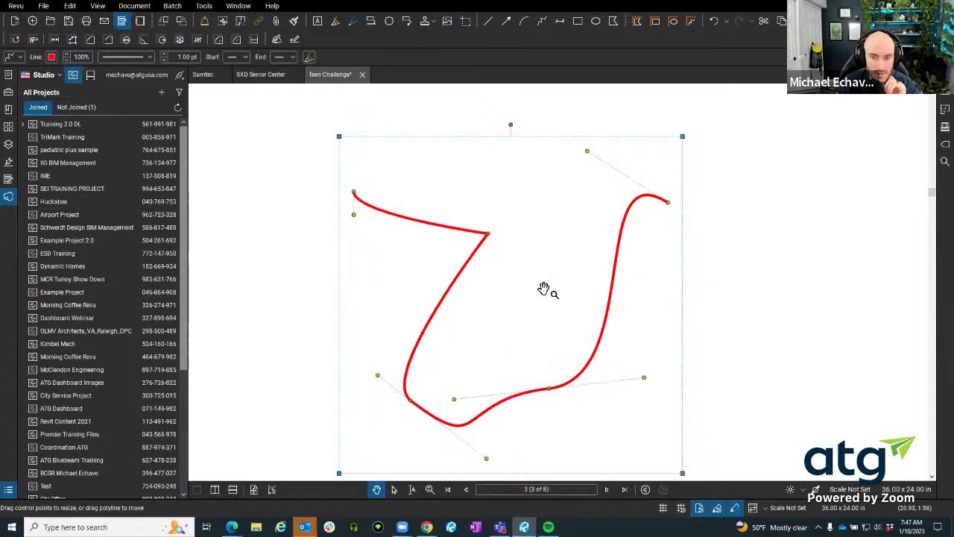
right_click(488, 238)
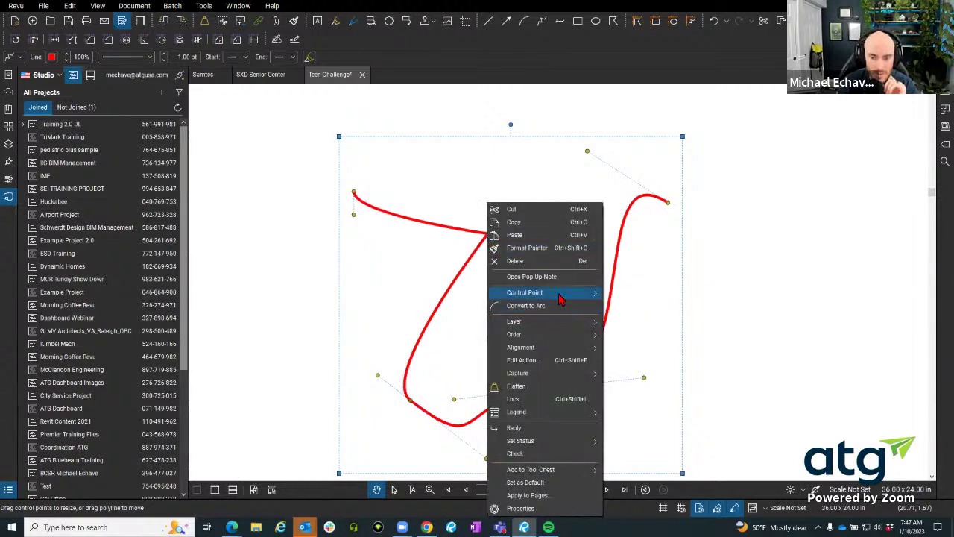
mouse_move(552, 292)
left_click(618, 316)
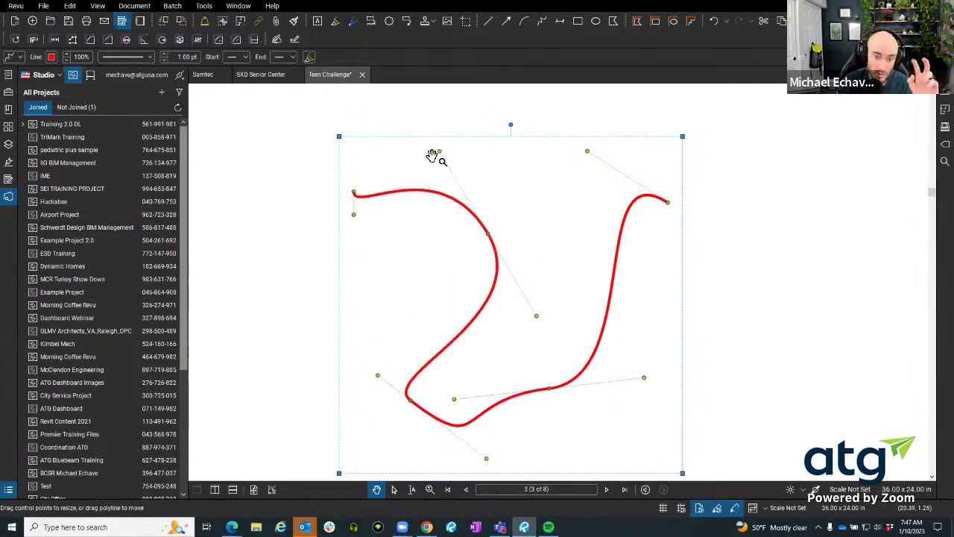
Reshape the curve's first segment into a steep hump at its start point and deselect the polyline
left_click_drag(354, 190, 320, 202)
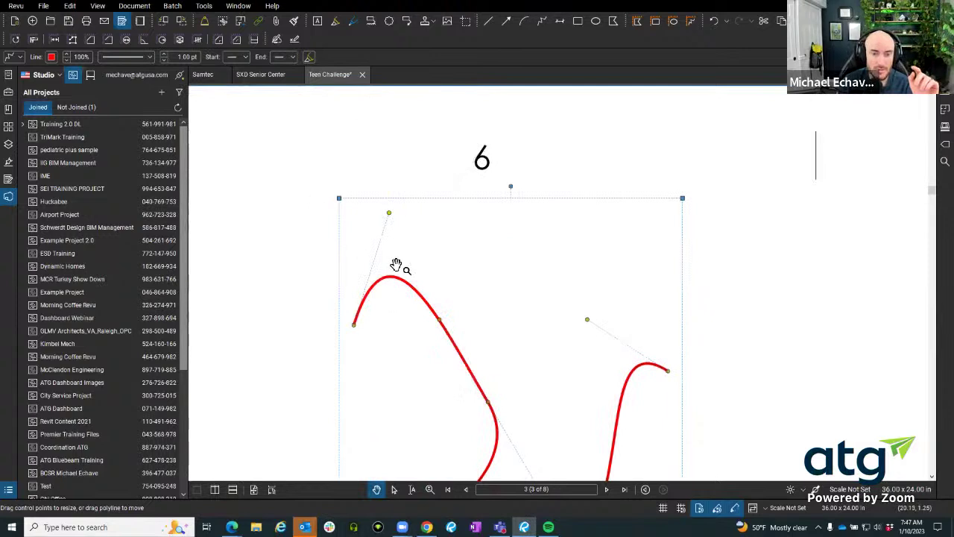
right_click(667, 372)
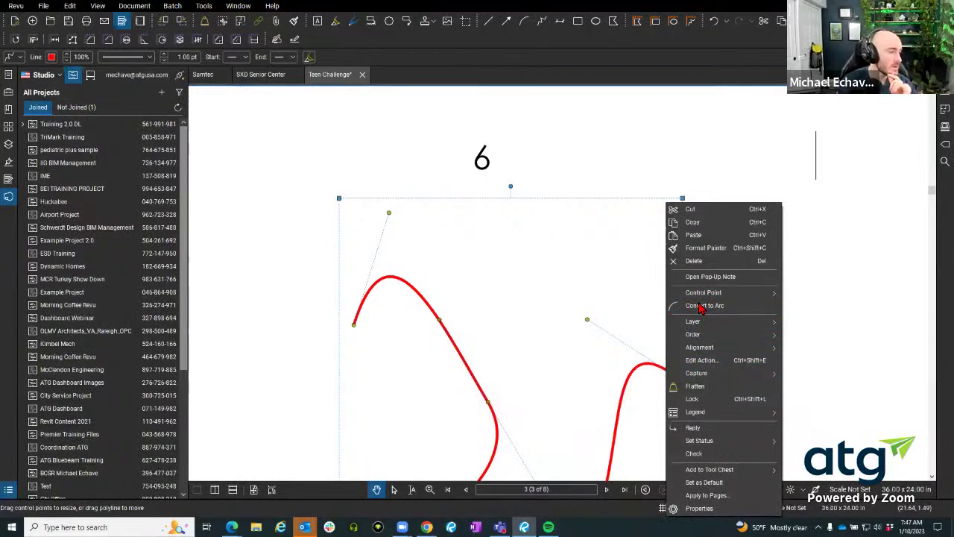
left_click(521, 264)
Reselect the curved polyline and raise the lower handle of its upper inner control point to soften the bend
scroll(521, 265, "down", 4)
left_click_drag(507, 278, 500, 236)
scroll(485, 245, "up", 3)
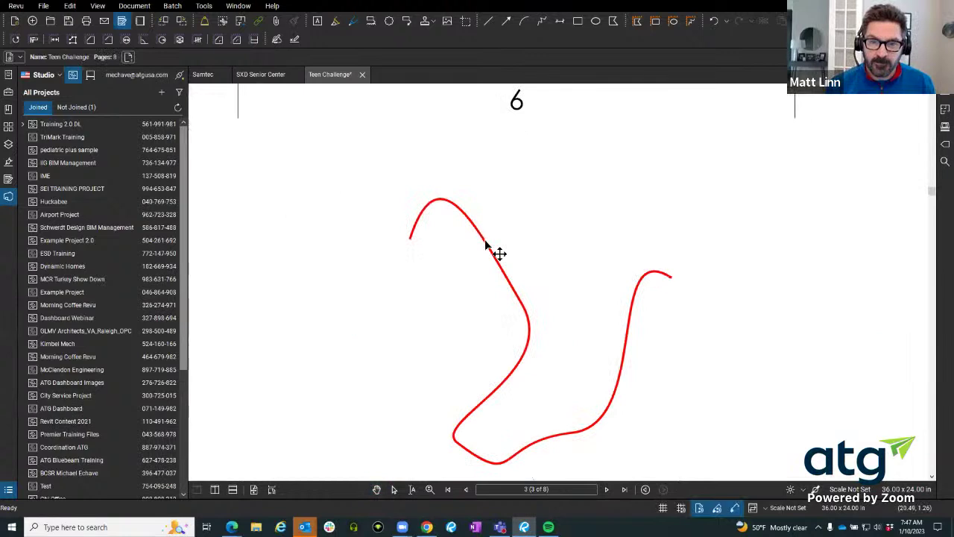
left_click(485, 245)
left_click_drag(514, 281, 490, 244)
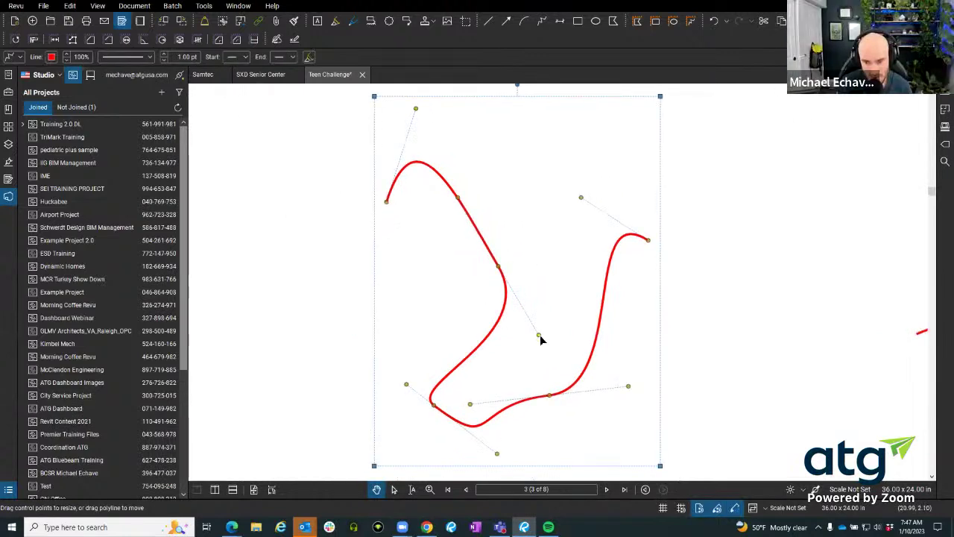
left_click_drag(539, 335, 544, 297)
Add a control point on the descending segment between the first hump and the upper inner control point
right_click(461, 231)
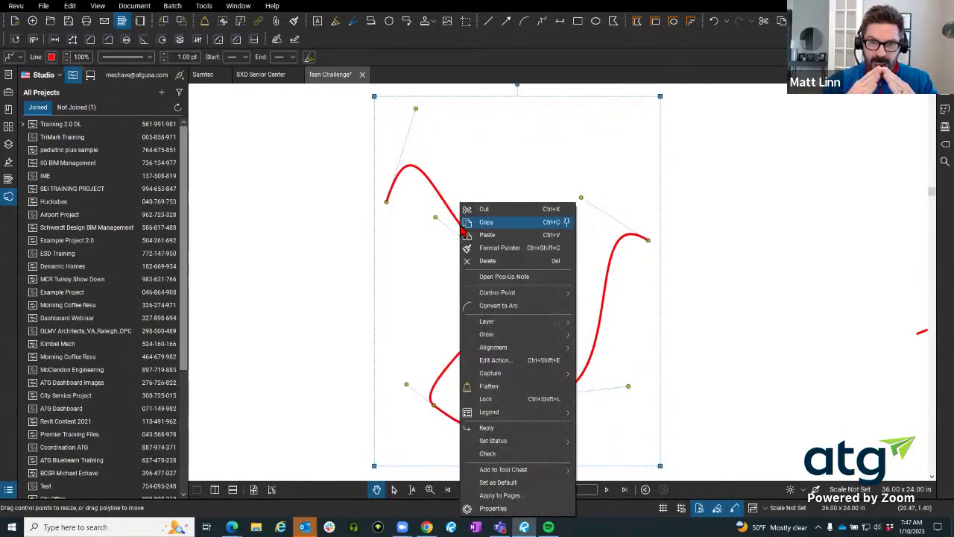
mouse_move(523, 295)
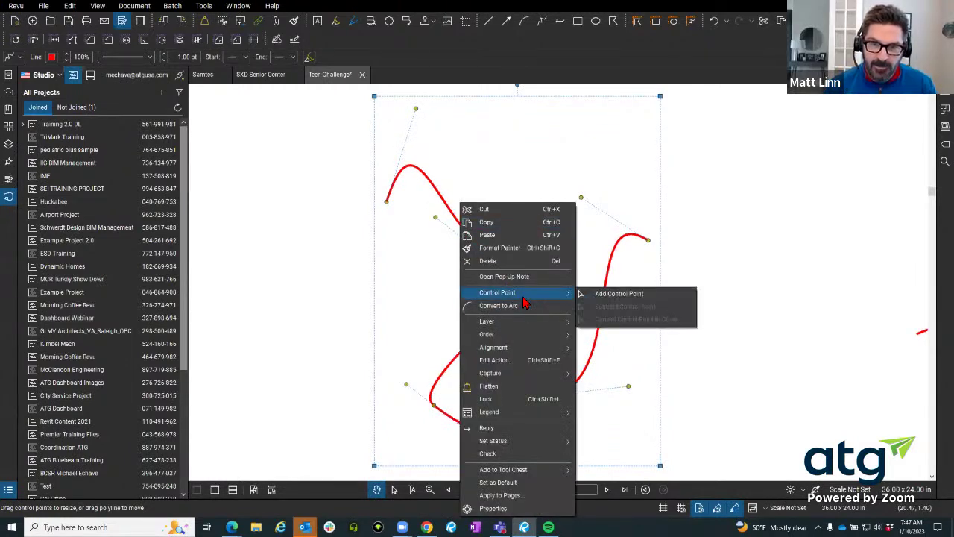
left_click(608, 295)
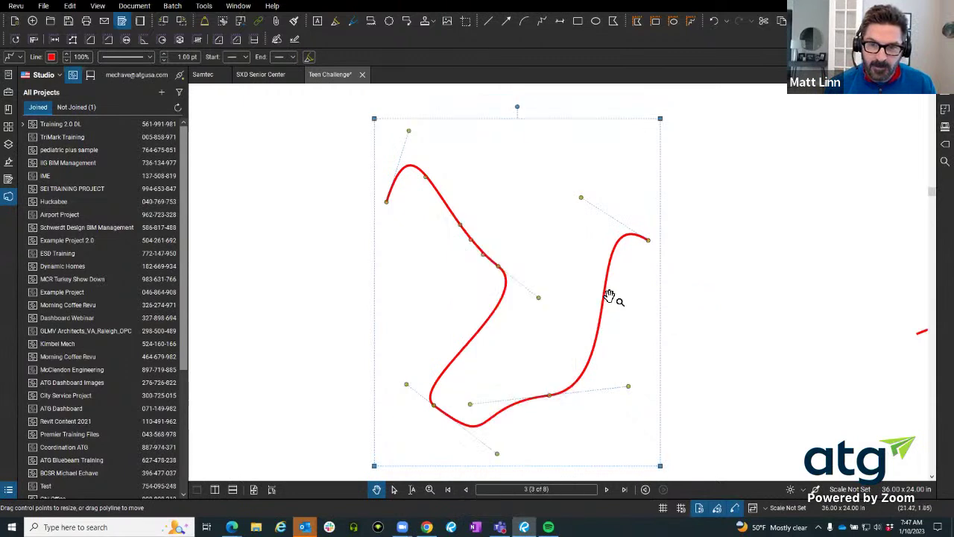
right_click(470, 244)
mouse_move(536, 295)
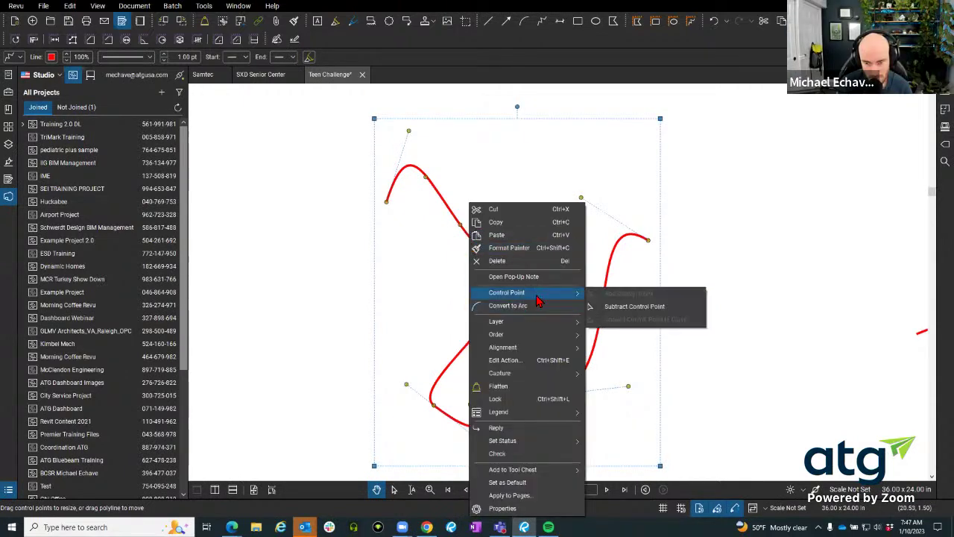
left_click(587, 249)
Deepen the bend at the added control point, raise the lower handle of the upper inner control point, and deselect the curve
left_click(473, 241)
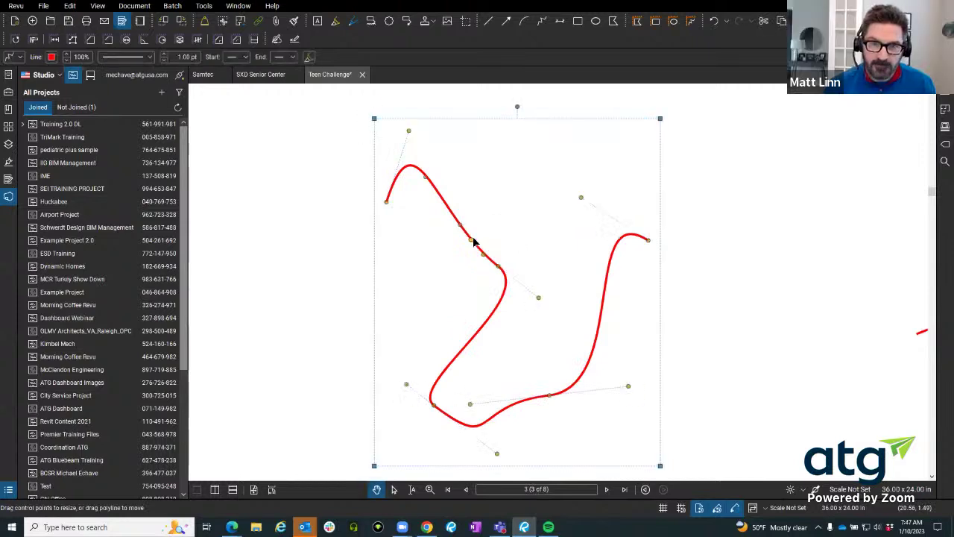
left_click_drag(458, 229, 410, 284)
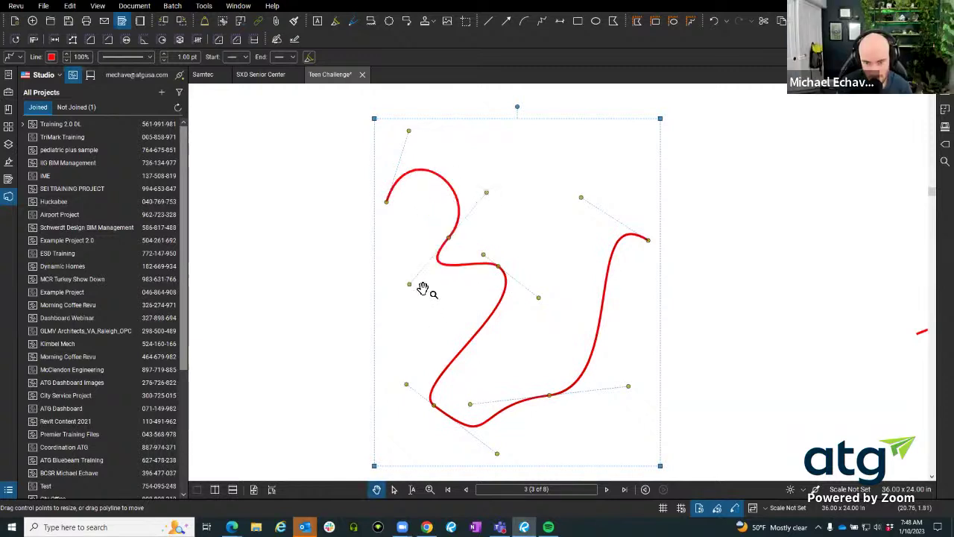
mouse_move(539, 296)
left_mouse_down()
mouse_move(532, 253)
mouse_move(518, 263)
mouse_move(554, 283)
left_mouse_up()
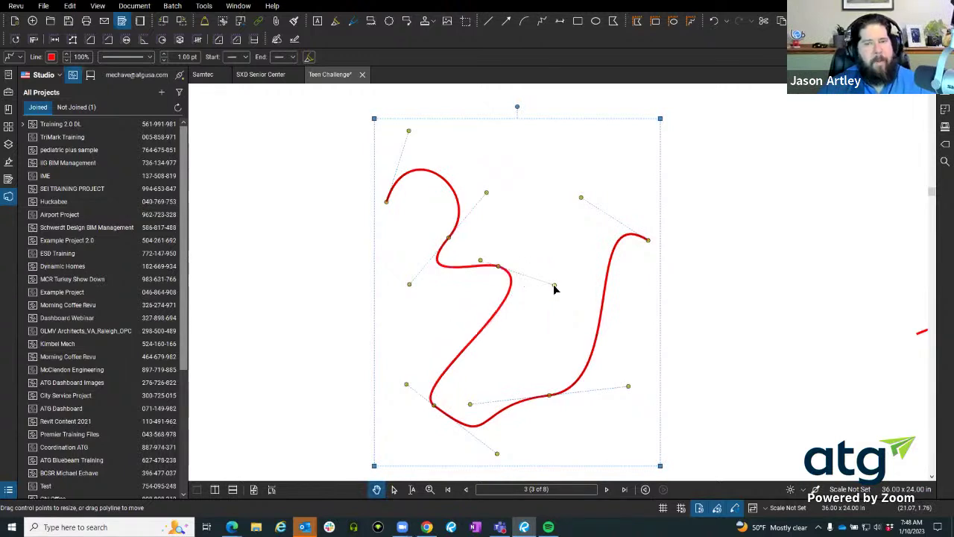
key("Escape")
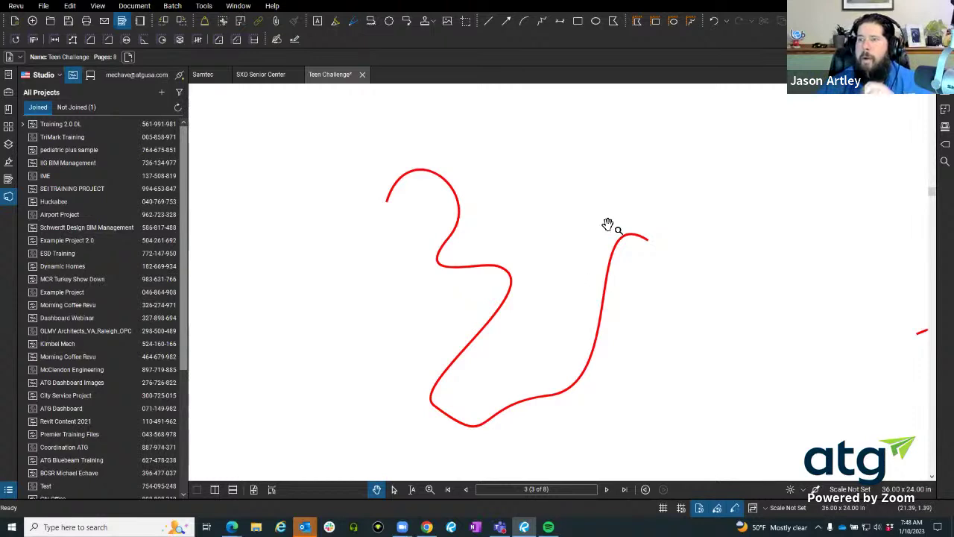
Open a new Google Chrome window and go to youtube.com
right_click(427, 527)
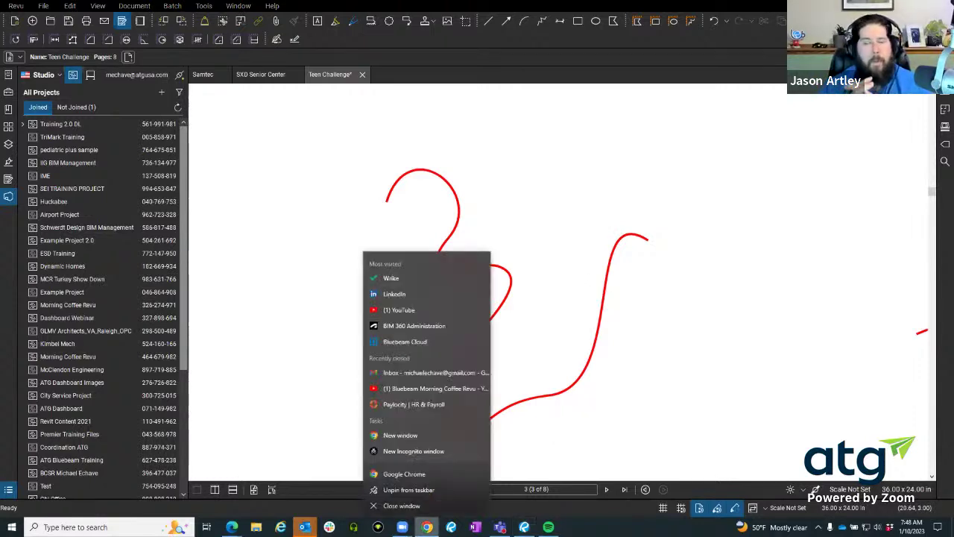
left_click(458, 452)
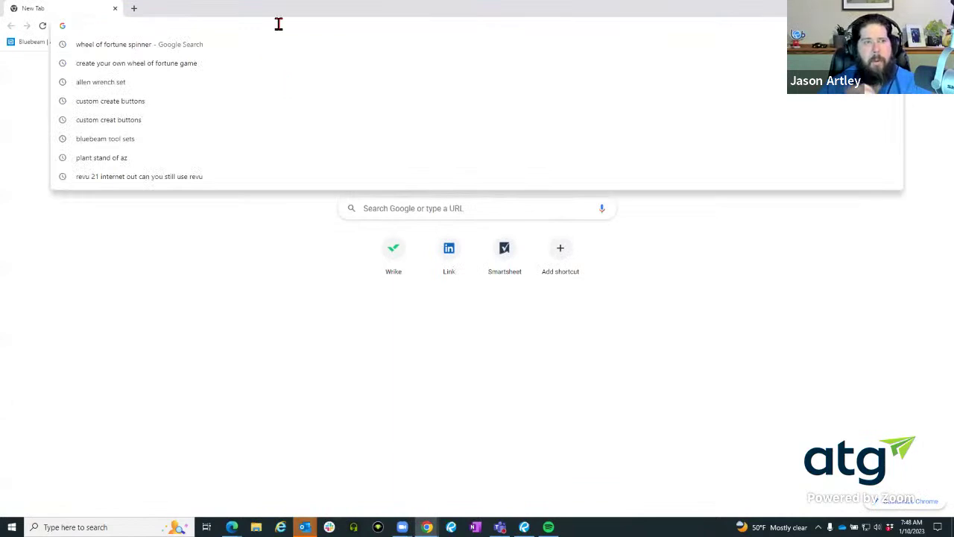
type("youtube.com")
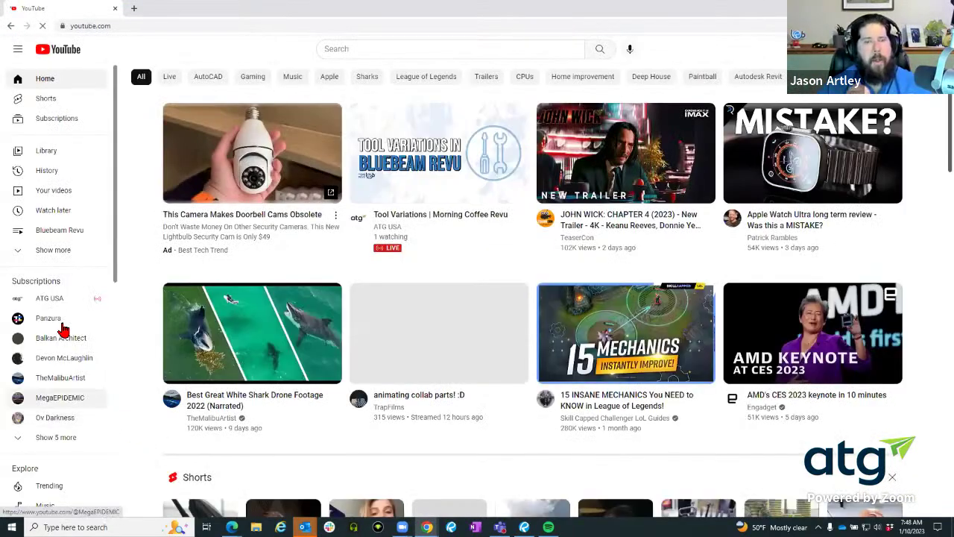
Open the Bluebeam Morning Coffee Revu playlist on the ATG USA channel and select the playlist's web address
left_click(59, 302)
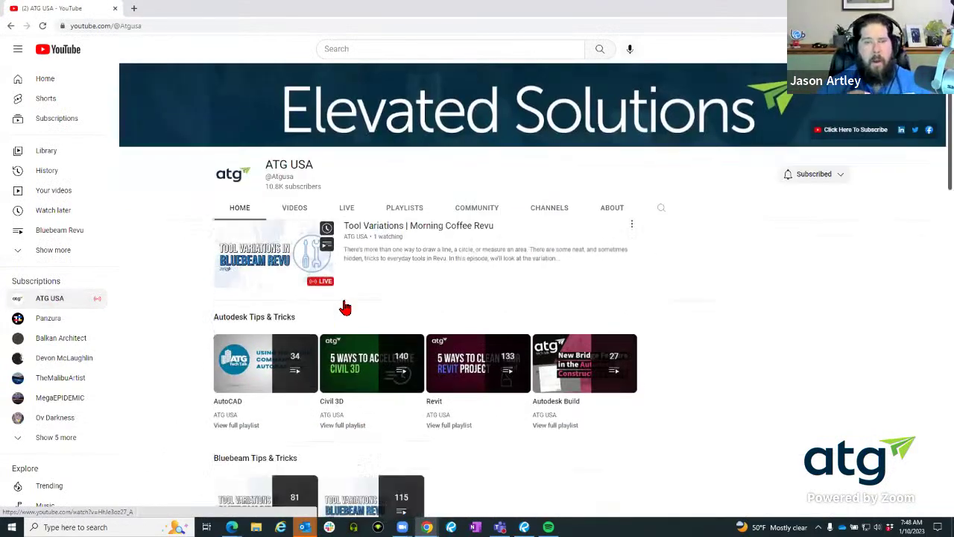
scroll(350, 295, "down", 5)
left_click(350, 290)
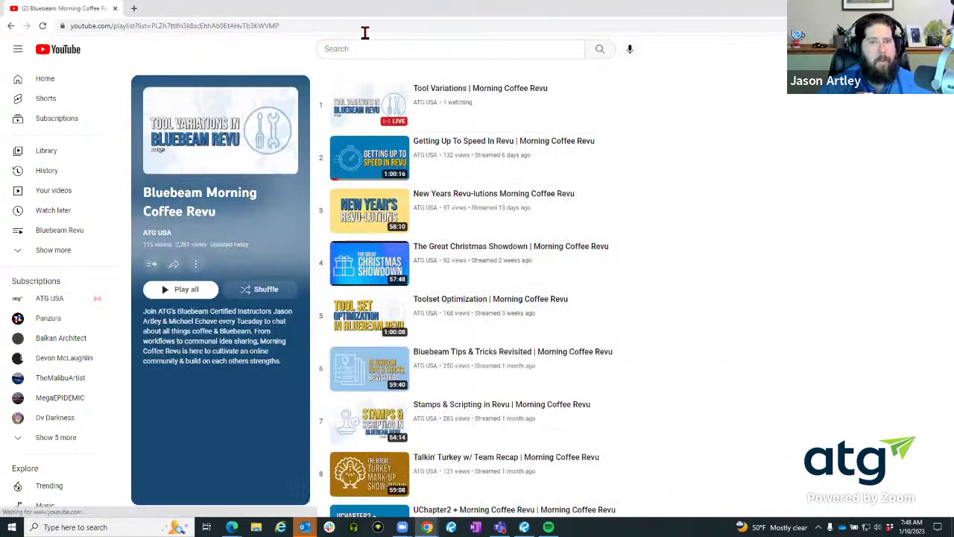
left_click(361, 27)
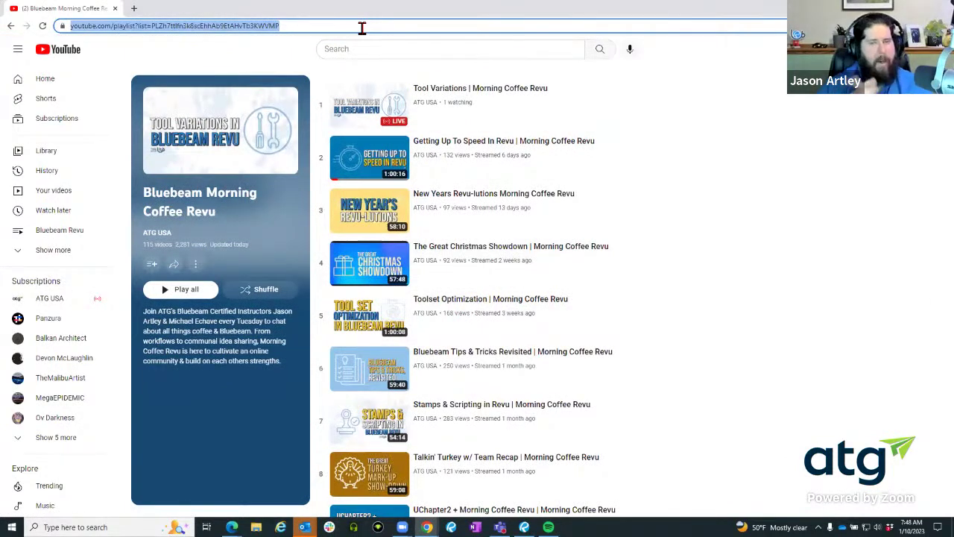
left_click(214, 186)
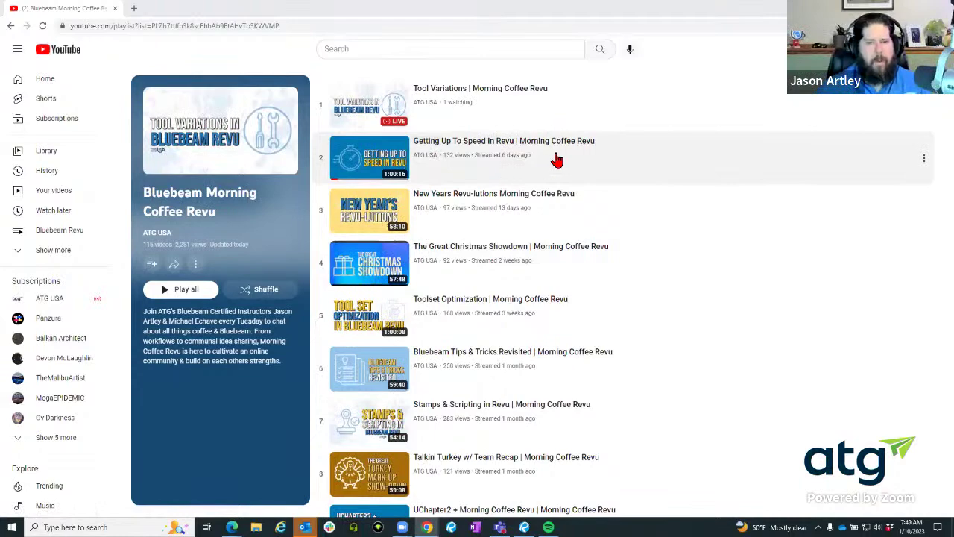
Browse the playlist's episodes and return to Bluebeam Revu
scroll(556, 161, "down", 11)
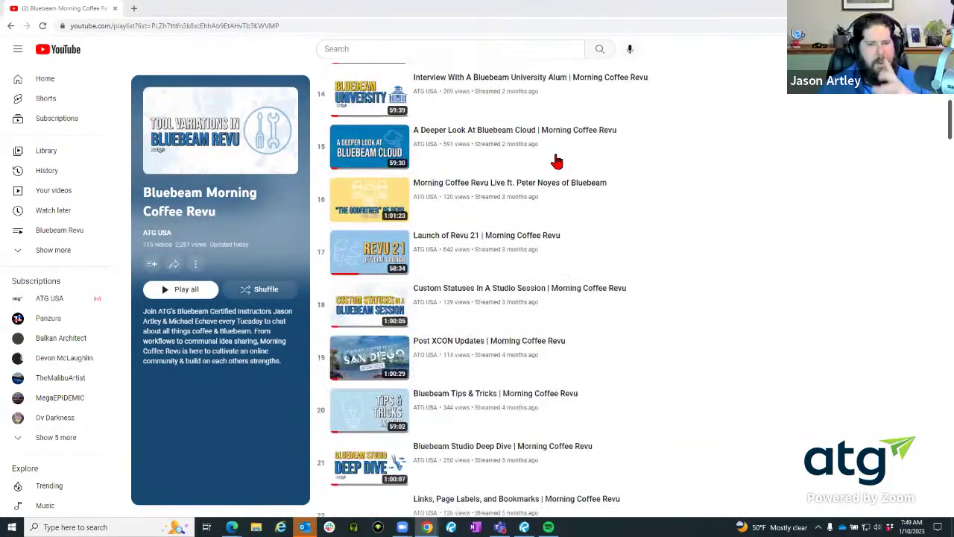
scroll(556, 161, "down", 10)
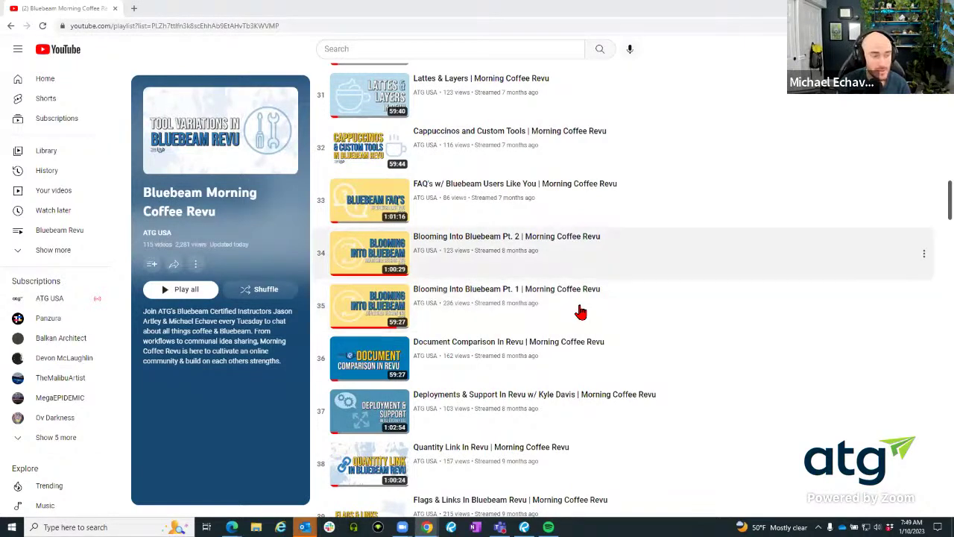
left_click(896, 7)
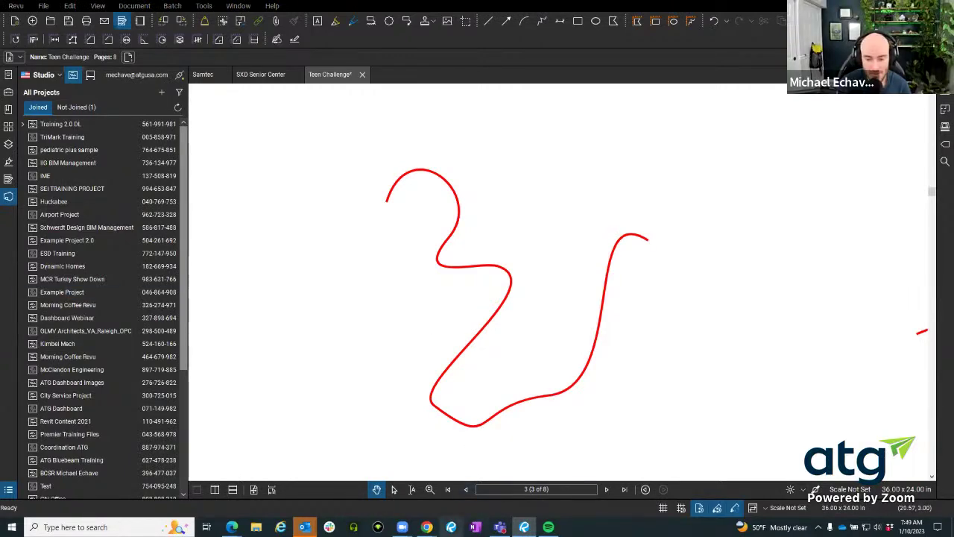
Switch back to Google Chrome and load the copied atgusa.com/bluebeam-bootcamp/ address in a new tab
mouse_move(426, 526)
left_click(480, 483)
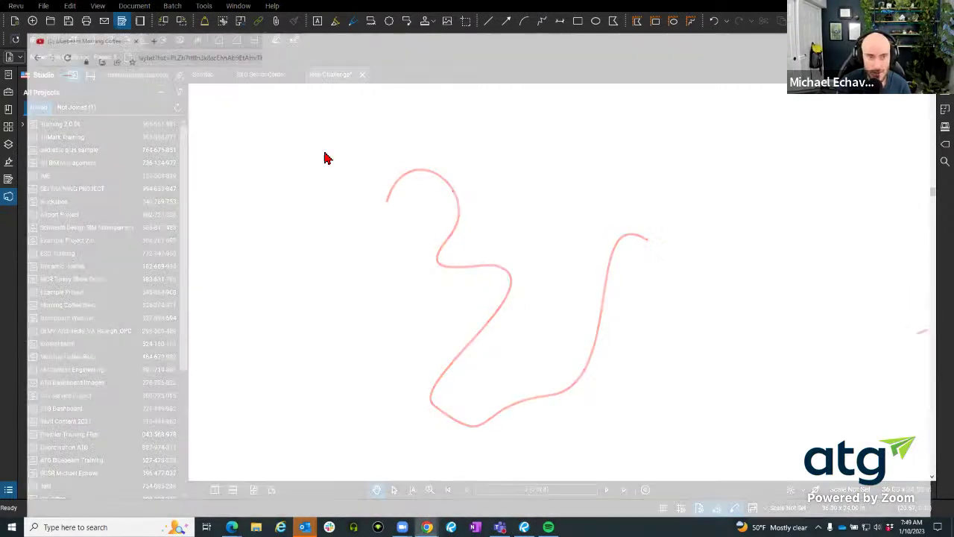
left_click(134, 10)
right_click(146, 31)
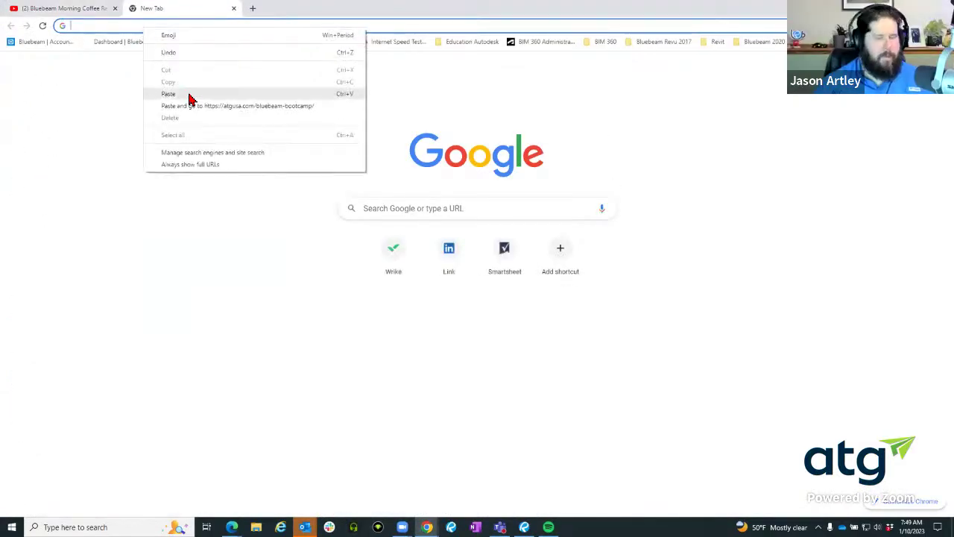
left_click(190, 95)
key("Return")
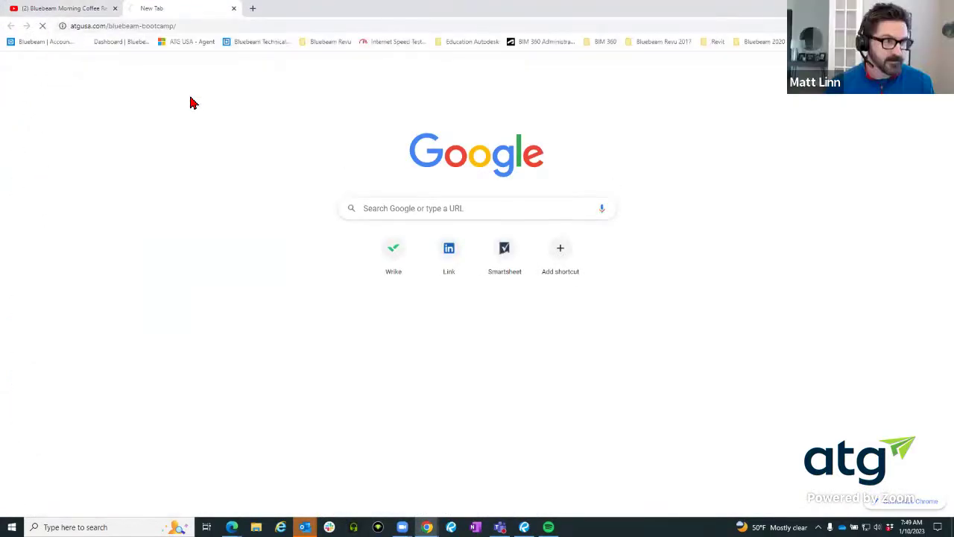
Examine the Bluebeam Bootcamp Training 2023 page, highlighting the course titles from Day 1 through Day 5 one after another
scroll(334, 341, "down", 2)
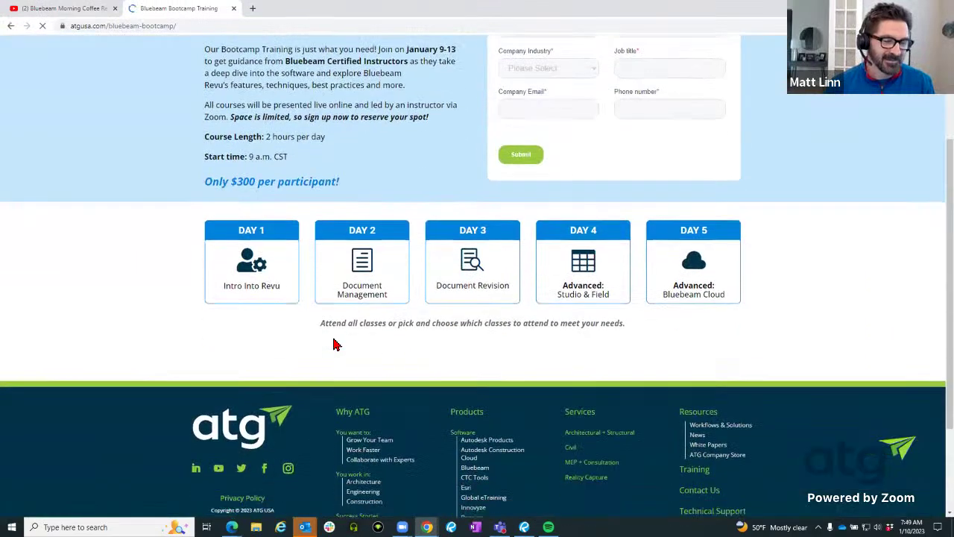
scroll(358, 336, "up", 1)
left_click_drag(281, 374, 223, 368)
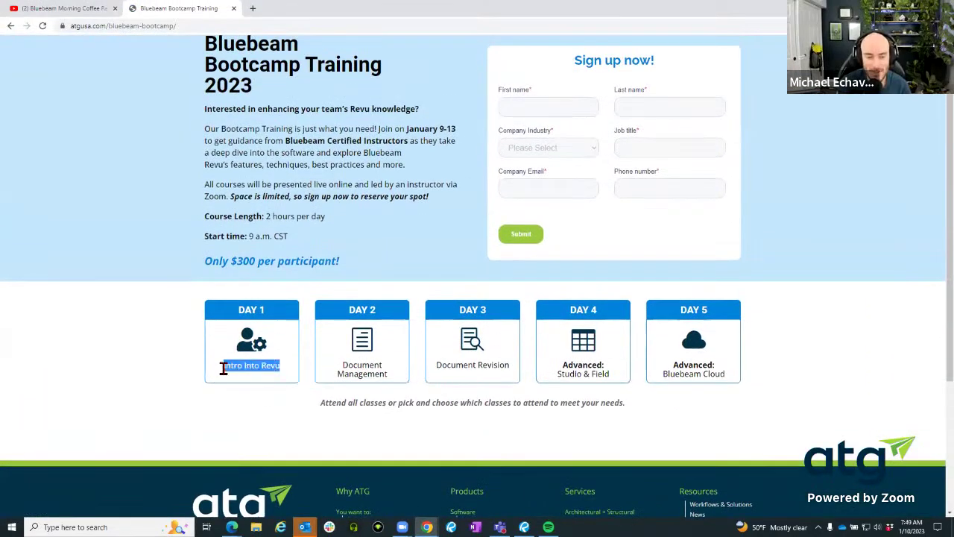
left_click_drag(387, 376, 333, 368)
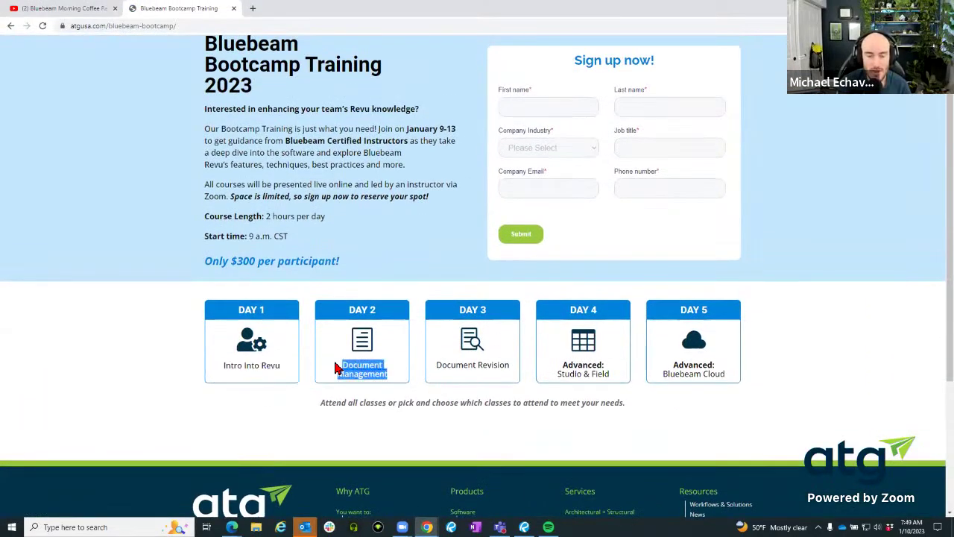
triple_click(509, 368)
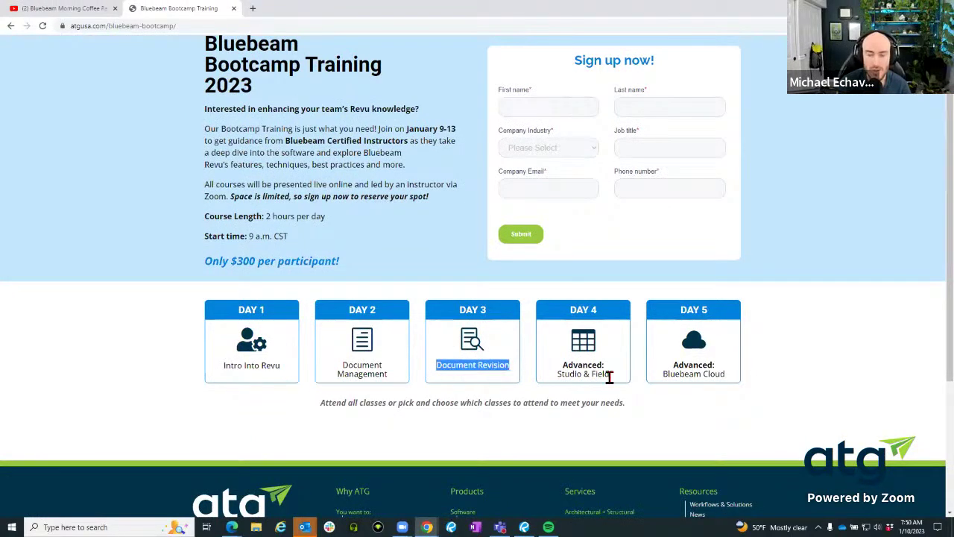
left_click_drag(612, 380, 561, 368)
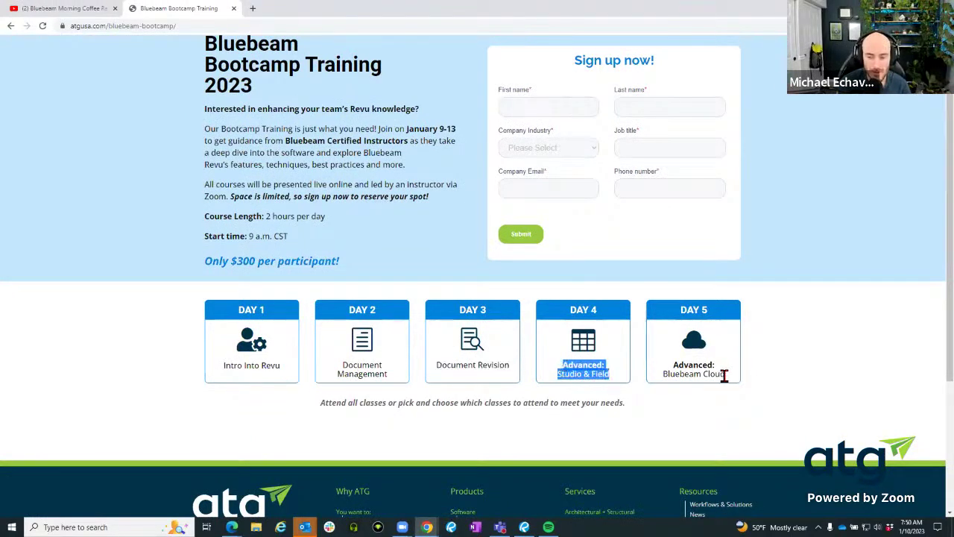
left_click_drag(723, 375, 688, 367)
left_click(212, 418)
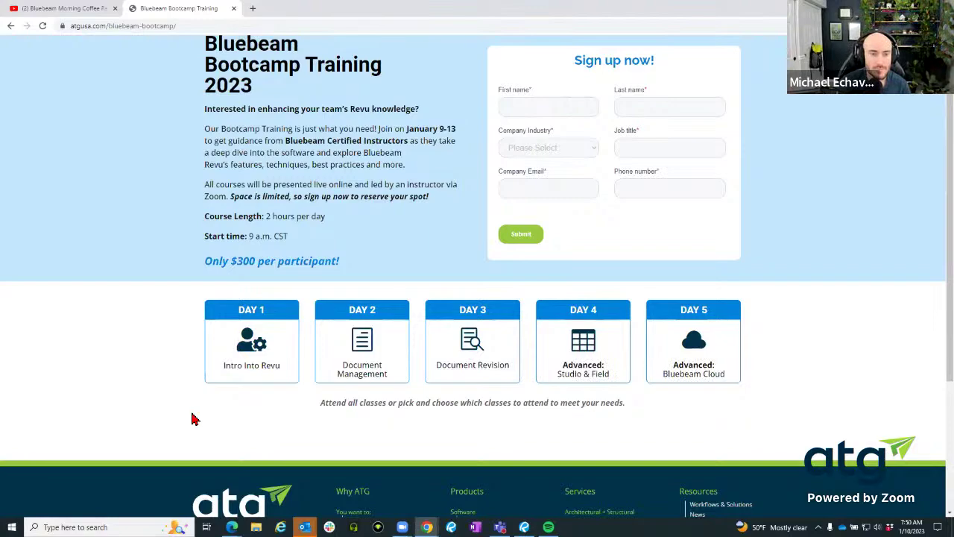
scroll(192, 419, "up", 2)
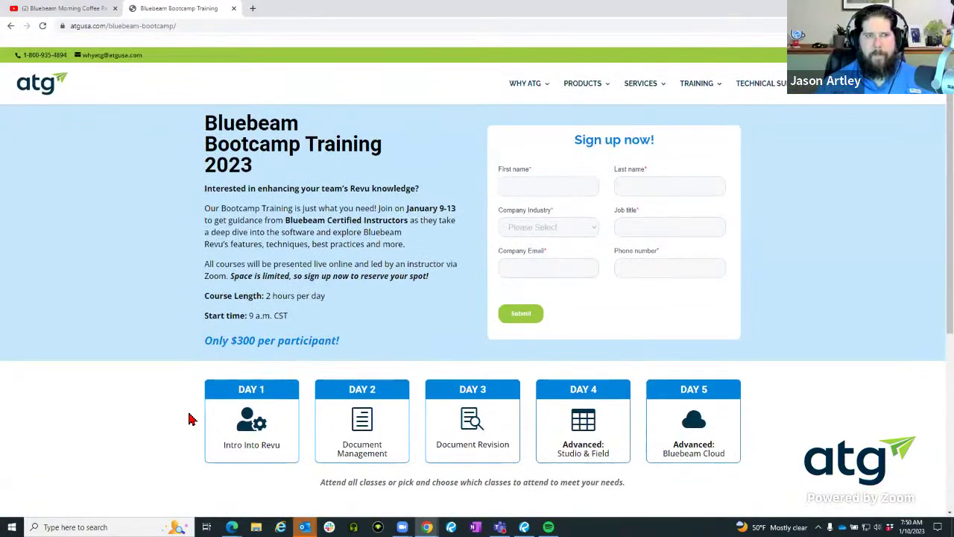
Return to Bluebeam Revu and add a text box reading 3 in the blank area above the foundation details
key("alt+Tab")
scroll(560, 308, "down", 8)
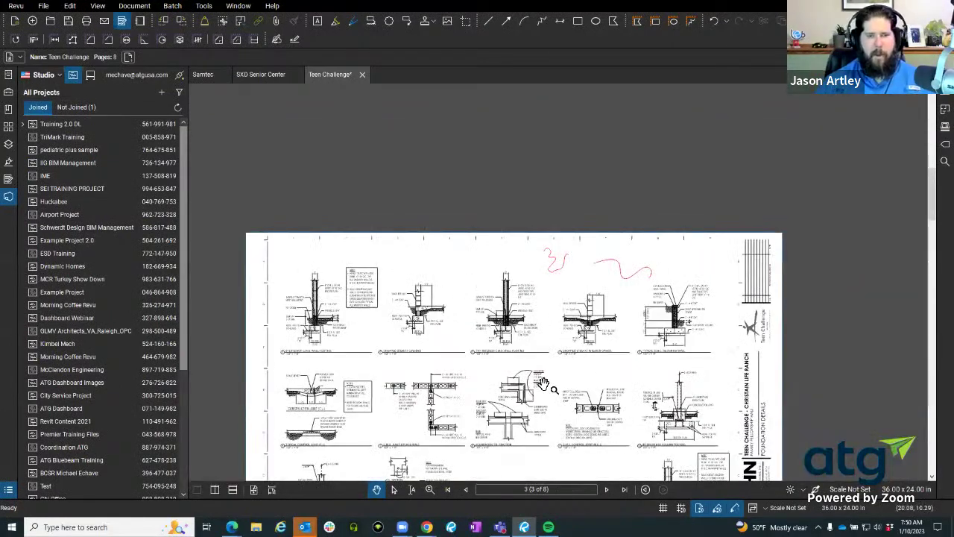
scroll(539, 363, "up", 2)
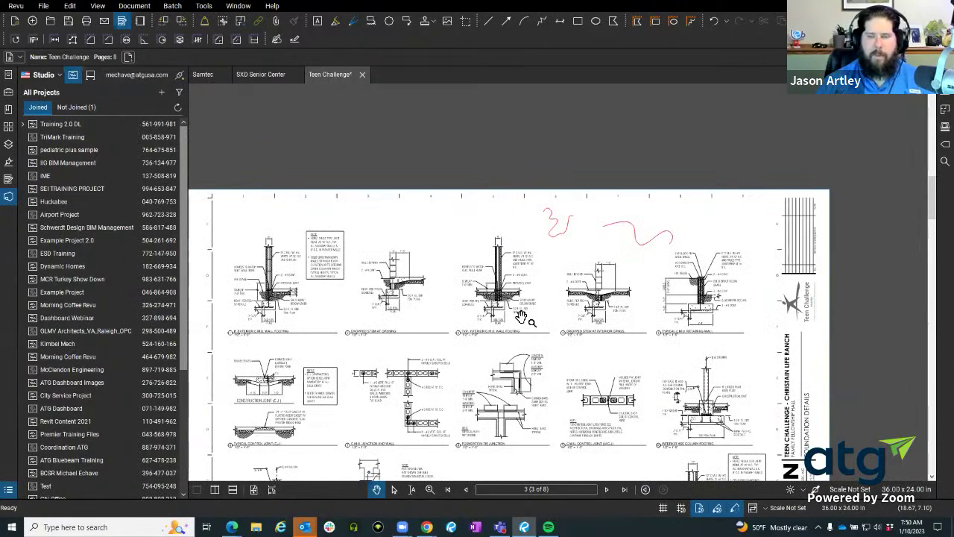
scroll(442, 233, "up", 3)
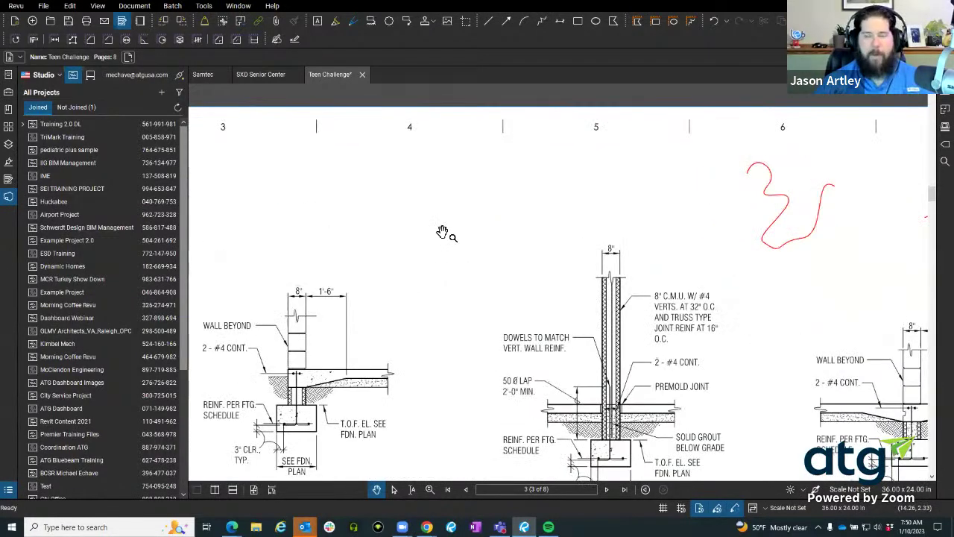
scroll(439, 237, "up", 3)
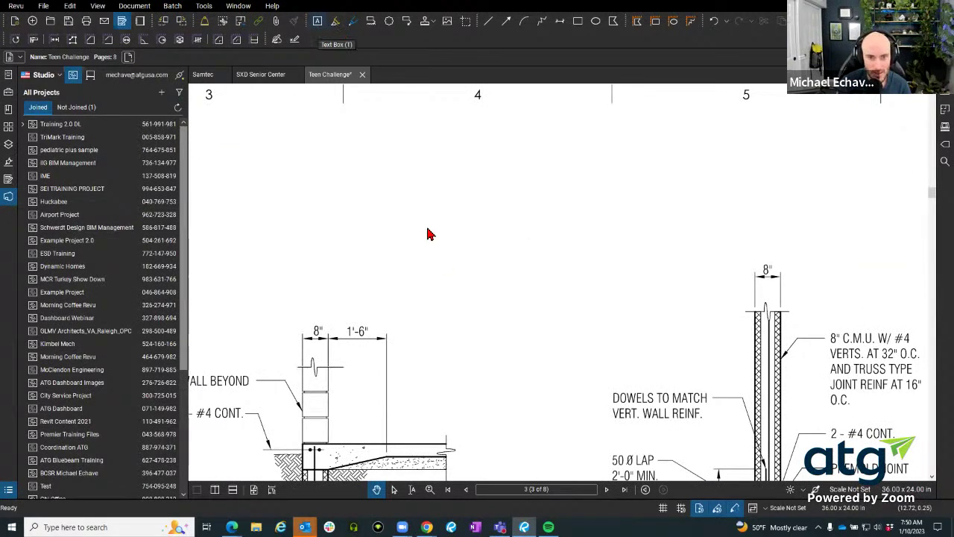
key("t")
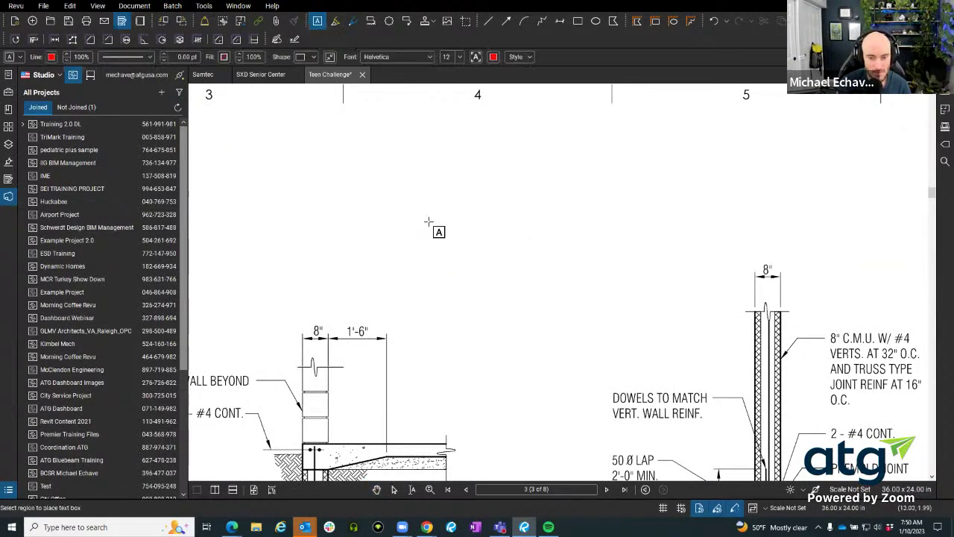
left_click_drag(428, 221, 480, 278)
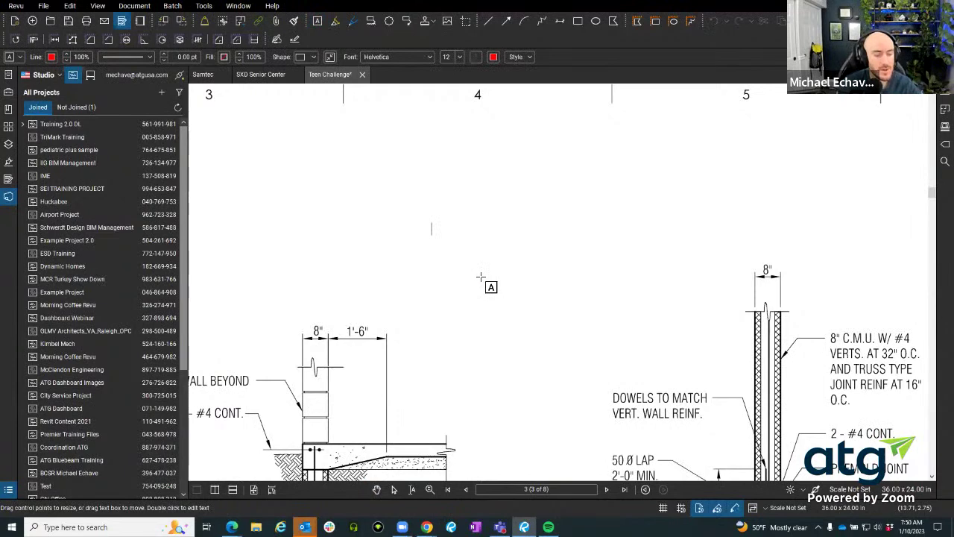
key("Escape")
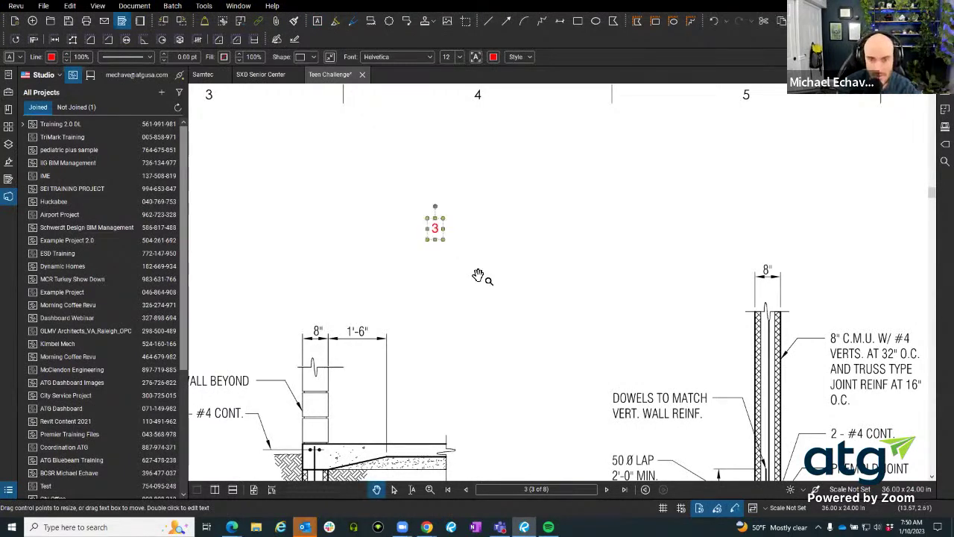
Draw a rectangle around the 3 text box with clear space on all sides
scroll(447, 231, "up", 5)
left_click_drag(455, 225, 498, 295)
key("Escape")
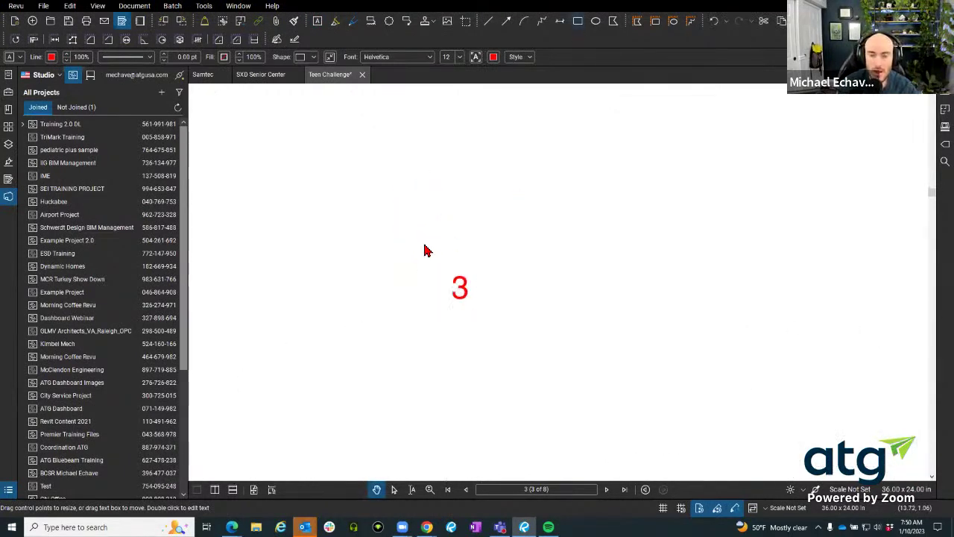
key("r")
left_click_drag(427, 251, 496, 330)
scroll(520, 286, "up", 1)
scroll(429, 290, "up", 3)
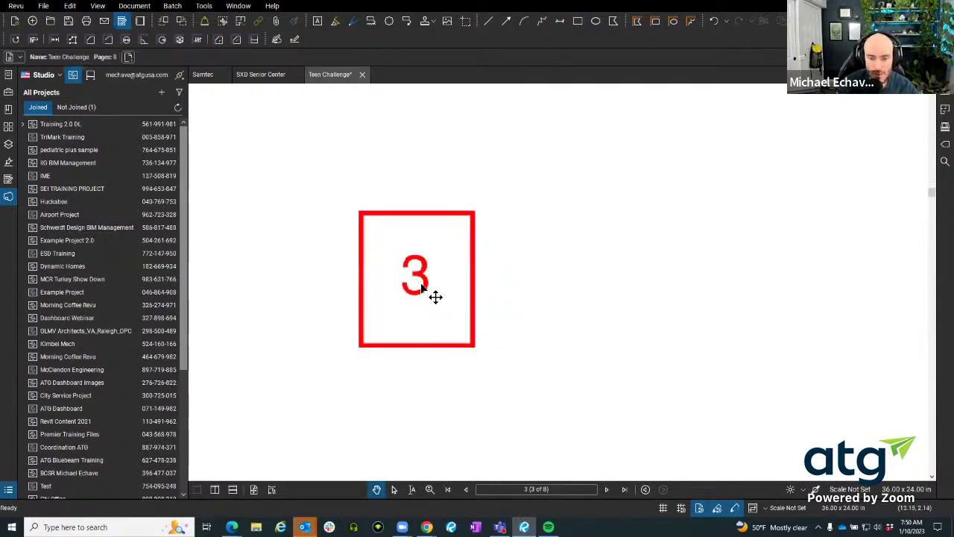
Use the alignment options to center the 3 text box inside the surrounding rectangle
left_click(426, 293)
left_click_drag(426, 293, 426, 294)
left_click(443, 213, "shift")
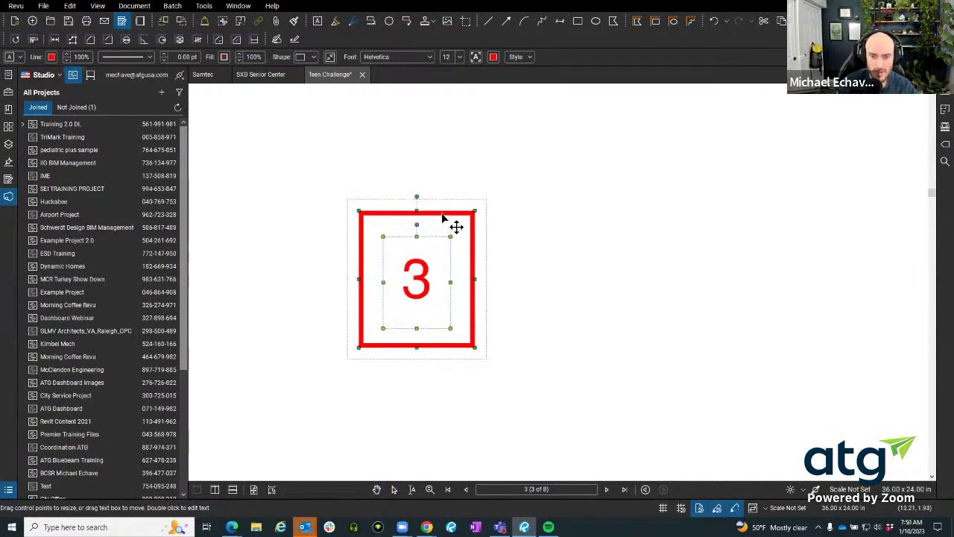
right_click(443, 214)
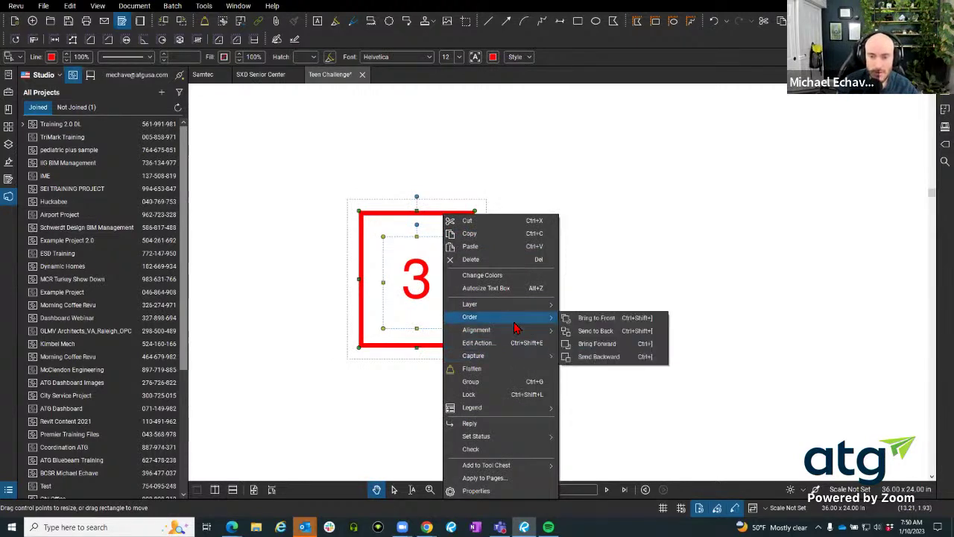
left_click(641, 339)
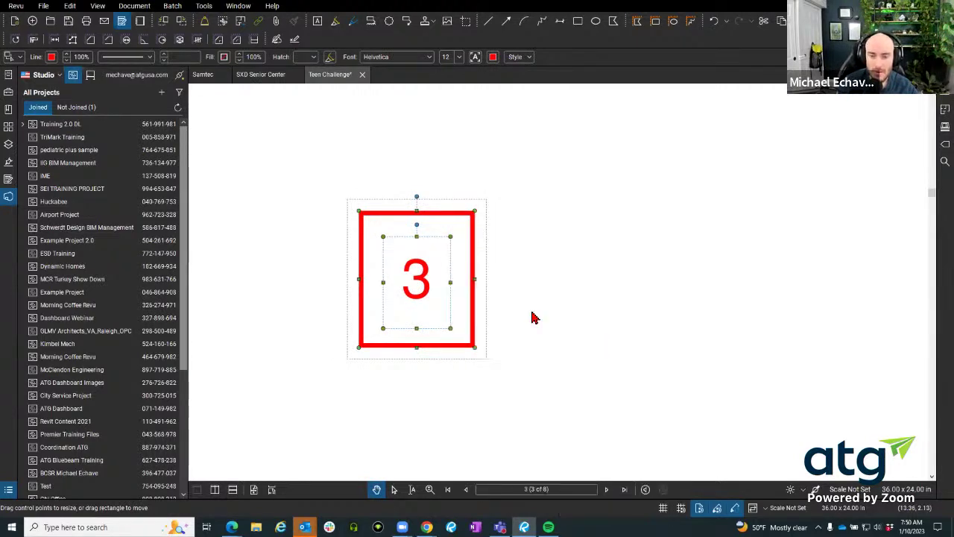
right_click(475, 263)
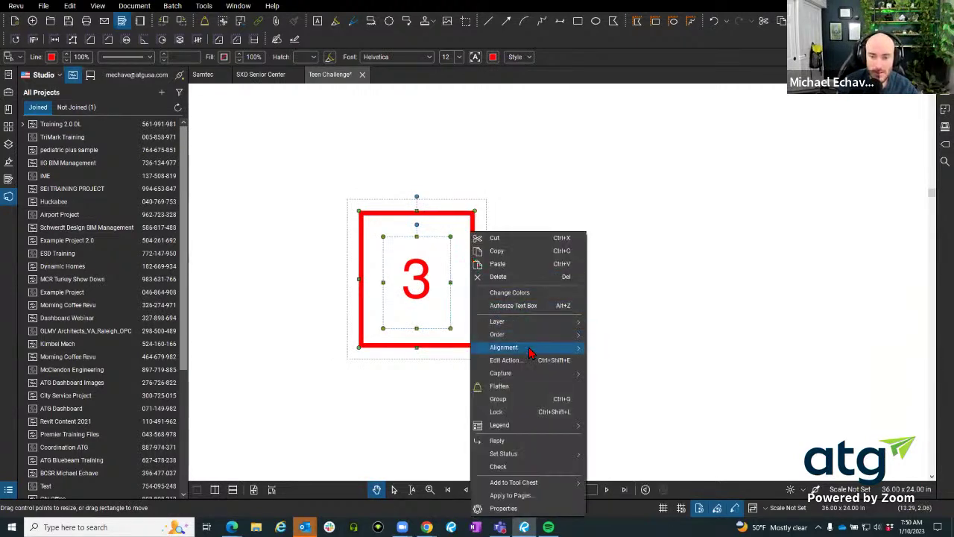
mouse_move(528, 347)
left_click(629, 378)
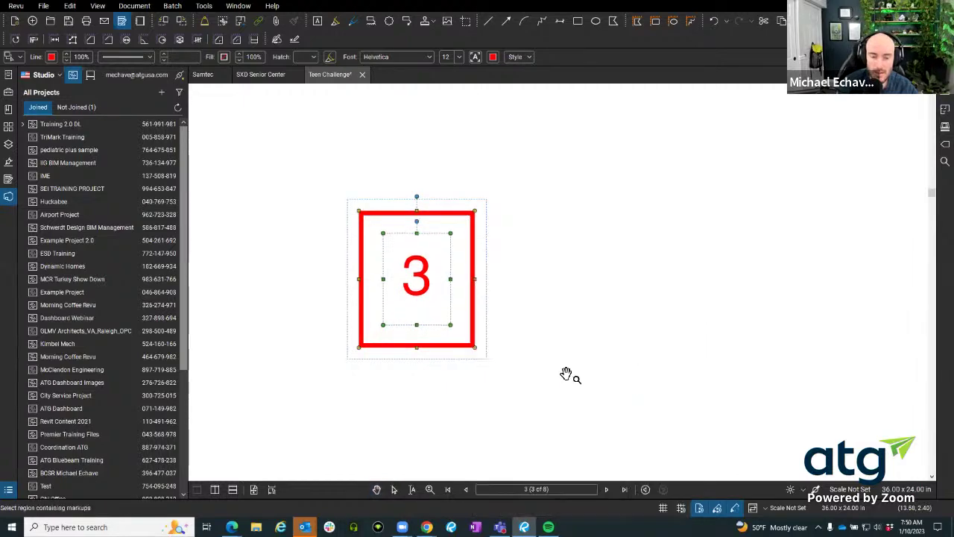
Show the markup properties and group the 3 text box with its rectangle into a single markup
left_click(377, 490)
scroll(437, 420, "down", 8)
left_click_drag(470, 312, 466, 345)
scroll(436, 228, "up", 4)
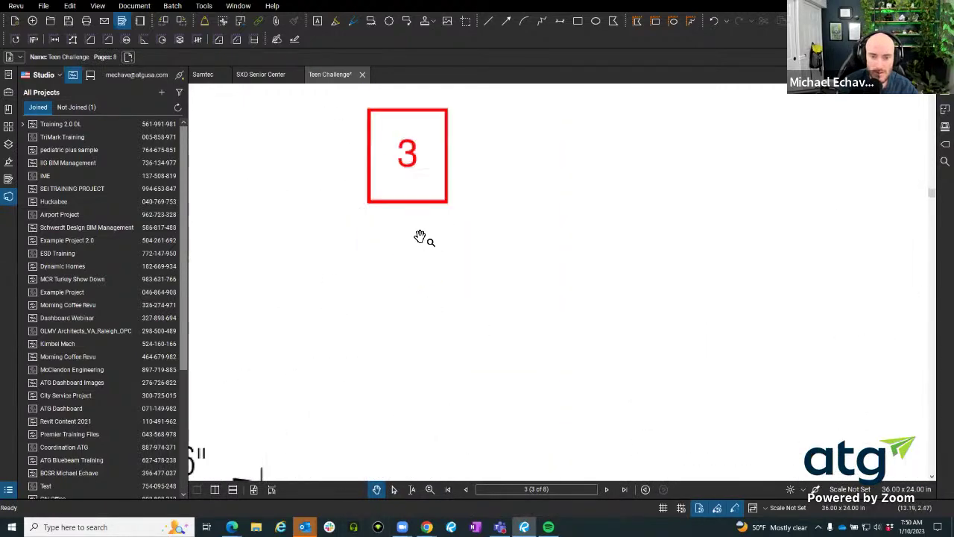
left_click_drag(420, 236, 422, 375)
left_click(416, 295)
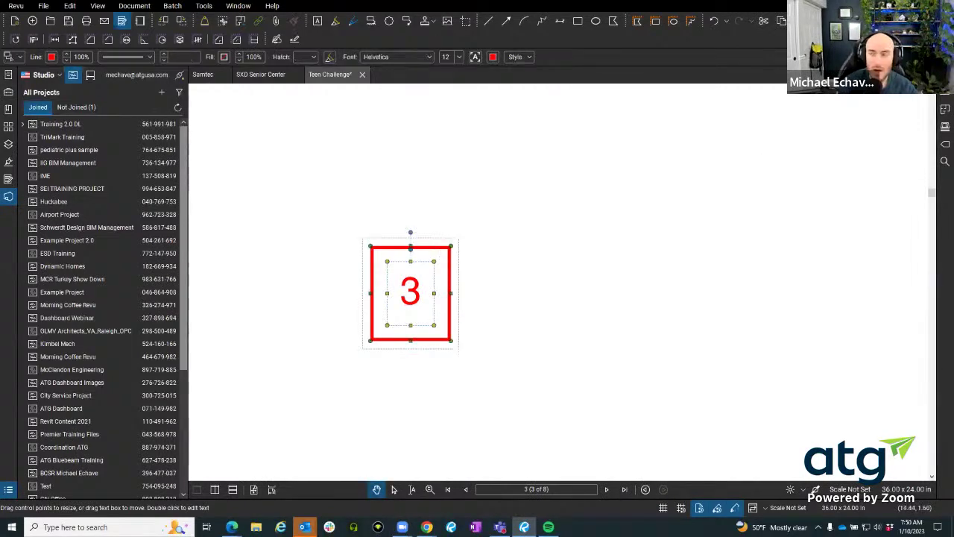
key("alt+p")
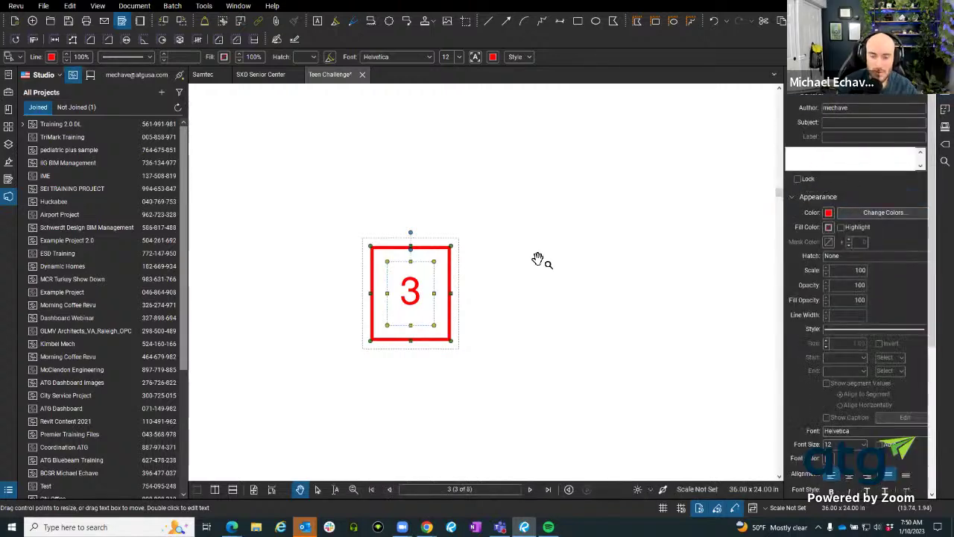
right_click(451, 278)
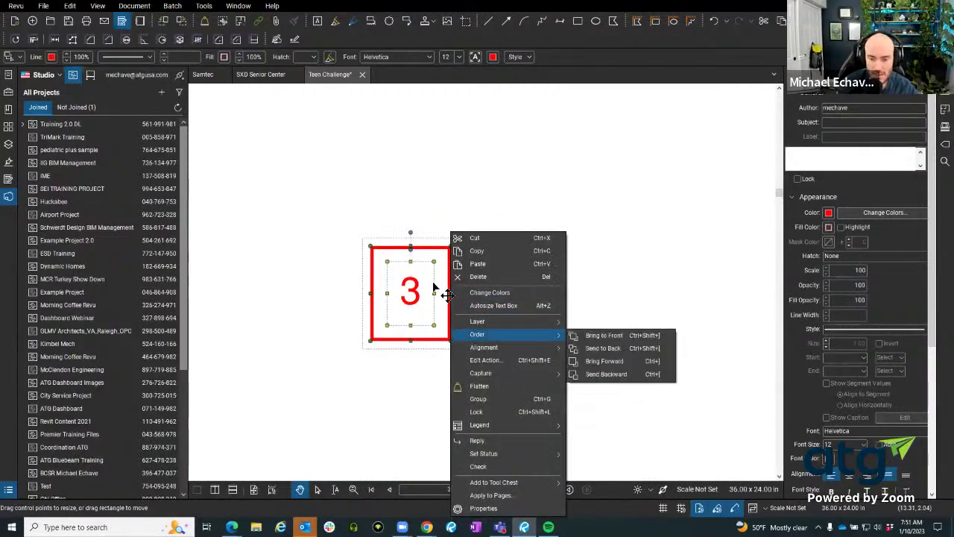
left_click(491, 399)
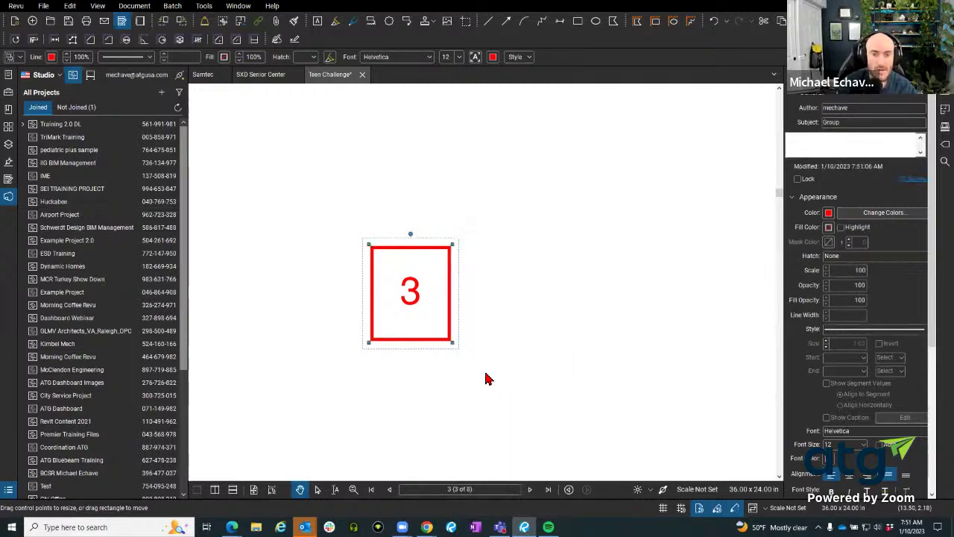
Add the grouped 3 markup to My Tools in the Tool Chest and create a count tool from it
left_click(8, 92)
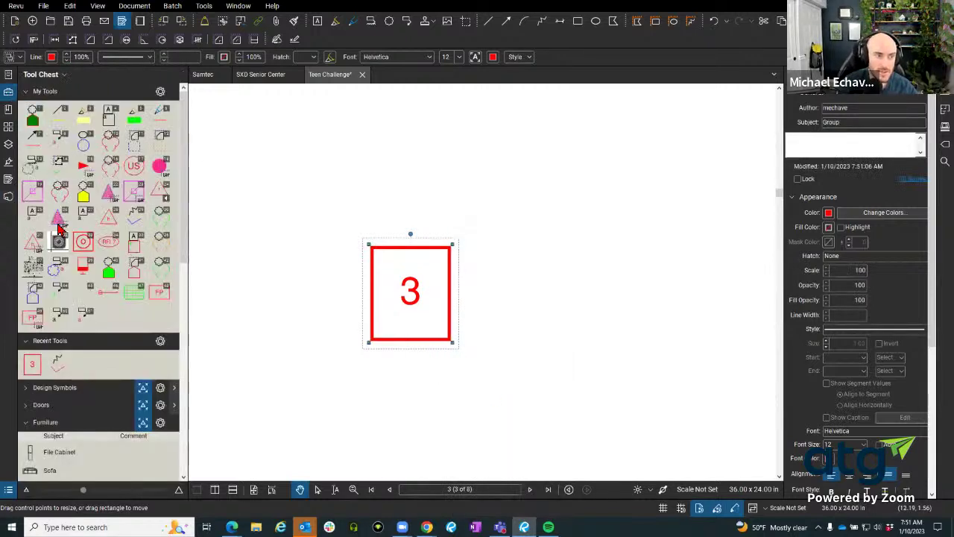
left_click(32, 364)
right_click(110, 319)
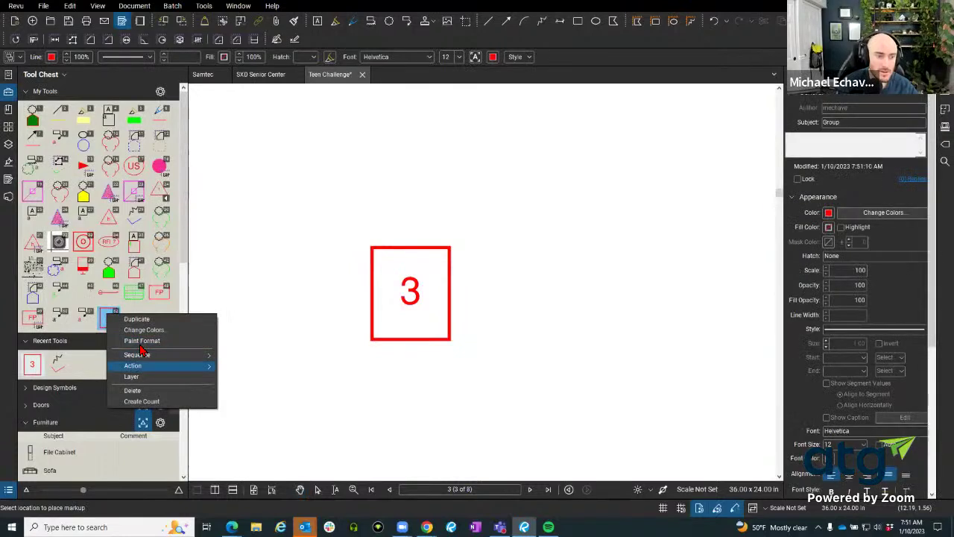
left_click(134, 389)
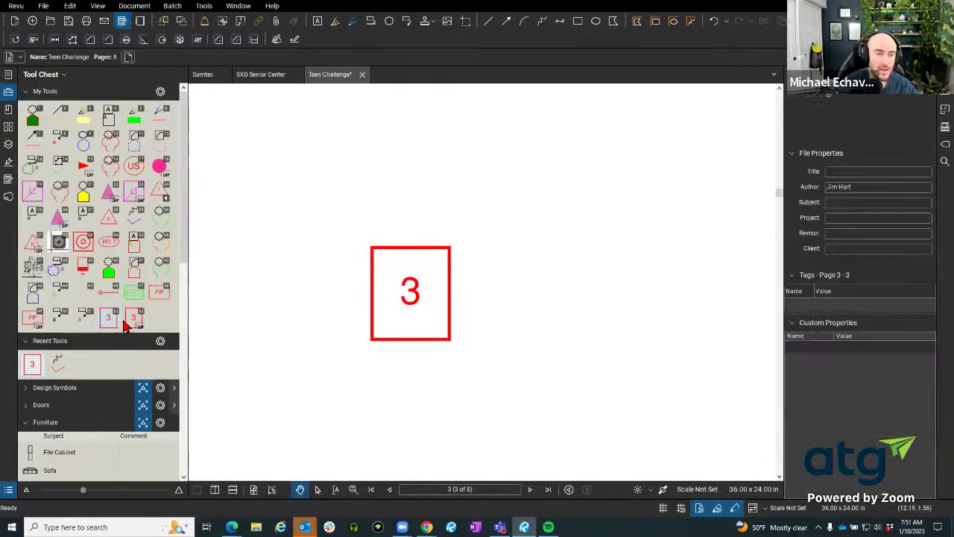
Place a count mark with the new 3 count tool in the blank area above and left of the grouped markup
left_click(134, 319)
left_click(305, 212)
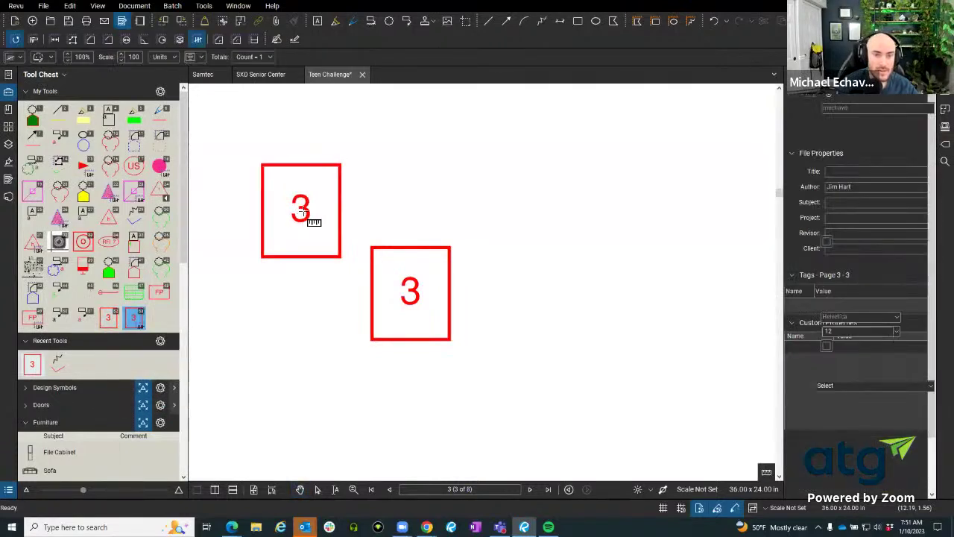
left_click(305, 212)
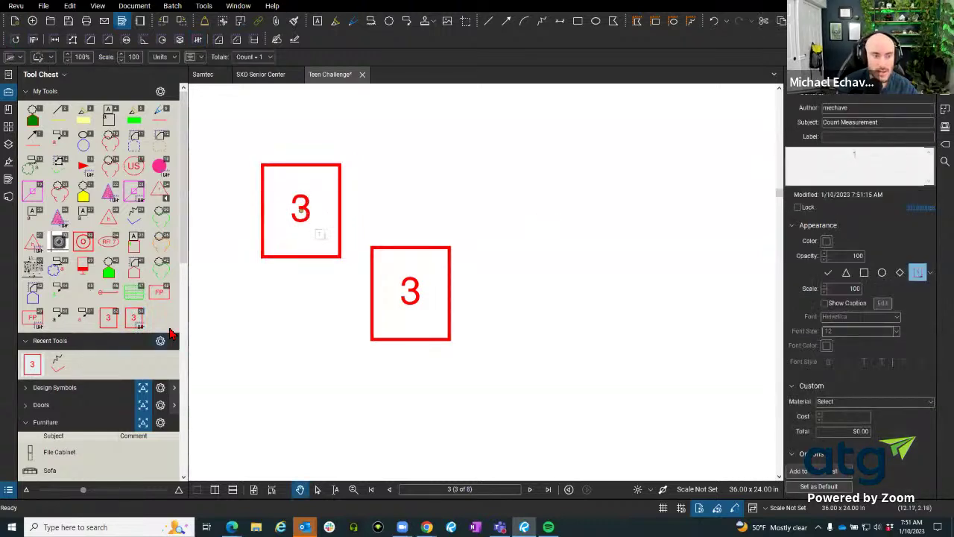
Delete the 3 count tool from My Tools, keeping the grouped 3 tool
right_click(134, 319)
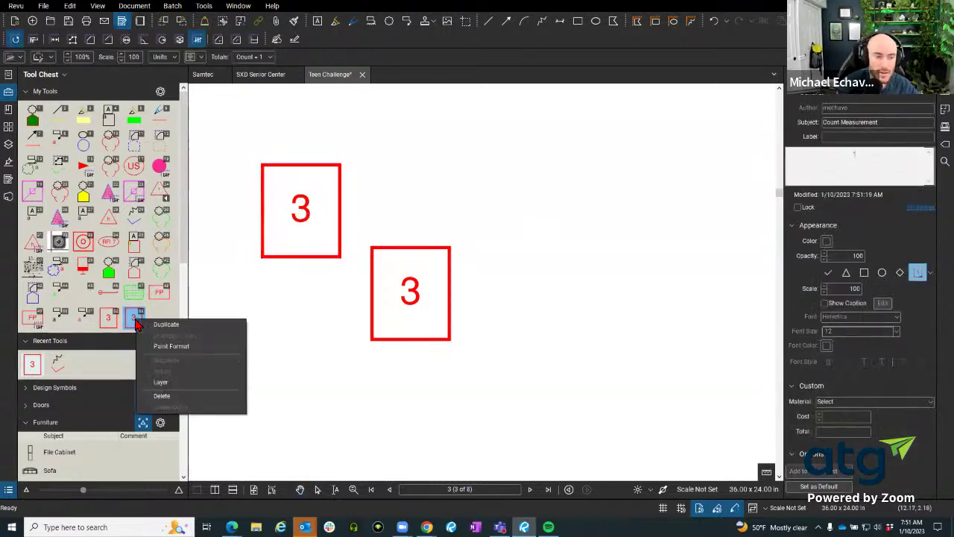
left_click(168, 395)
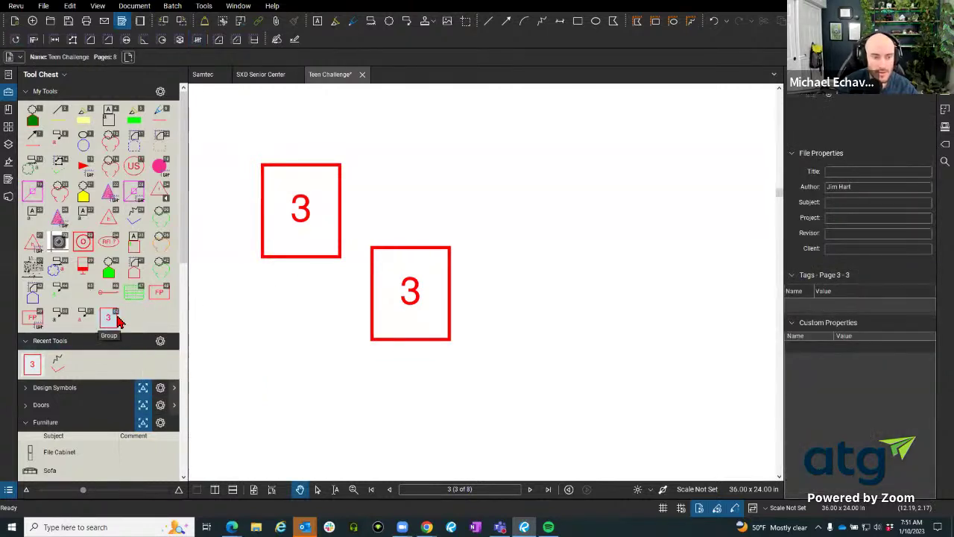
key("Escape")
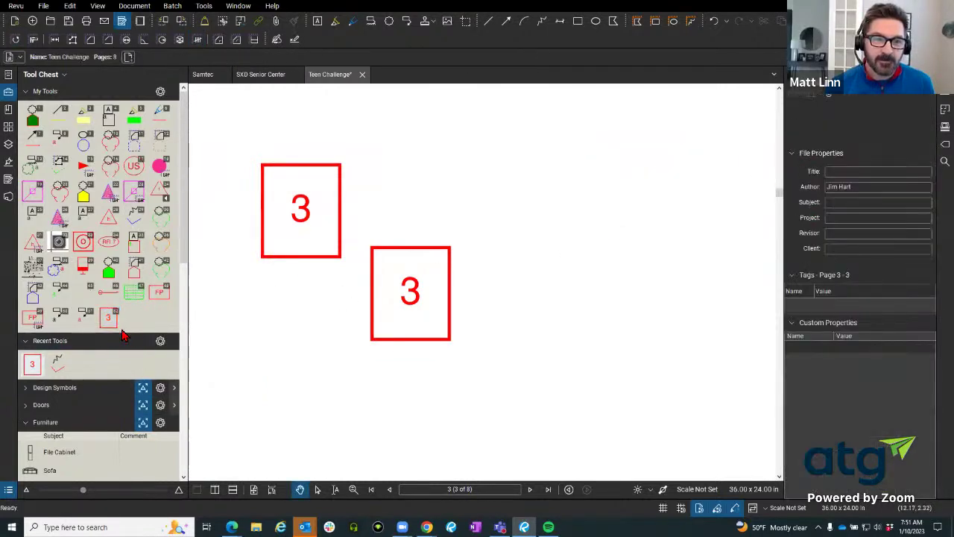
Undo the count mark placement and the grouping of the 3 text box and rectangle
left_click(415, 302)
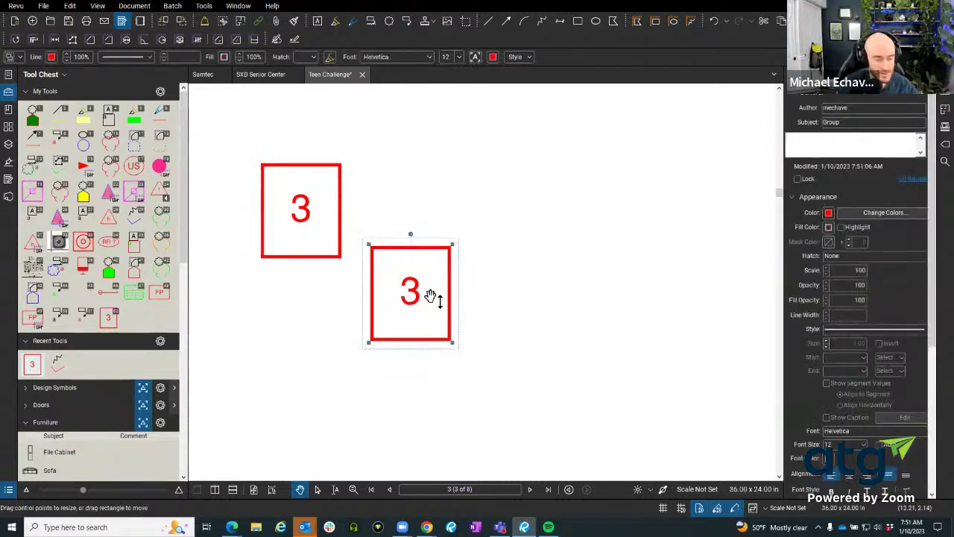
key("ctrl+a")
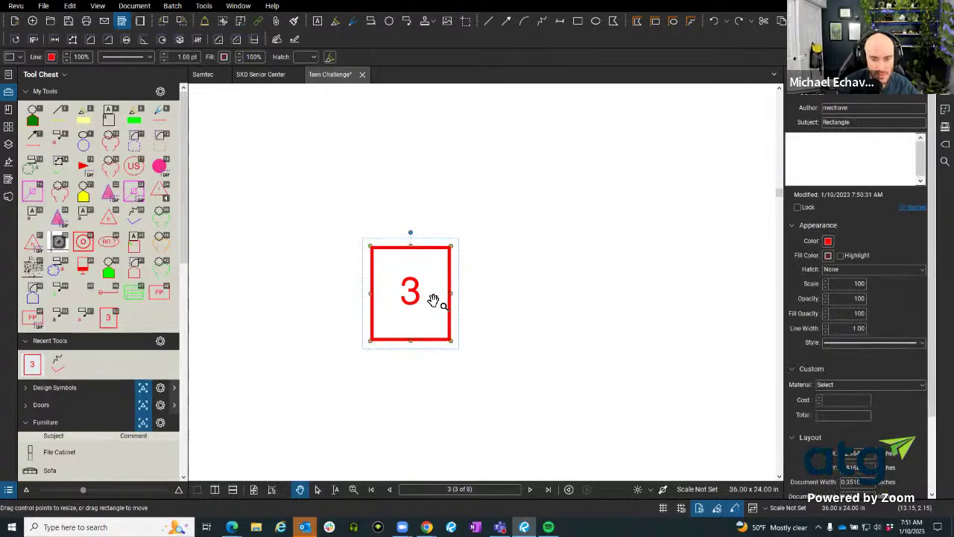
Select the 3 text box together with its rectangle and group them again
left_click(433, 301)
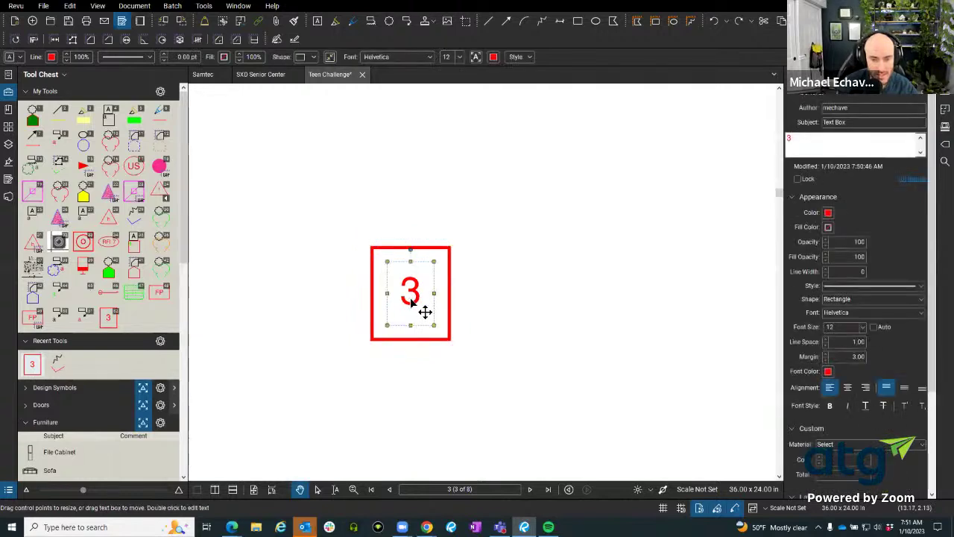
left_click(452, 313)
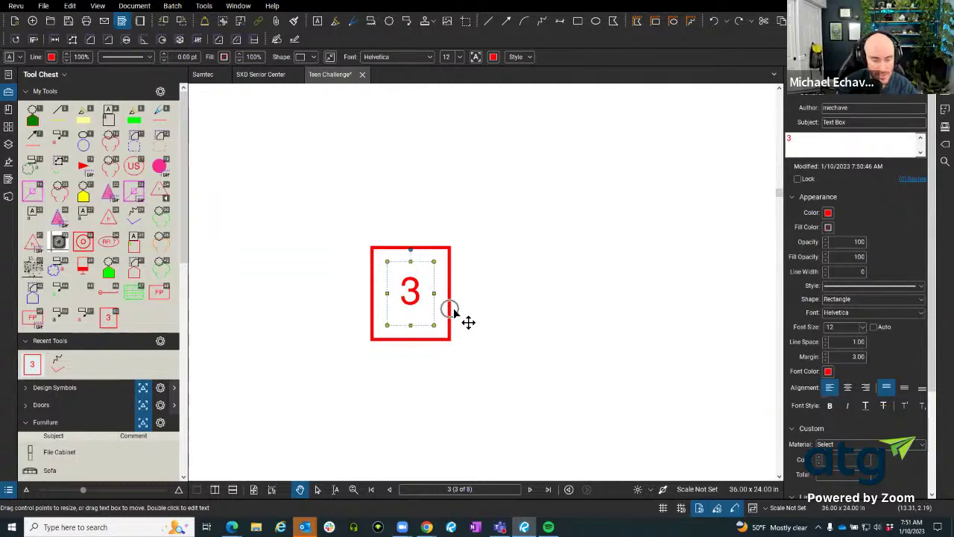
right_click(451, 314)
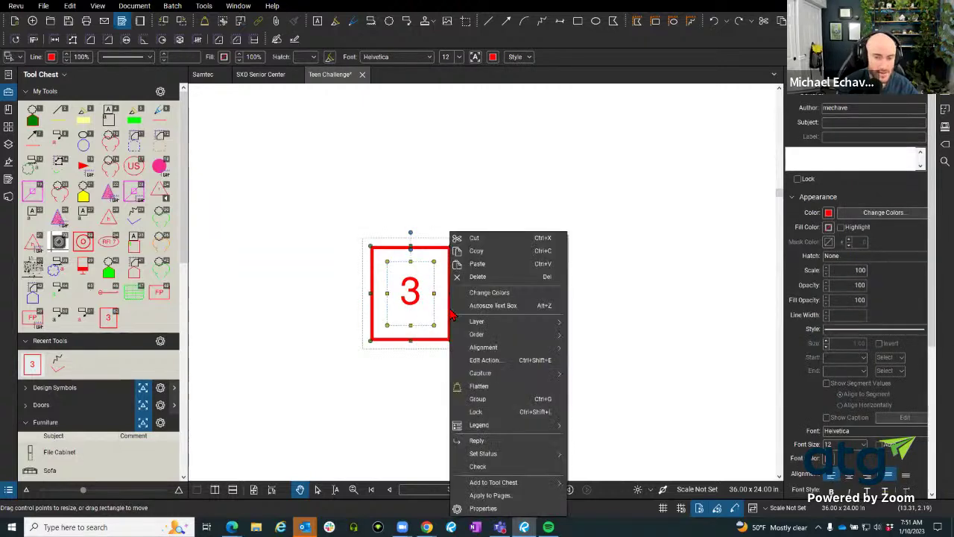
left_click(544, 403)
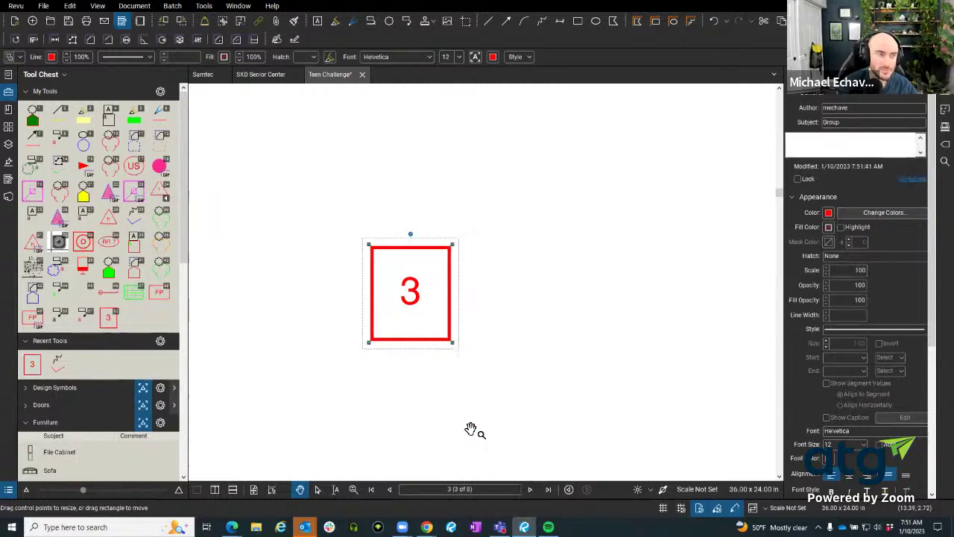
Move the grouped 3 markup up and to the right and enter gfdfgsdgffsdfg as its comment
left_click_drag(432, 317, 656, 220)
left_click(821, 147)
type("gfdfgsdgffsdfg")
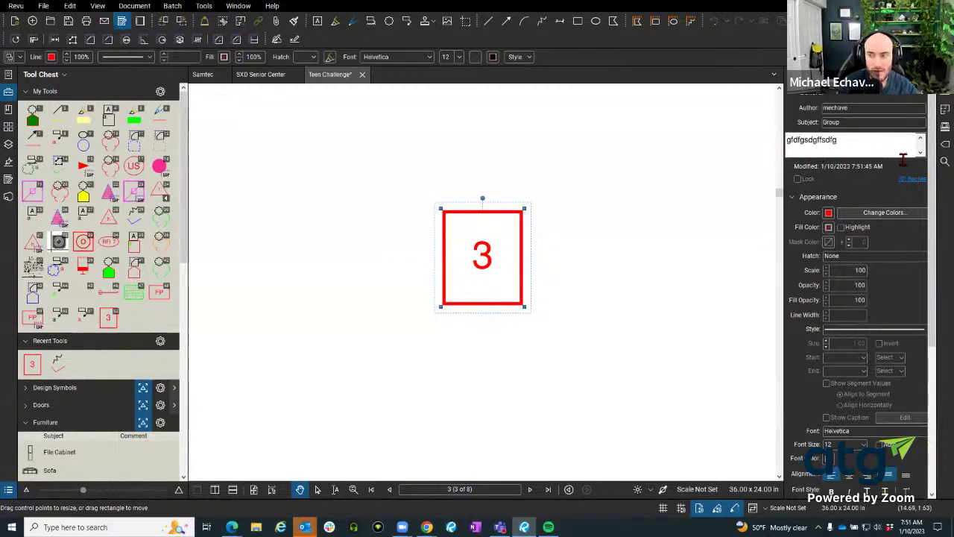
left_click(618, 291)
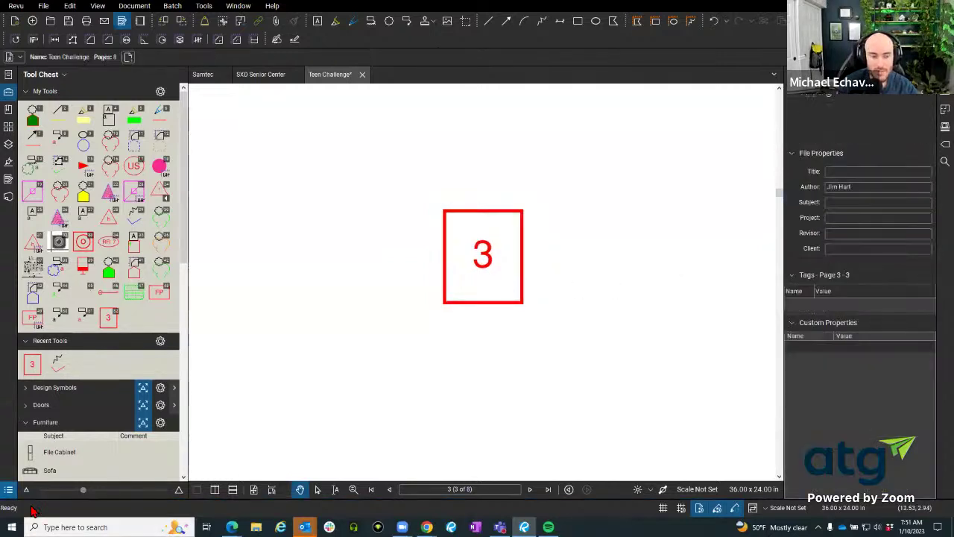
Check the group's comment in the Markups List and hide the list again
left_click(8, 489)
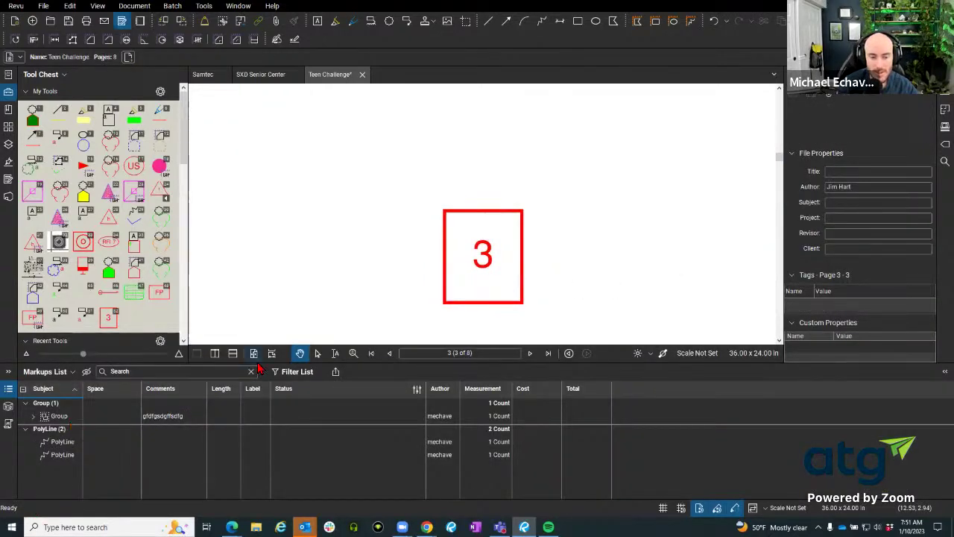
left_click_drag(269, 364, 249, 498)
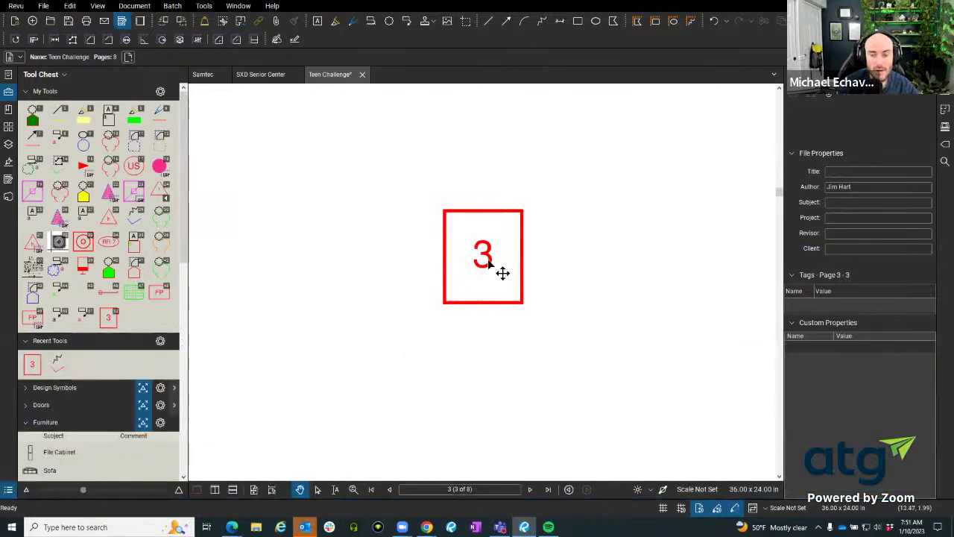
Move the grouped 3 markup around the page, and undo the moves, comment and grouping while keeping the rectangle
left_click_drag(489, 259, 400, 230)
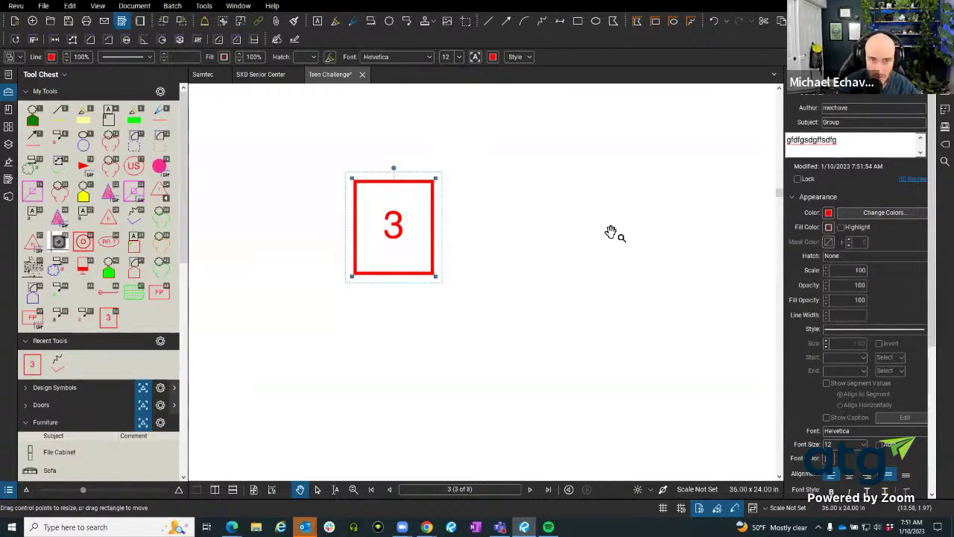
left_click_drag(415, 285, 439, 274)
key("ctrl+z")
key("ctrl+z")
key("ctrl+z")
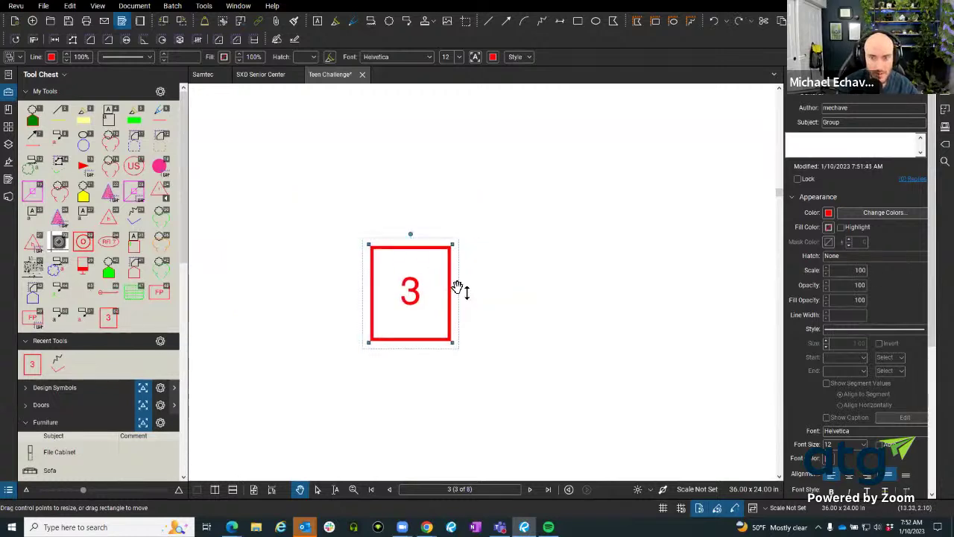
key("ctrl+z")
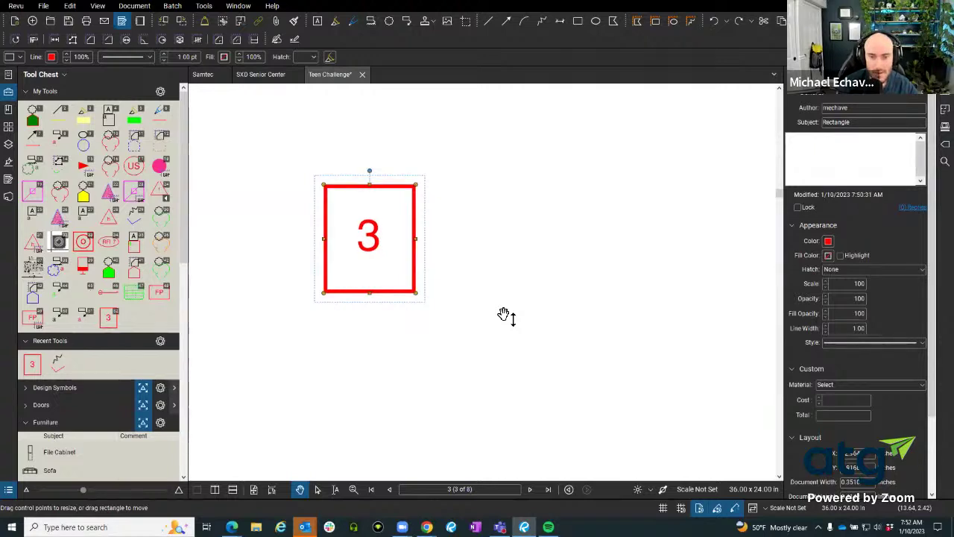
key("ctrl+z")
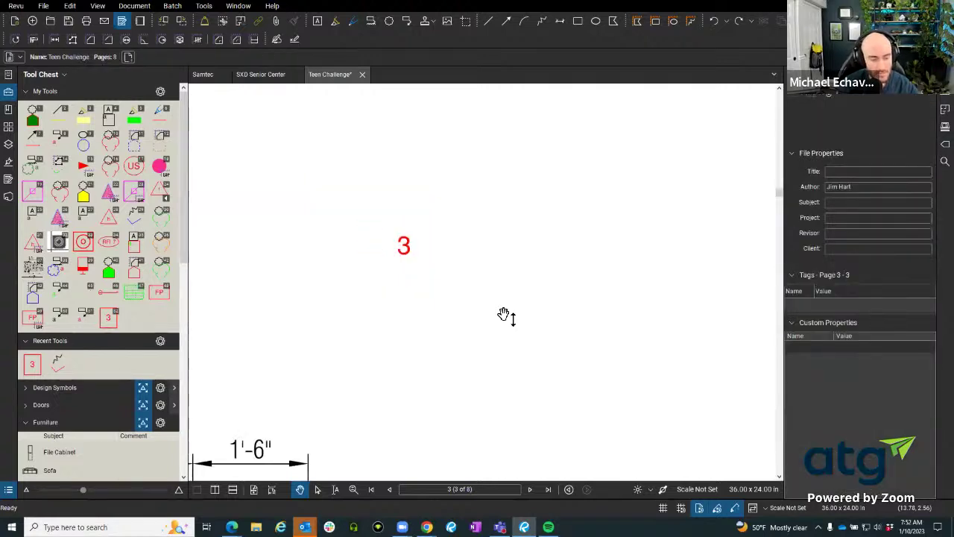
key("ctrl+y")
scroll(411, 273, "up", 2)
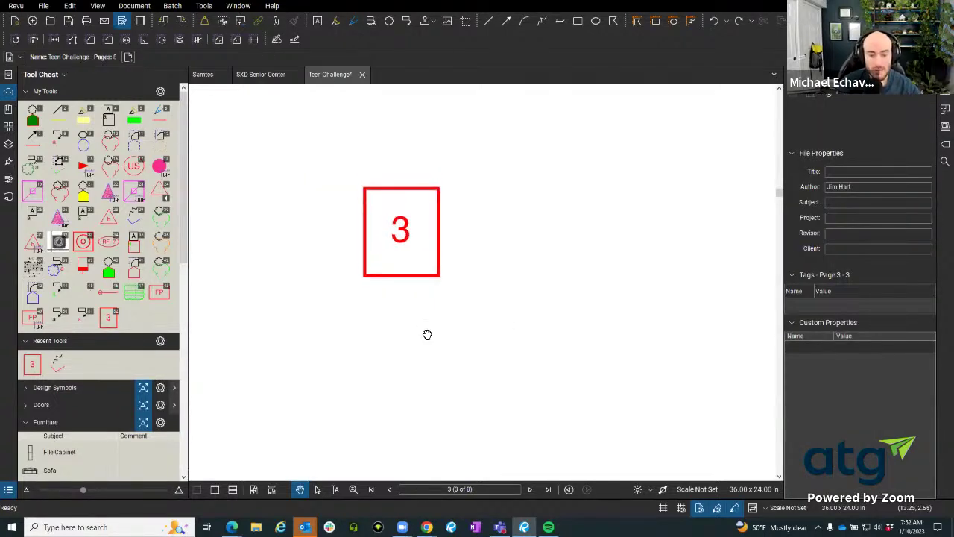
Select the 3 text box together with its rectangle and group them
left_click(319, 489)
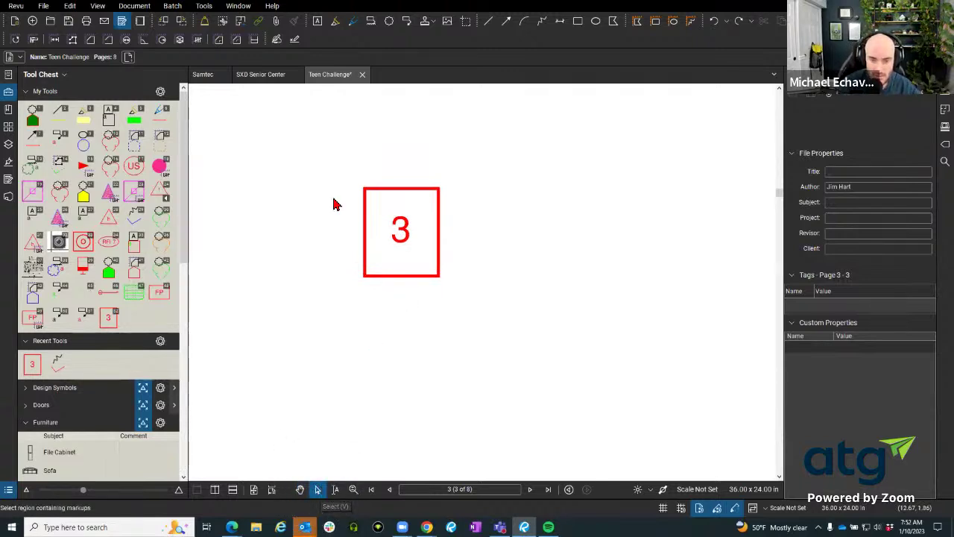
left_click_drag(269, 136, 612, 420)
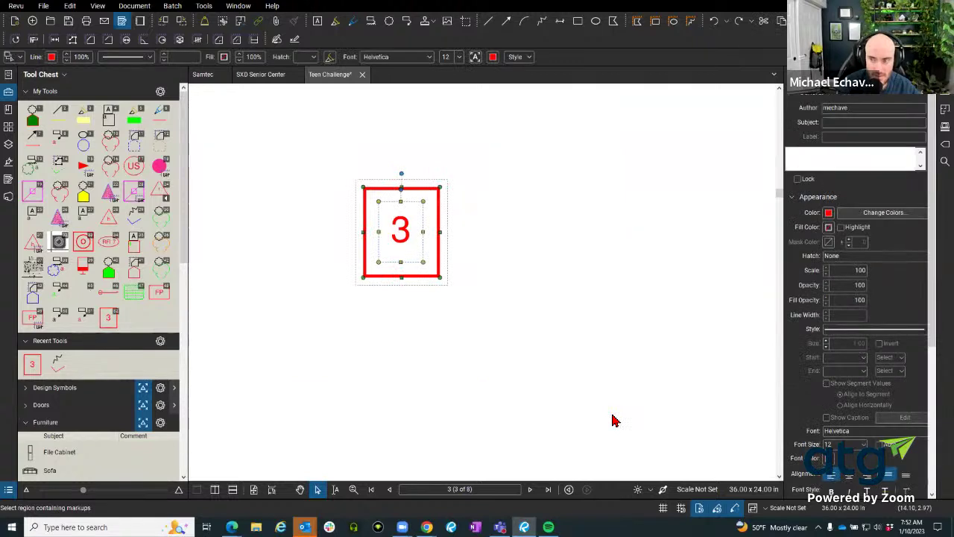
right_click(438, 255)
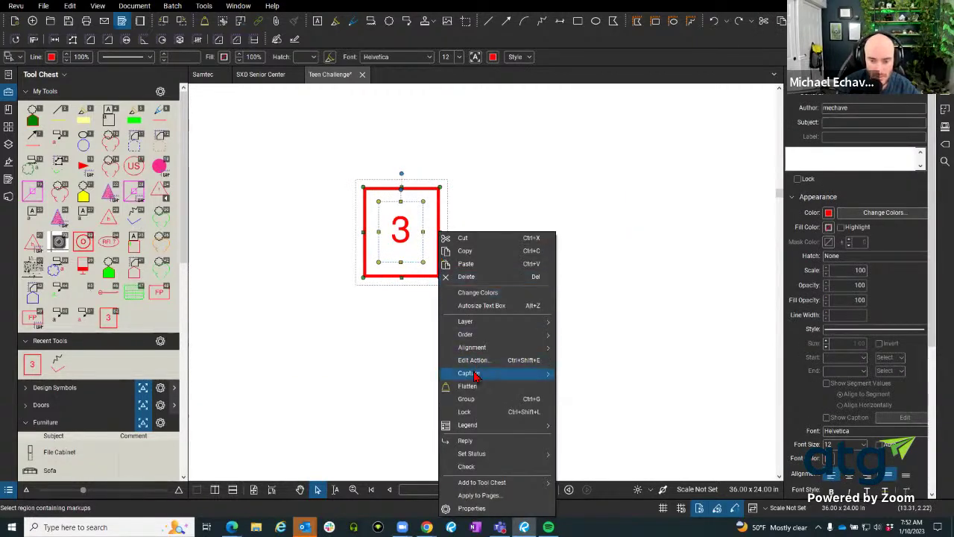
left_click(477, 401)
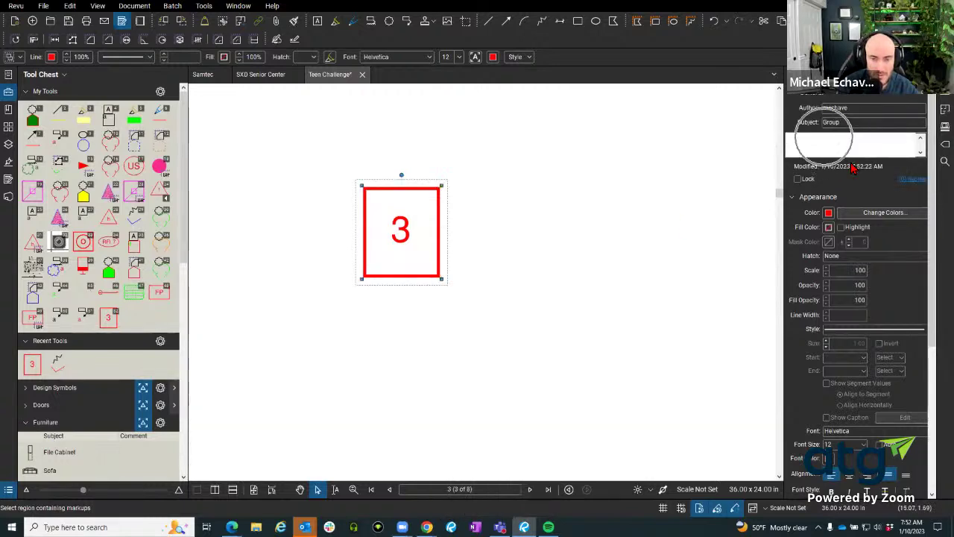
left_click(523, 258)
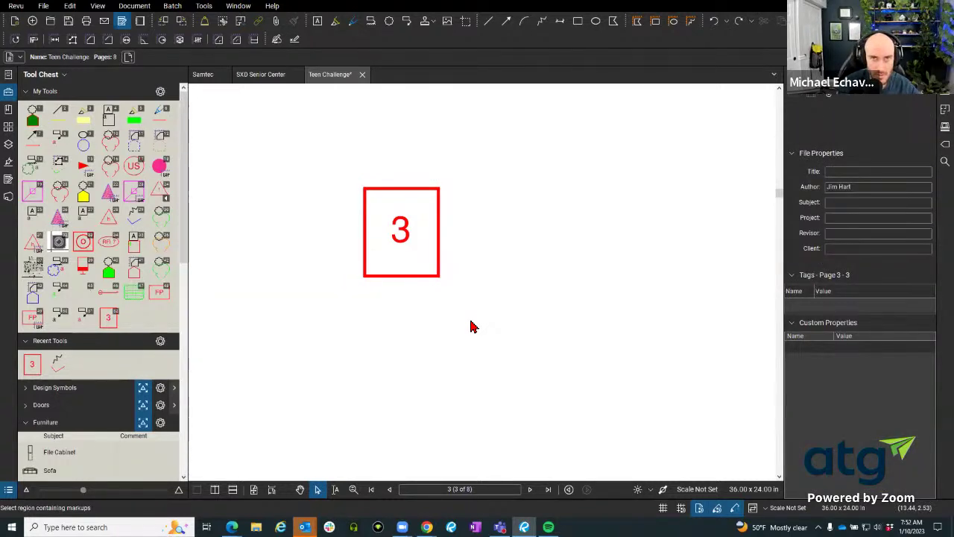
scroll(470, 321, "down", 2)
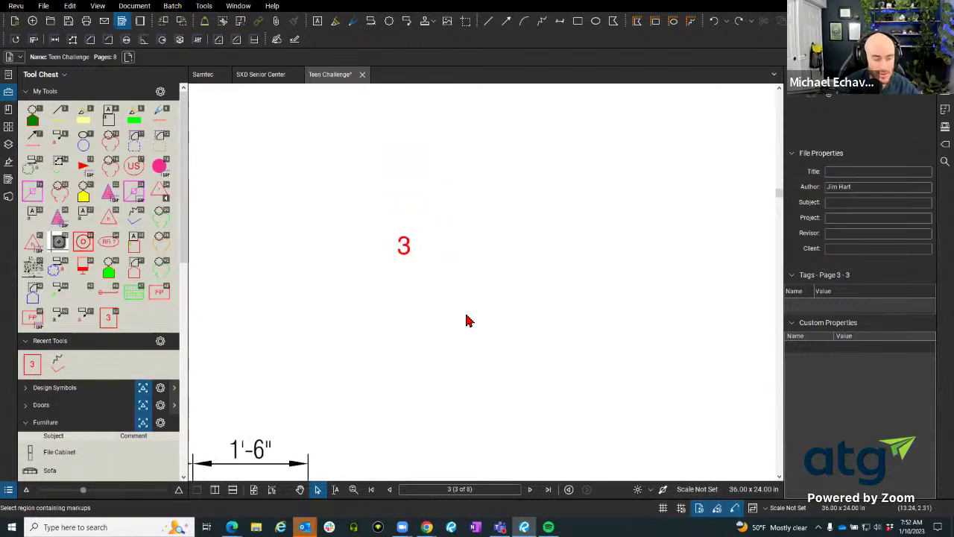
scroll(413, 249, "up", 2)
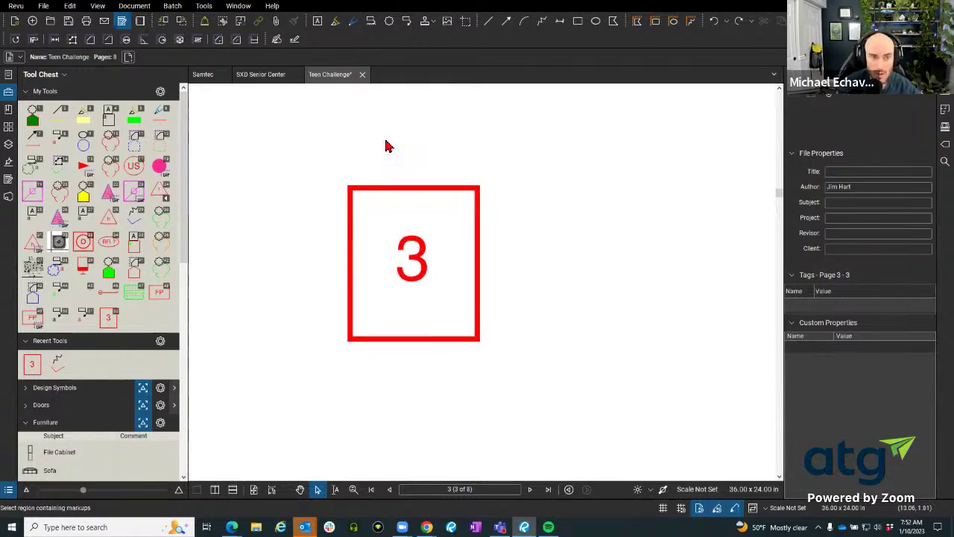
Select the ungrouped 3 text box and rectangle together and examine their outlines and handles at different magnifications
left_click_drag(284, 139, 562, 365)
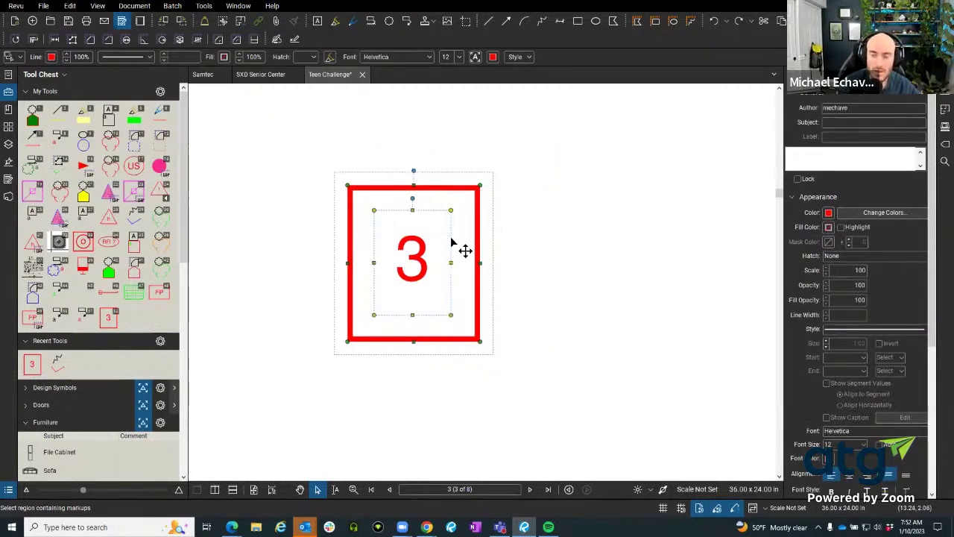
left_click(480, 188)
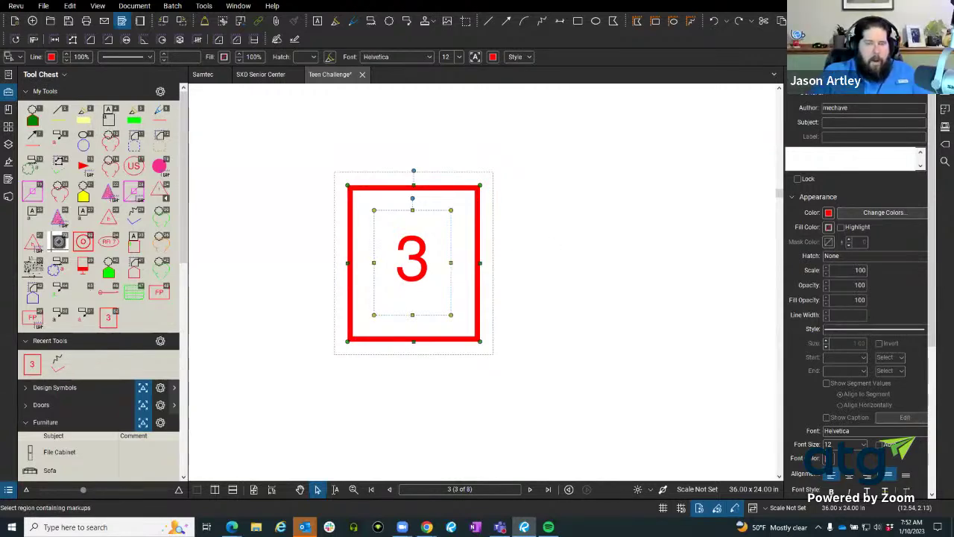
scroll(448, 231, "up", 5)
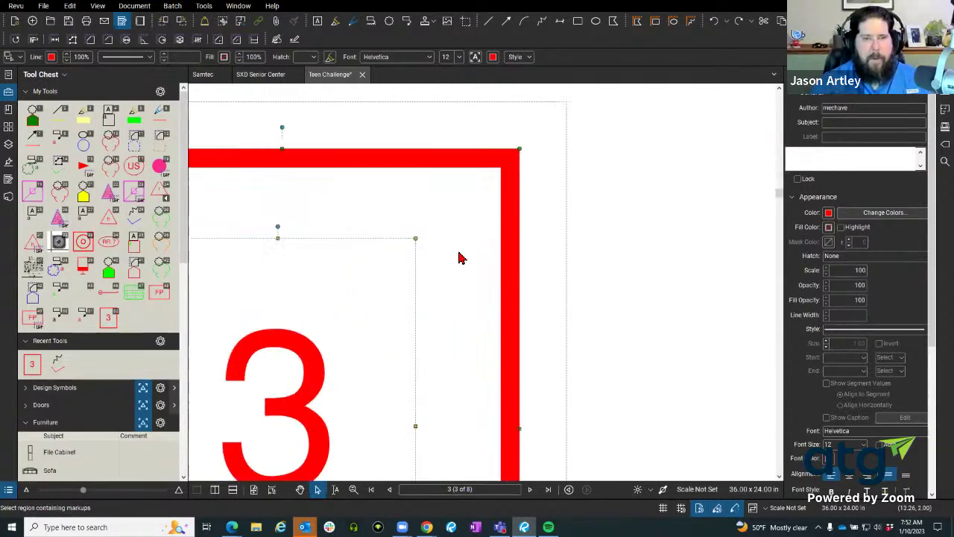
scroll(460, 257, "down", 5)
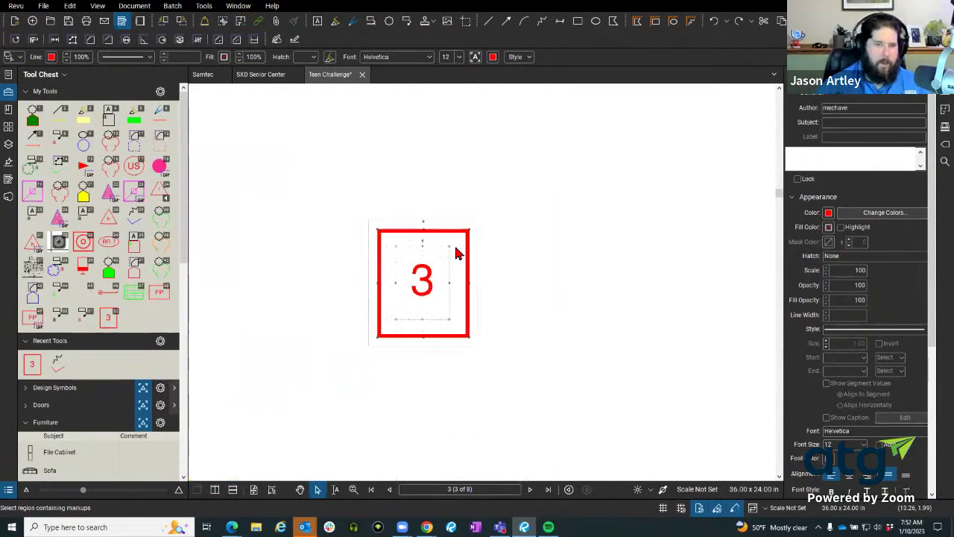
scroll(457, 254, "down", 4)
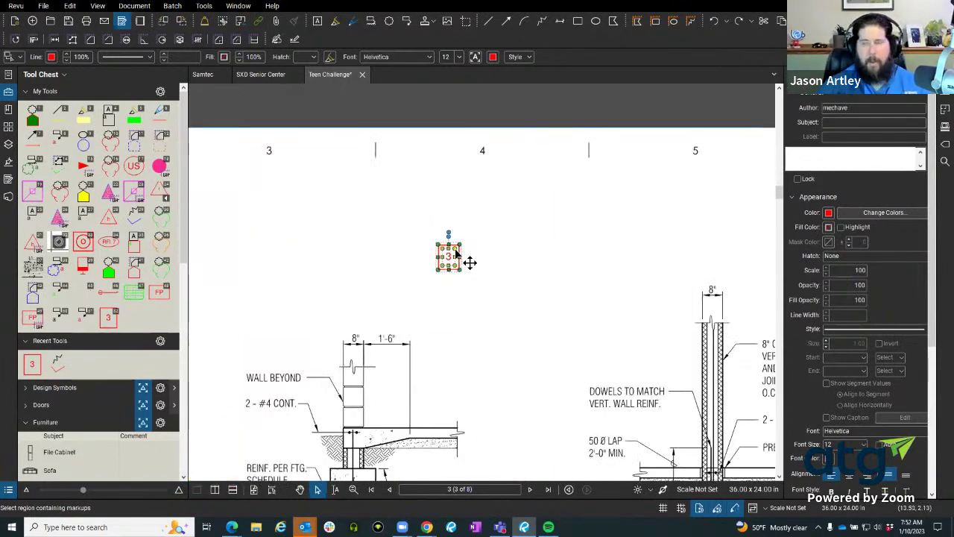
scroll(468, 262, "down", 2)
scroll(479, 264, "up", 6)
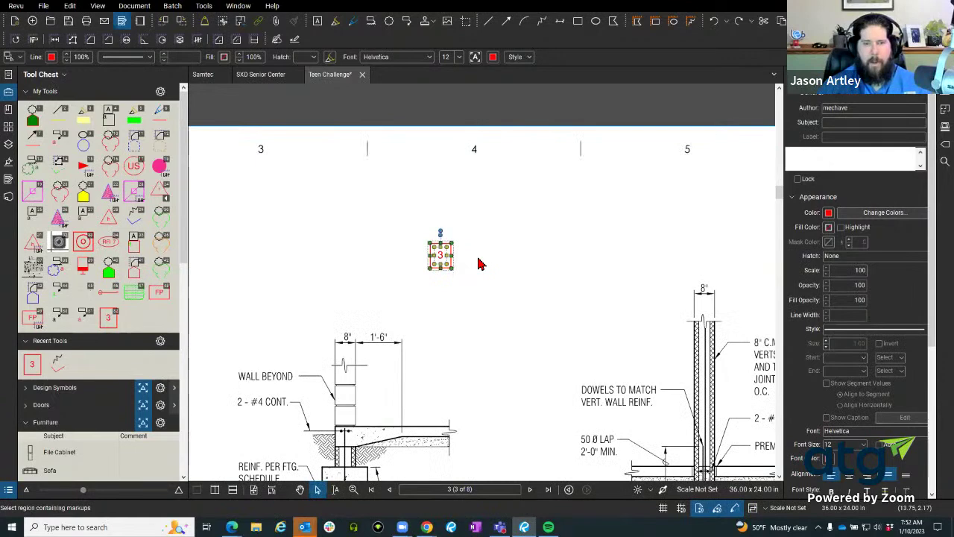
scroll(479, 263, "down", 2)
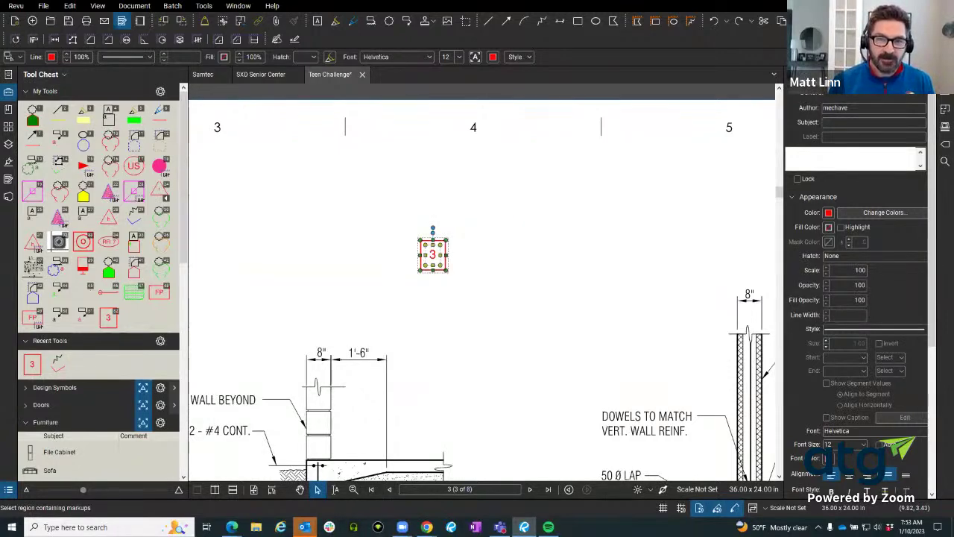
left_click(400, 322)
Set the 3 text box's text alignment to centre horizontally and middle vertically
scroll(436, 255, "up", 5)
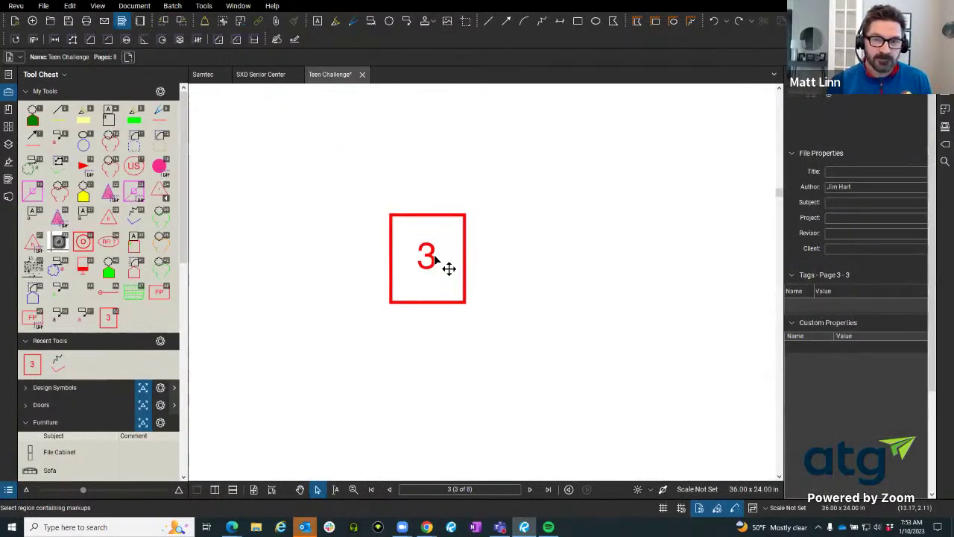
left_click(436, 257)
left_click(516, 56)
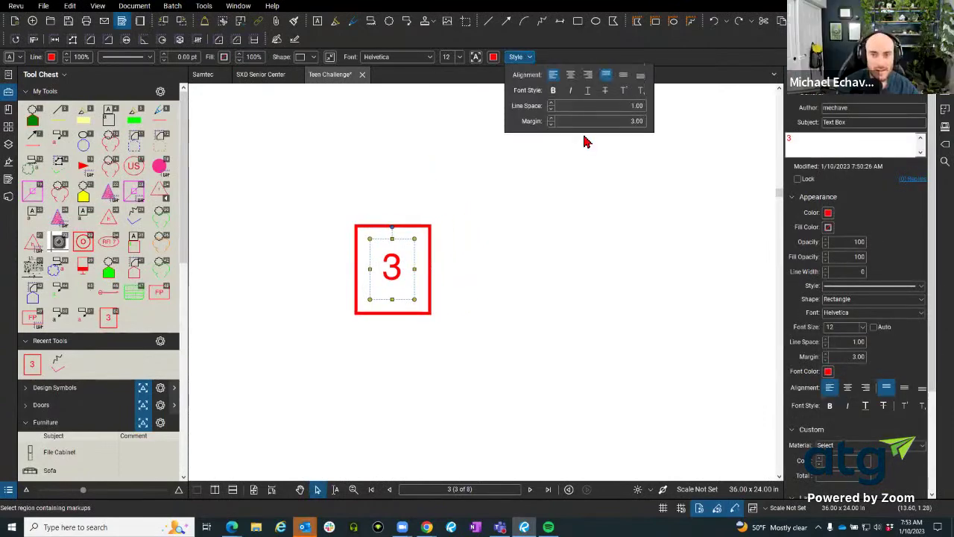
left_click(570, 74)
left_click(623, 76)
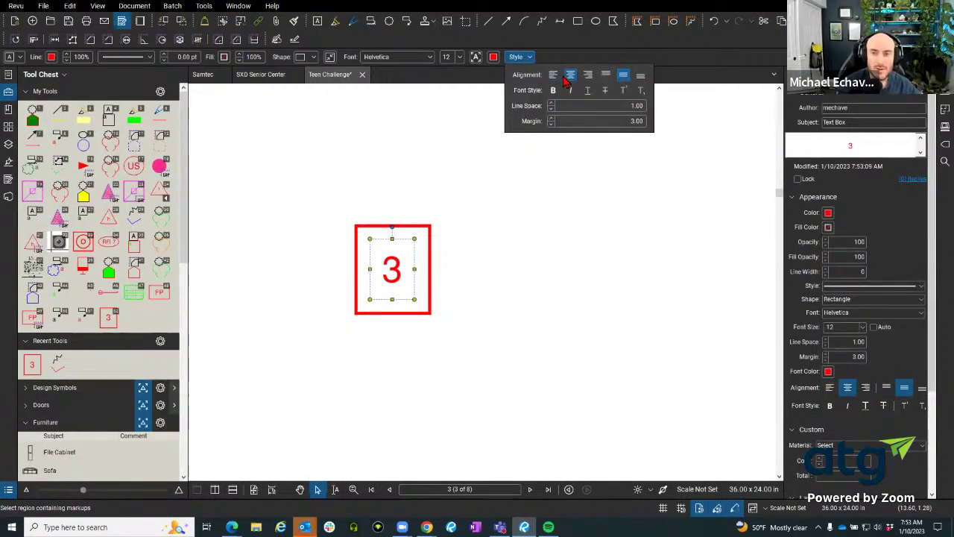
key("ctrl")
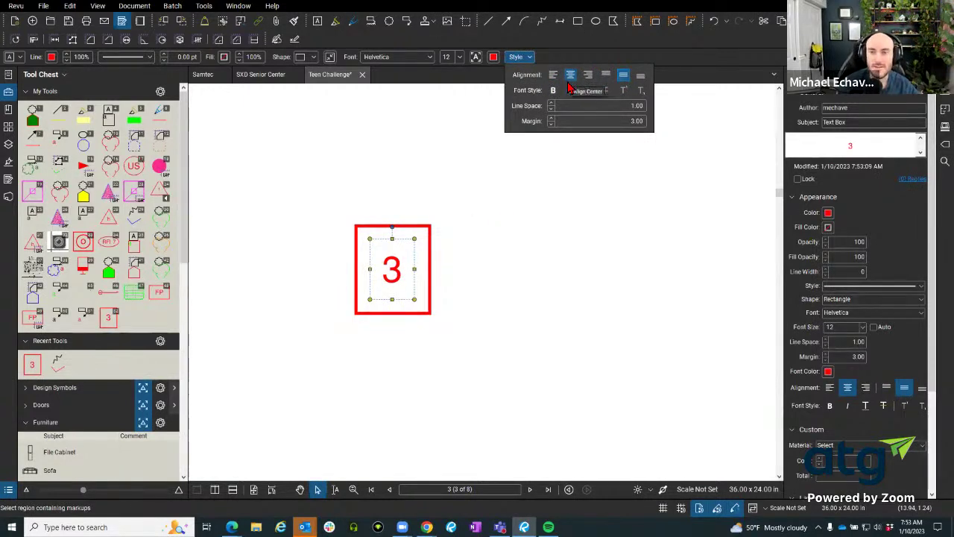
key("ctrl")
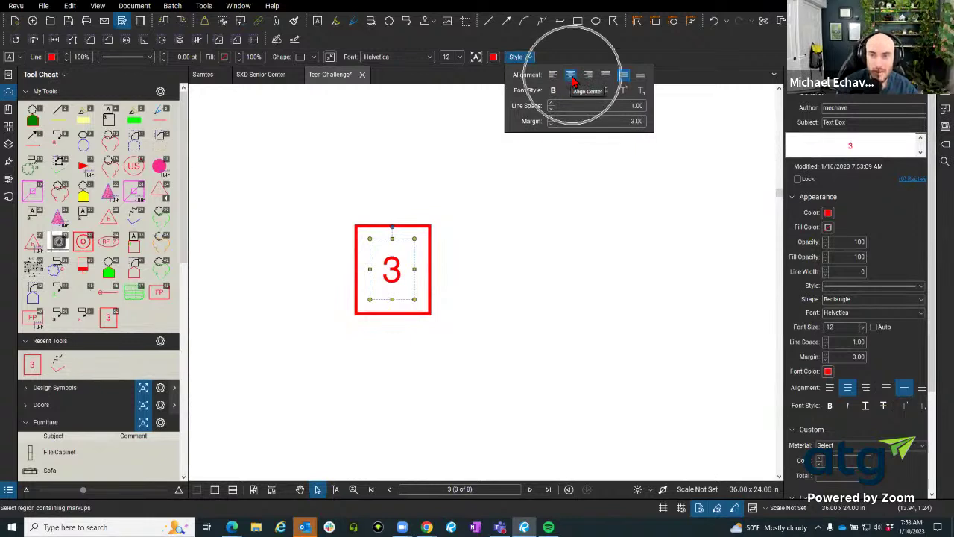
key("ctrl")
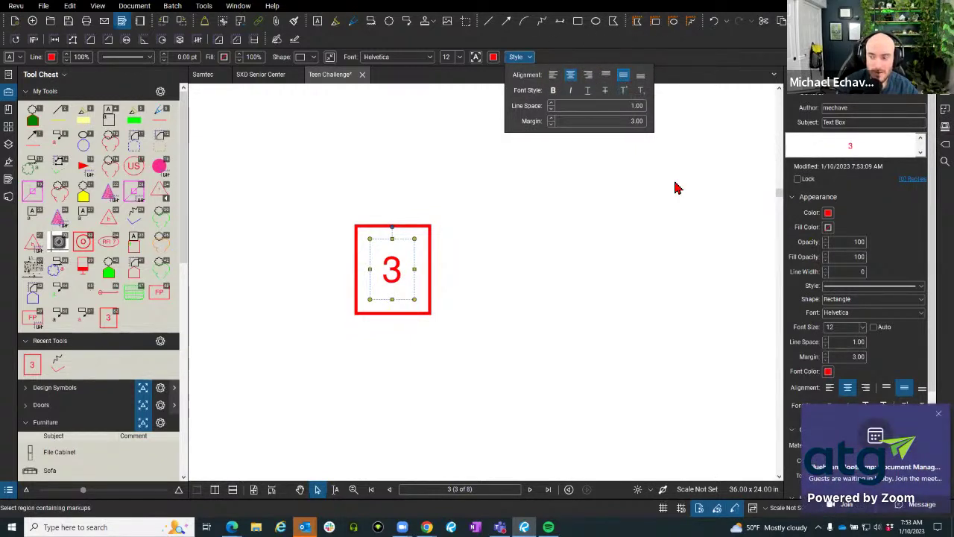
left_click(526, 58)
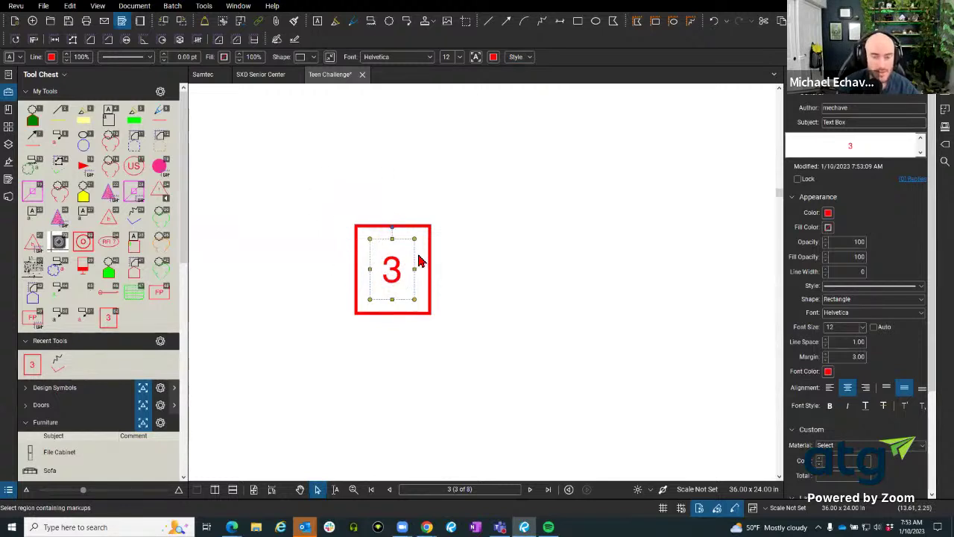
Align the 3 text box and its rectangle to each other with Align Center and Align Middle
left_click(472, 284)
left_click(408, 241)
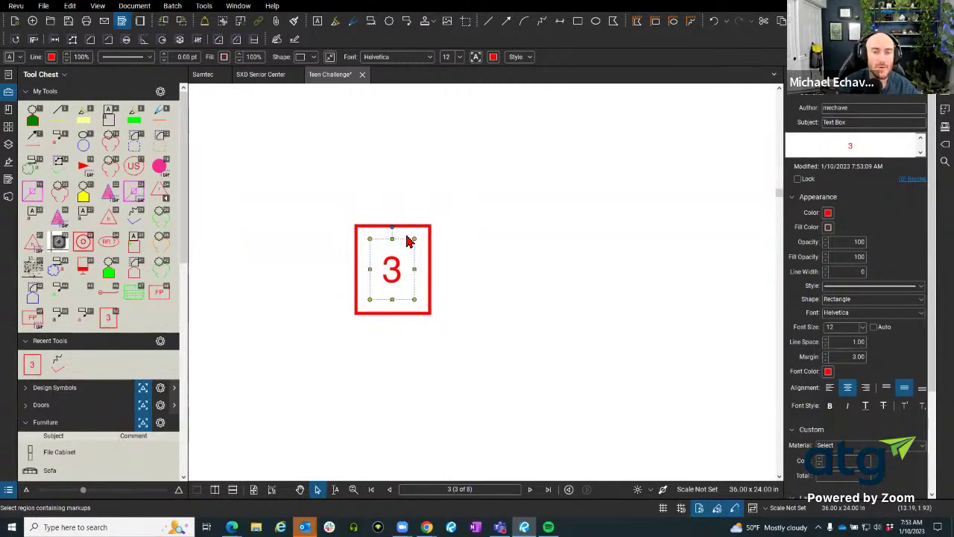
key("ctrl+a")
right_click(408, 240)
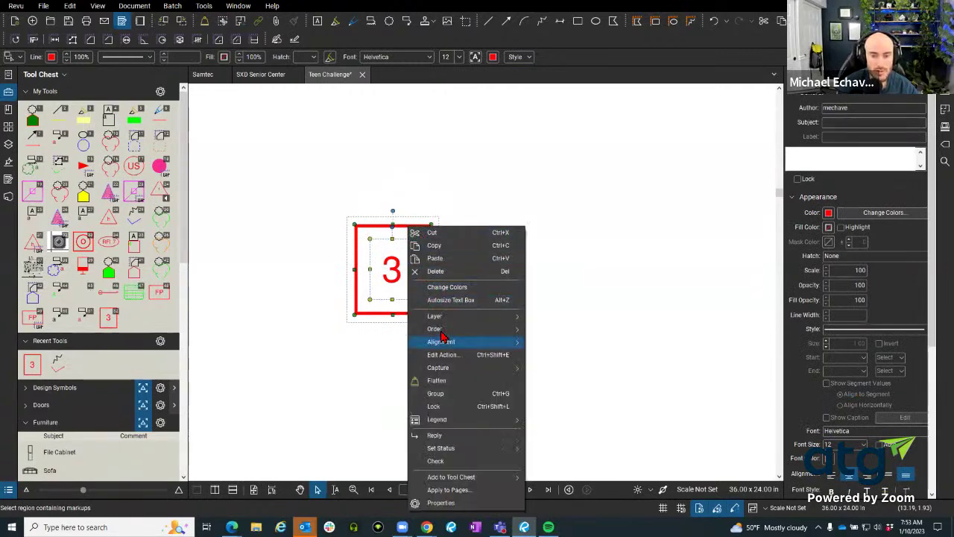
mouse_move(443, 341)
left_click(571, 345)
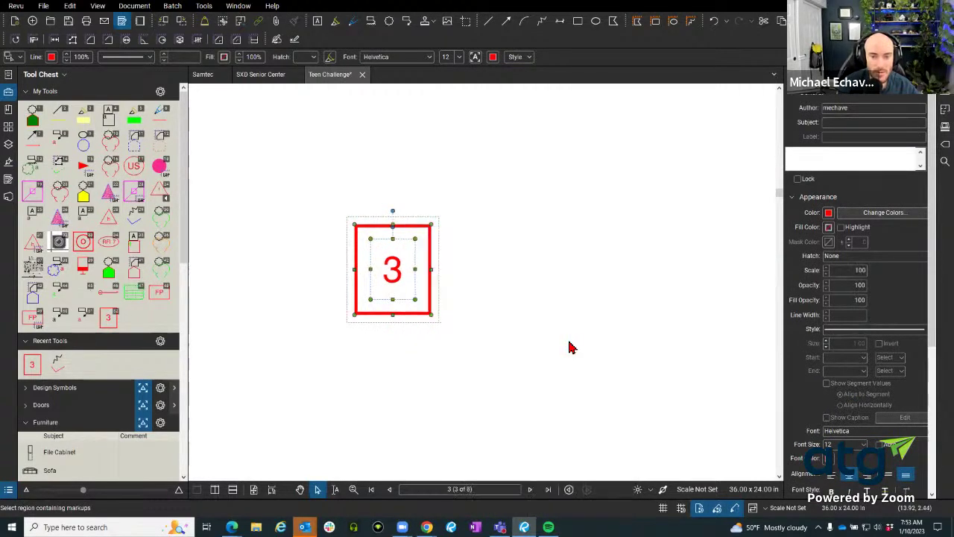
right_click(437, 257)
mouse_move(499, 348)
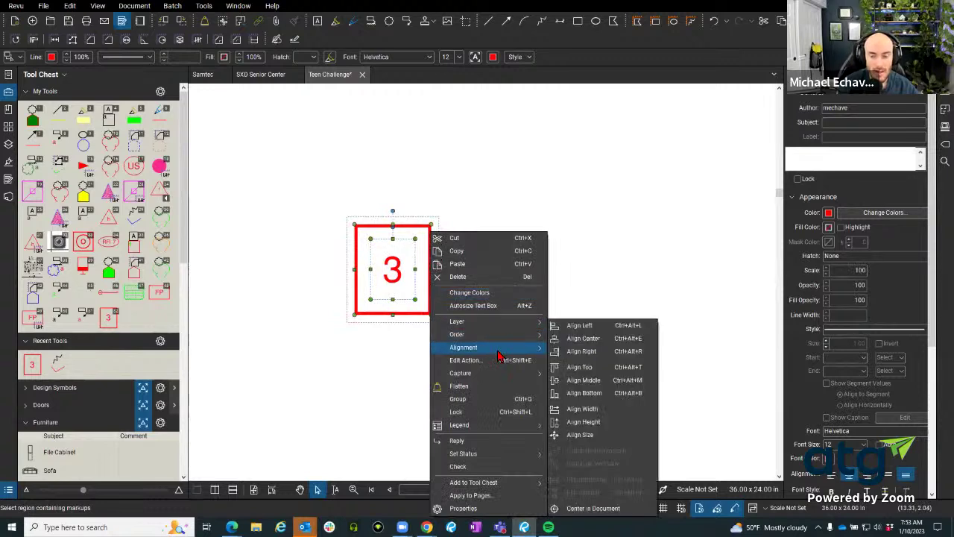
left_click(589, 380)
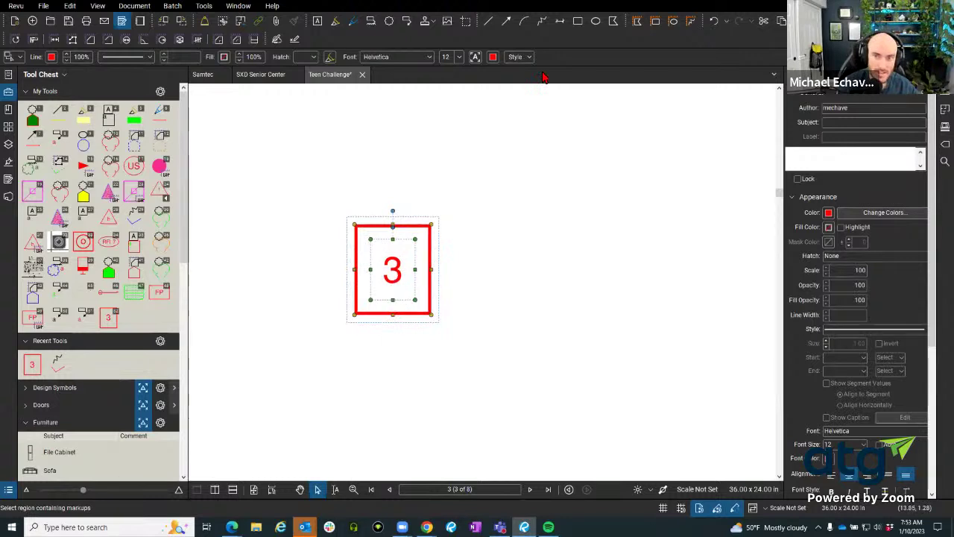
Check the text alignment style of the selected text box and rectangle, and deselect them
left_click(524, 59)
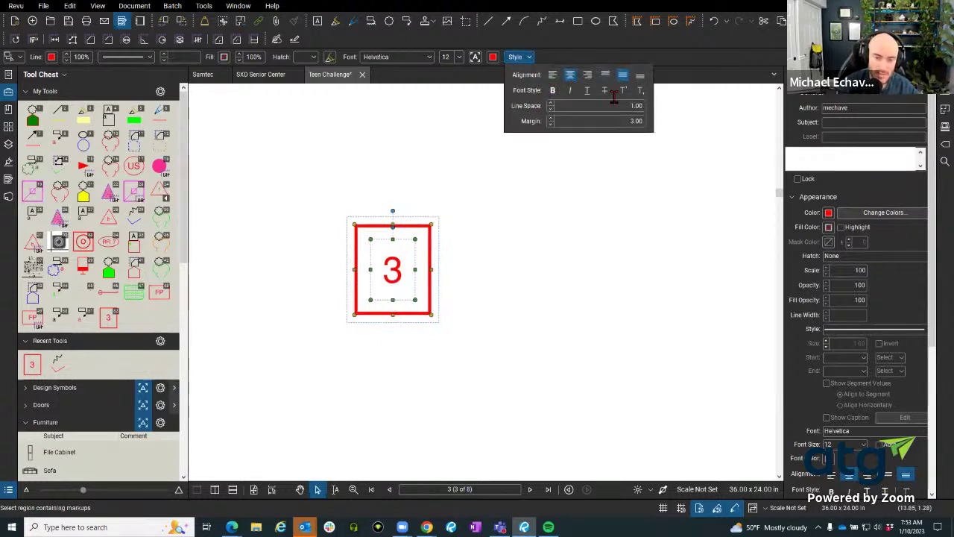
left_click(506, 270)
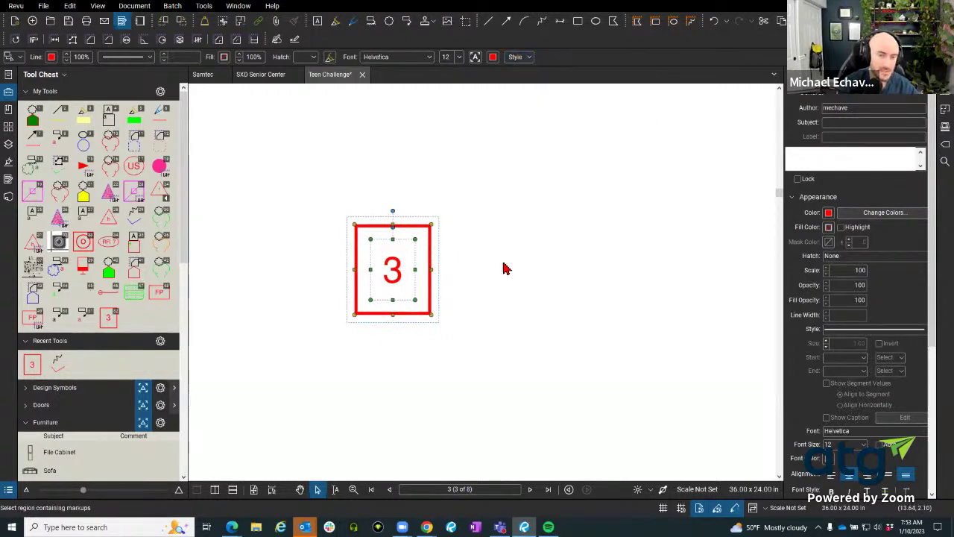
left_click(513, 274)
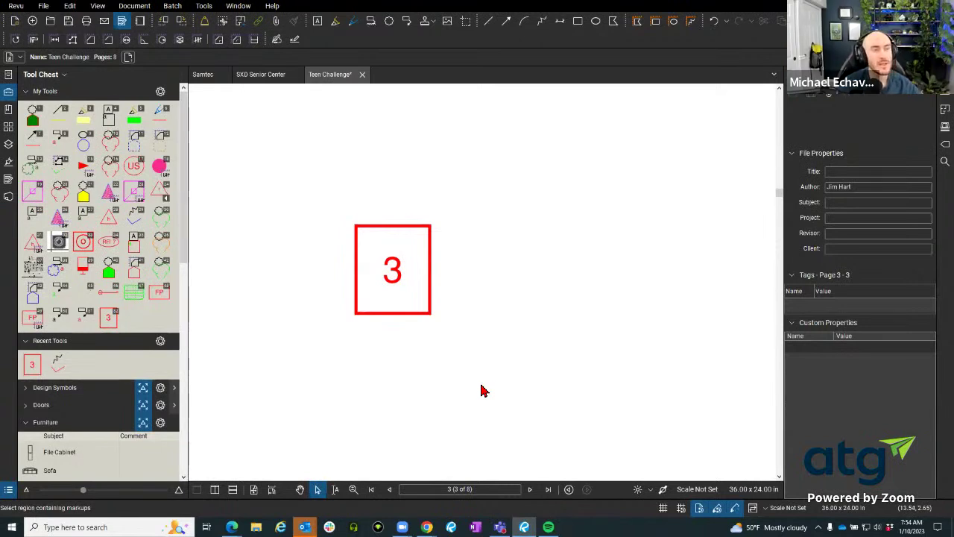
Change the 3 text box's shape to a triangle and move it up and to the right, clear of the rectangle
left_click(381, 314)
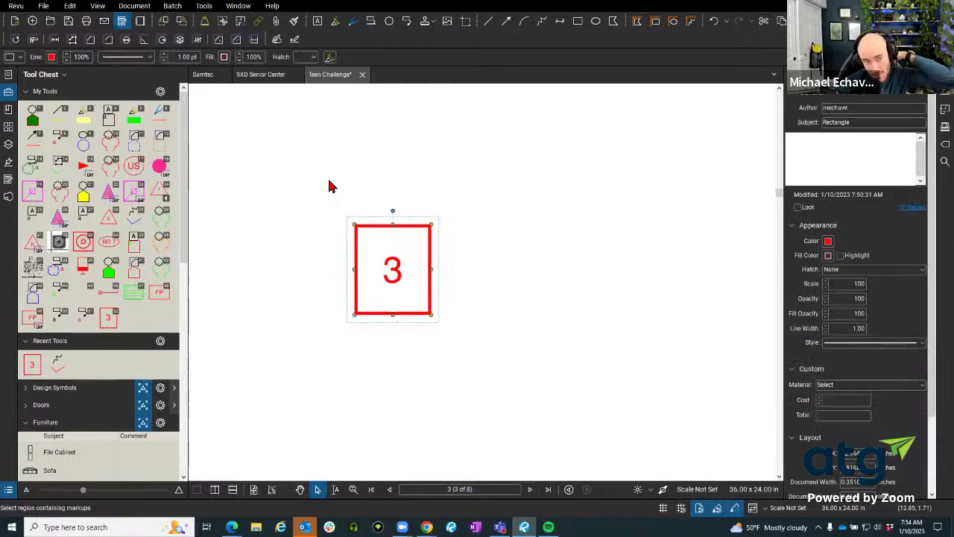
left_click(391, 259)
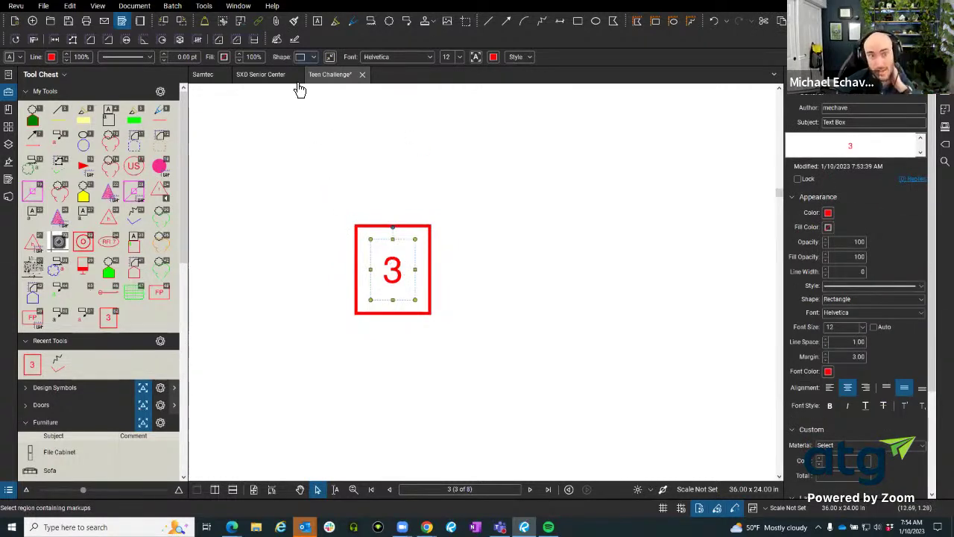
left_click(313, 57)
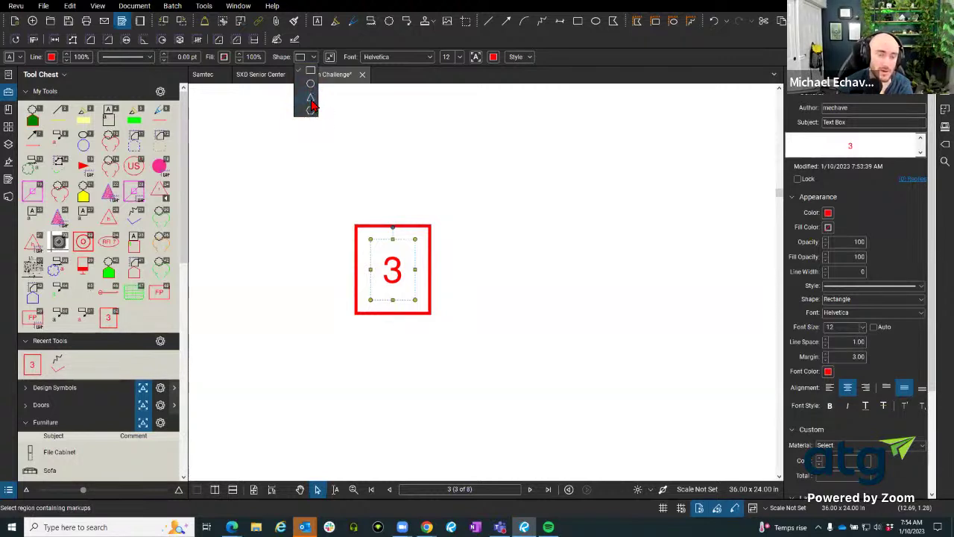
left_click(311, 101)
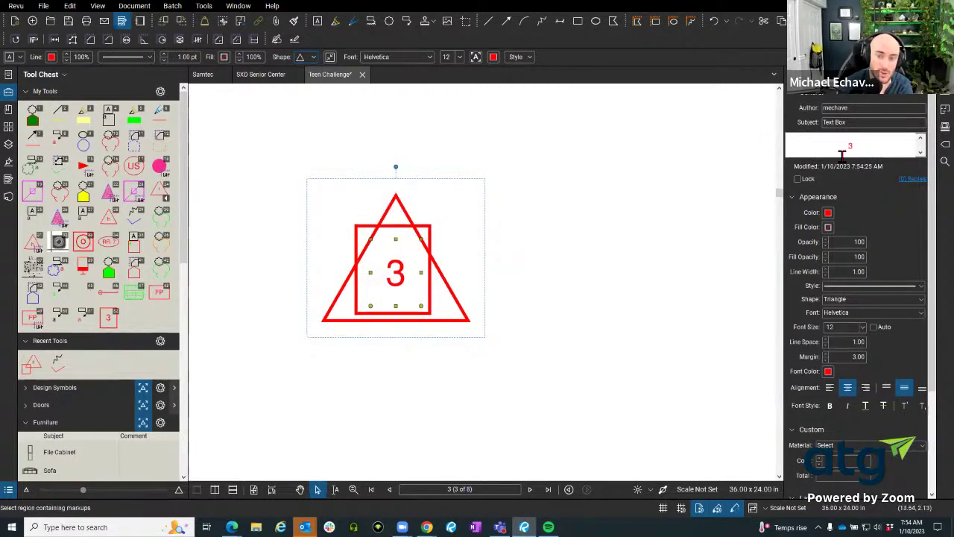
left_click_drag(455, 277, 641, 258)
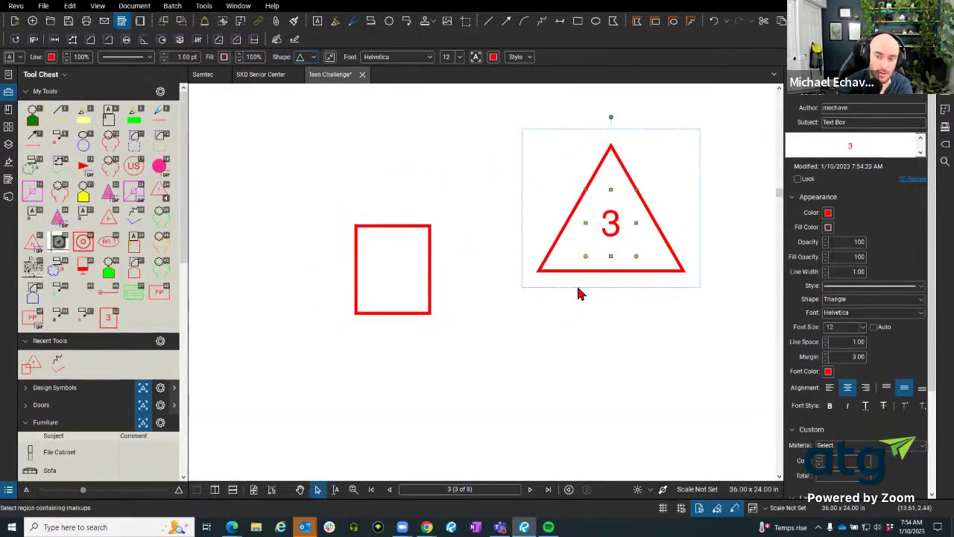
left_click(580, 293)
scroll(580, 293, "down", 6)
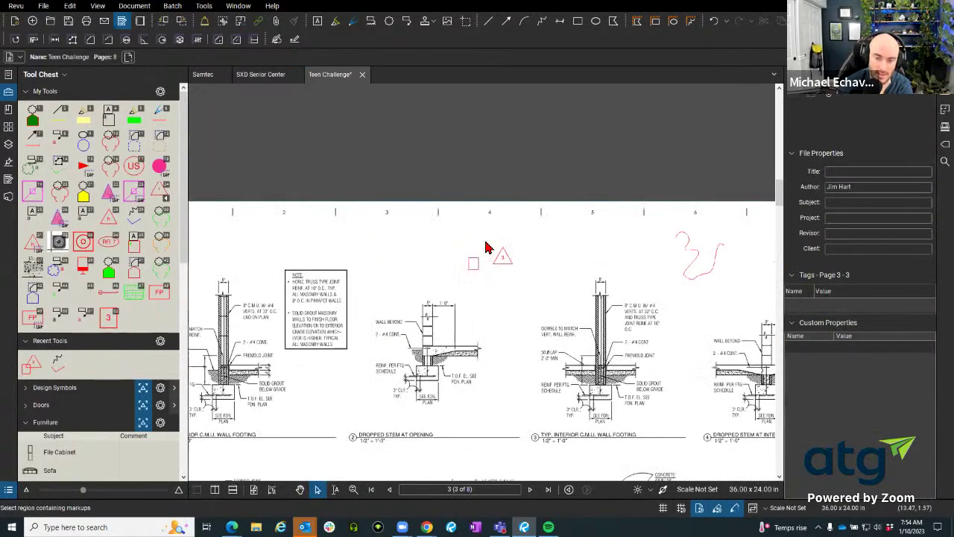
Undo the triangle's move and the shape change on the 3 text box
scroll(503, 267, "up", 3)
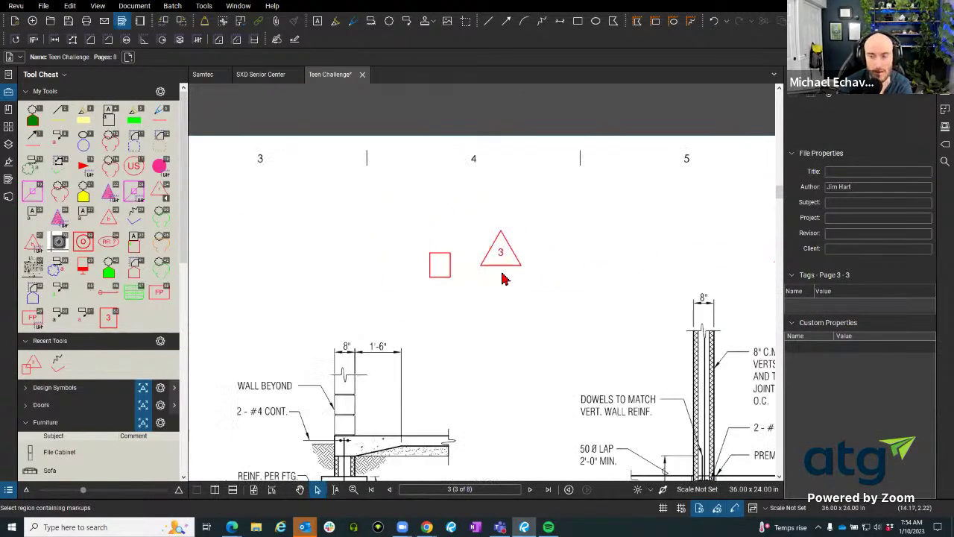
left_click(944, 75)
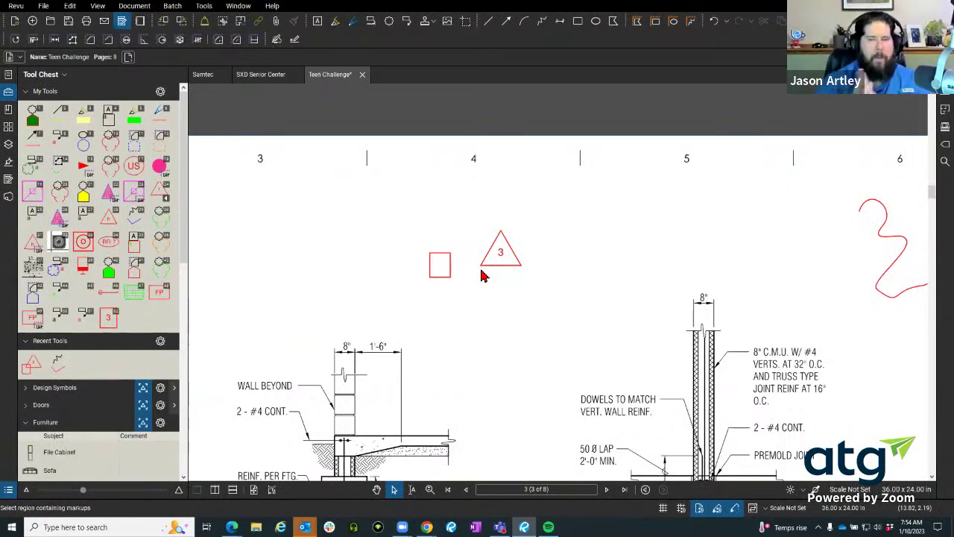
scroll(481, 275, "up", 2)
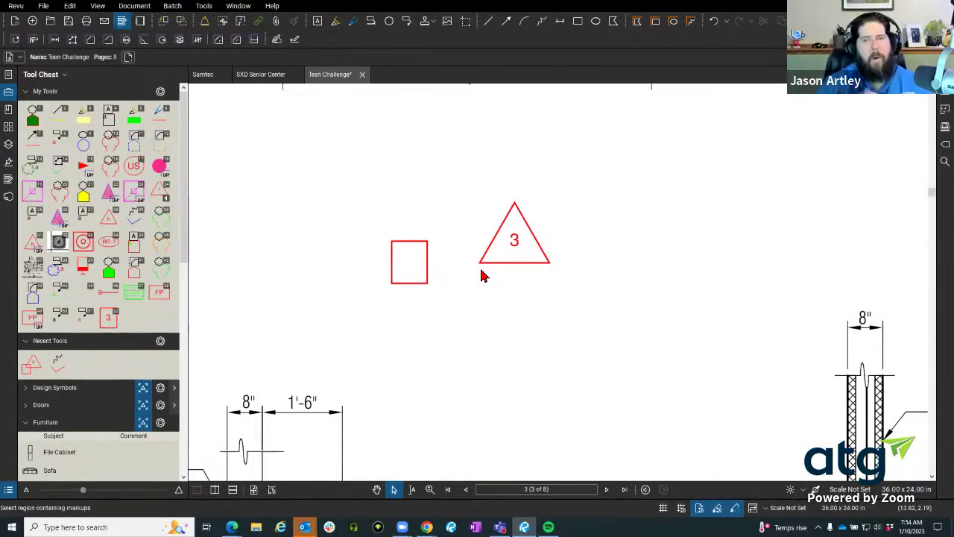
key("ctrl+z")
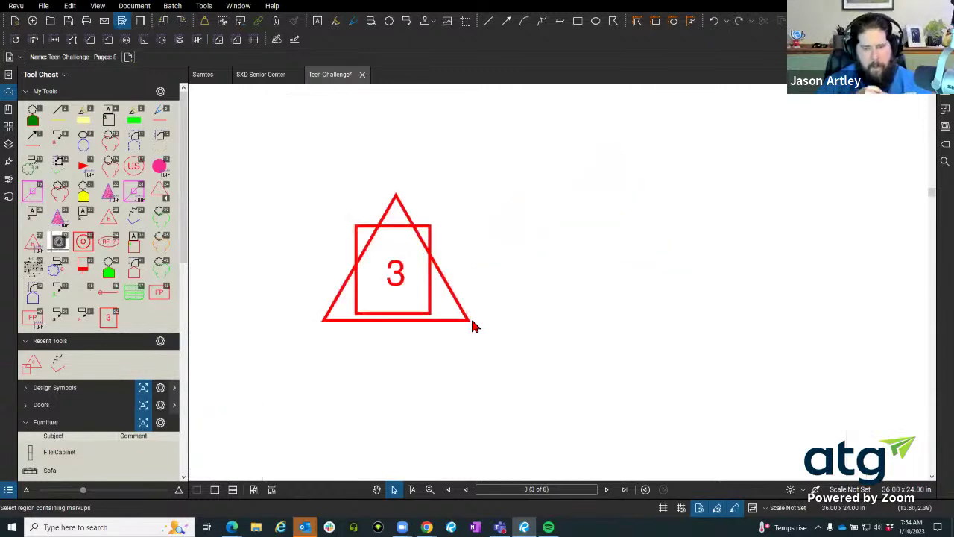
key("ctrl+z")
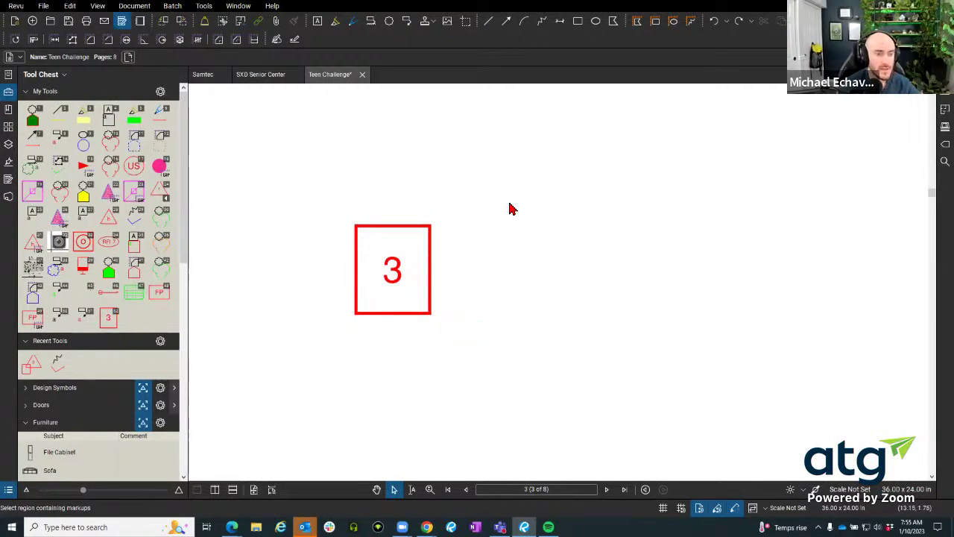
Group the 3 text box and the rectangle into one markup
left_click_drag(318, 174, 505, 392)
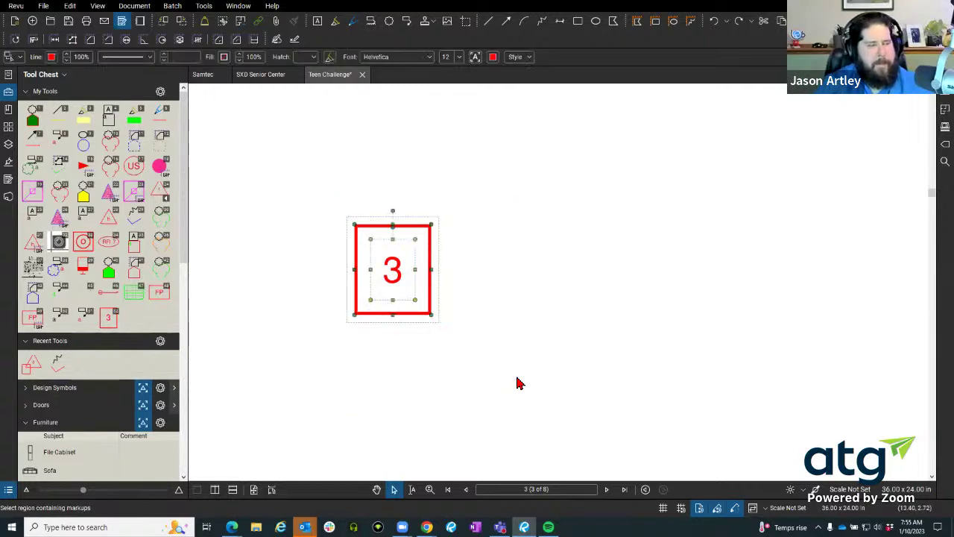
right_click(393, 281)
left_click(440, 400)
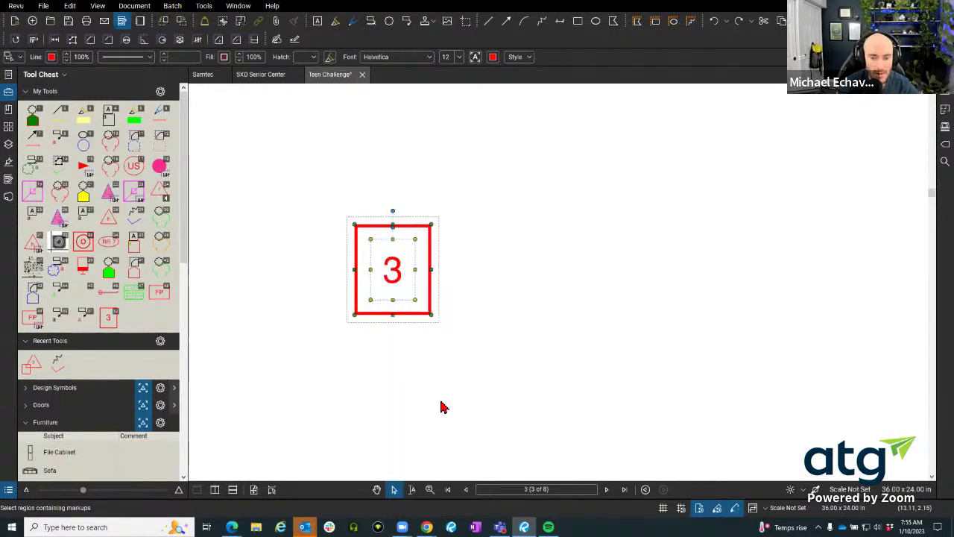
Try replacing the grouped markup's text with "adsfasdf" in its properties, and undo both the text change and the grouping
left_click(945, 75)
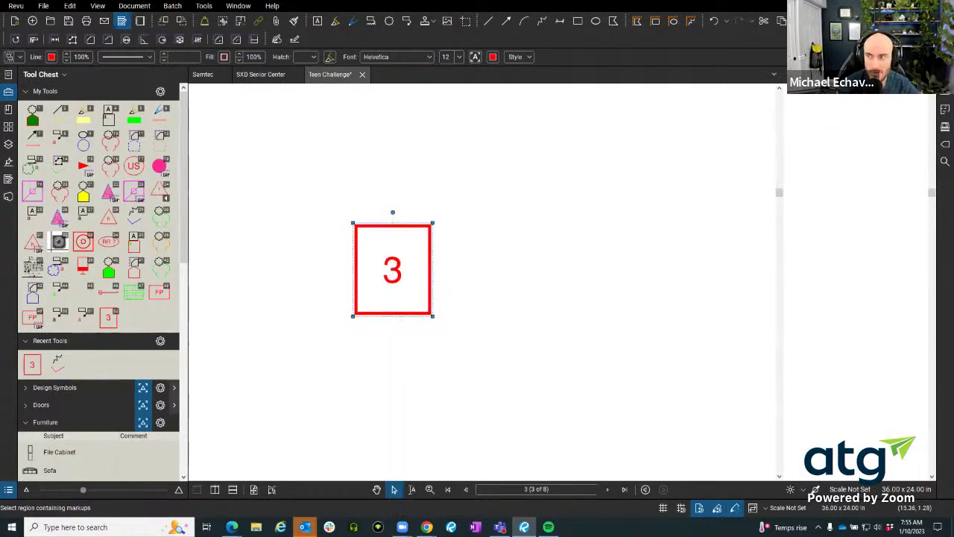
left_click(449, 249)
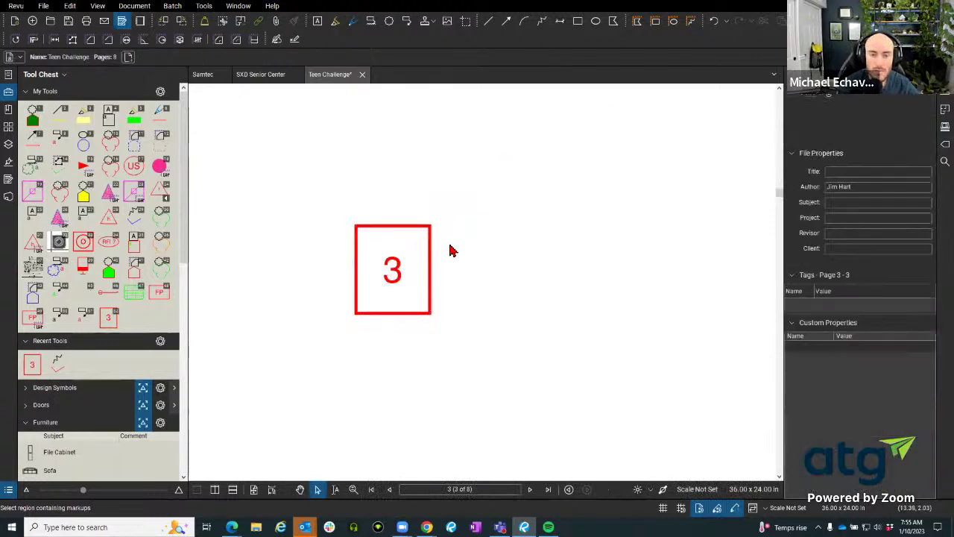
left_click(431, 251)
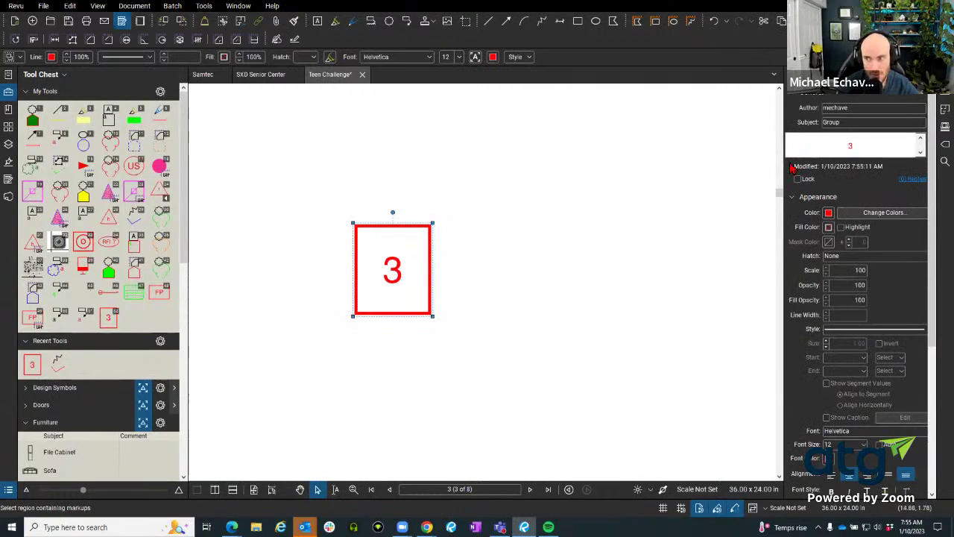
double_click(852, 146)
type("adsfasdf")
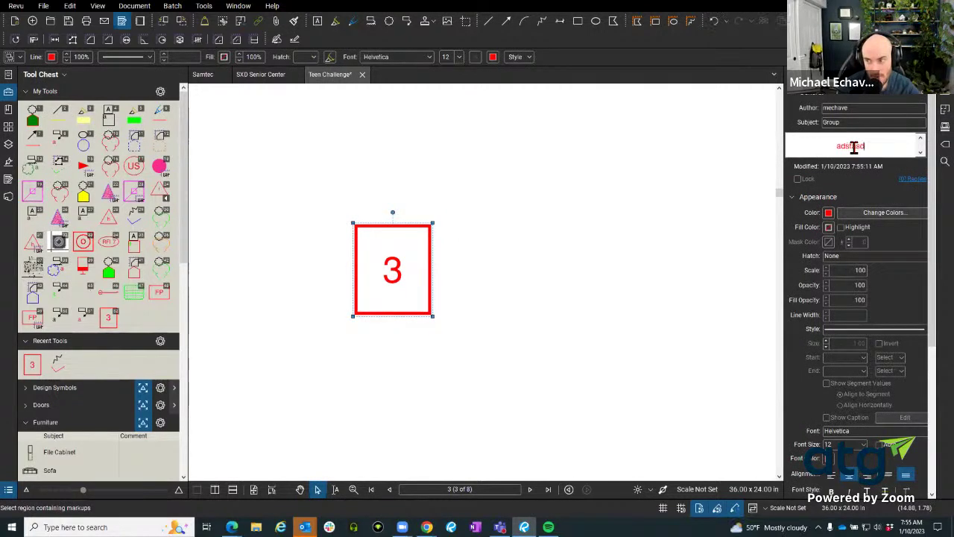
left_click(699, 246)
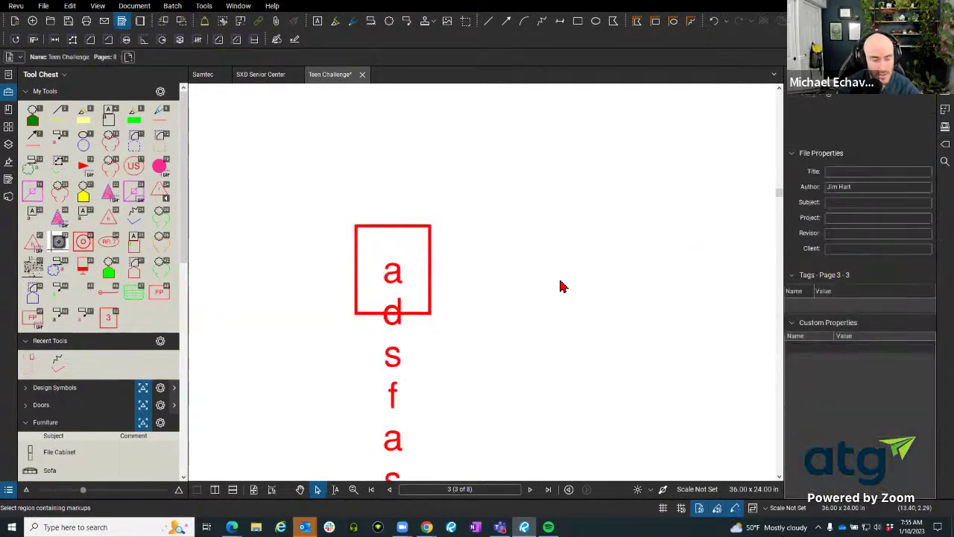
key("ctrl+z")
key("ctrl+z")
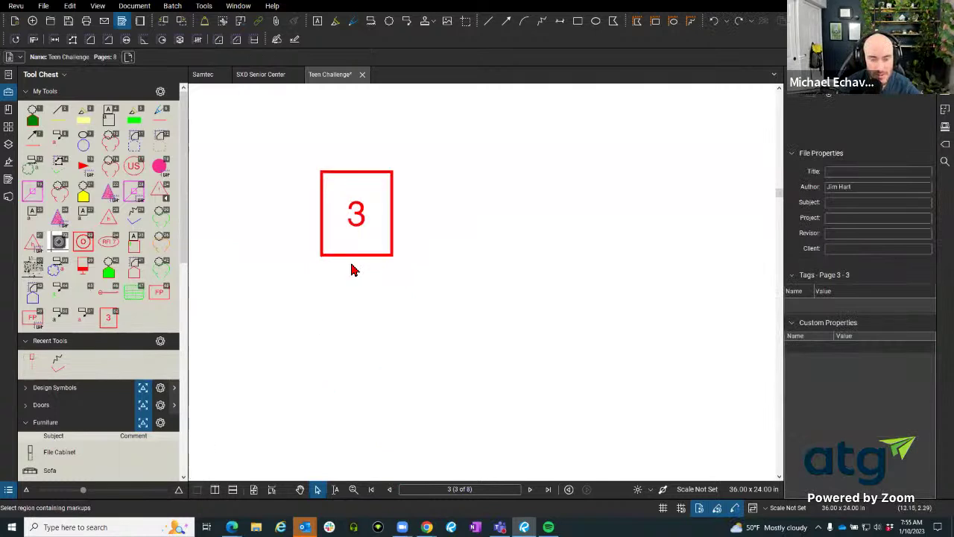
Select the 3 text box together with its surrounding rectangle and group them again
left_click_drag(364, 250, 394, 324)
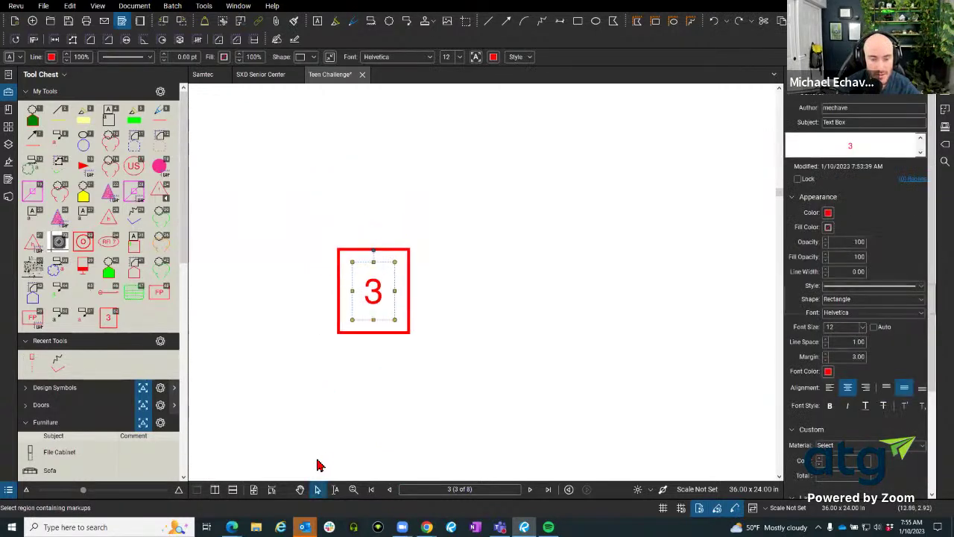
left_click(265, 240)
left_click_drag(254, 206, 460, 398)
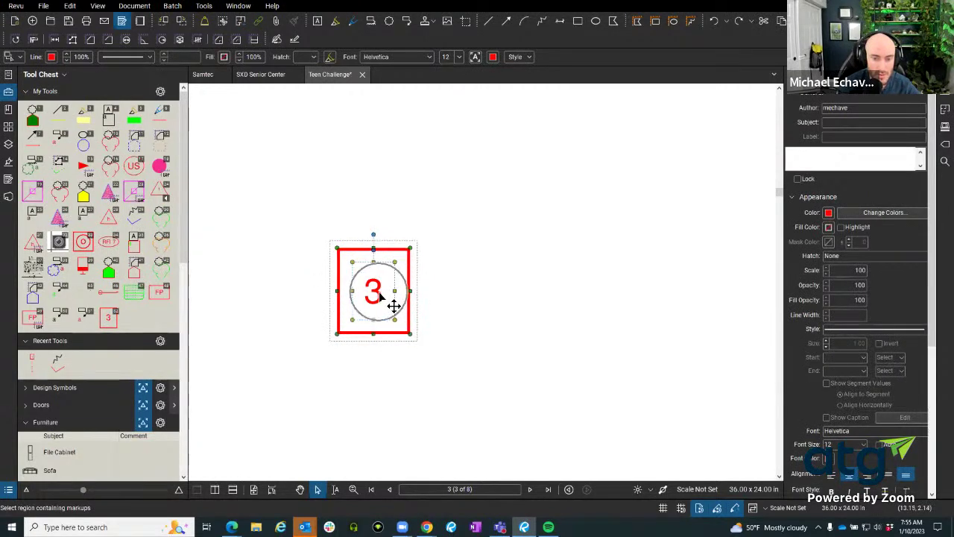
right_click(410, 319)
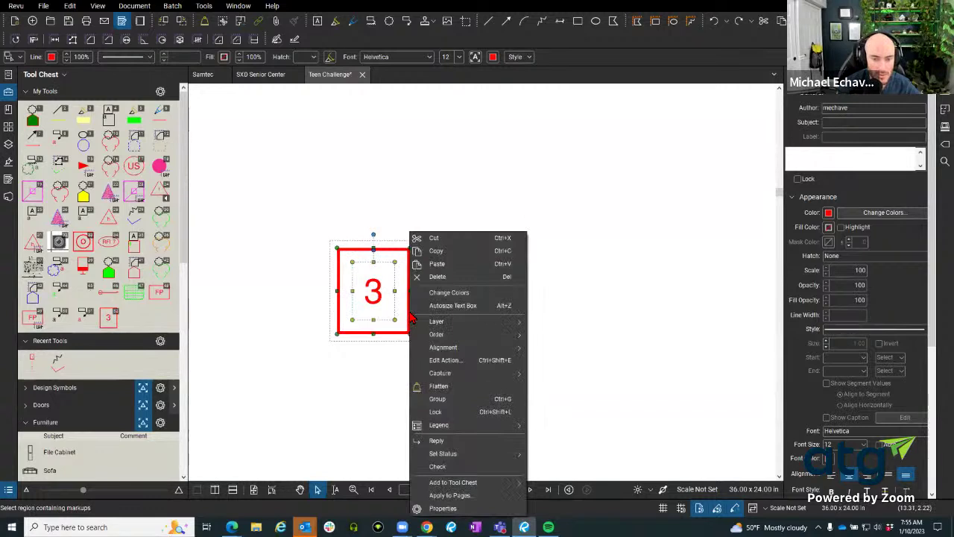
left_click(438, 399)
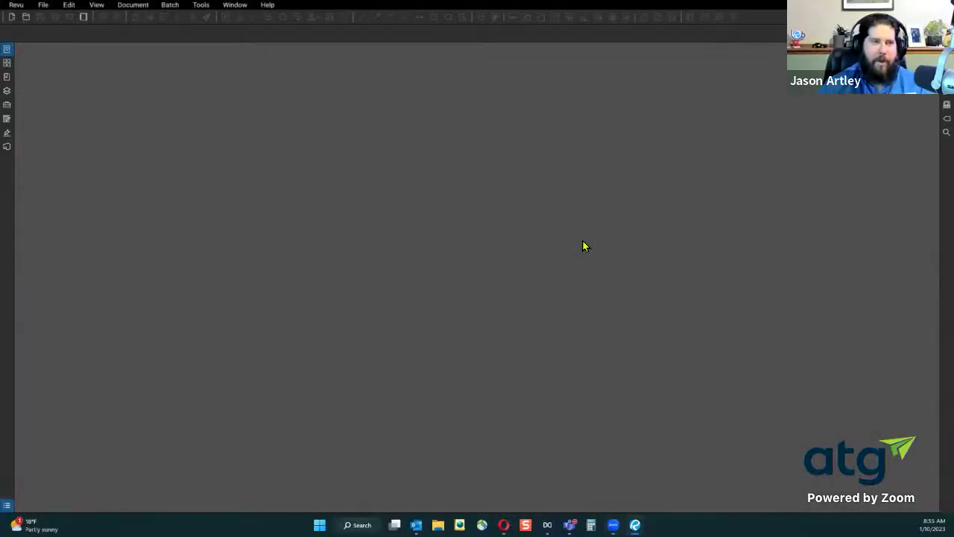
Open the pinned file MEP18_Example Project.pdf and hide the file list
left_click(8, 49)
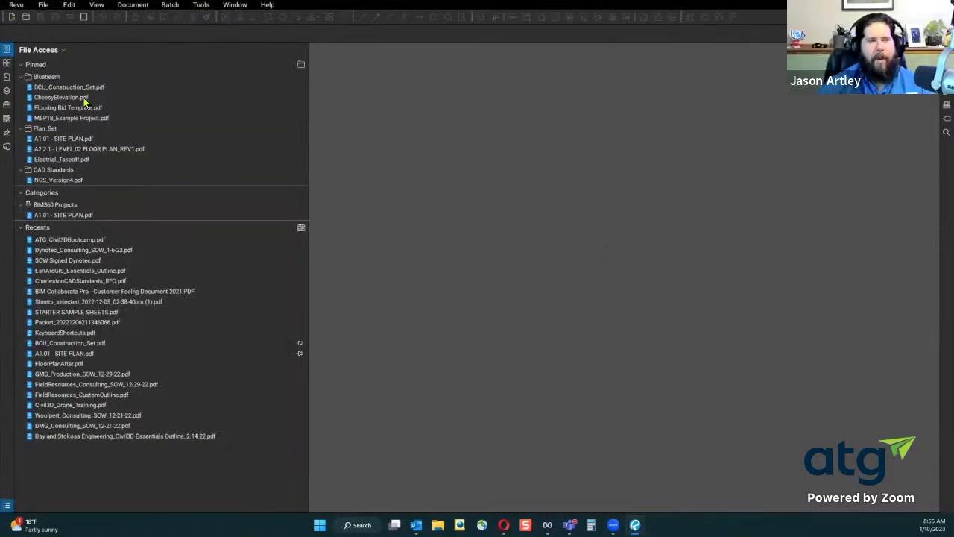
left_click(116, 120)
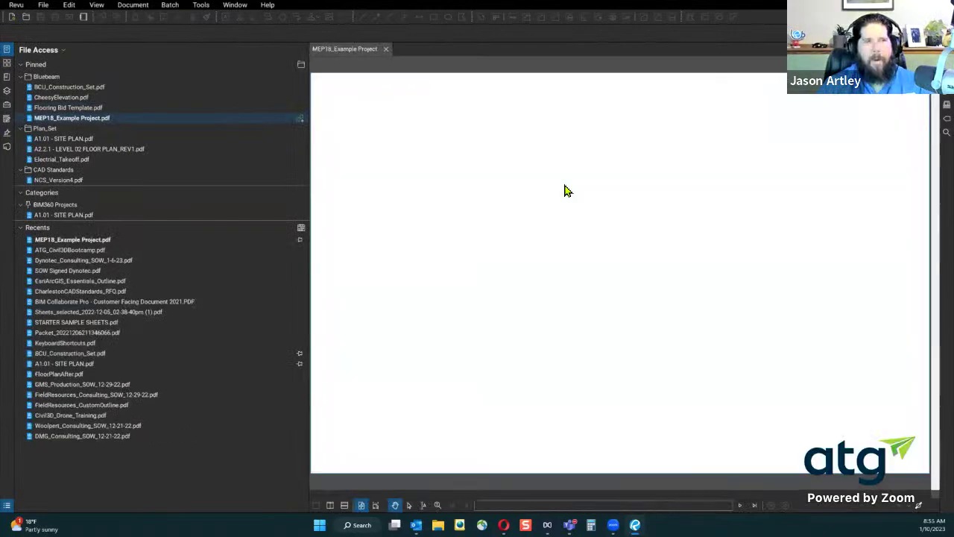
left_click(7, 49)
Examine the room layout on the Level 1 Systems Plan, sheet E401
scroll(339, 306, "up", 5)
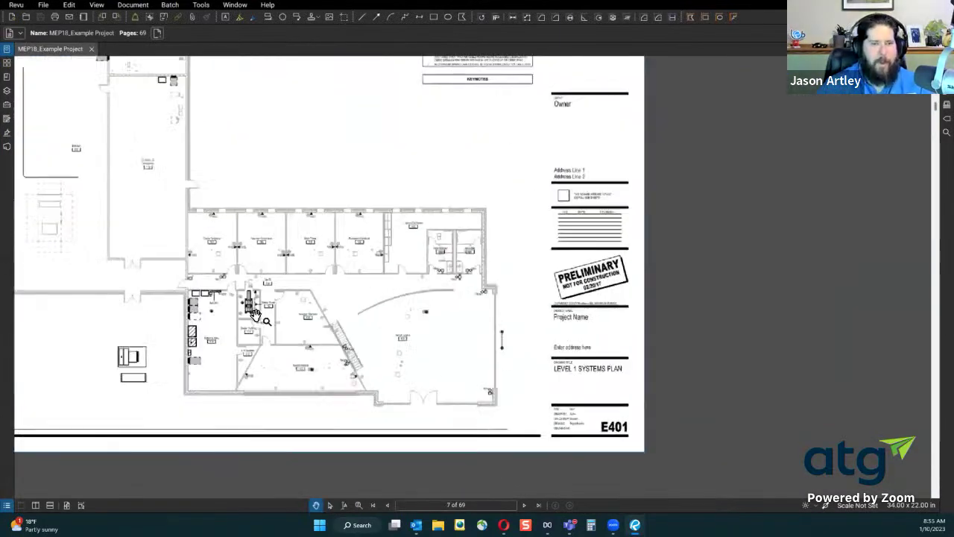
mouse_move(339, 307)
left_mouse_down()
mouse_move(530, 340)
mouse_move(544, 394)
left_mouse_up()
scroll(494, 328, "down", 3)
scroll(343, 321, "down", 2)
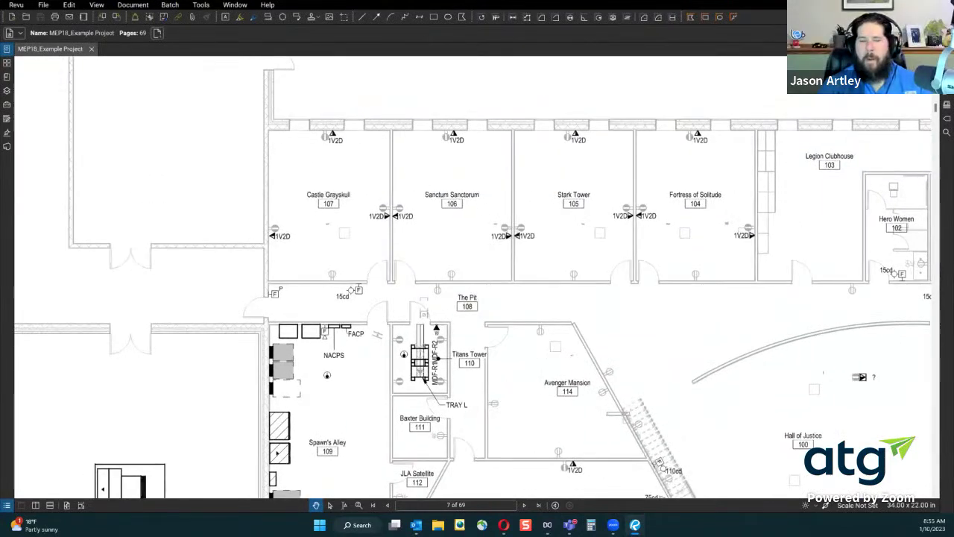
scroll(389, 315, "down", 5)
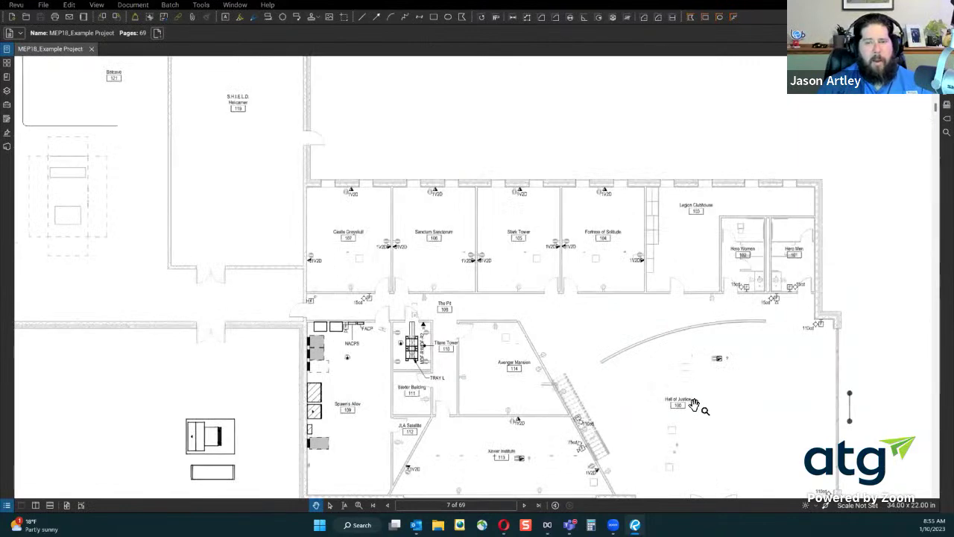
left_click_drag(552, 308, 590, 347)
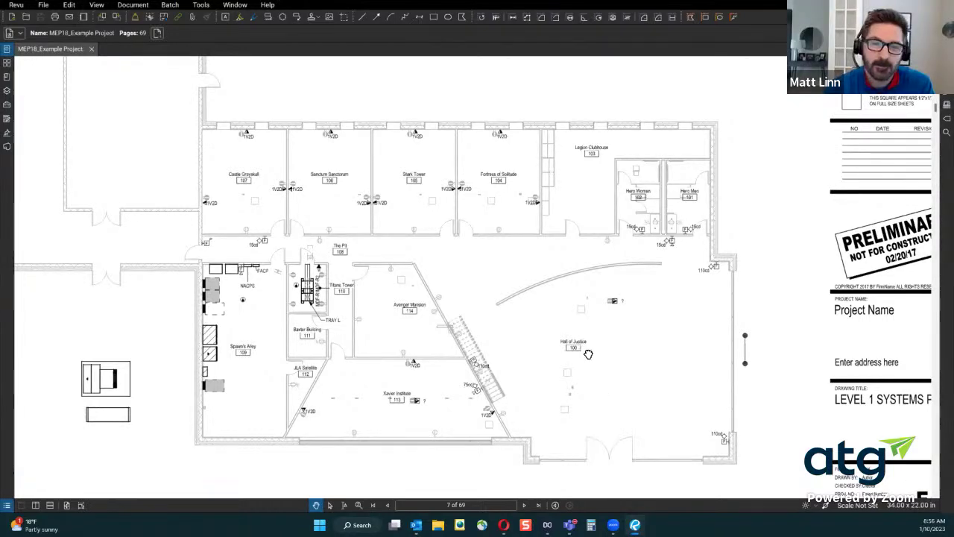
left_click_drag(585, 346, 502, 377)
scroll(502, 377, "down", 2)
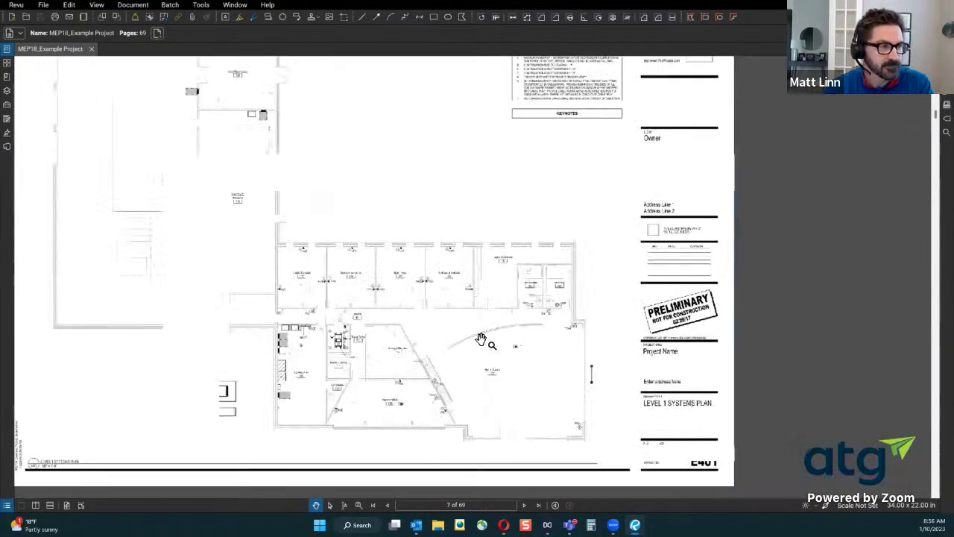
scroll(525, 313, "up", 2)
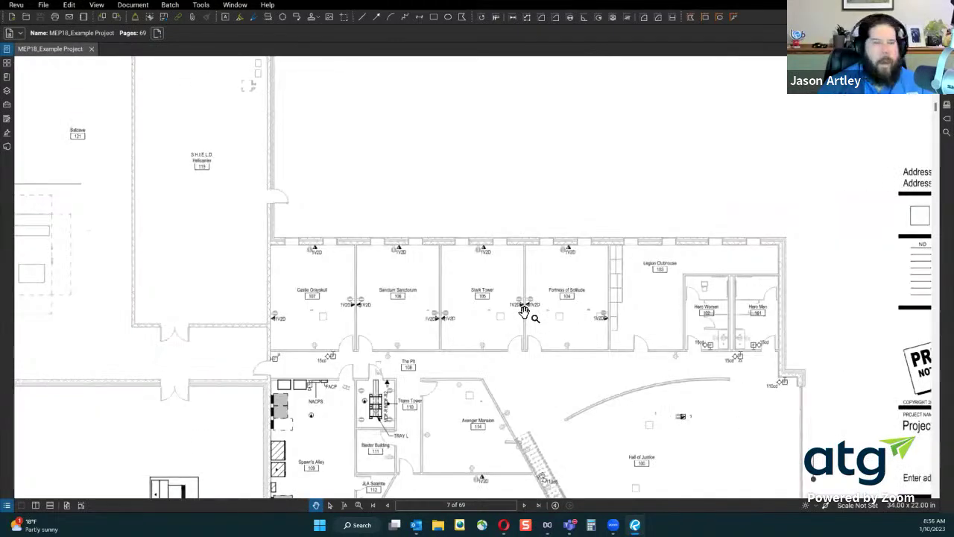
scroll(522, 328, "down", 2)
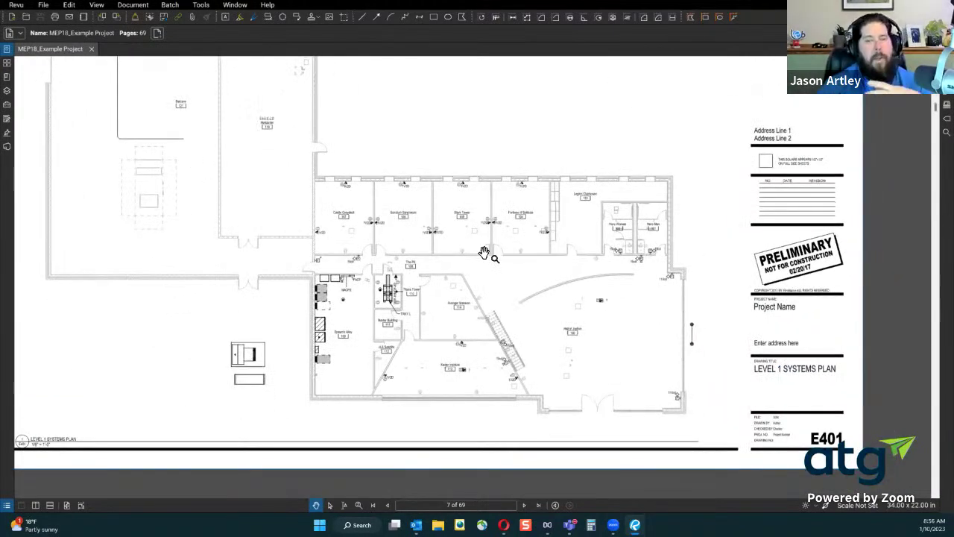
left_click_drag(557, 176, 522, 270)
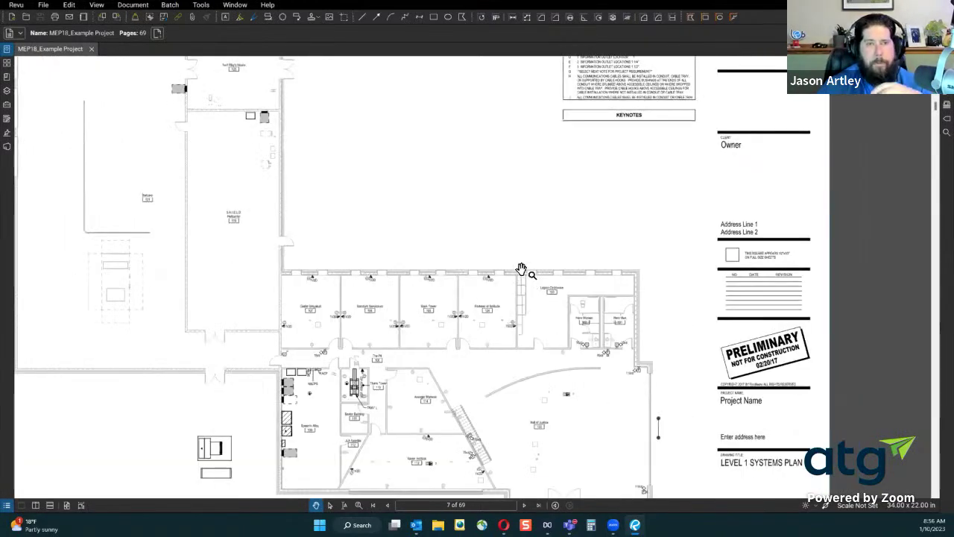
Place a text box reading "Text" in the empty area above the row of rooms on the plan
left_click(225, 17)
scroll(398, 194, "up", 2)
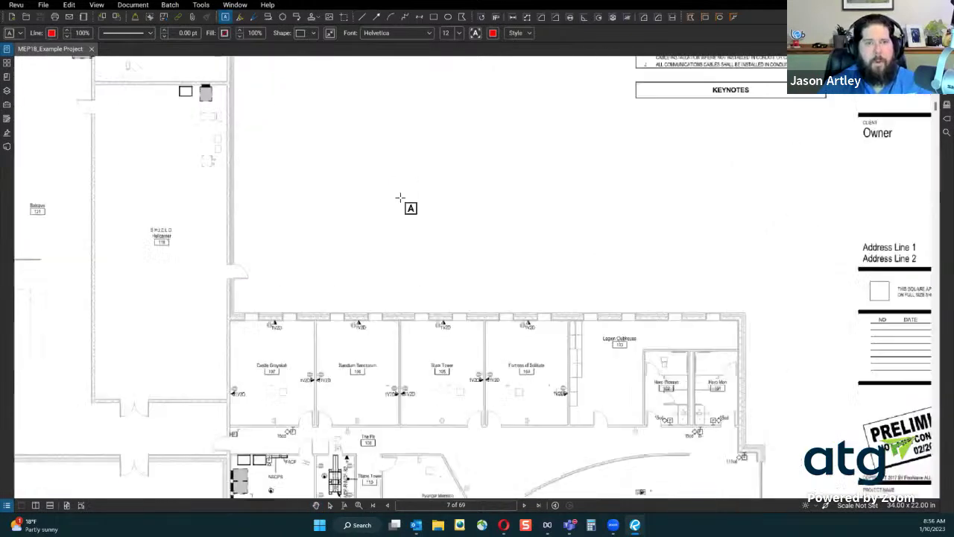
scroll(399, 198, "up", 3)
mouse_move(395, 199)
left_mouse_down()
mouse_move(440, 296)
mouse_move(456, 296)
left_mouse_up()
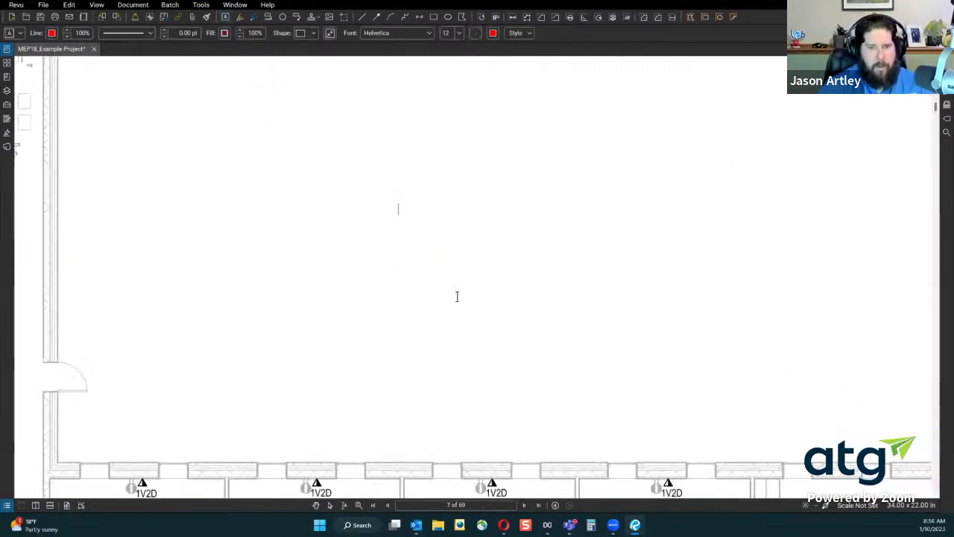
type("Tex")
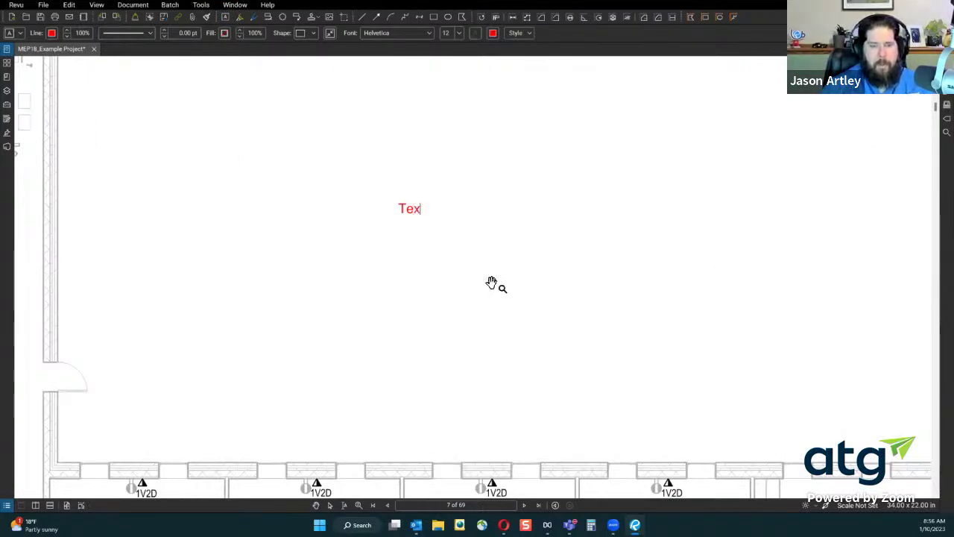
type("t")
key("Escape")
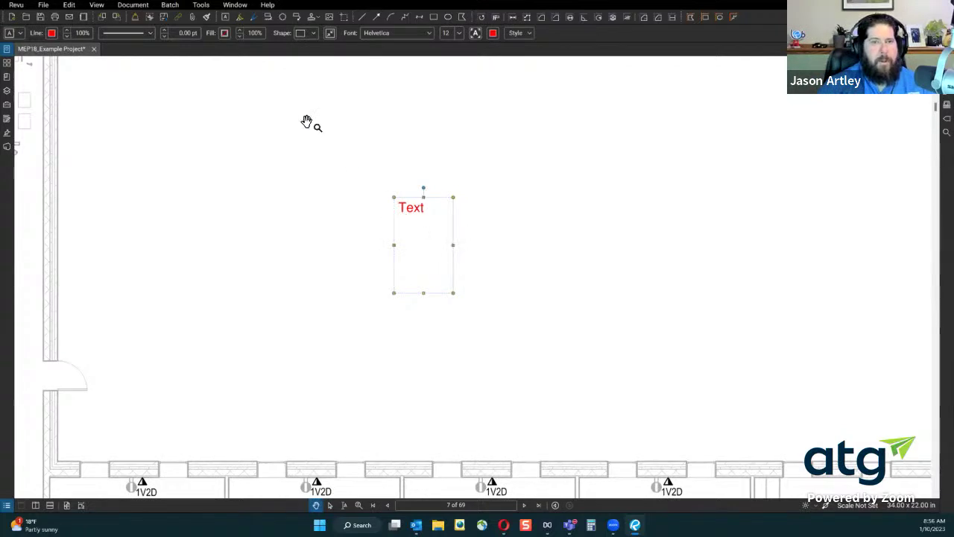
Try the rectangle and circle shapes on the Text box, and set its shape to a triangle
left_click(313, 36)
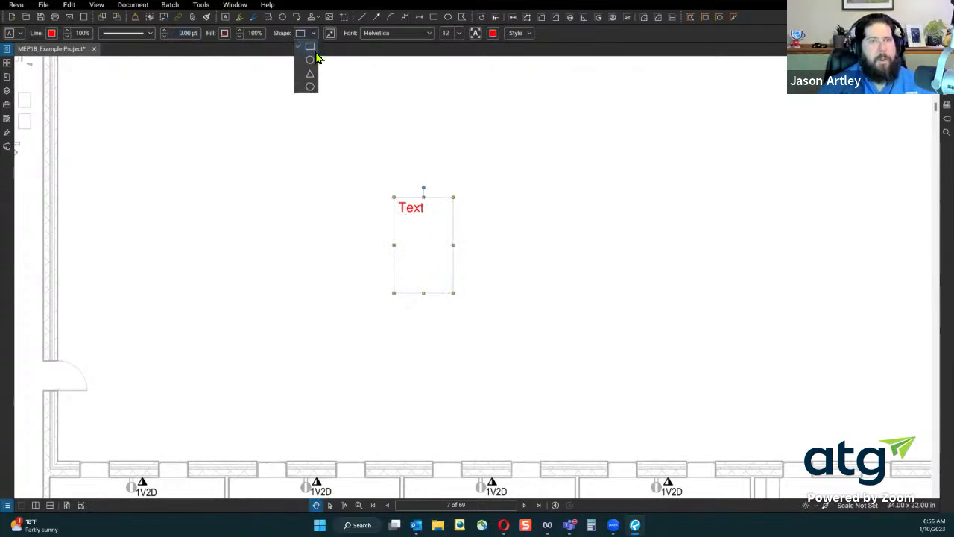
left_click(311, 46)
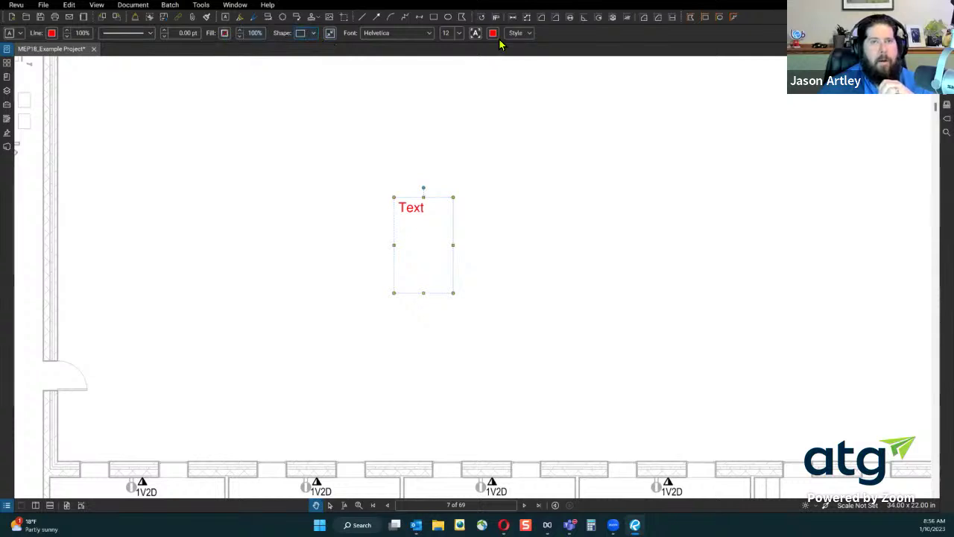
left_click(313, 33)
left_click(310, 61)
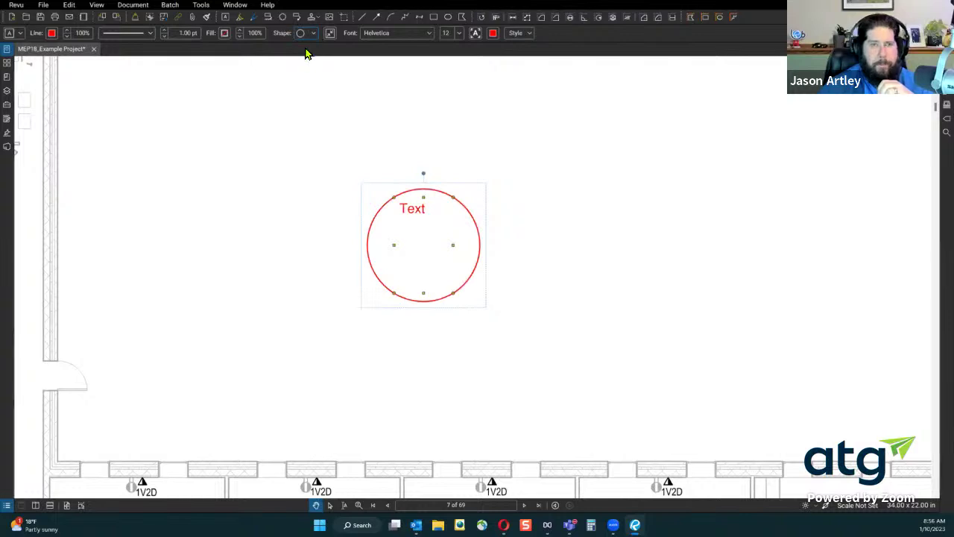
left_click(307, 32)
left_click(311, 74)
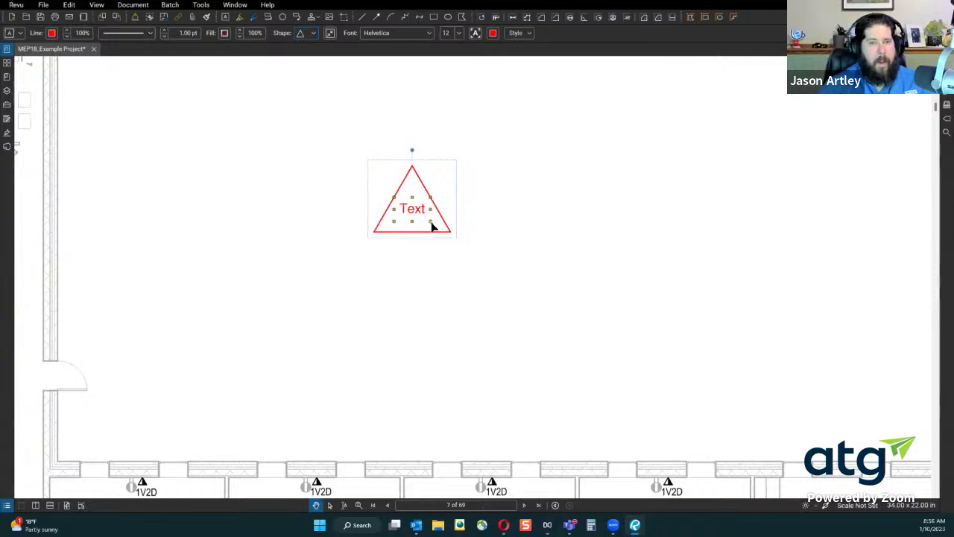
Set the triangle text box's font size to 22, enlarge the box, and autosize it to fit its text
left_click_drag(430, 221, 540, 292)
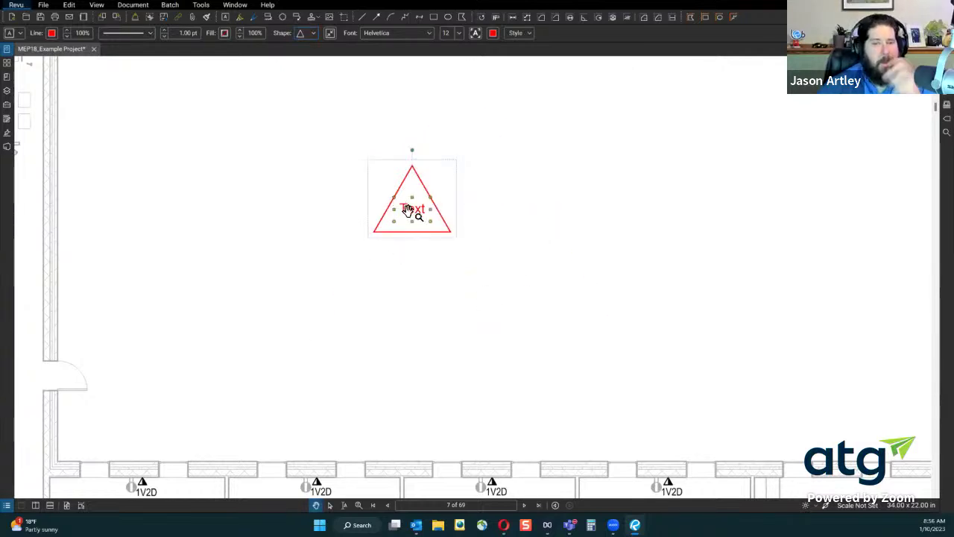
left_click(458, 32)
left_click(456, 126)
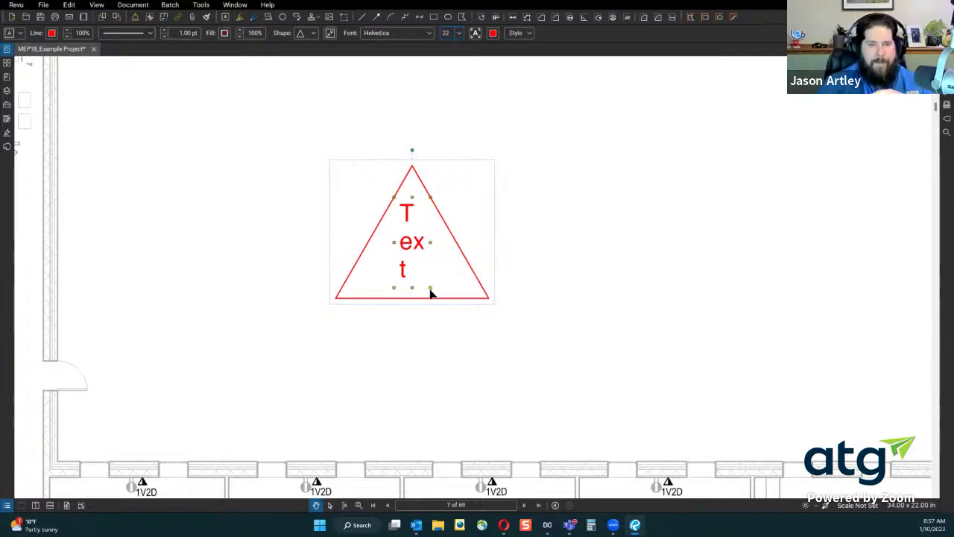
left_click_drag(430, 289, 508, 294)
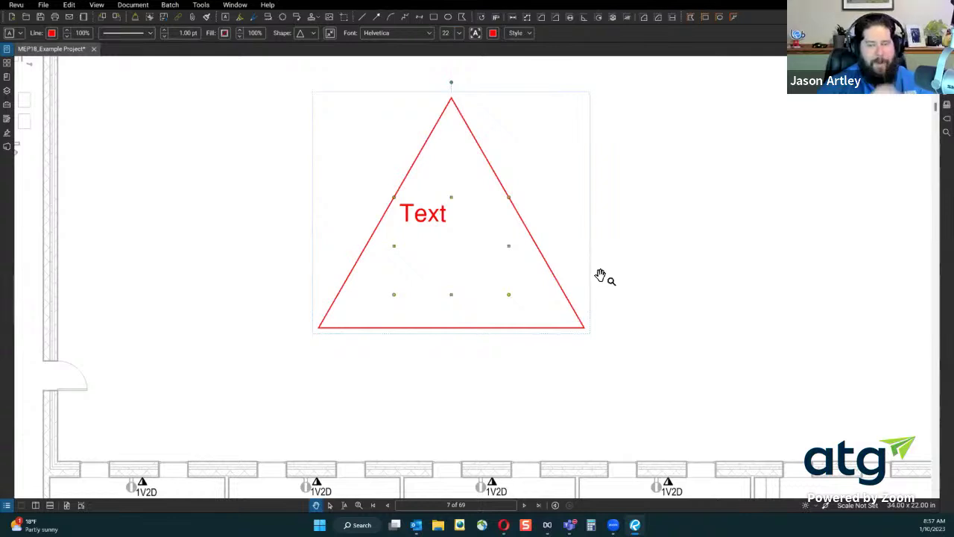
key("alt+z")
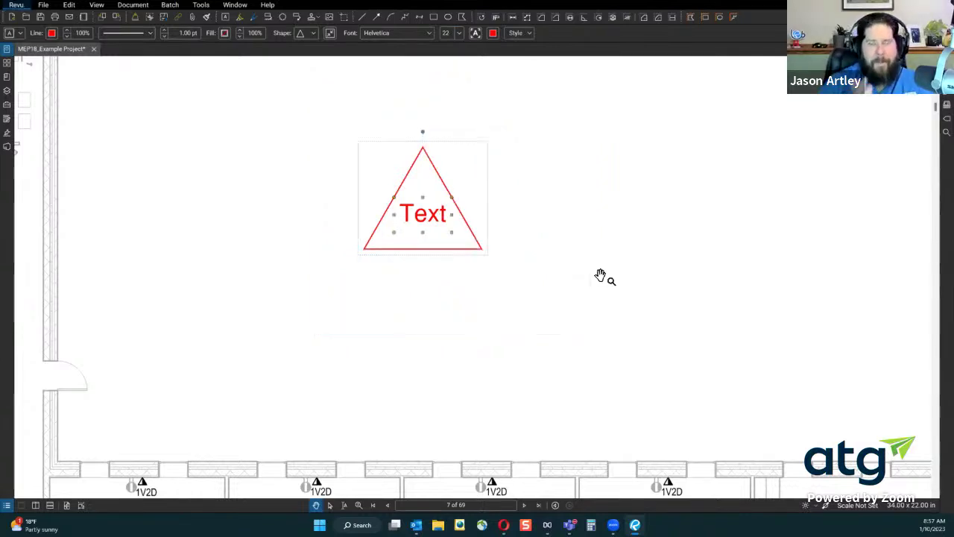
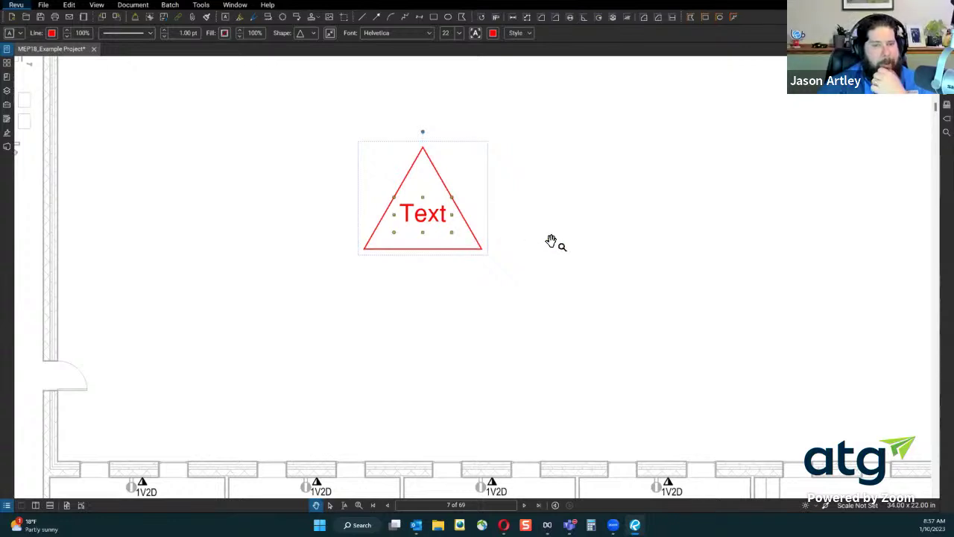
Set the text box's shape back to a rectangle and deselect it
left_click(314, 33)
left_click(305, 56)
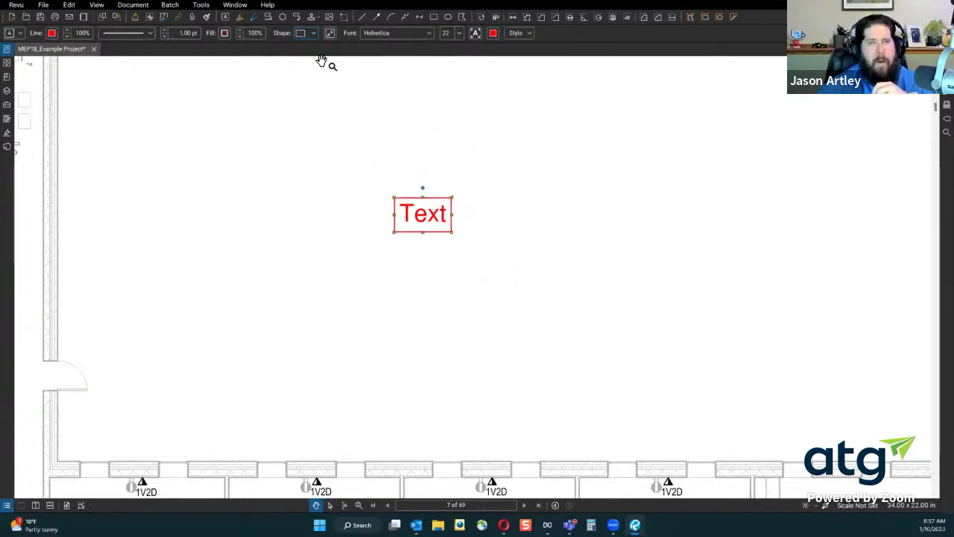
left_click(524, 294)
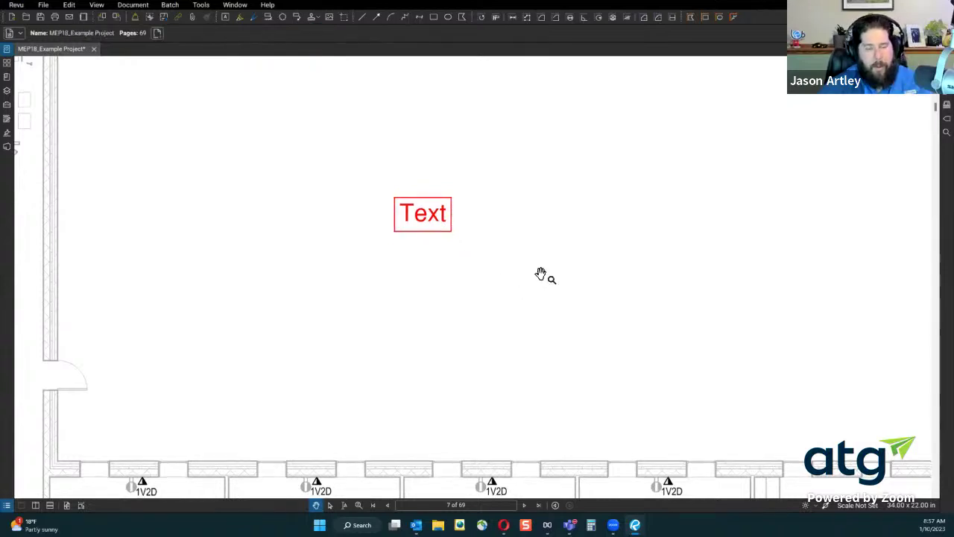
Draw a tall rectangle markup to the right of the text box in the empty plan area
left_click(434, 18)
left_click_drag(506, 166, 631, 344)
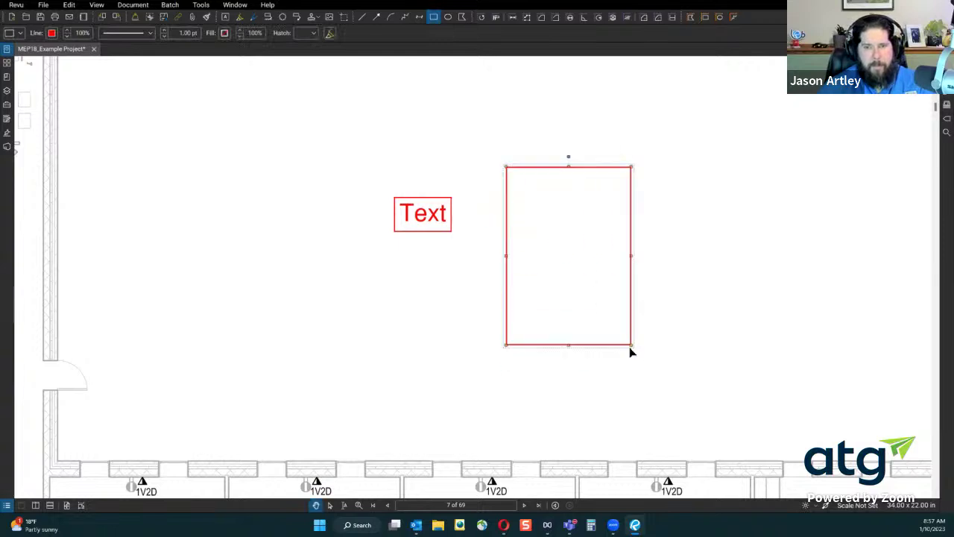
left_click(635, 235)
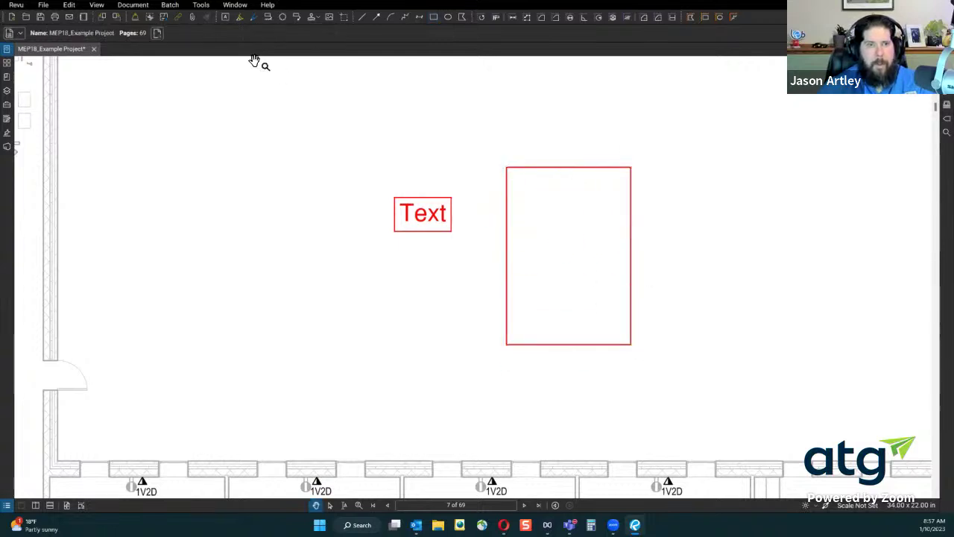
Place a separate text box reading "Text" inside the tall rectangle
left_click(225, 18)
left_click_drag(519, 223, 623, 297)
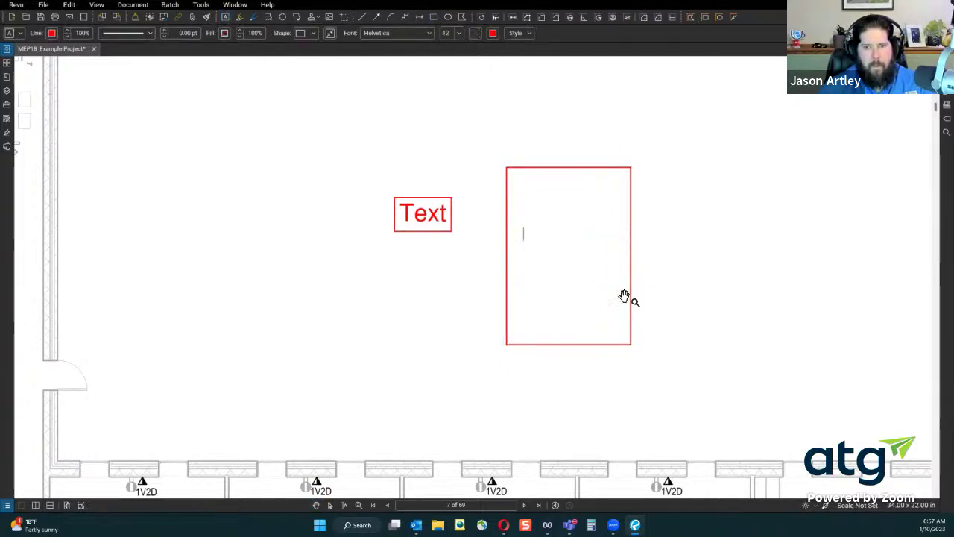
type("Text")
left_click(718, 302)
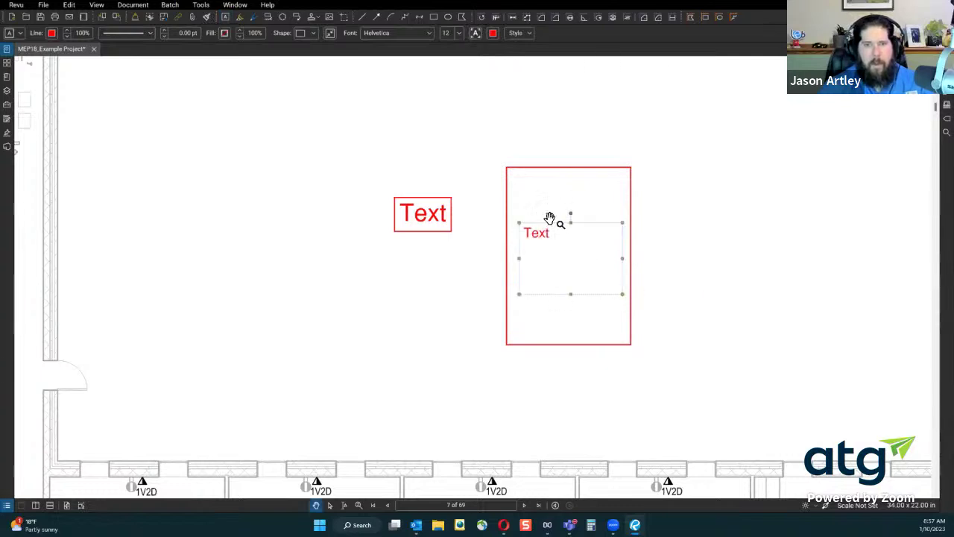
Set the inner text box's font size to 24 and reposition it near the middle of the tall rectangle
left_click_drag(553, 241, 582, 259)
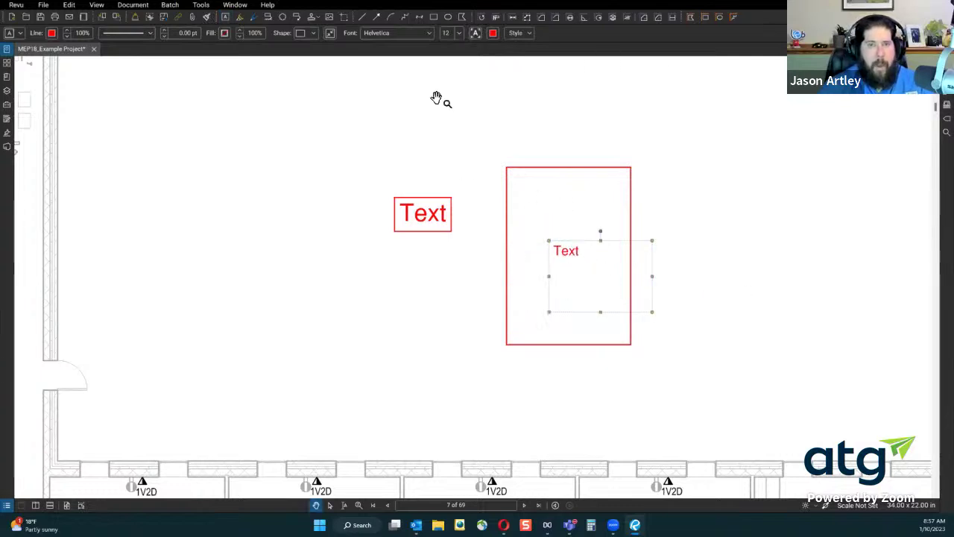
left_click(458, 33)
left_click(456, 138)
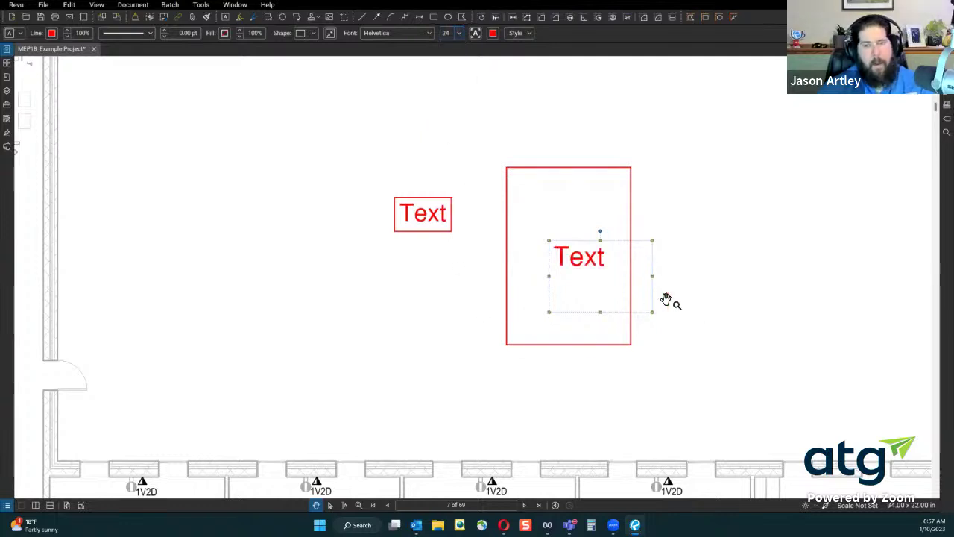
left_click_drag(587, 266, 569, 268)
left_click_drag(558, 259, 558, 259)
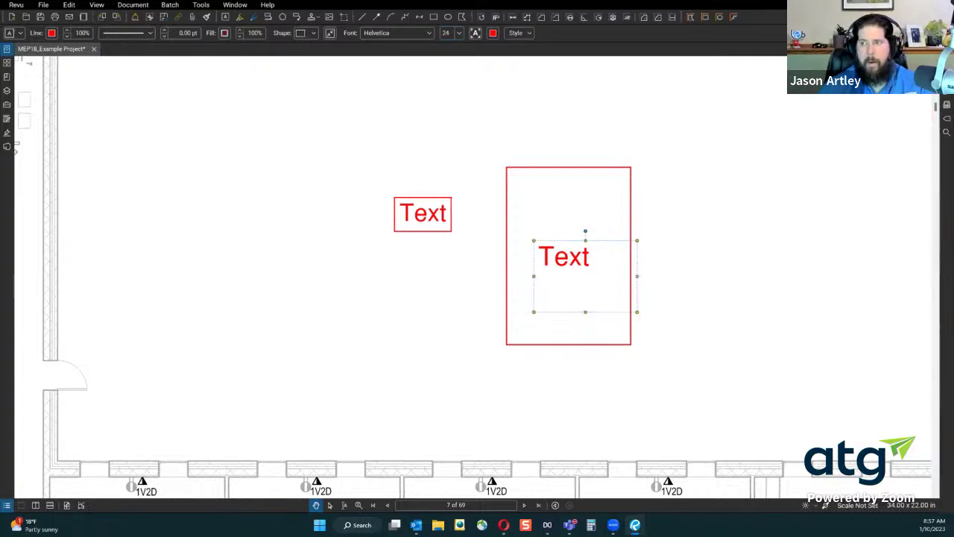
Show the markup properties, try a triangle on the small bordered text box, and set its shape to a hexagon
left_click(946, 49)
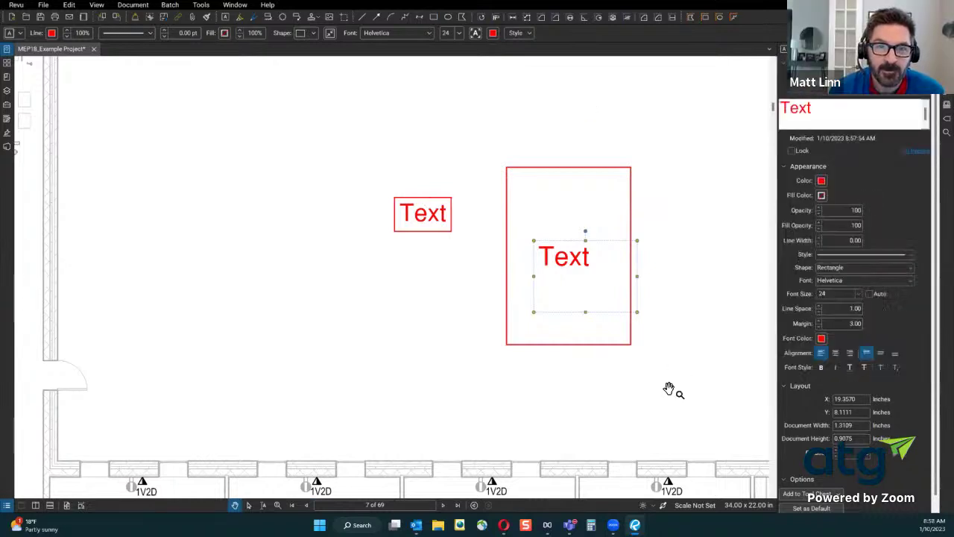
left_click(430, 230)
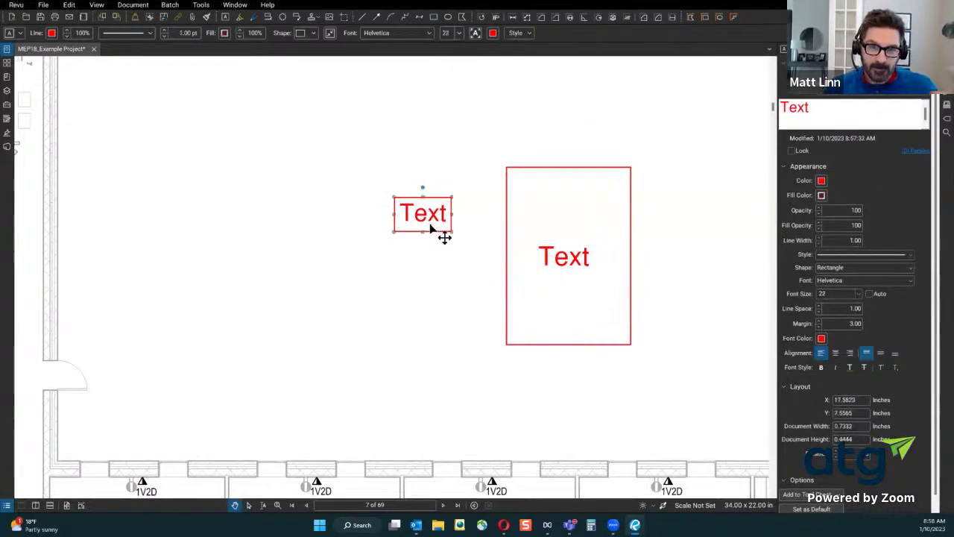
left_click(311, 33)
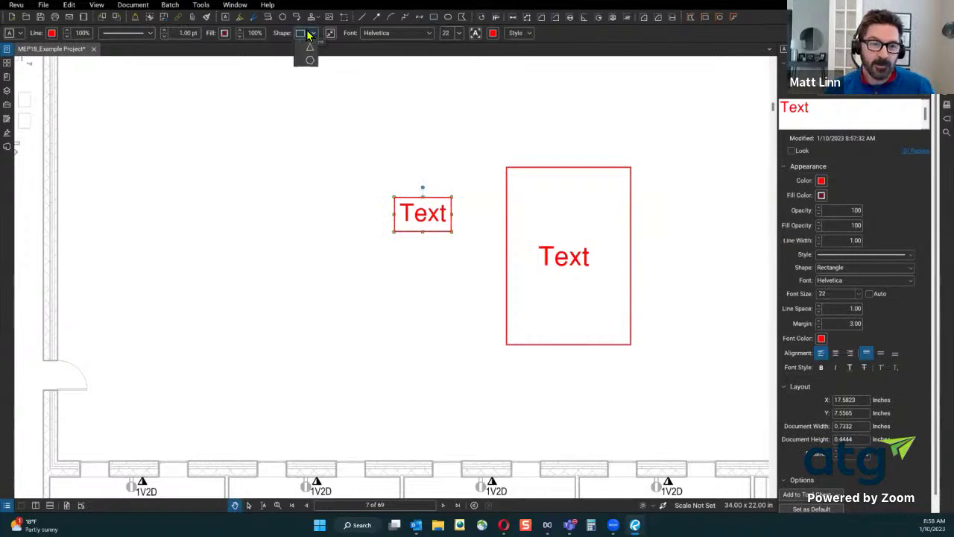
left_click(313, 82)
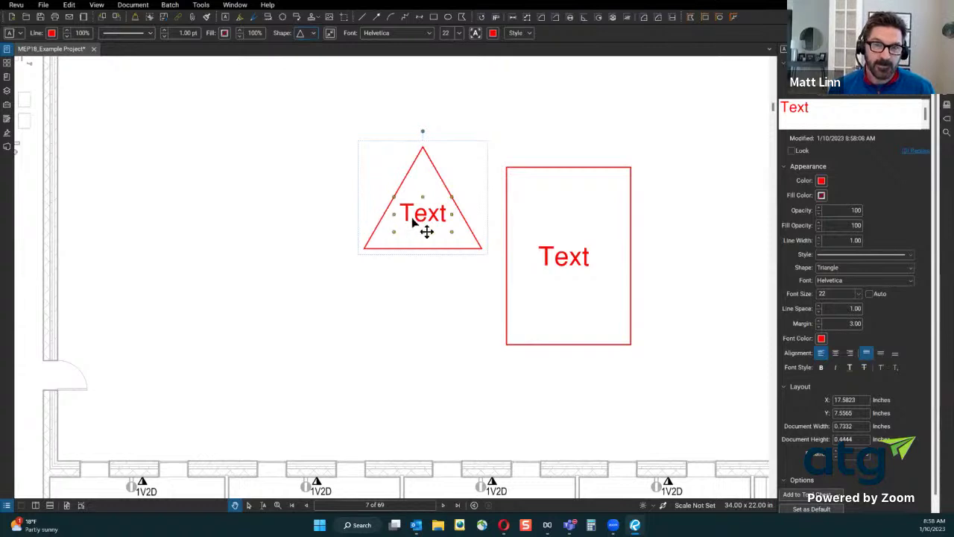
left_click(310, 33)
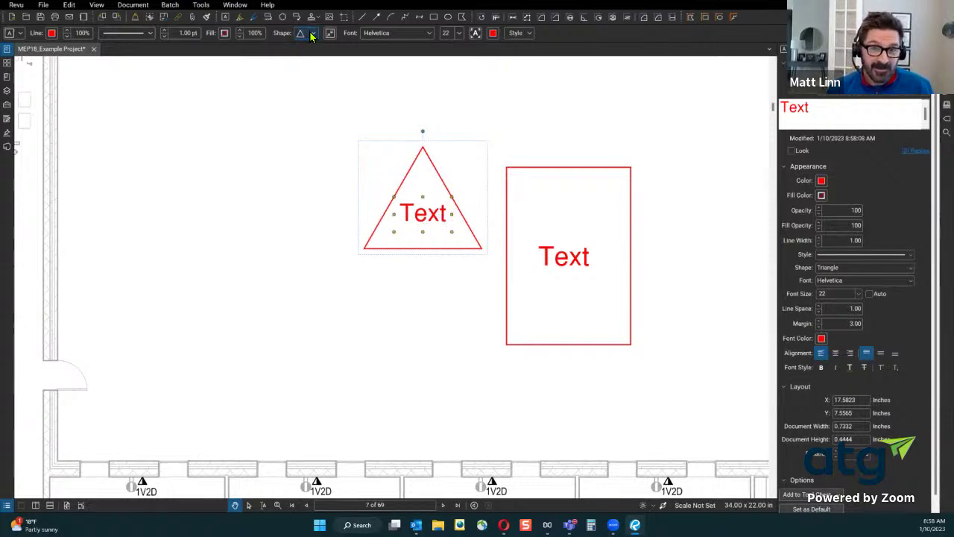
left_click(309, 88)
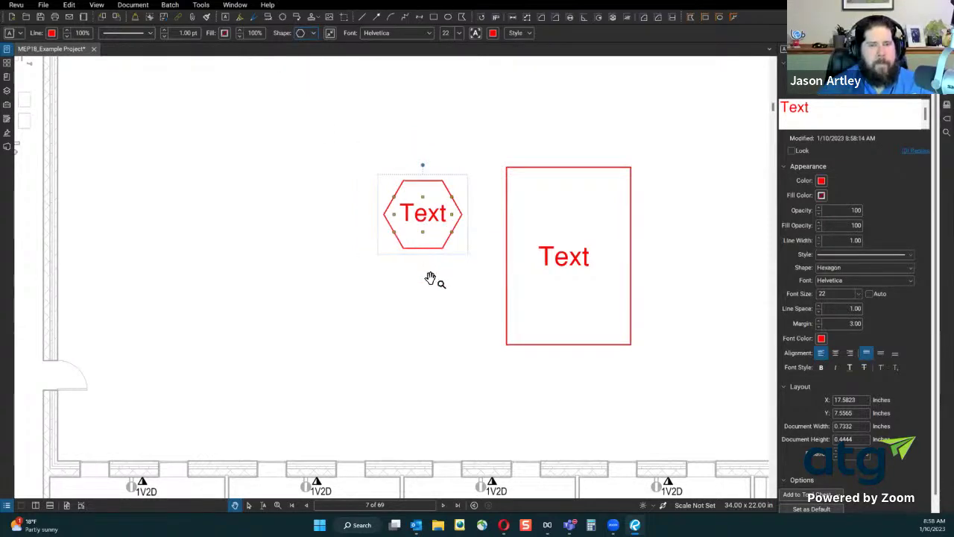
Replace the hexagon's text with 2 and autosize the hexagon to fit it
left_click(445, 238)
left_click(437, 221)
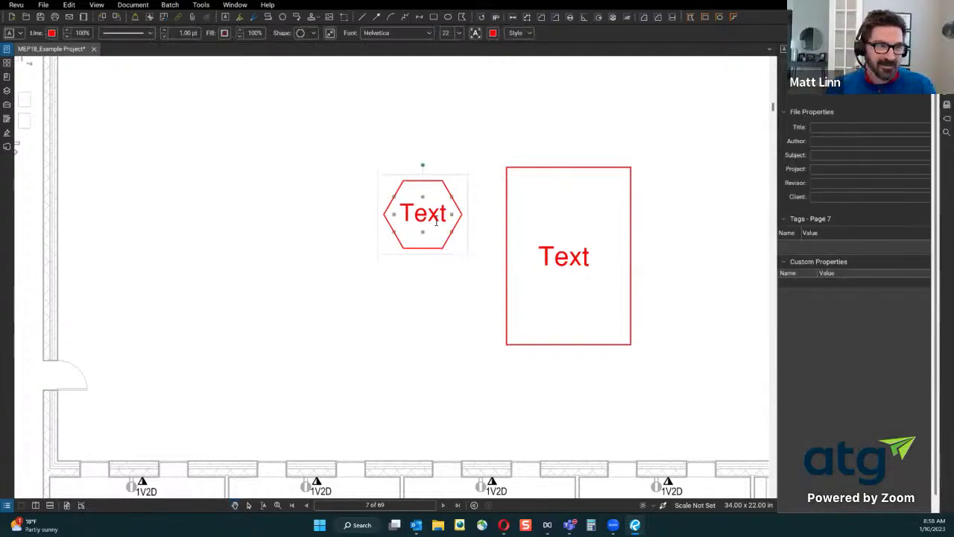
double_click(436, 221)
type("2")
key("Escape")
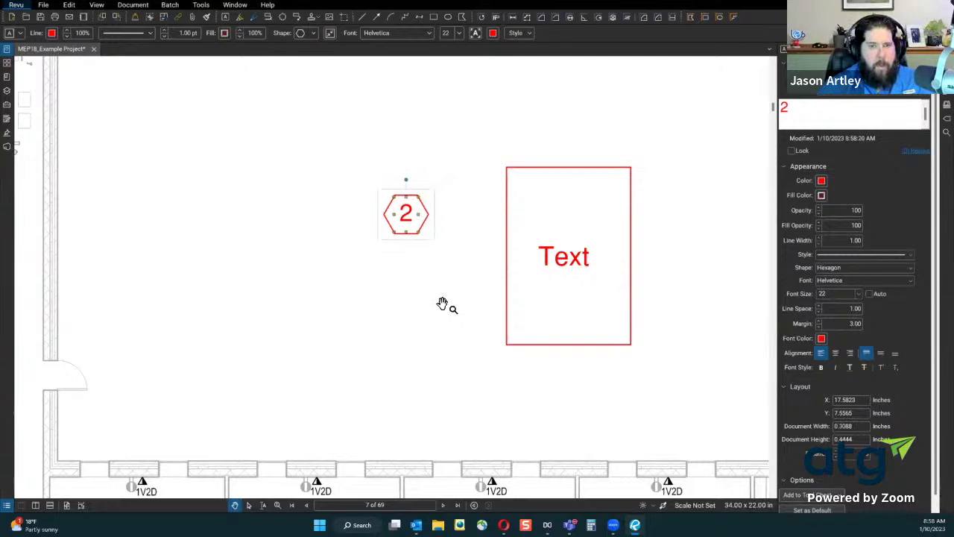
left_click(443, 305)
Copy the hexagon directly below the original and change the copy's text to 200
left_click(420, 225)
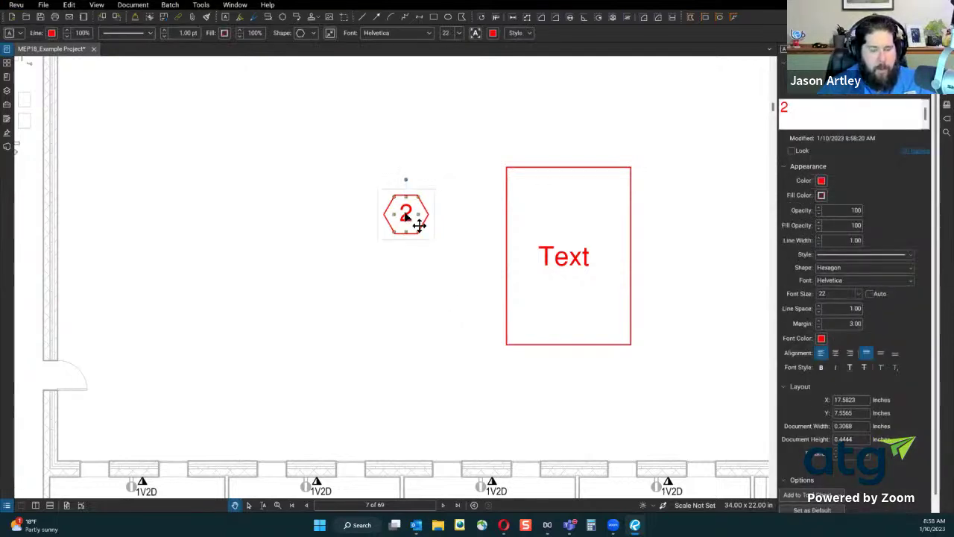
left_click_drag(420, 223, 415, 293)
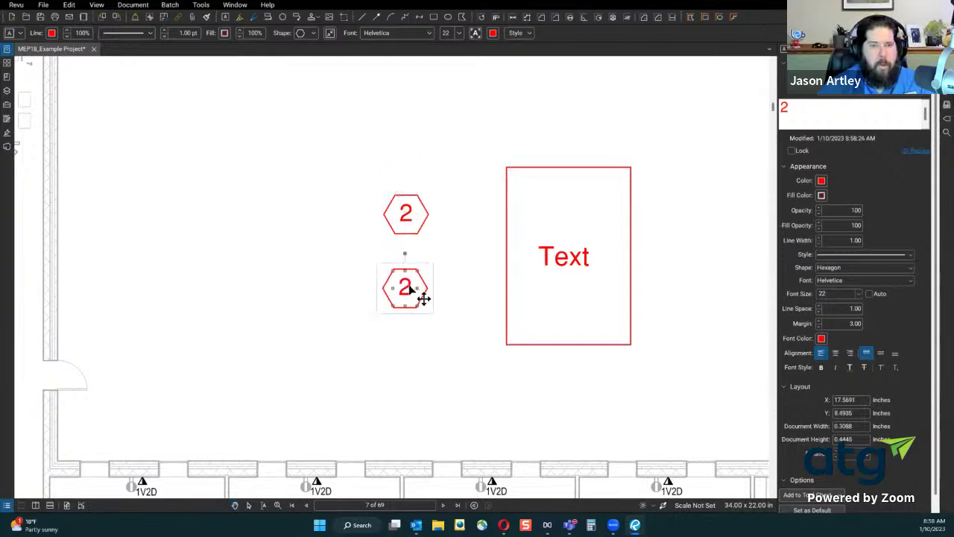
double_click(412, 290)
type("200")
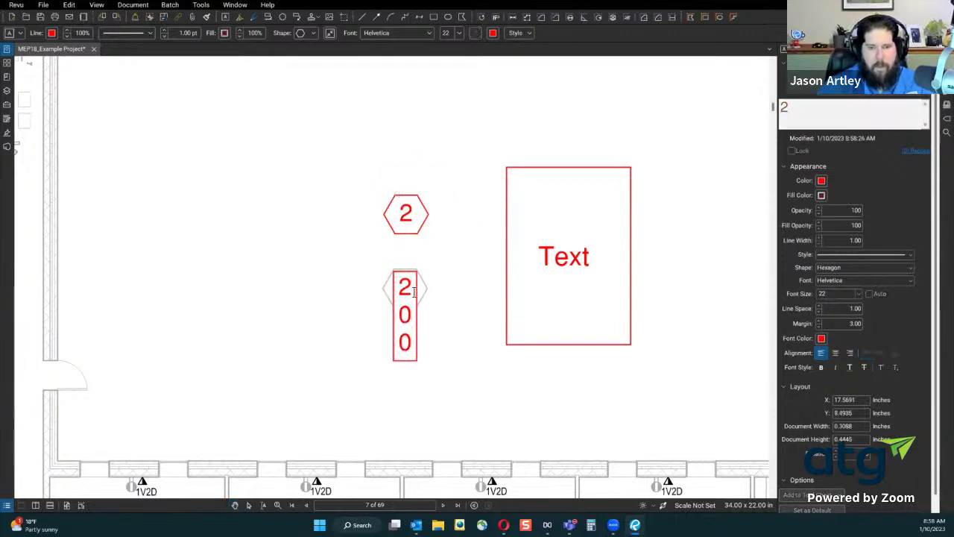
key("Return")
key("BackSpace")
left_click(451, 296)
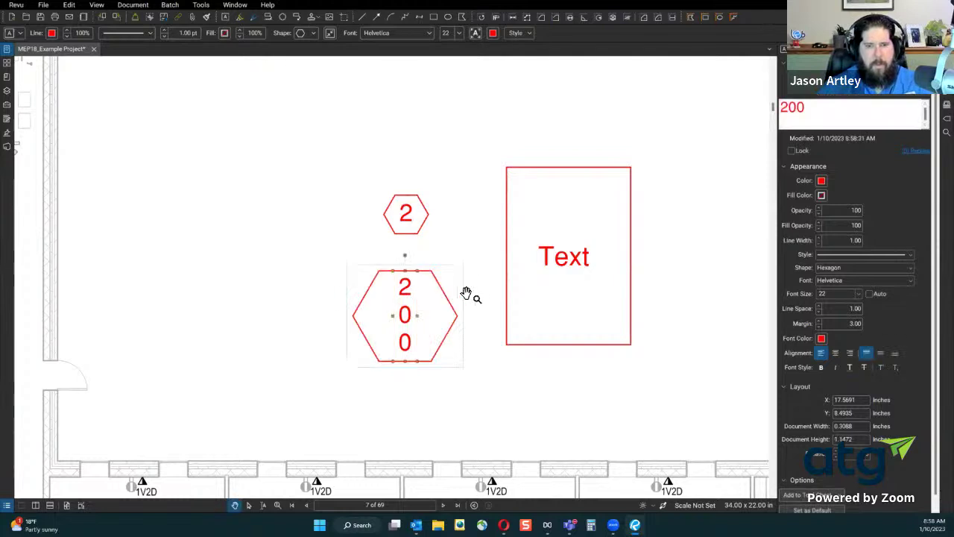
Autosize the 200 hexagon so its text fits on one line, and nudge it slightly downward
left_click(481, 261)
left_click(403, 337)
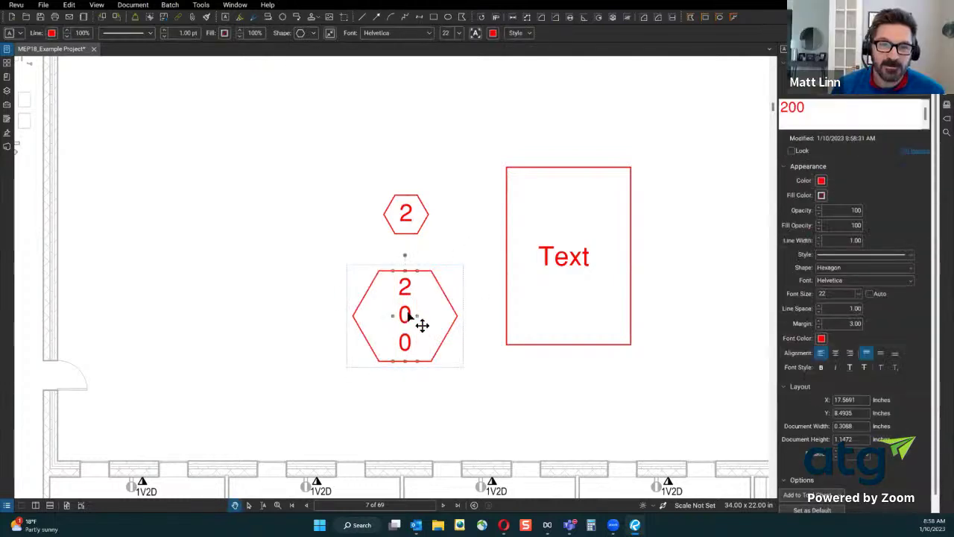
mouse_move(419, 319)
left_mouse_down()
mouse_move(429, 315)
mouse_move(384, 316)
mouse_move(416, 271)
mouse_move(426, 312)
left_mouse_up()
key("alt+z")
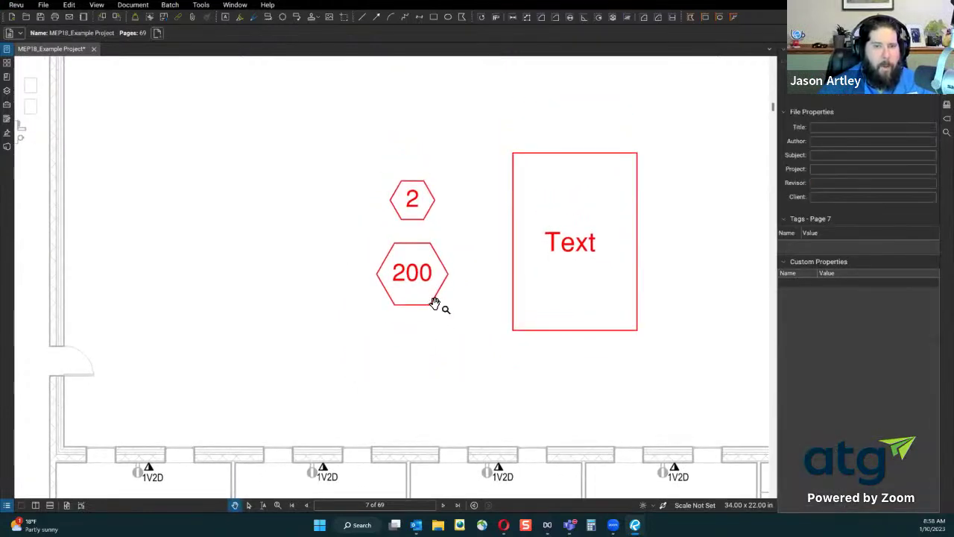
left_click(433, 288)
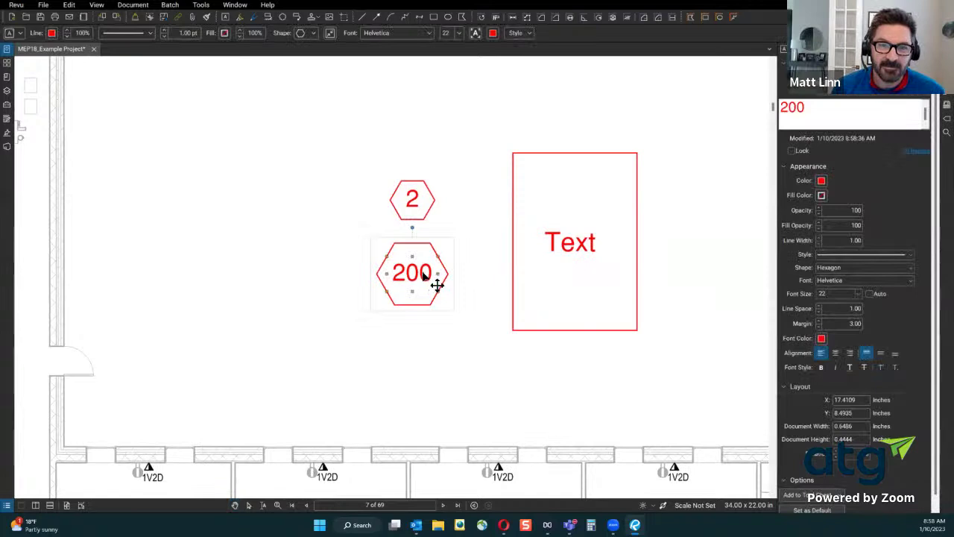
mouse_move(422, 274)
left_mouse_down()
mouse_move(411, 221)
mouse_move(471, 239)
mouse_move(429, 286)
left_mouse_up()
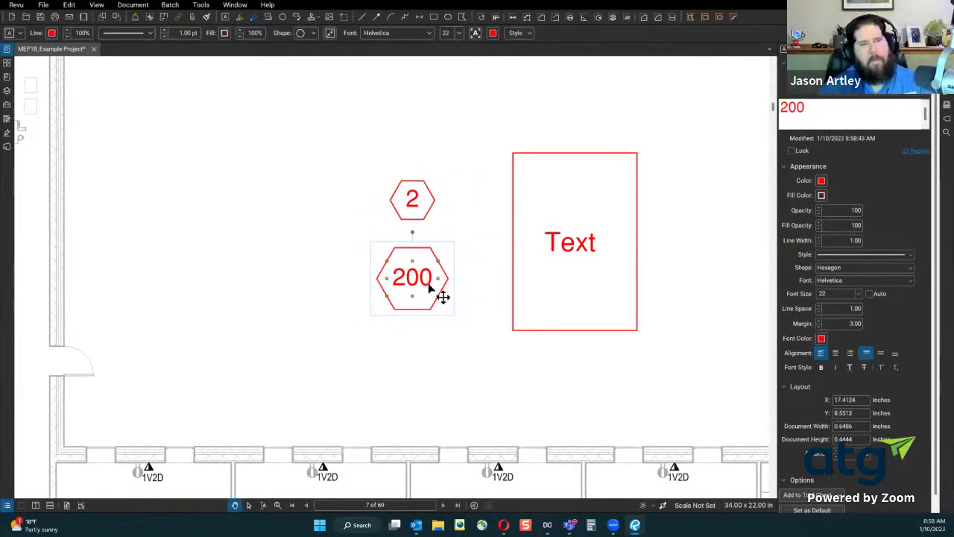
Change the lower hexagon's text to 20 and autosize the hexagon to fit it
double_click(423, 283)
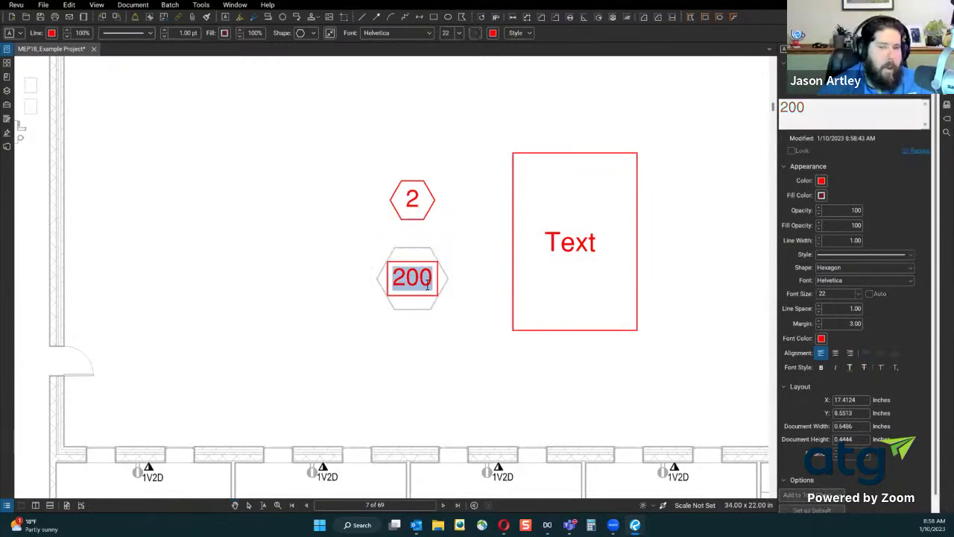
type("20")
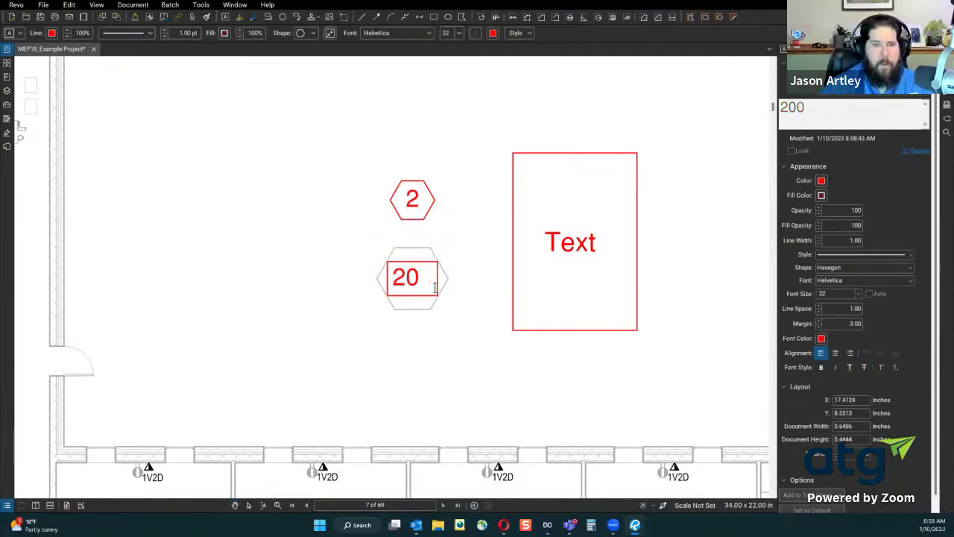
left_click(488, 267)
left_click(444, 370)
left_click(412, 293)
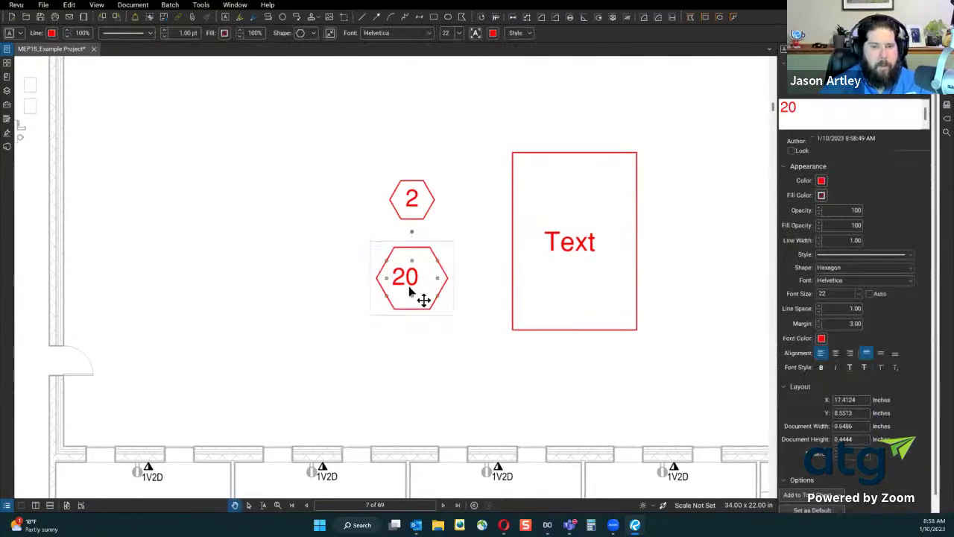
left_click(421, 345)
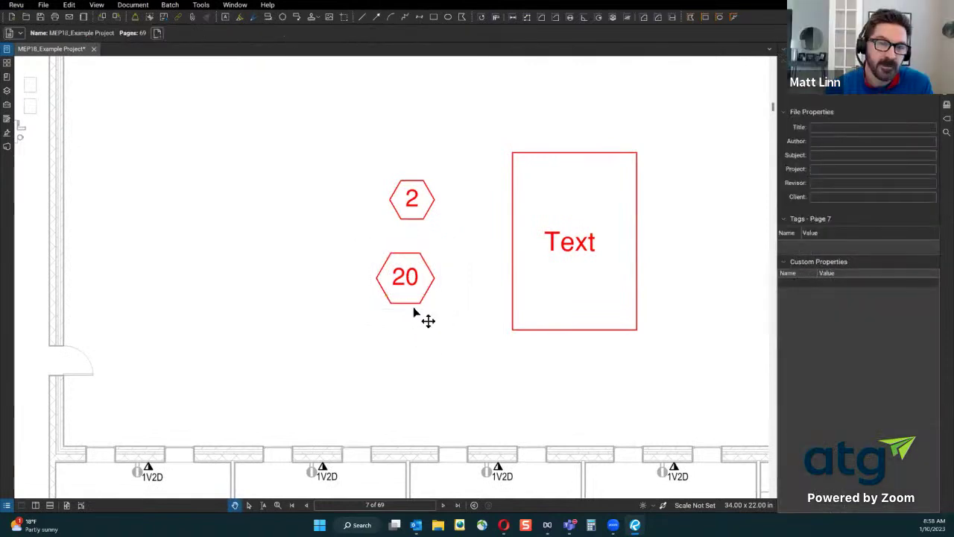
left_click(413, 306)
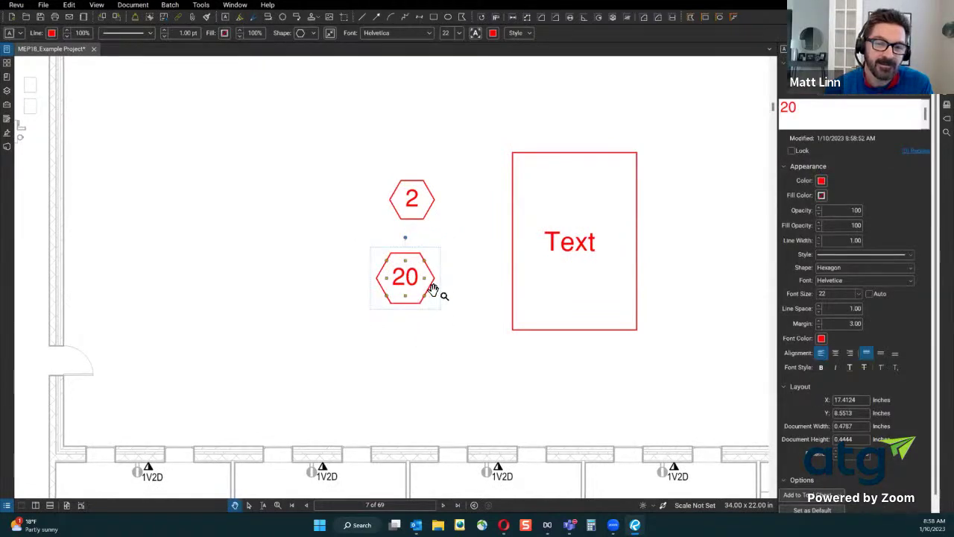
mouse_move(441, 298)
left_mouse_down()
mouse_move(452, 213)
mouse_move(443, 296)
left_mouse_up()
left_click(447, 334)
scroll(445, 258, "down", 2)
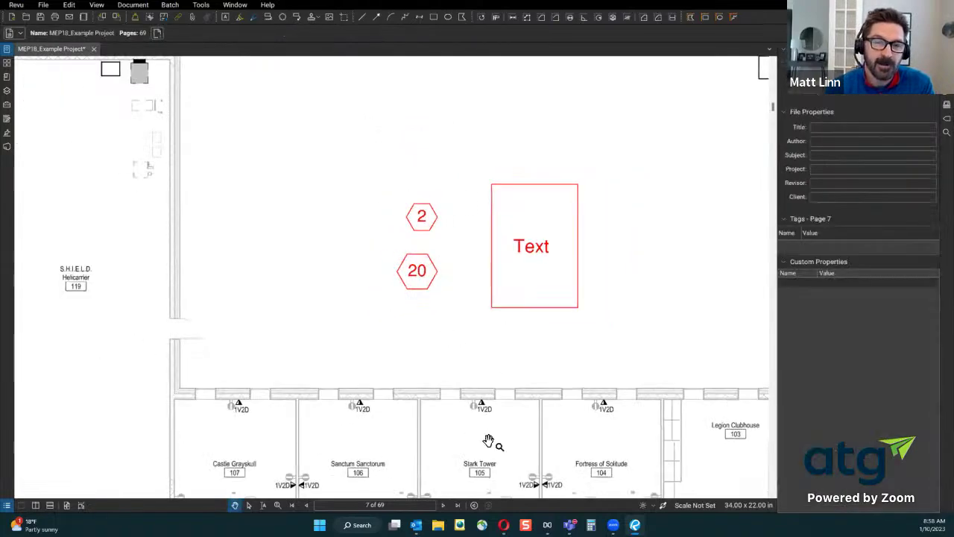
scroll(488, 440, "up", 5)
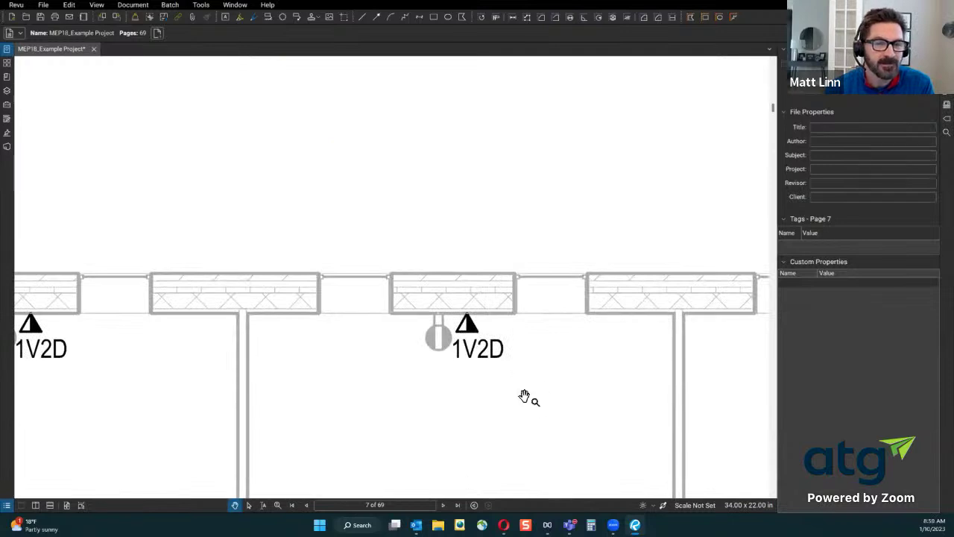
scroll(511, 409, "down", 4)
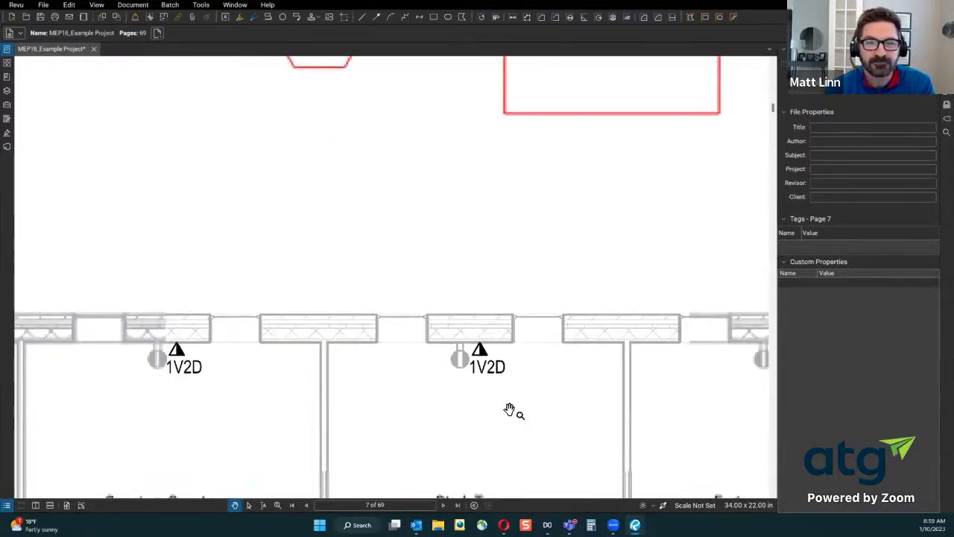
scroll(362, 94, "up", 3)
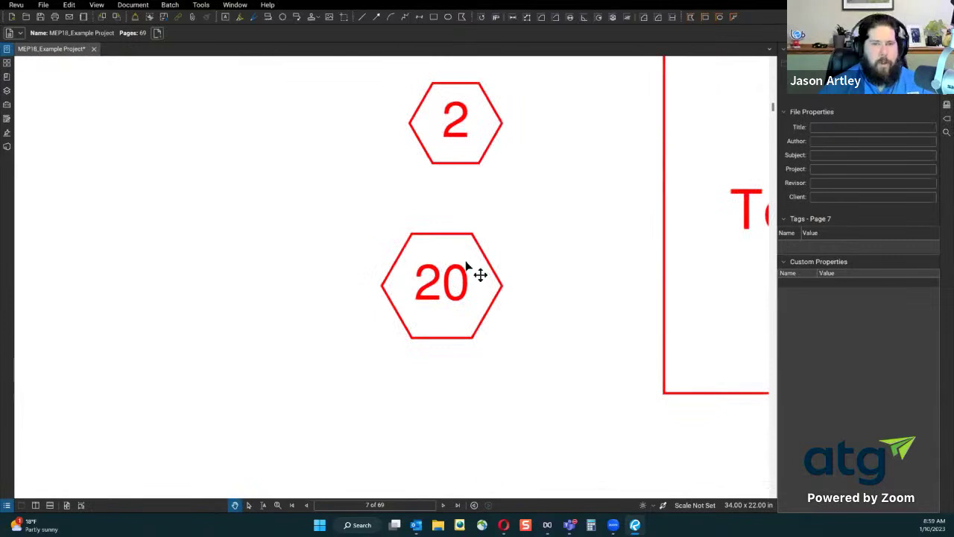
scroll(477, 272, "down", 5)
scroll(466, 264, "down", 3)
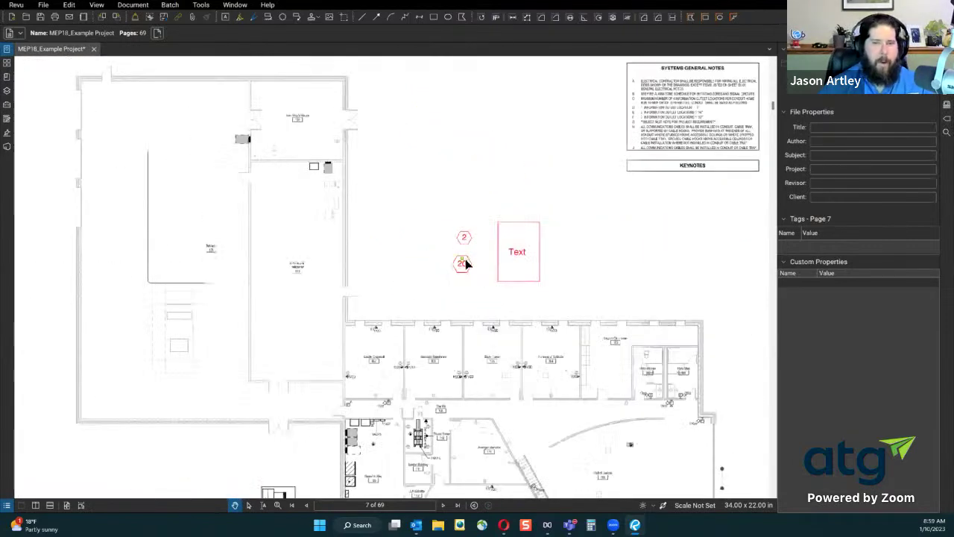
scroll(463, 262, "up", 1)
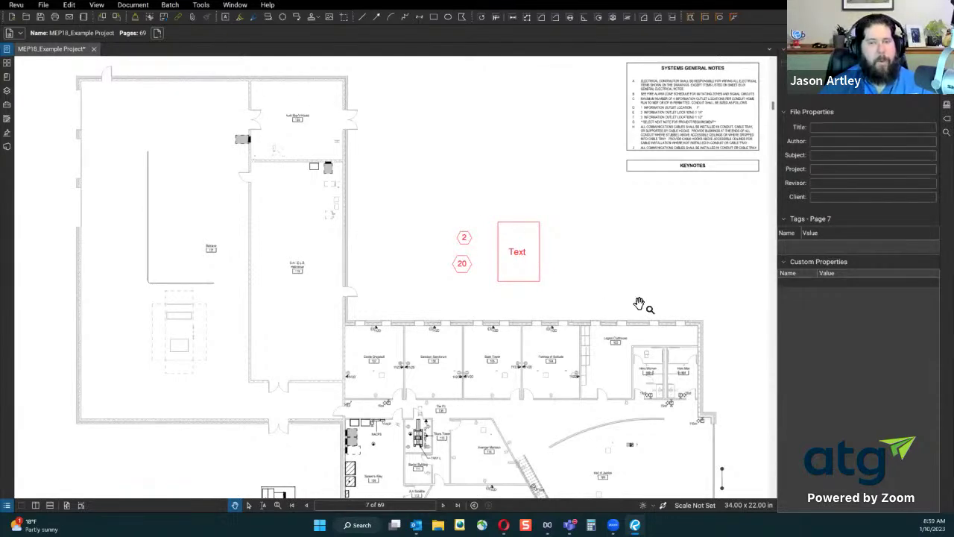
left_click_drag(425, 207, 420, 205)
Examine the revision table in the sheet's title block, and look through the markup tools and the available toolbars
scroll(420, 205, "down", 3)
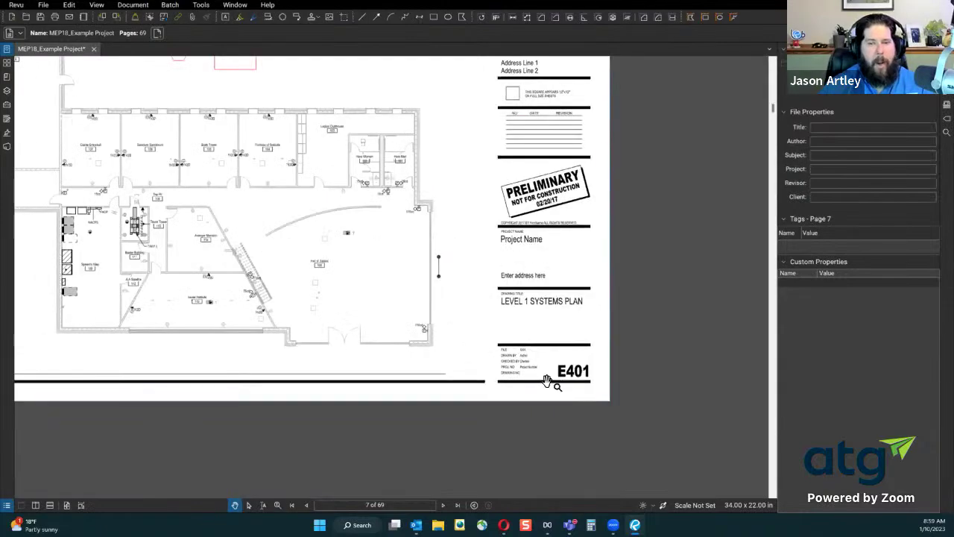
scroll(550, 383, "up", 3)
scroll(524, 215, "up", 5)
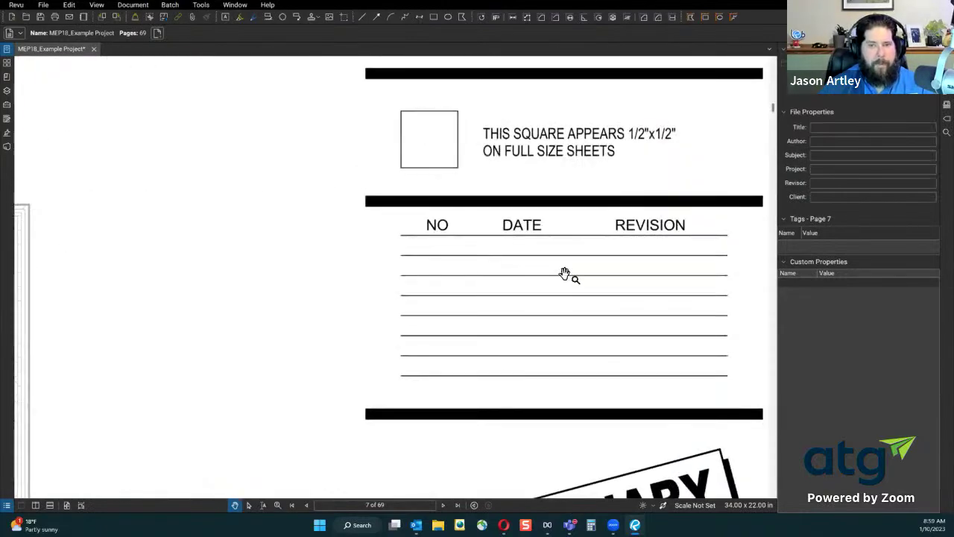
left_click_drag(556, 296, 537, 304)
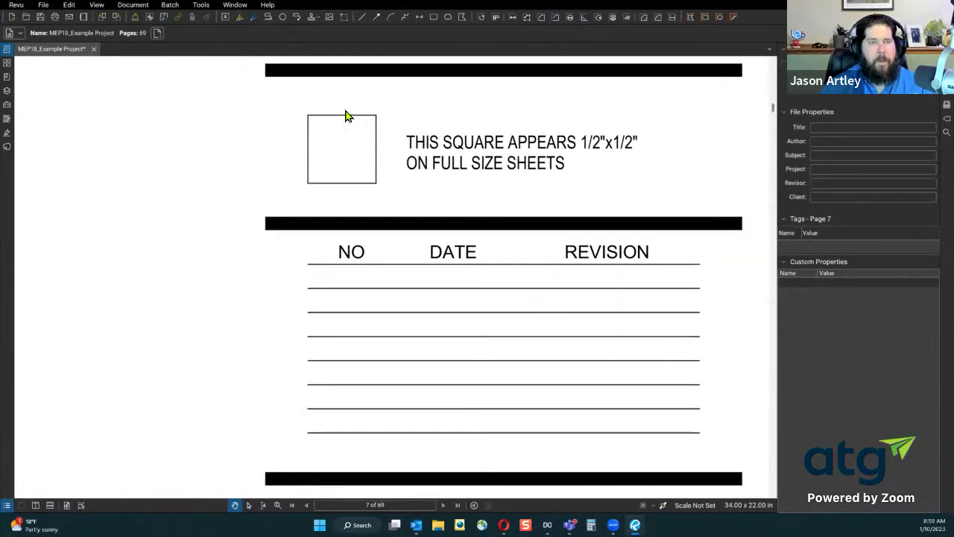
left_click(202, 5)
mouse_move(211, 14)
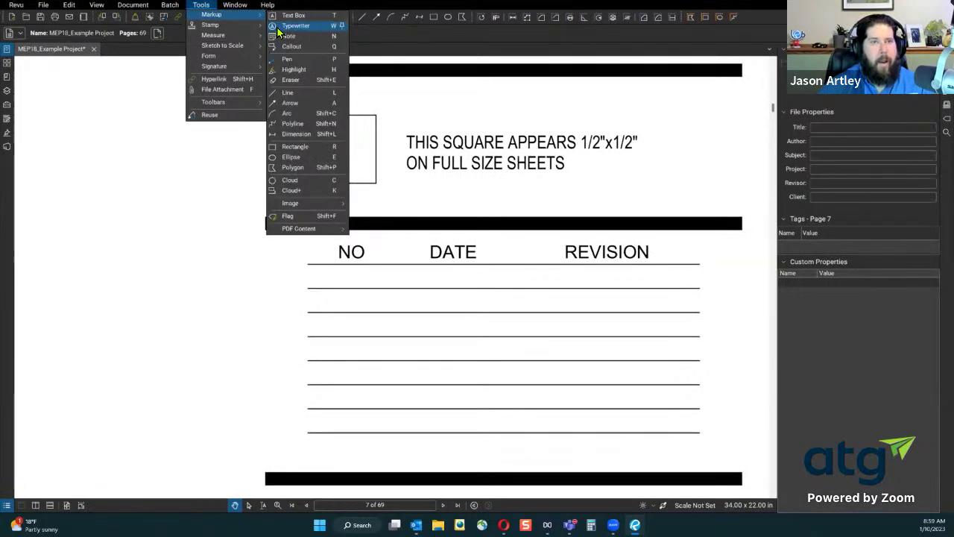
left_click(405, 96)
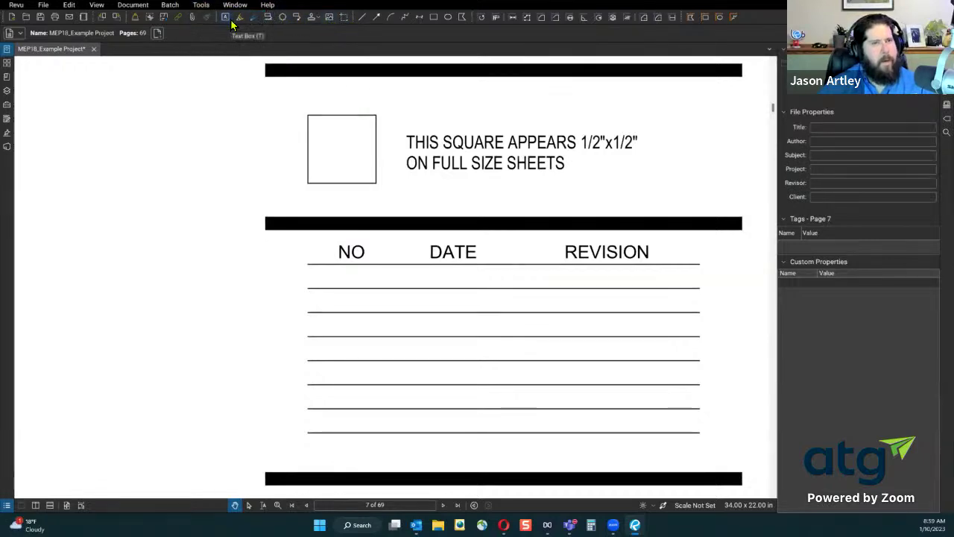
right_click(227, 19)
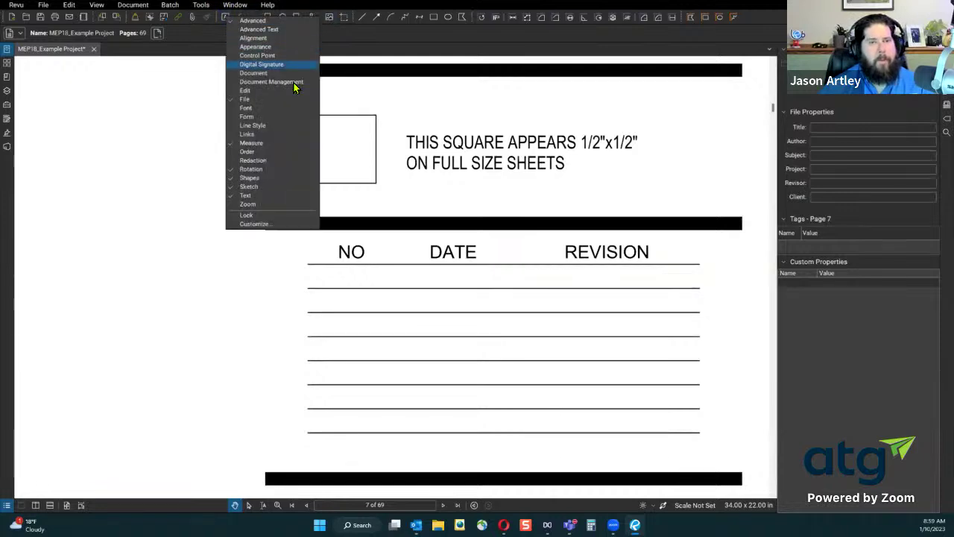
left_click(447, 112)
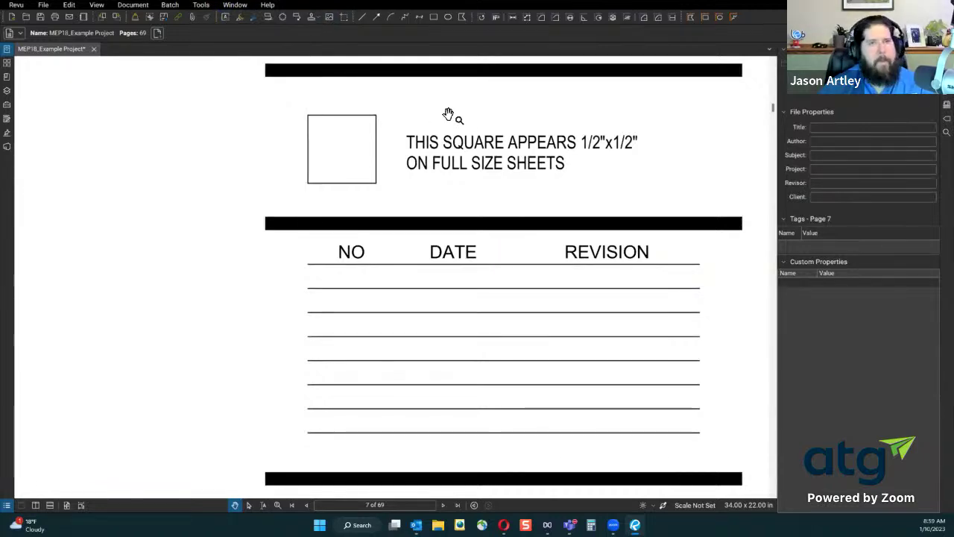
With the Typewriter tool, enter 1-10-2023 and 1-11-2023 on the first two rows of the revision table's DATE column
left_click(201, 5)
mouse_move(262, 15)
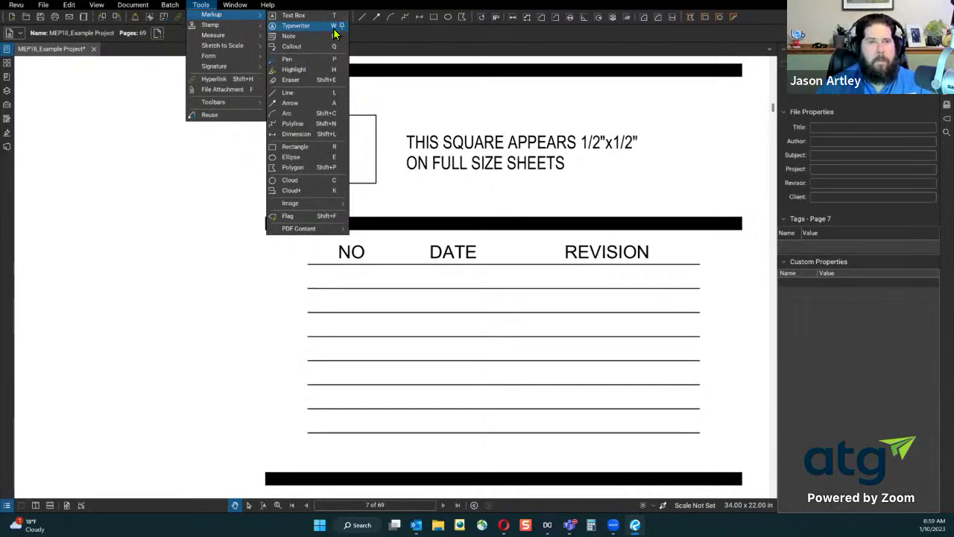
left_click(334, 34)
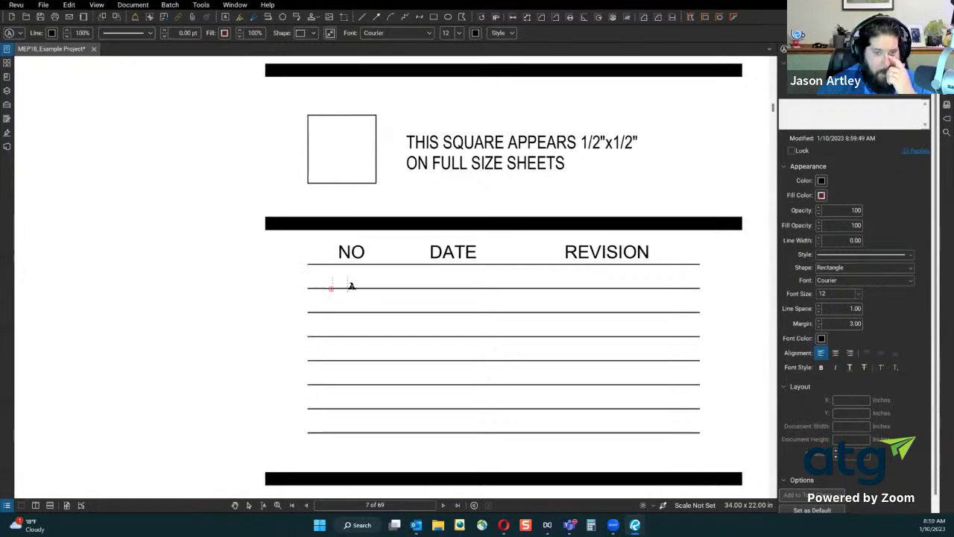
left_click(425, 286)
type("1-10-2023")
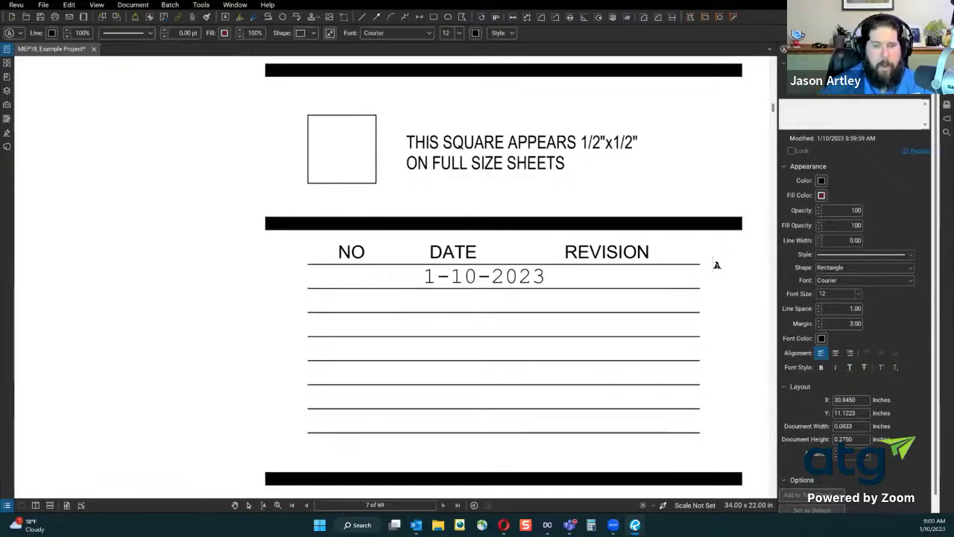
key("Return")
type("1-11-")
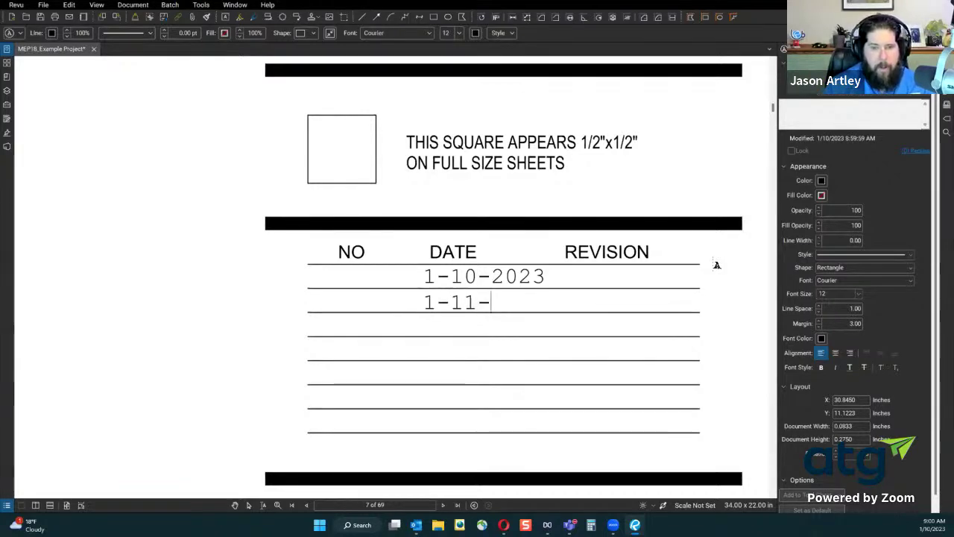
type("2023")
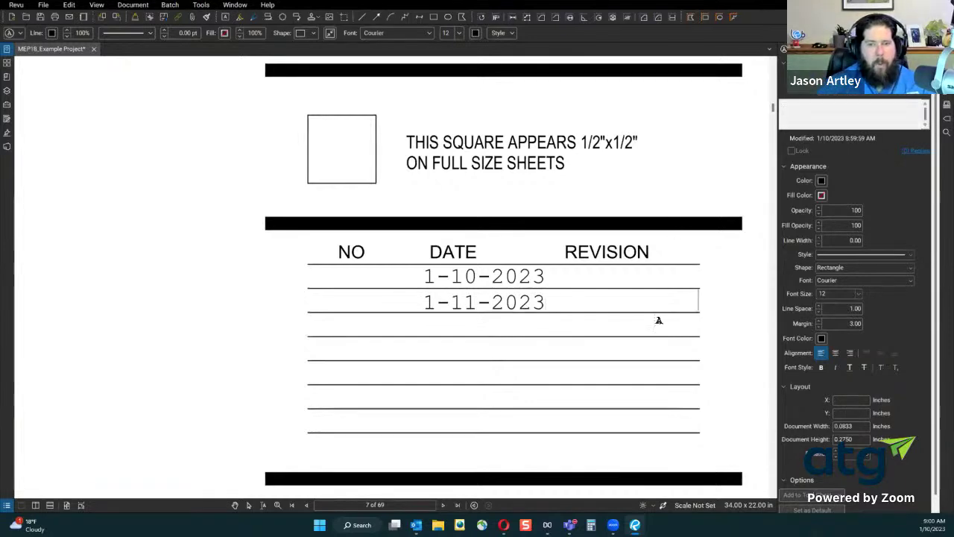
Nudge the typewritten dates slightly left and add the lines wetwtwt, wetwet and werwrwerw below them
left_click(560, 335)
left_click(536, 313)
left_click_drag(536, 313, 521, 301)
double_click(524, 299)
left_click(543, 304)
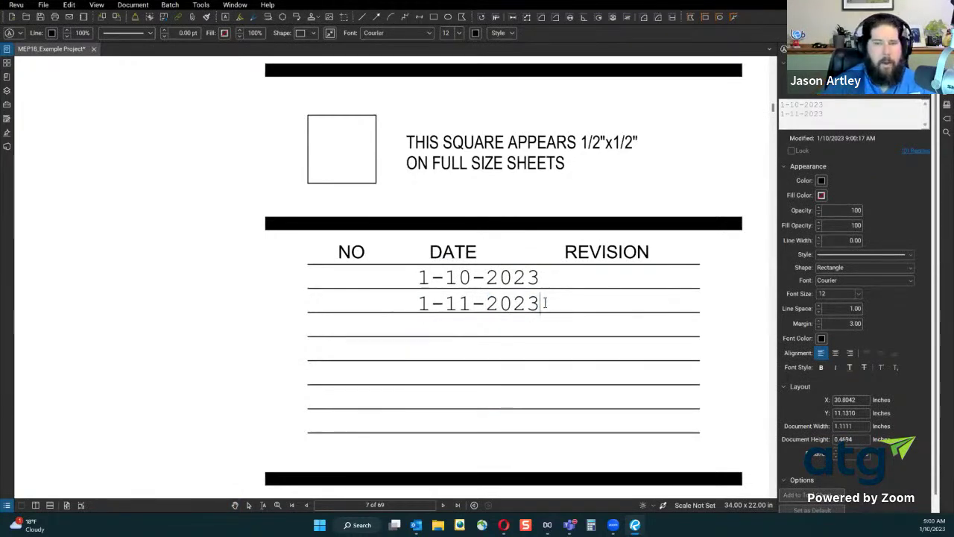
key("Return")
type("wetwtwt")
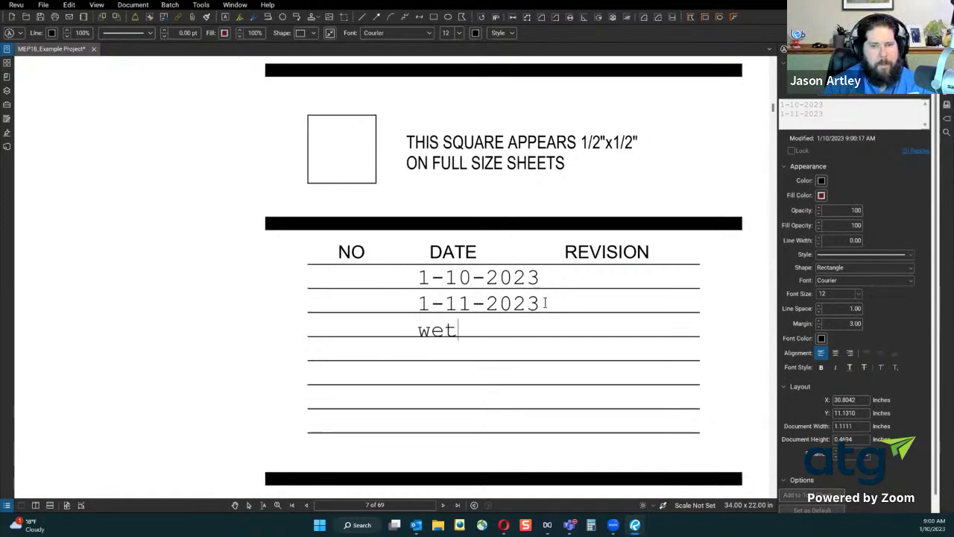
key("Return")
type("wetwet")
key("Return")
type("werwrwerw")
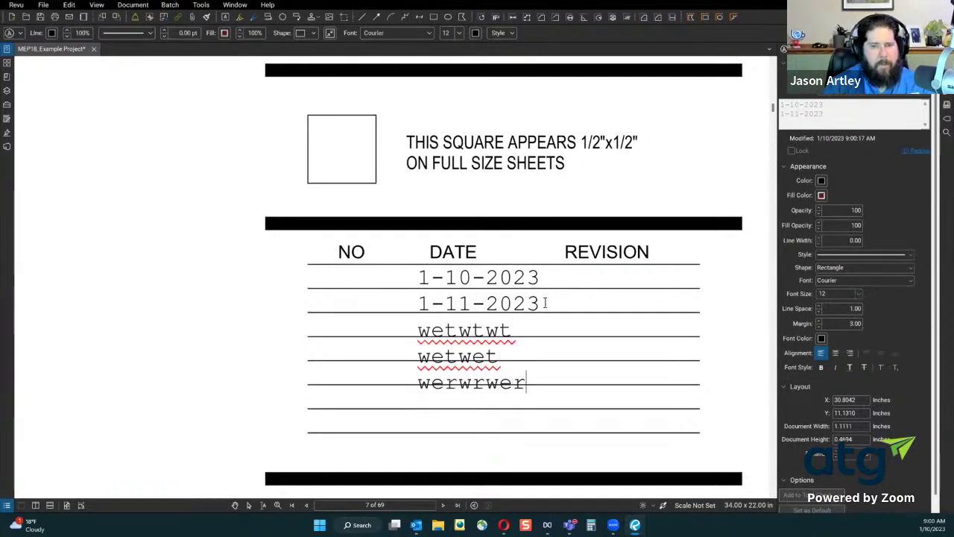
key("Return")
left_click(522, 360)
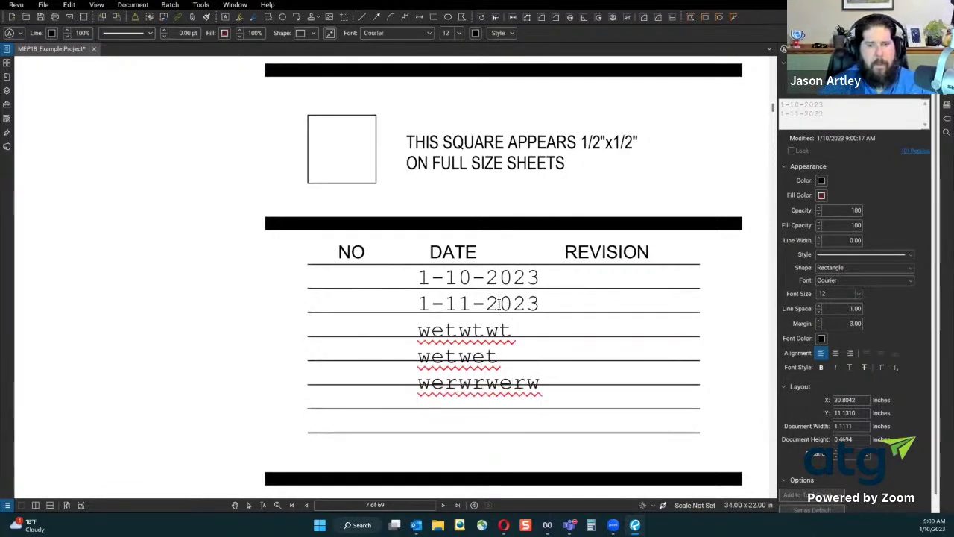
key("Escape")
Shift the typewritten text slightly down within the DATE column and review the commands available for it
left_click_drag(521, 305, 537, 377)
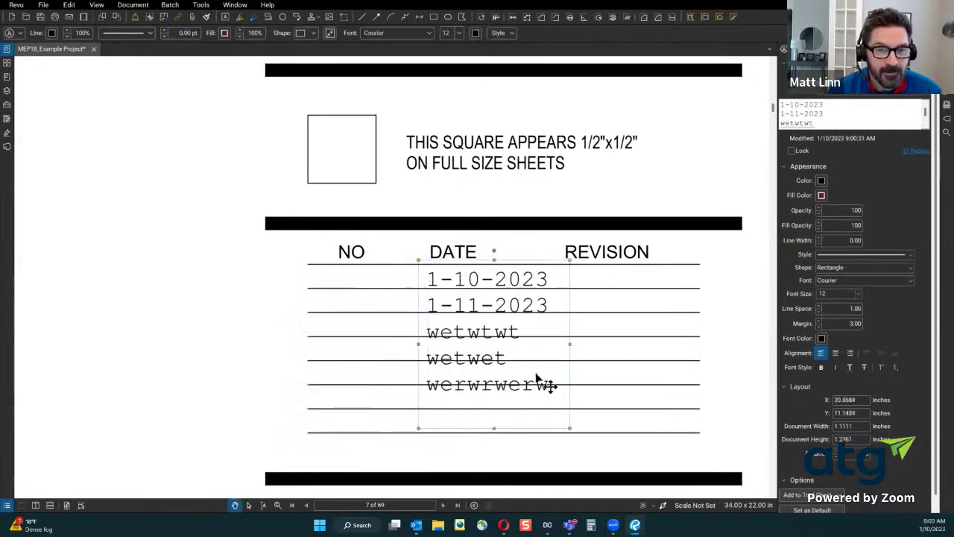
left_click_drag(488, 346, 523, 357)
left_click_drag(504, 313, 495, 326)
right_click(496, 326)
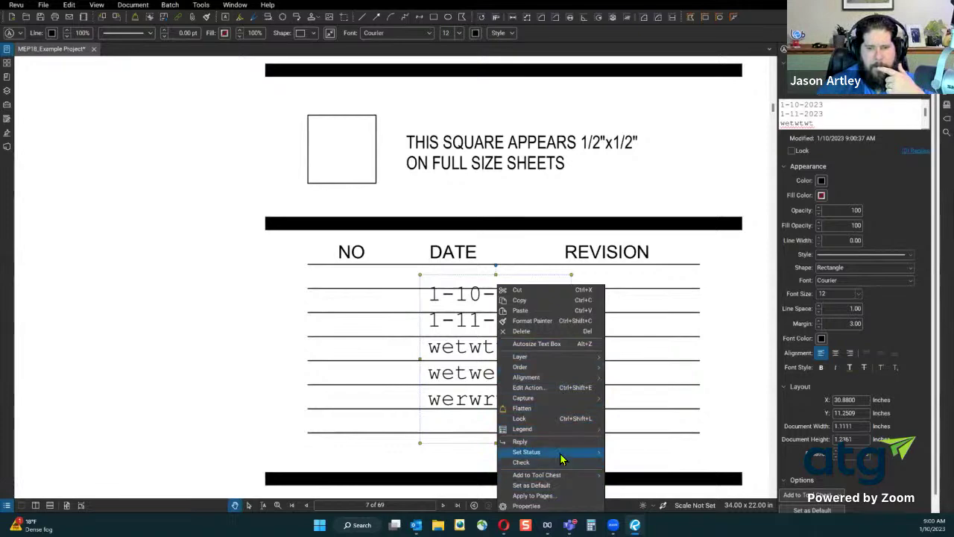
mouse_move(549, 361)
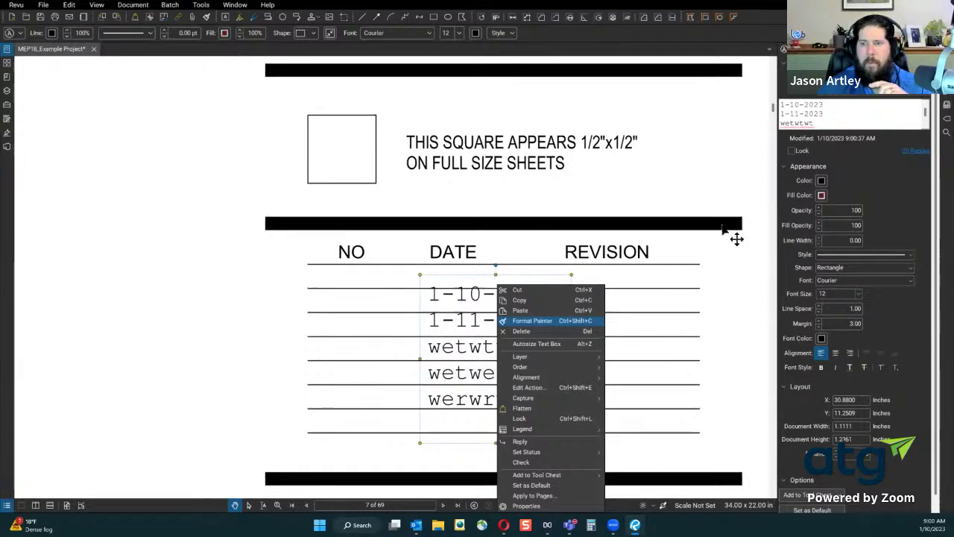
left_click(704, 269)
Show the Markups List and move the typewritten text out of the revision table to the blank area left of the address lines
scroll(700, 270, "down", 3)
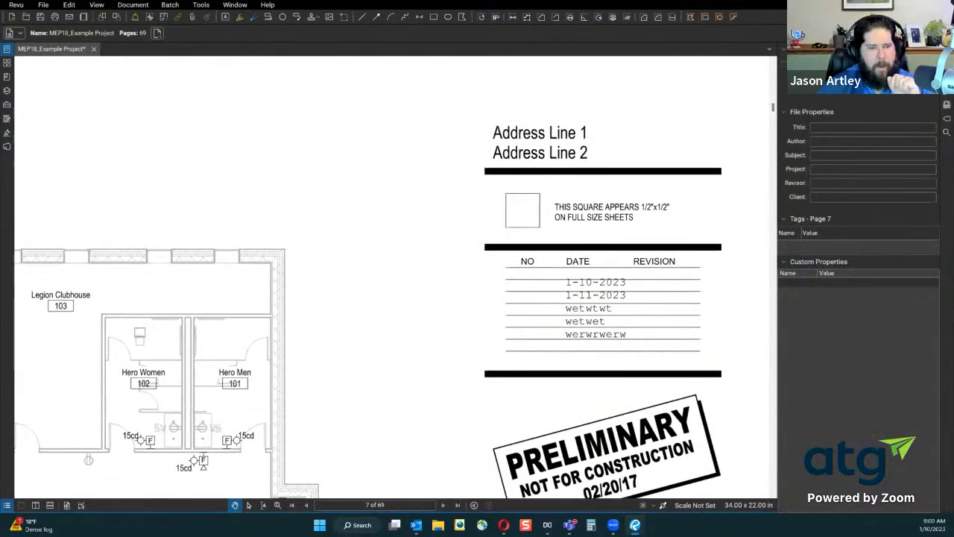
left_click(7, 505)
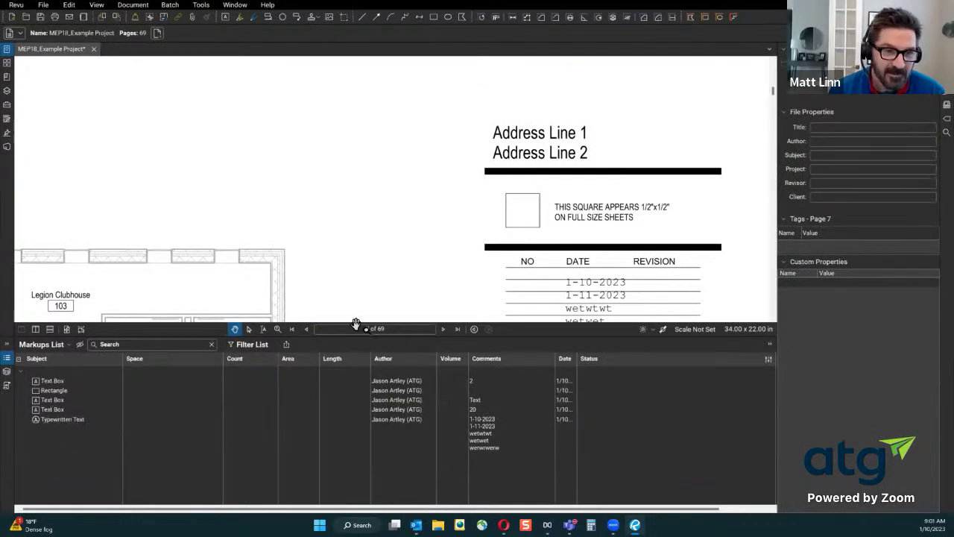
left_click_drag(596, 298, 394, 162)
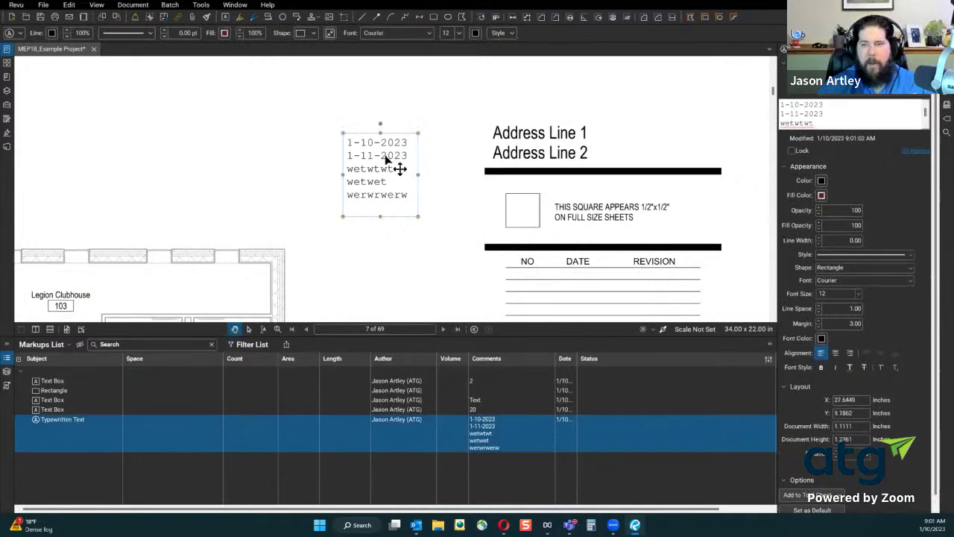
Give the typewritten text a bright green fill and change its shape to Circle
left_click(821, 195)
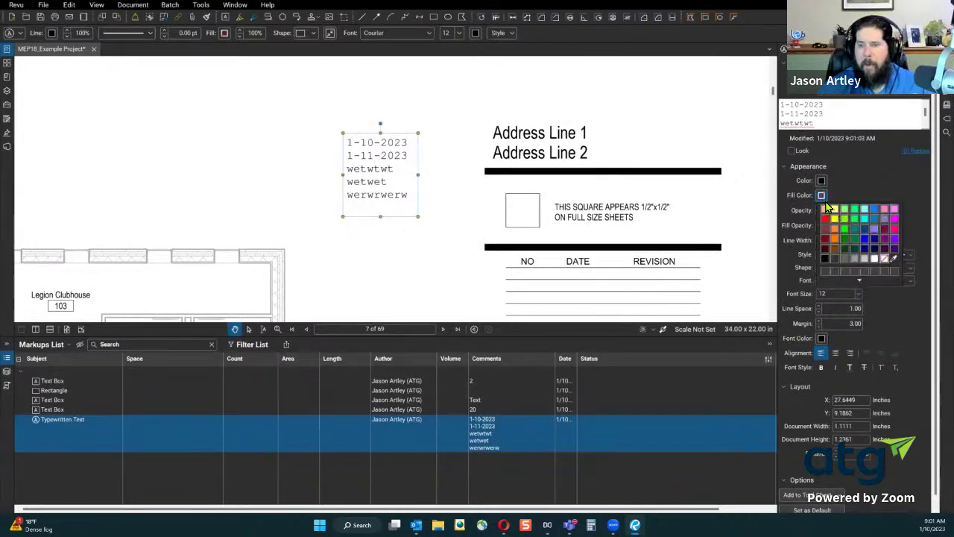
left_click(844, 228)
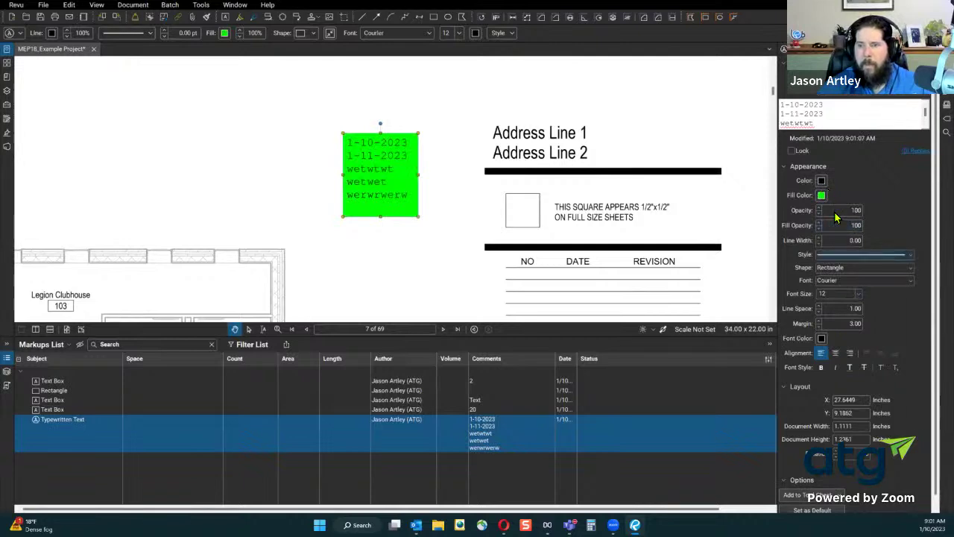
left_click(848, 270)
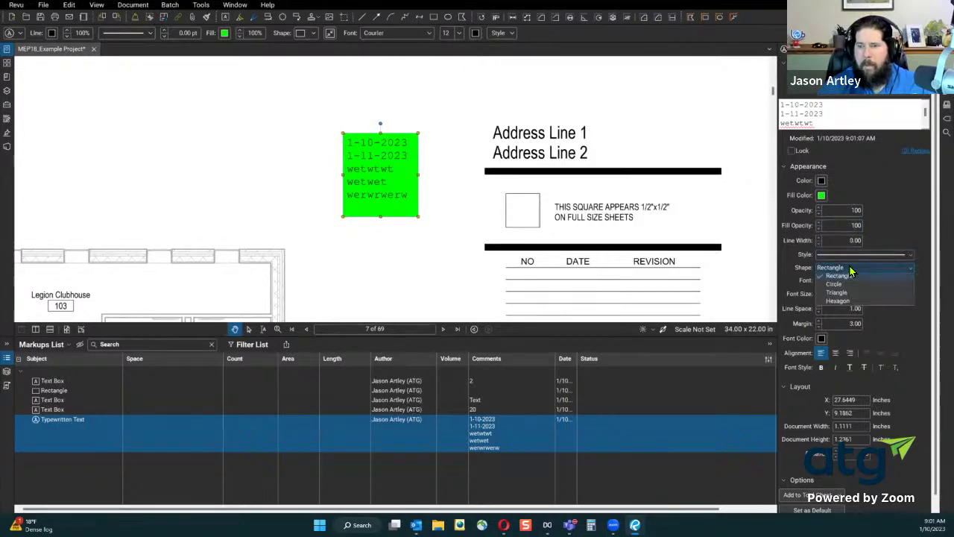
left_click(854, 286)
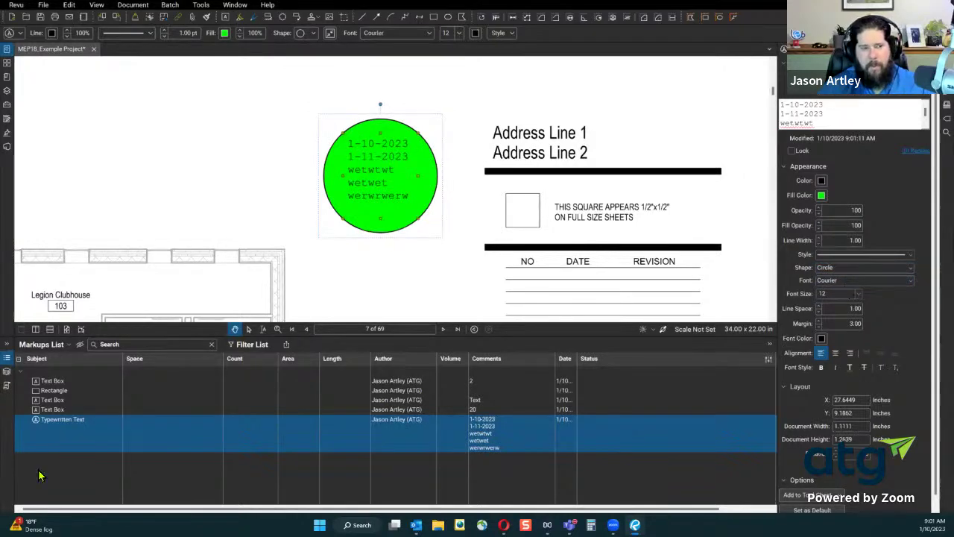
Change the typewritten text's shape to Rectangle and set its margin to 4.00
left_click(78, 425)
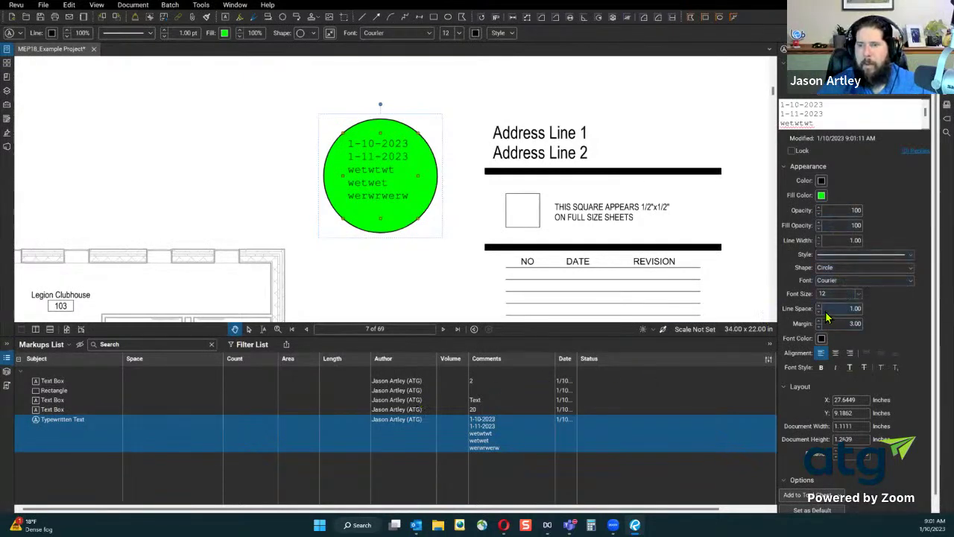
left_click(835, 268)
left_click(846, 283)
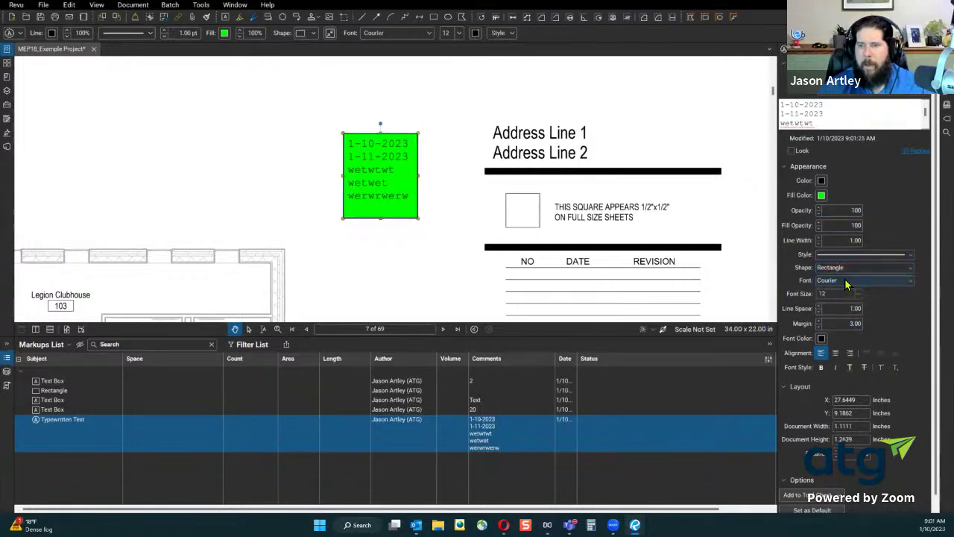
left_click(818, 320)
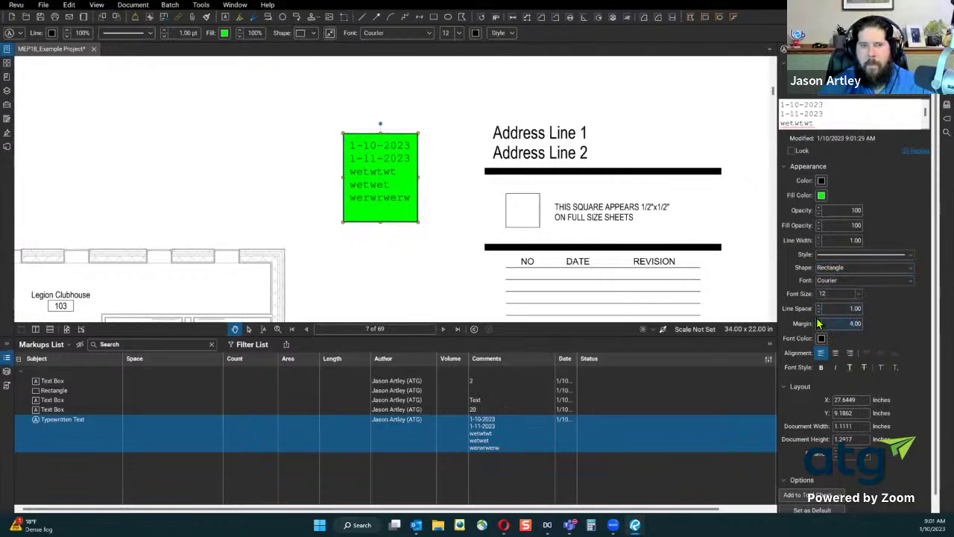
Set the margin of the green typewritten text to 5.00 and deselect it
left_click(817, 321)
left_click(818, 320)
left_click(818, 326)
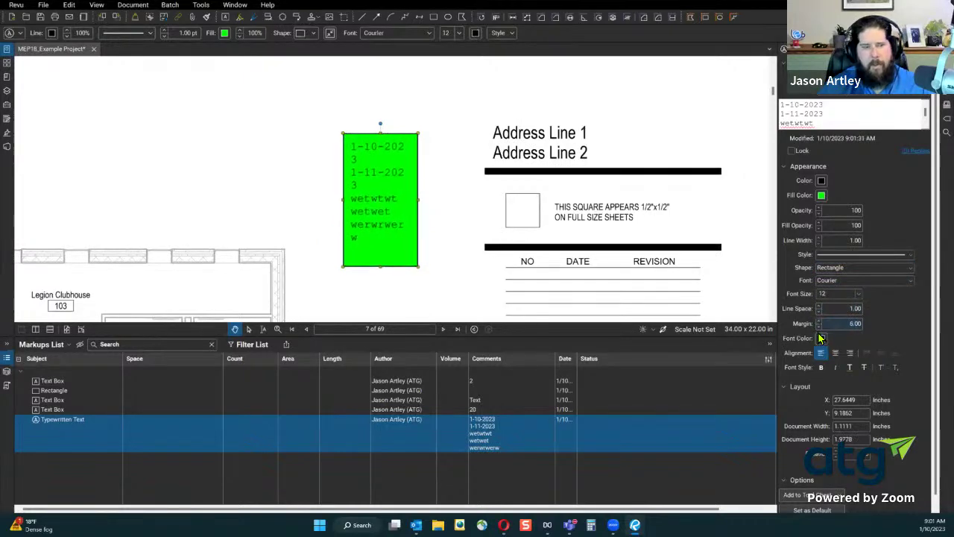
left_click(440, 251)
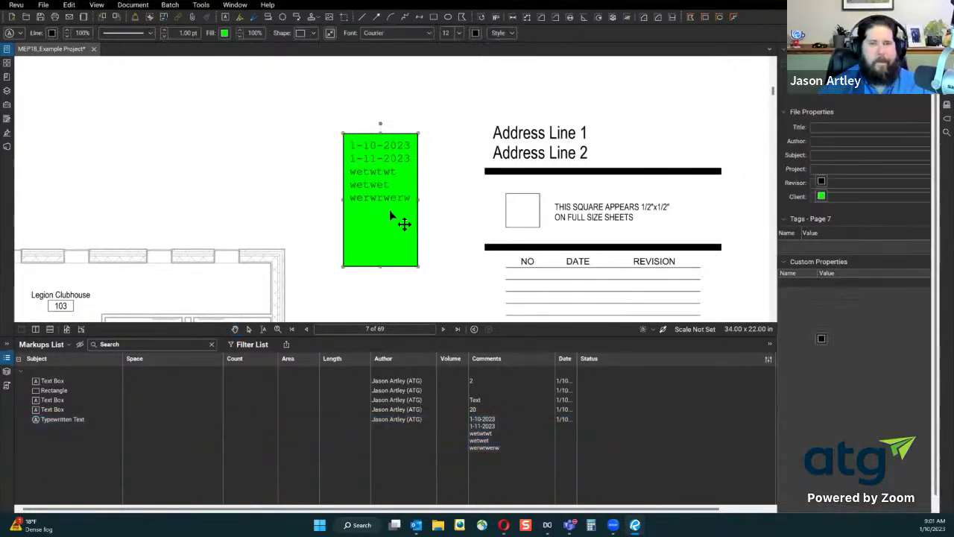
left_click(392, 216)
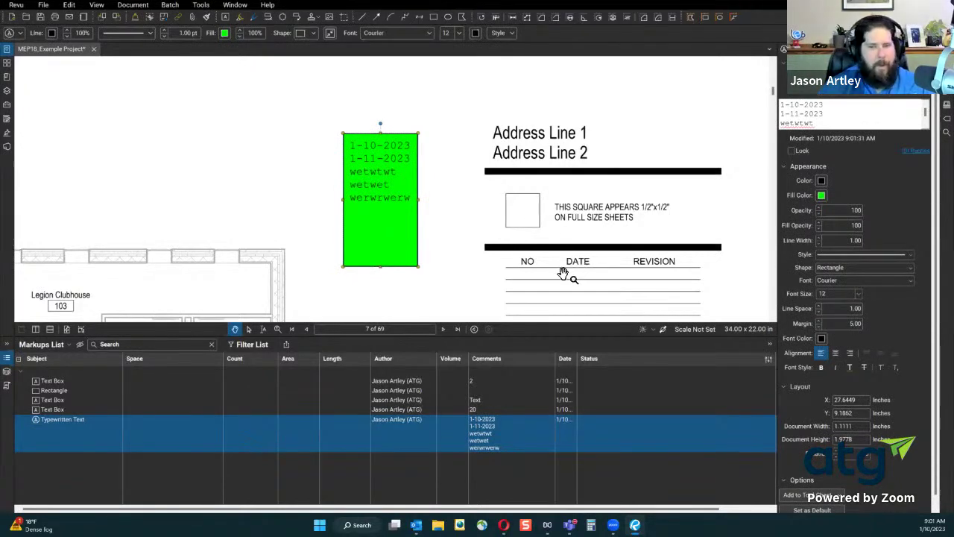
left_click_drag(622, 277, 653, 256)
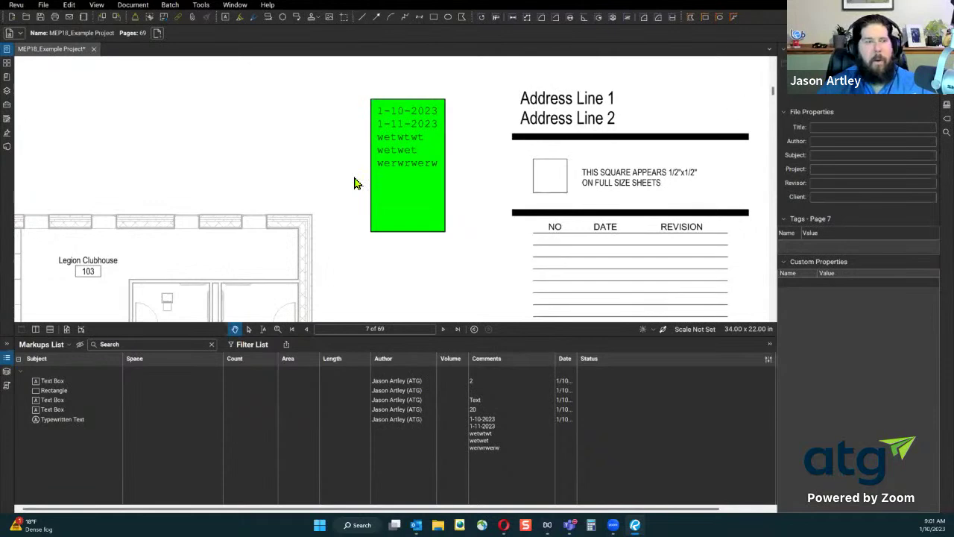
Save the green typewritten text from Recent Tools into the My Collection of Tools set and review the available tool sets
left_click(7, 104)
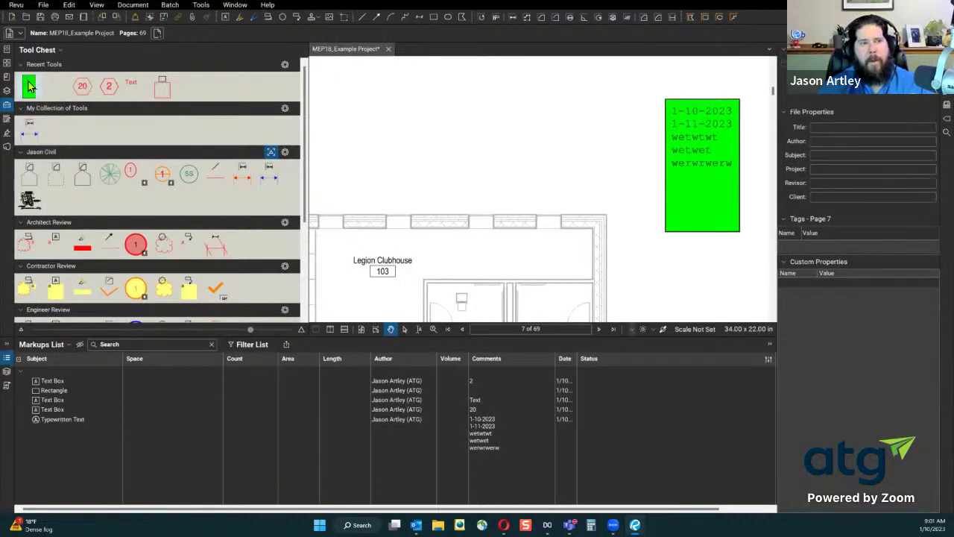
left_click_drag(28, 86, 57, 130)
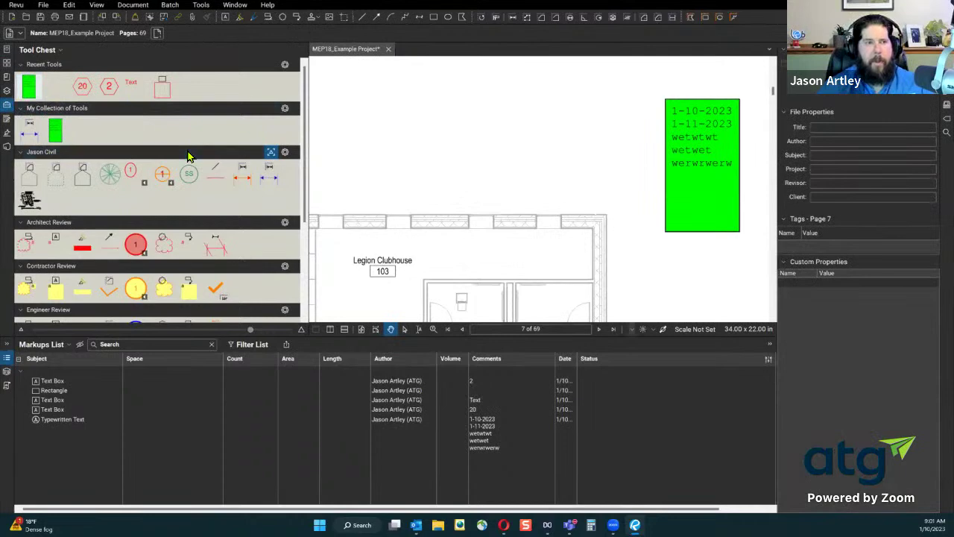
scroll(362, 217, "up", 2)
scroll(273, 213, "down", 3)
scroll(512, 207, "down", 4)
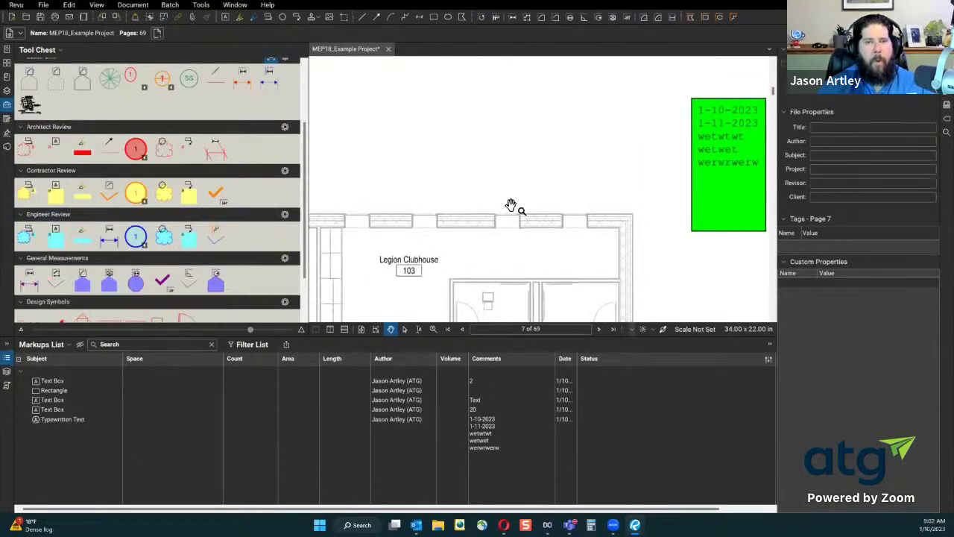
left_click_drag(504, 184, 674, 266)
scroll(285, 173, "up", 3)
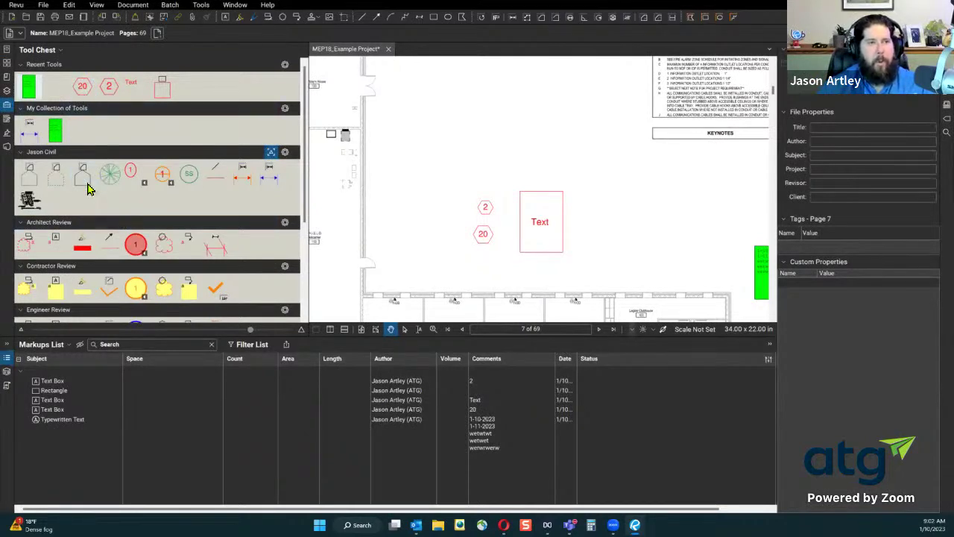
left_click(50, 52)
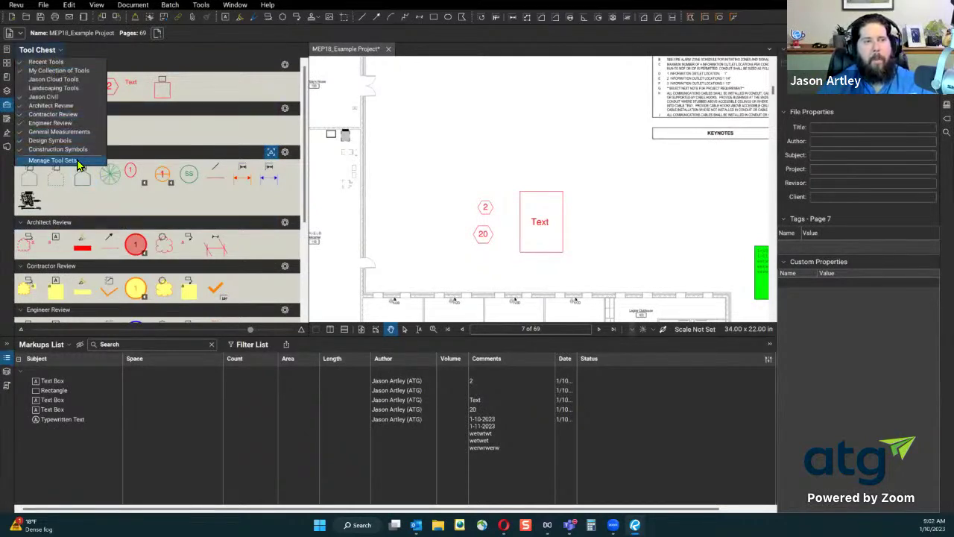
left_click(168, 136)
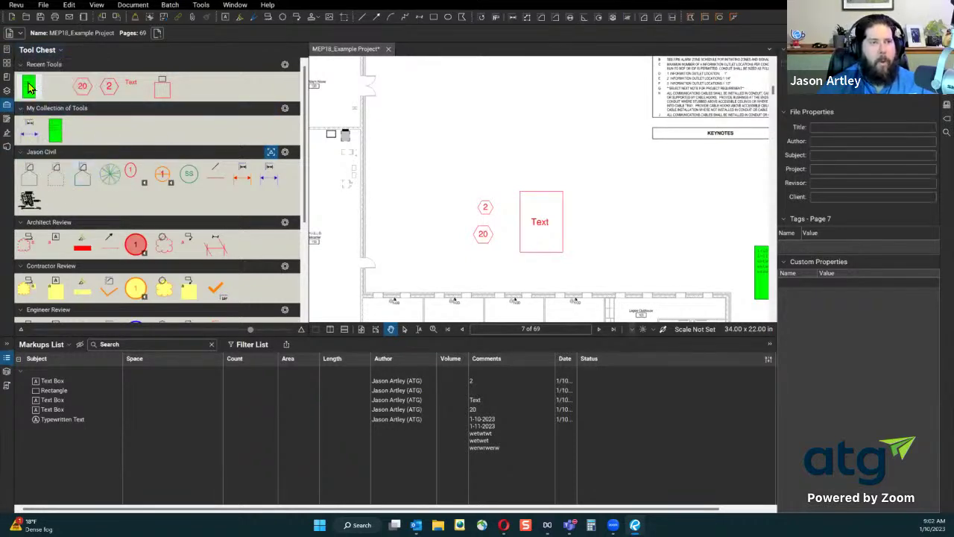
Place two copies of the saved green text tool side by side in the blank area above the red hexagon and Text markups
left_click(56, 133)
left_click(490, 142)
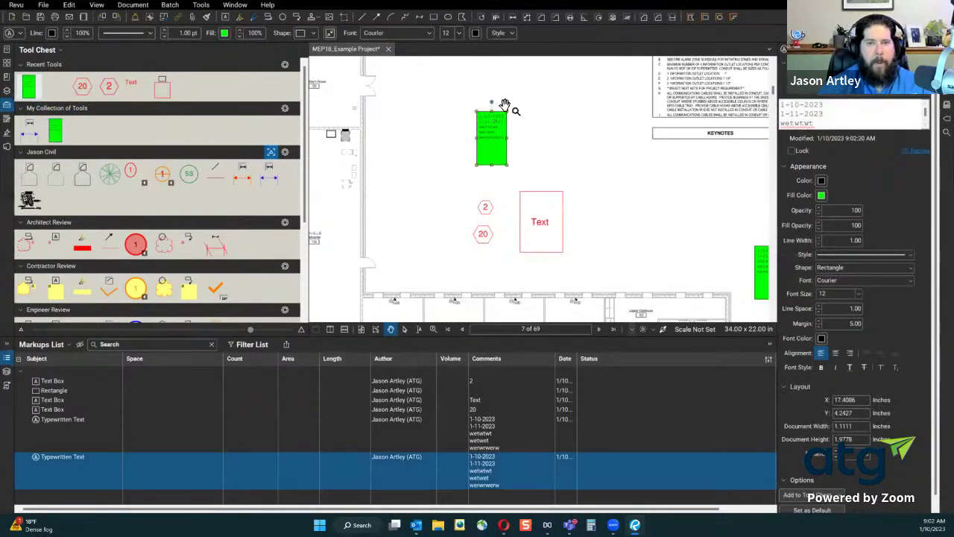
scroll(505, 104, "up", 3)
left_click(56, 132)
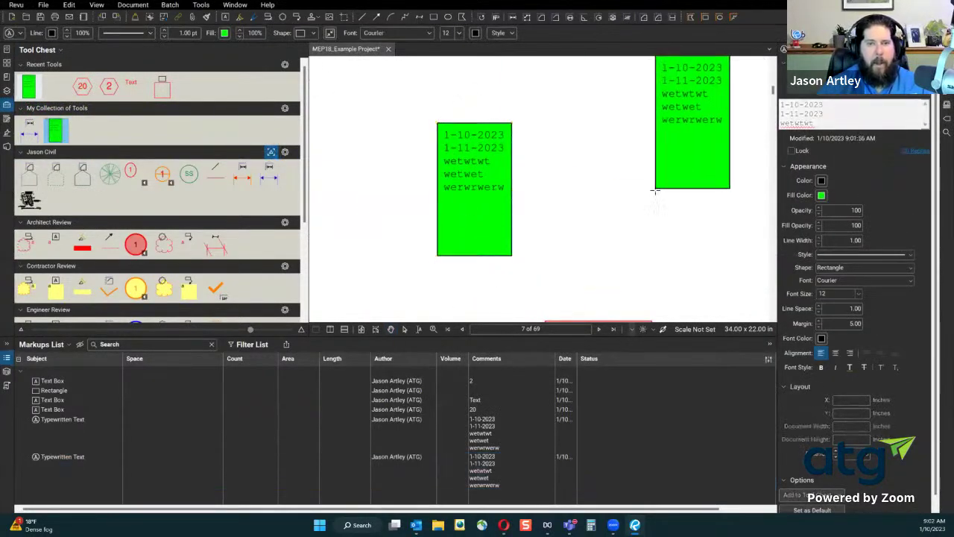
left_click(556, 250)
scroll(549, 291, "down", 5)
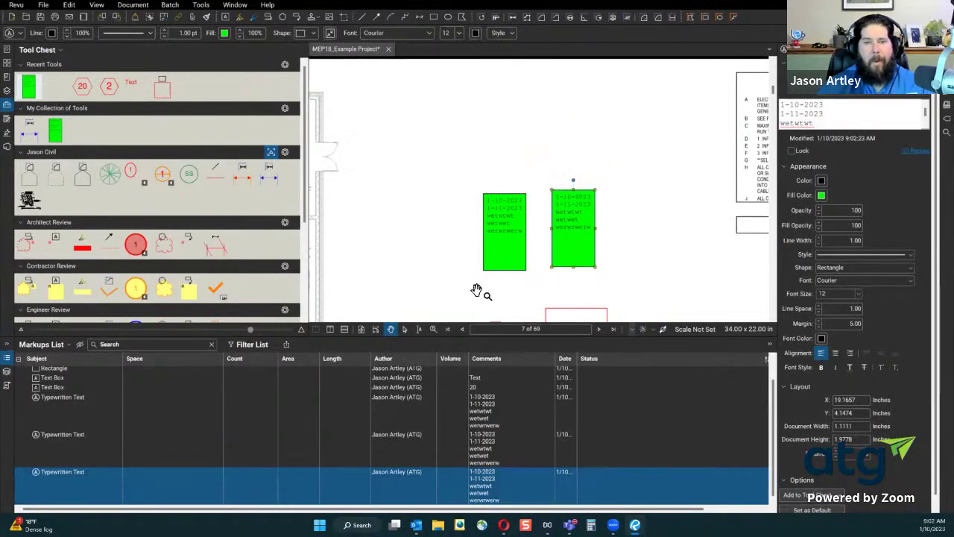
scroll(563, 212, "up", 2)
left_click(563, 187)
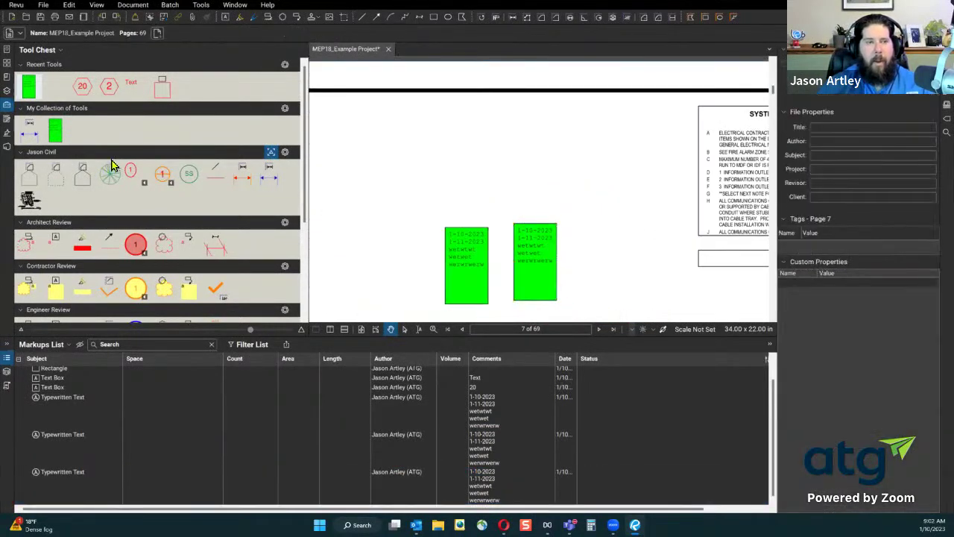
Review the commands for the saved green text tool and toggle it between drawing and properties mode, leaving it in Properties Mode
right_click(53, 138)
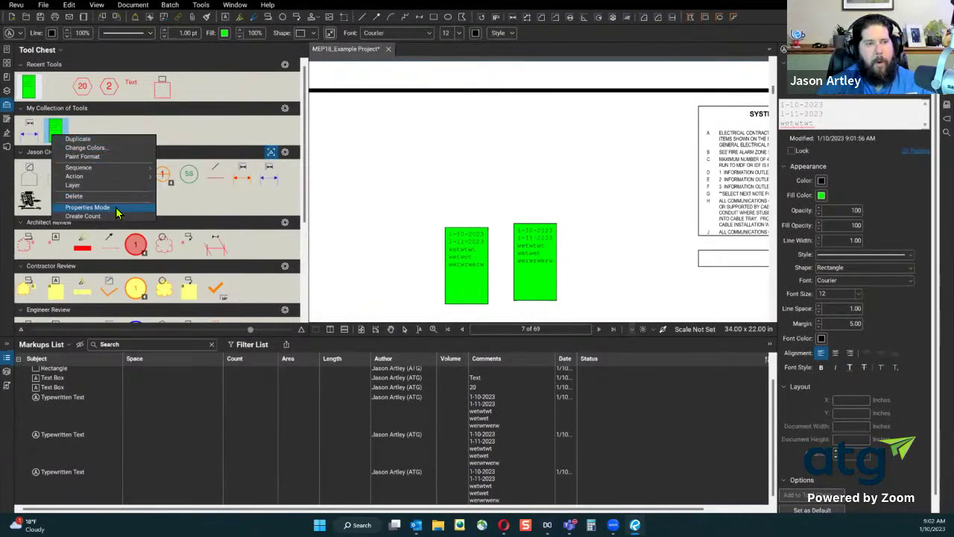
left_click(177, 124)
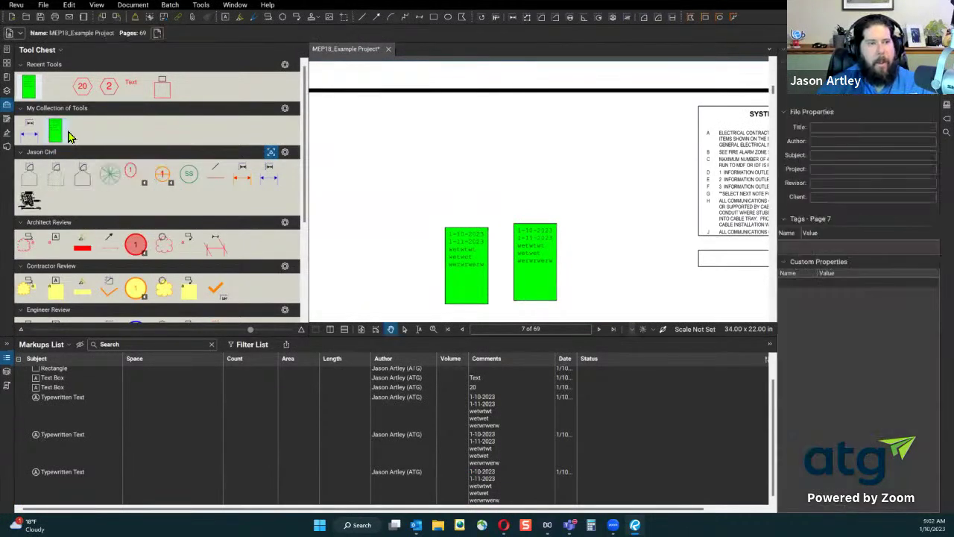
left_click(58, 130)
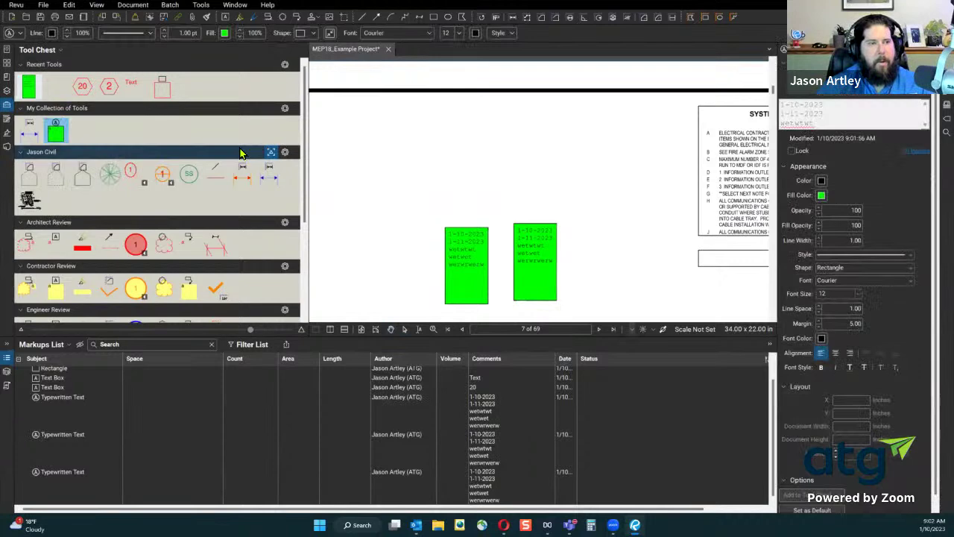
double_click(56, 126)
double_click(56, 132)
double_click(56, 132)
key("ctrl")
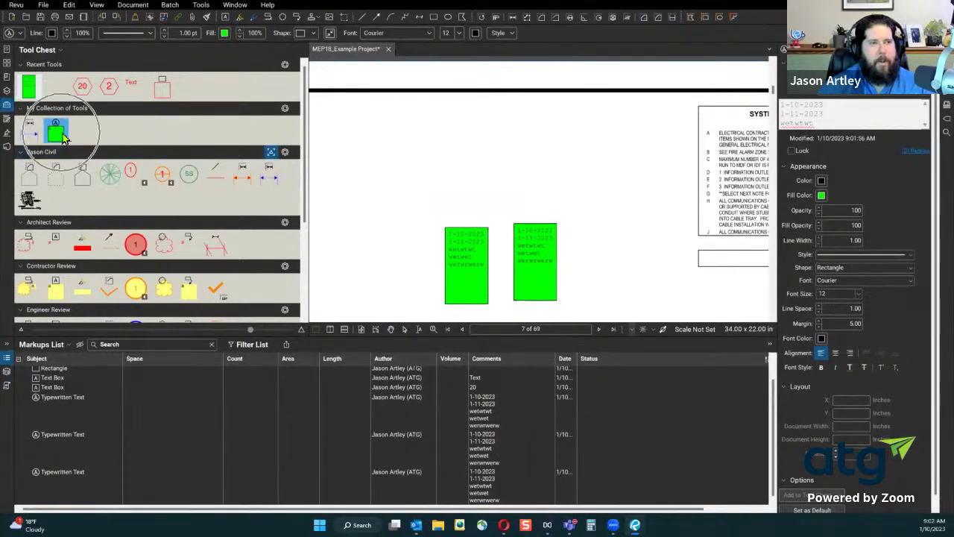
double_click(59, 136)
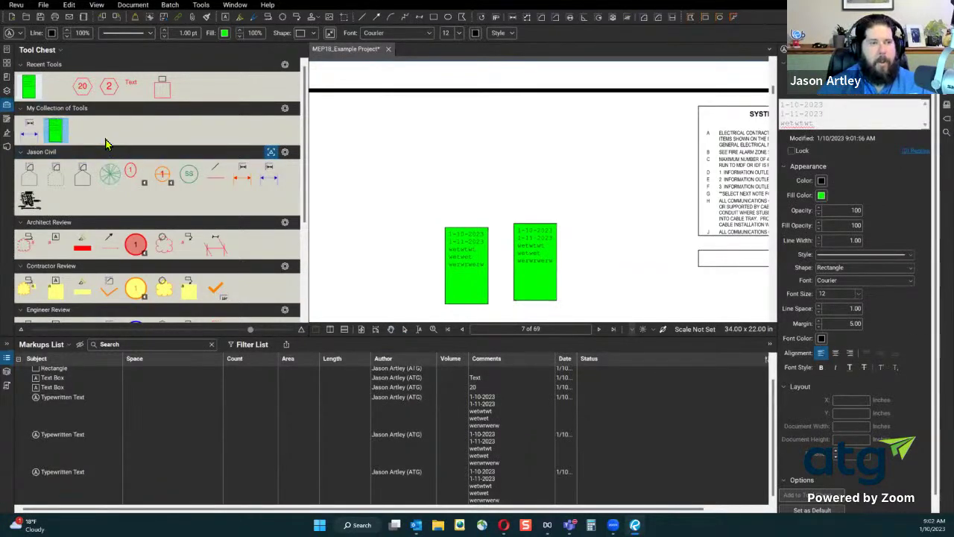
double_click(60, 135)
Add the typewritten text "Whatever" above the two green copies with the saved tool, and delete the empty text started beside it
left_click(413, 149)
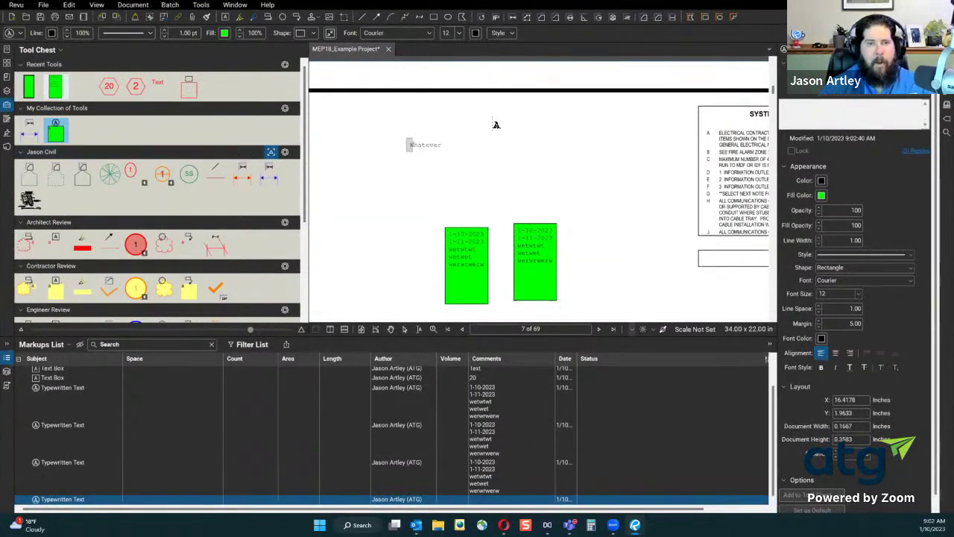
left_click(500, 133)
scroll(394, 154, "up", 5)
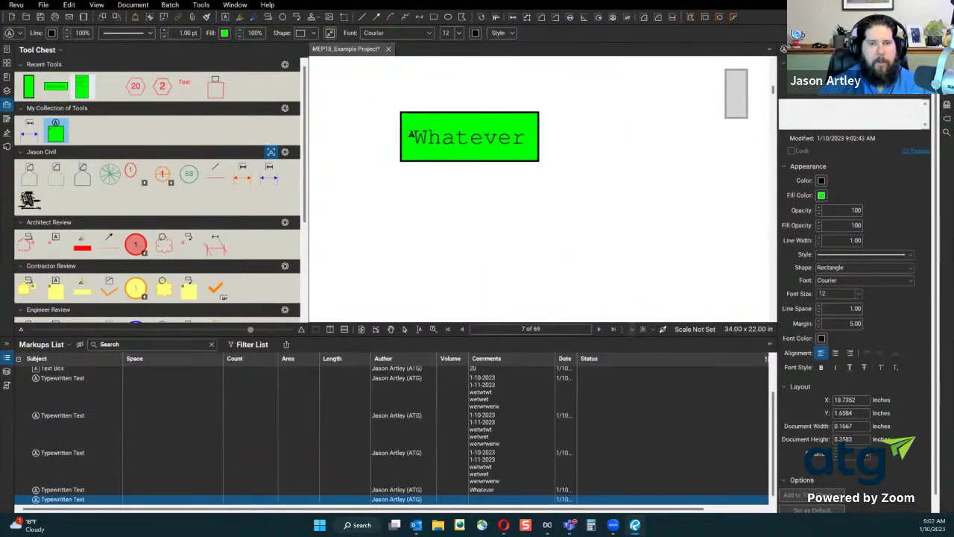
scroll(426, 199, "down", 5)
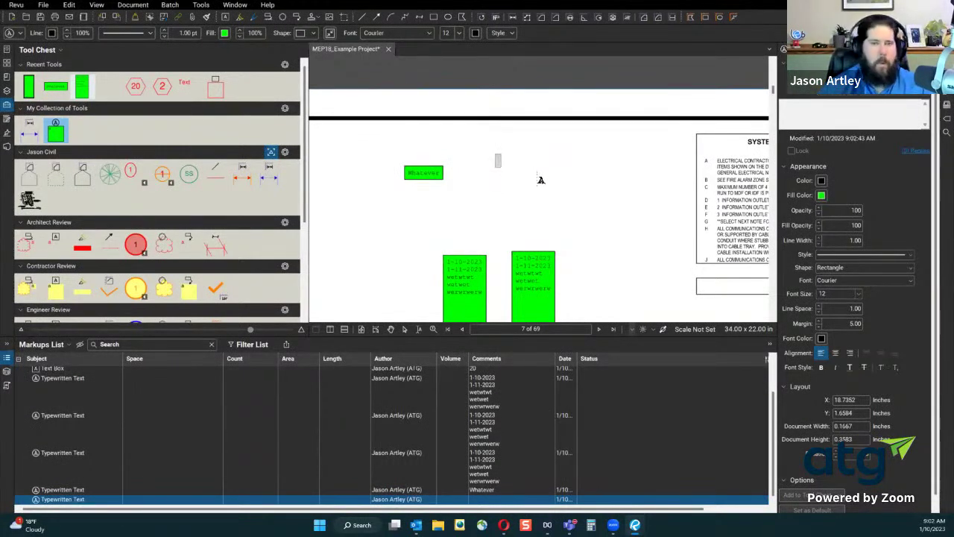
key("Delete")
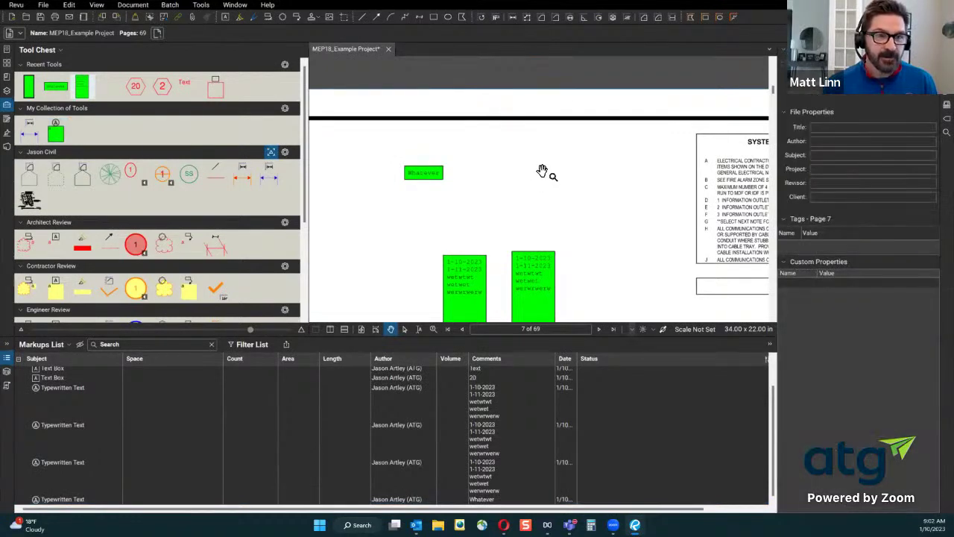
Place the Diagonal Accessibility Stall symbol from the civil tool set in the blank area near the sheet's lower left corner
left_click(28, 205)
scroll(439, 230, "down", 3)
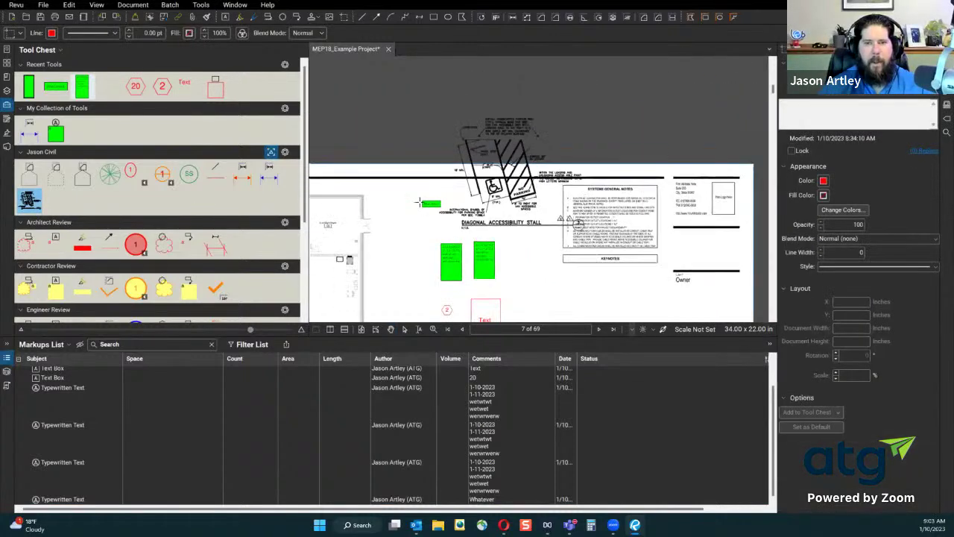
scroll(420, 202, "up", 3)
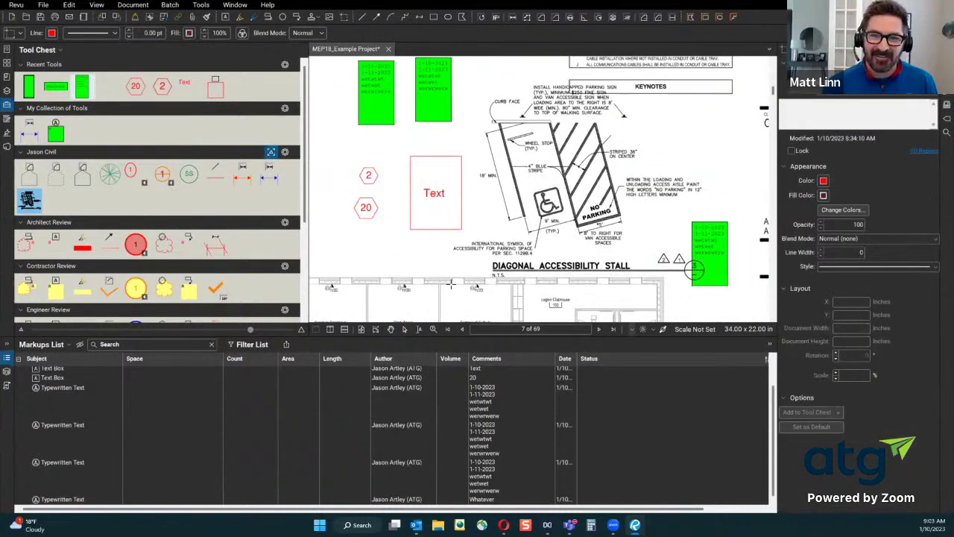
scroll(449, 282, "down", 4)
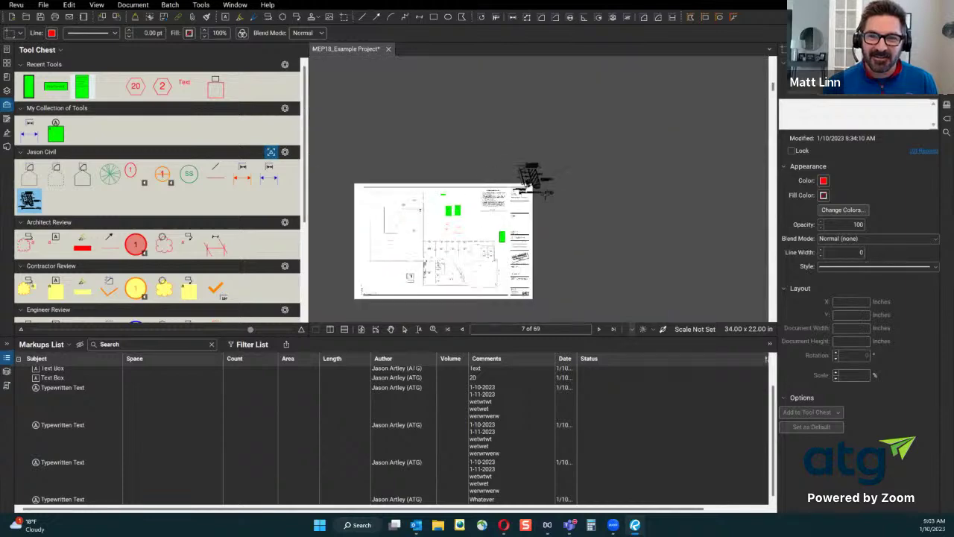
scroll(368, 275, "up", 5)
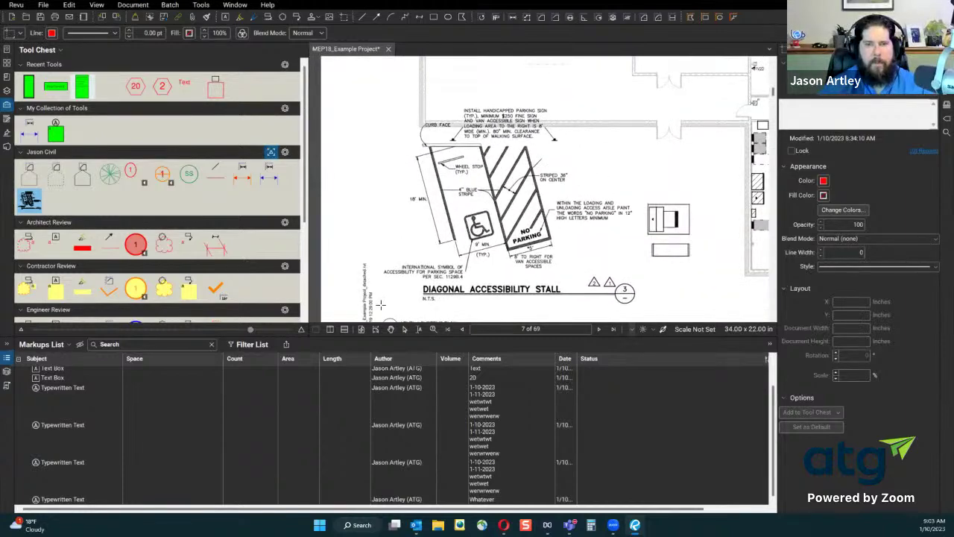
left_click(379, 309)
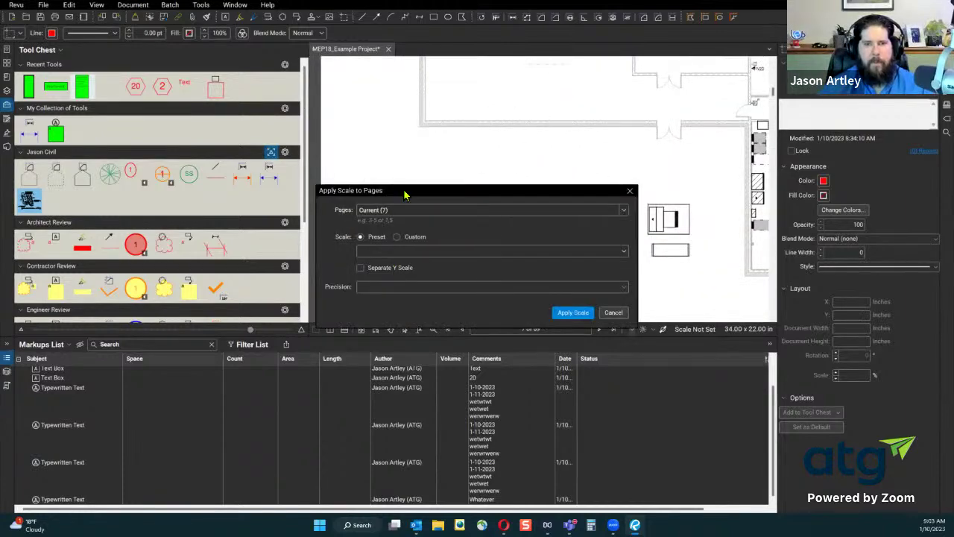
left_click(584, 314)
left_click(556, 290)
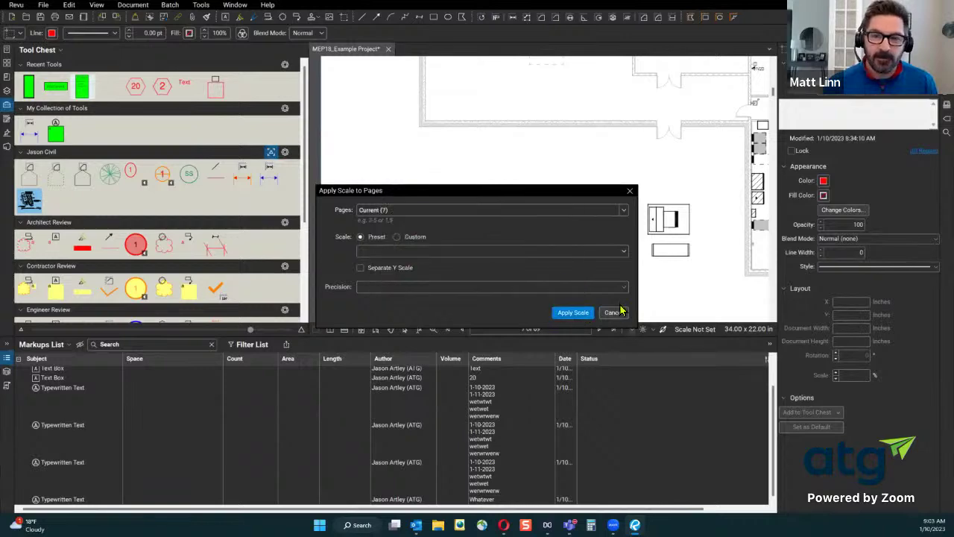
left_click(614, 312)
Hide the properties panel and the Markups List to enlarge the drawing area
mouse_move(469, 279)
left_mouse_down()
mouse_move(440, 237)
mouse_move(427, 277)
left_mouse_up()
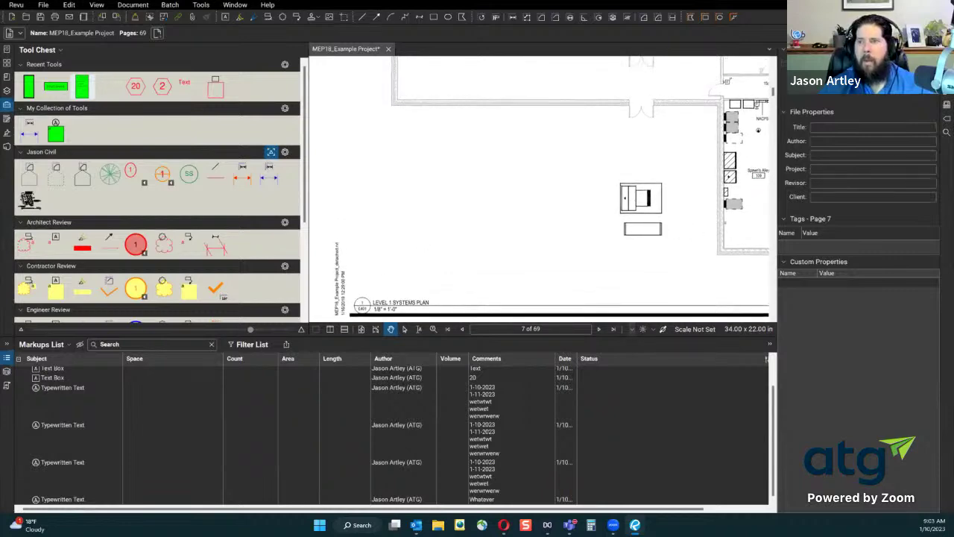
left_click(946, 49)
left_click(8, 358)
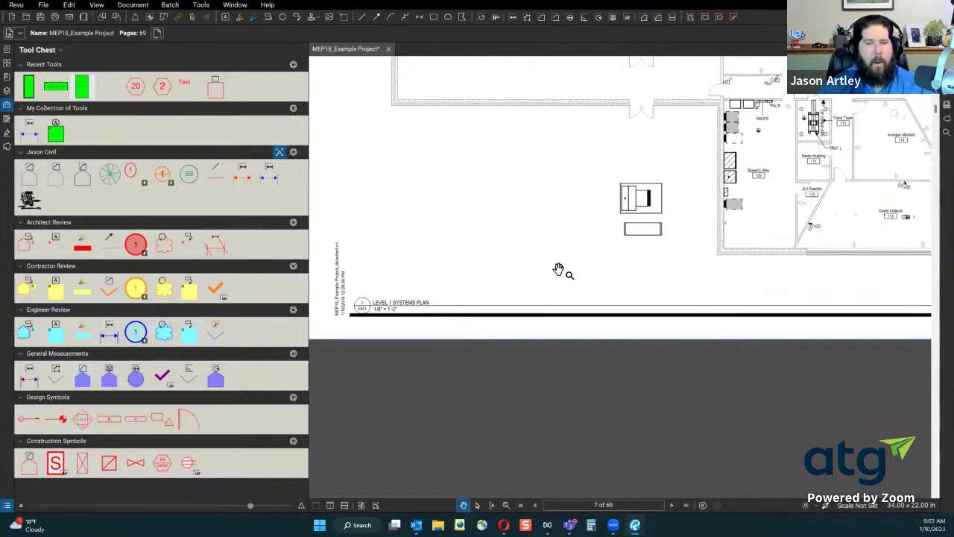
Place the saved Diagonal Accessibility Stall detail from the civil tool set in the lower-left corner of the Level 1 Systems Plan
scroll(456, 294, "down", 6)
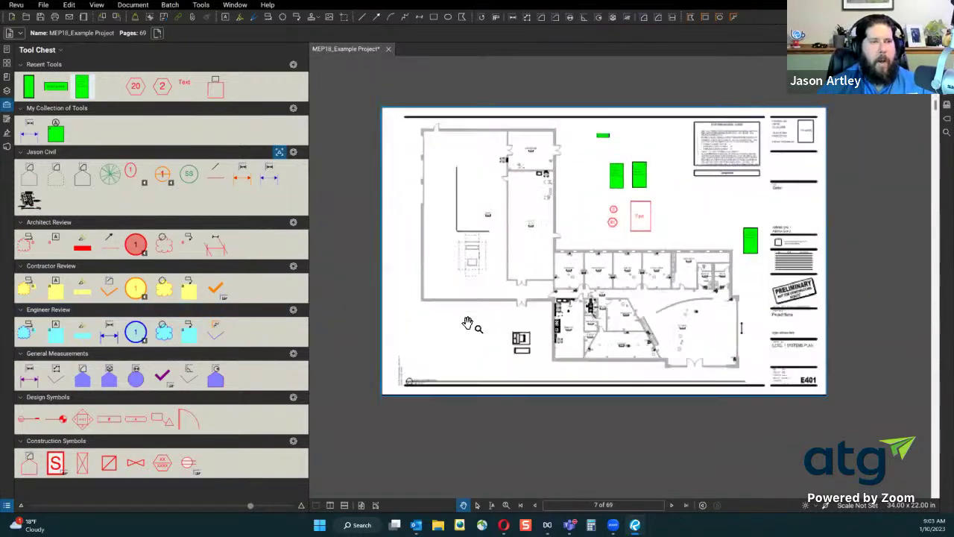
scroll(467, 322, "up", 2)
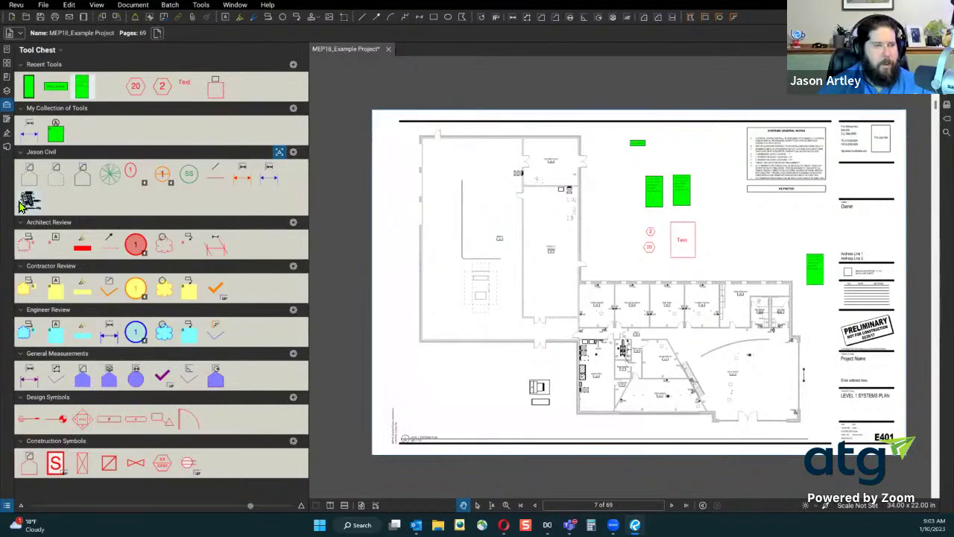
left_click(28, 200)
scroll(377, 448, "up", 2)
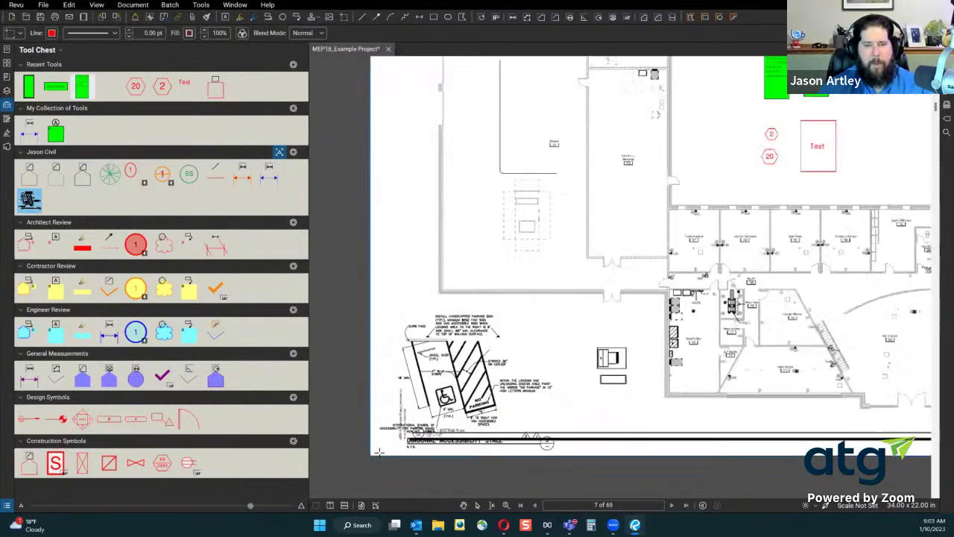
scroll(378, 452, "up", 1)
left_click(427, 430)
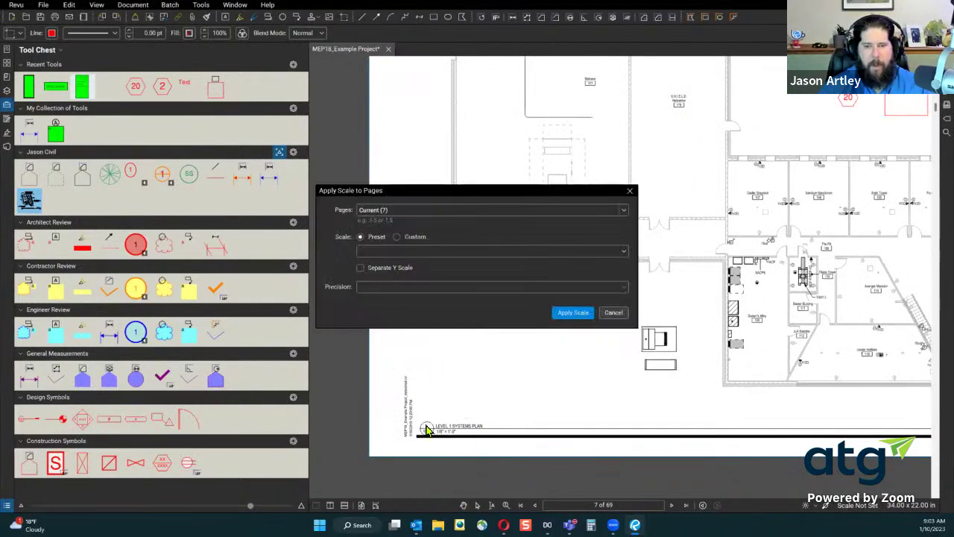
Apply the preset scale 1/8" = 1'-0" to the current page (7)
left_click(427, 246)
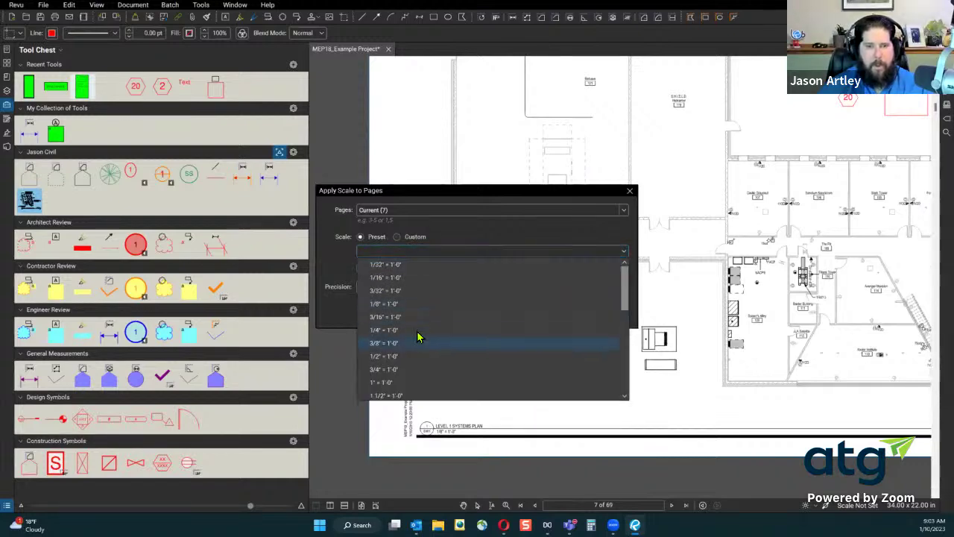
left_click(409, 305)
left_click(575, 311)
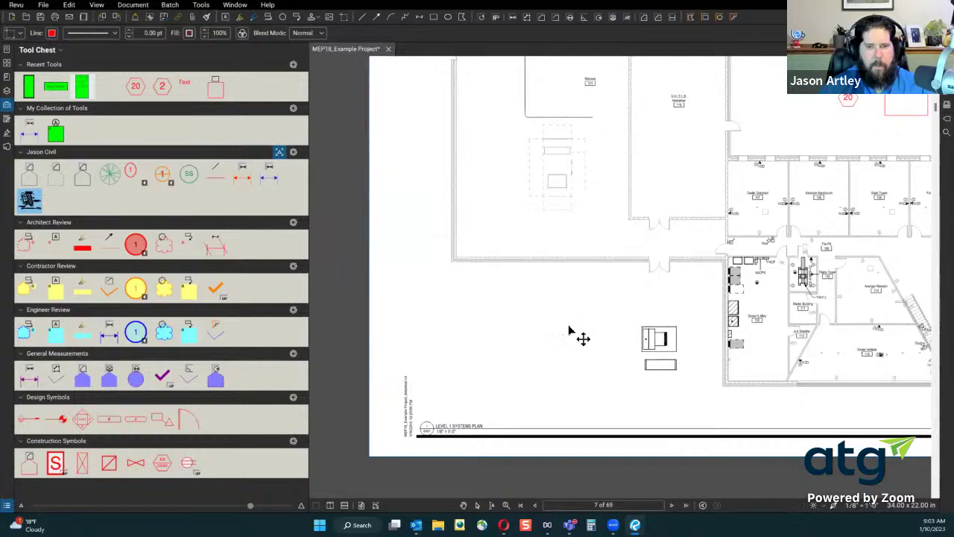
Shrink the oversized accessibility stall detail and move it into the blank area at the sheet's lower left
scroll(417, 341, "down", 5)
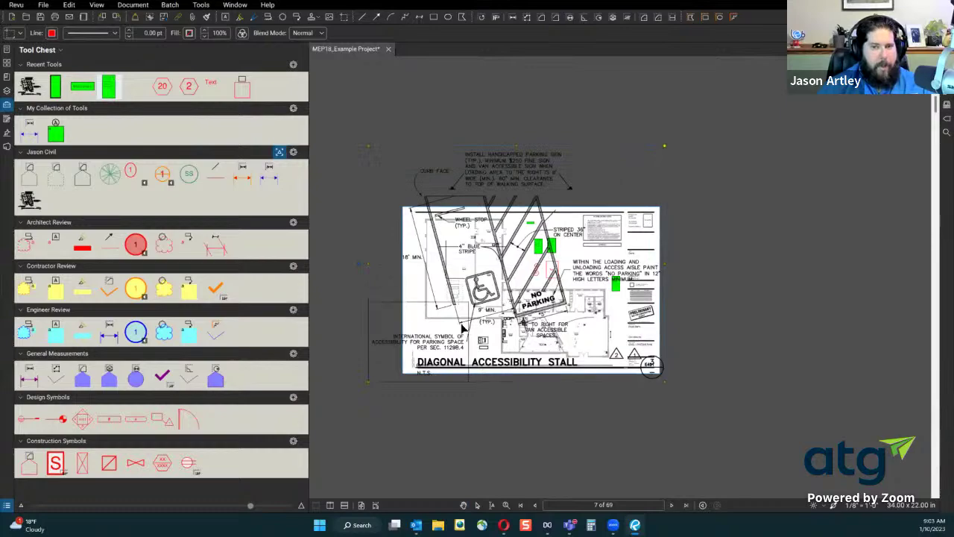
left_click_drag(663, 148, 427, 334)
left_click_drag(406, 373, 454, 352)
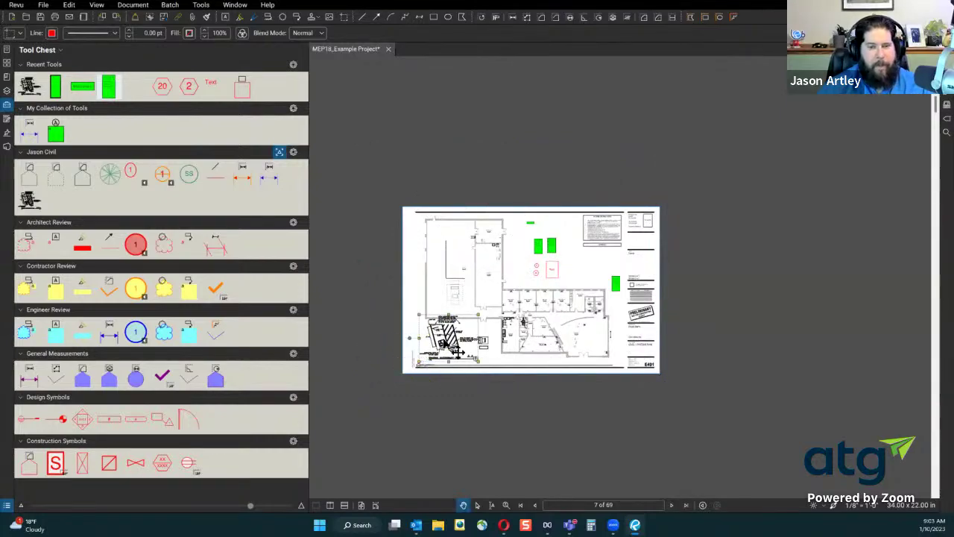
scroll(441, 340, "up", 7)
scroll(507, 332, "up", 5)
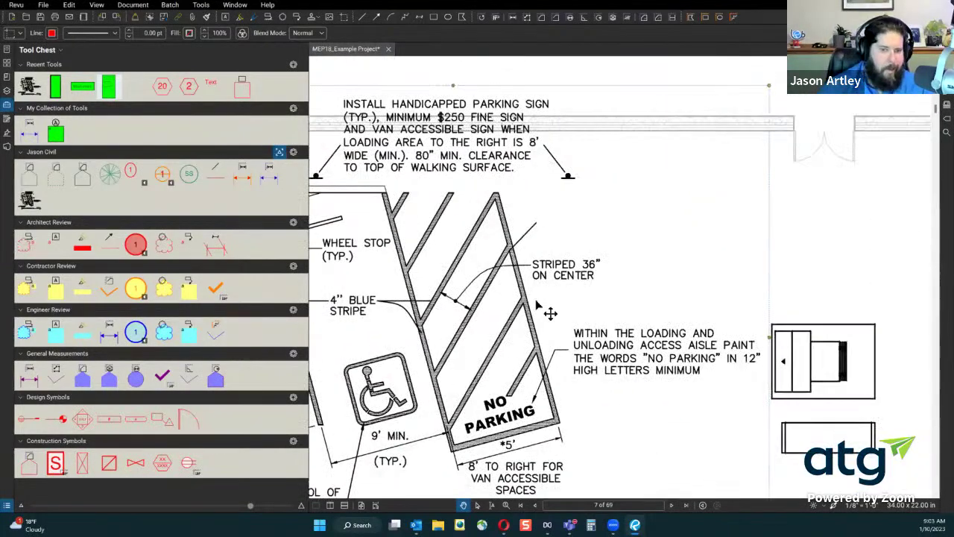
scroll(597, 277, "down", 3)
scroll(596, 276, "down", 4)
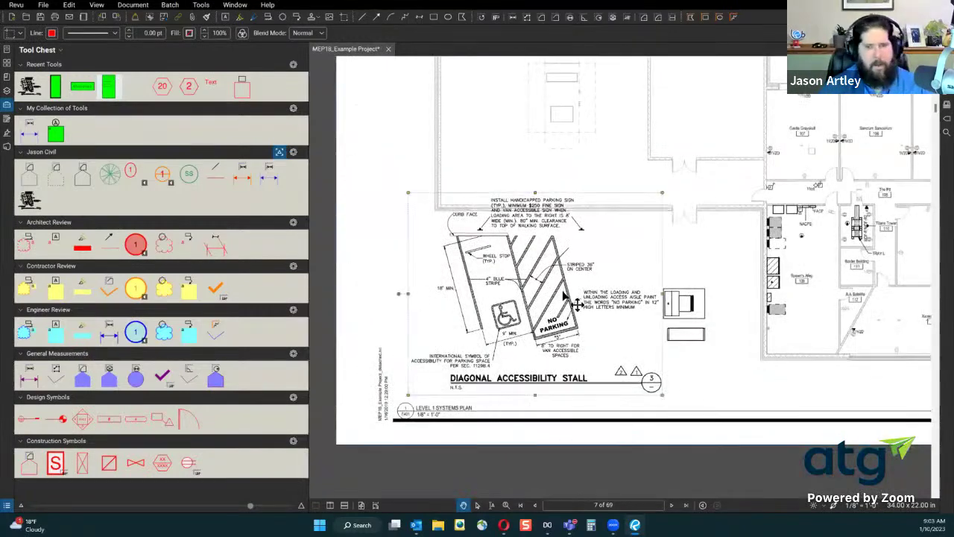
Reduce the stall detail slightly from its upper-left corner and reposition it below the building's lower wall
left_click_drag(409, 195, 439, 223)
scroll(579, 278, "up", 3)
left_click_drag(587, 287, 564, 290)
left_click(731, 258)
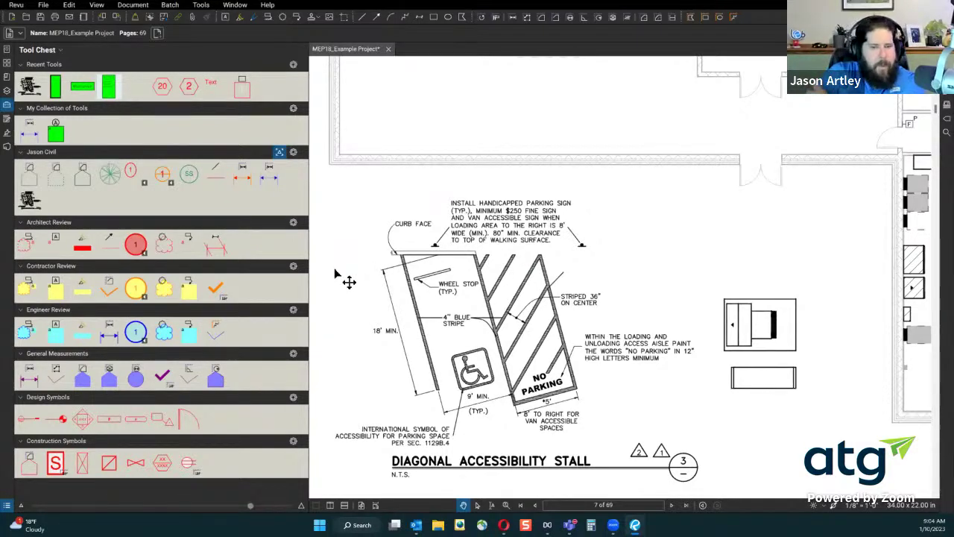
Shift the stall detail further left in the blank area above the plan title, and deselect it
scroll(581, 291, "down", 3)
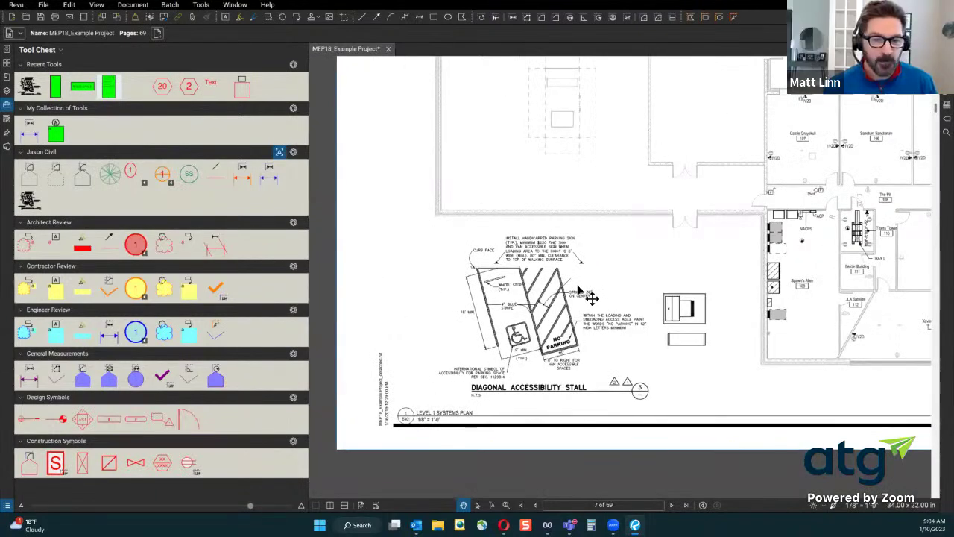
left_click(518, 319)
left_click_drag(541, 321, 510, 321)
left_click(641, 287)
Try drawing a line from the end corner of the wheel stop in the placed stall detail
scroll(466, 322, "up", 3)
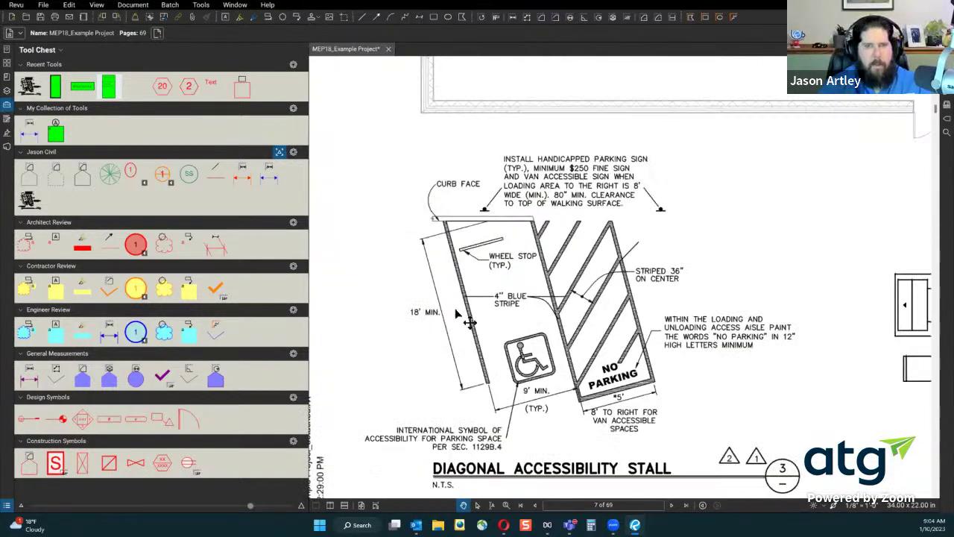
key("l")
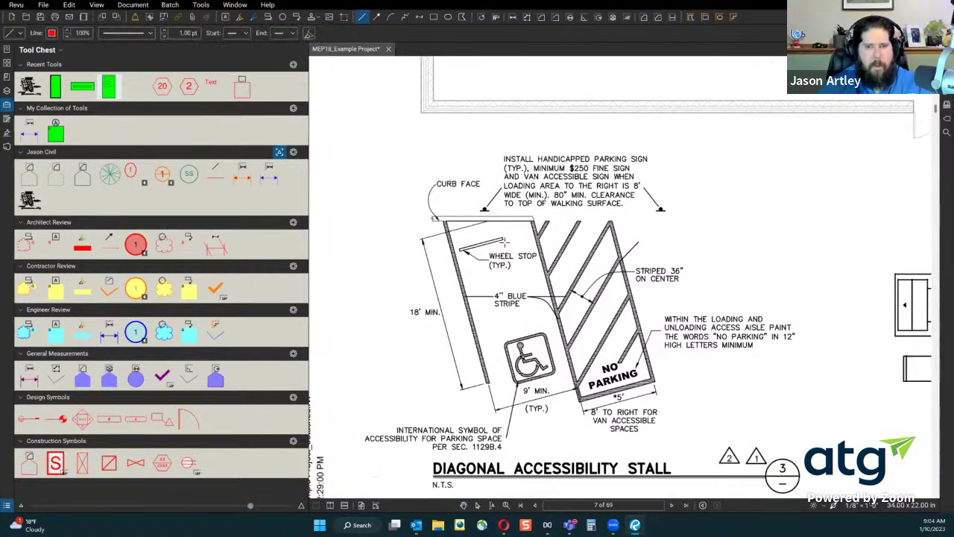
scroll(503, 238, "up", 5)
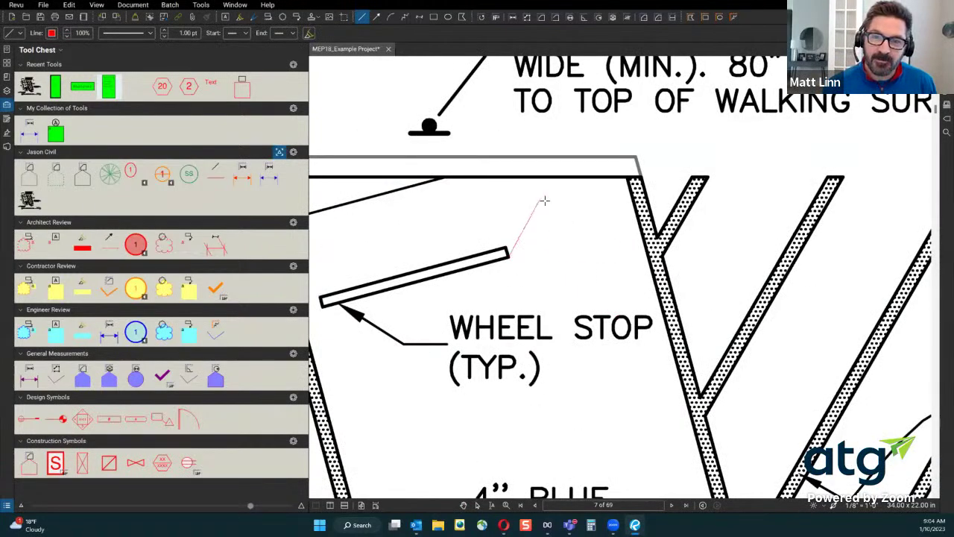
scroll(587, 227, "down", 3)
scroll(573, 233, "down", 3)
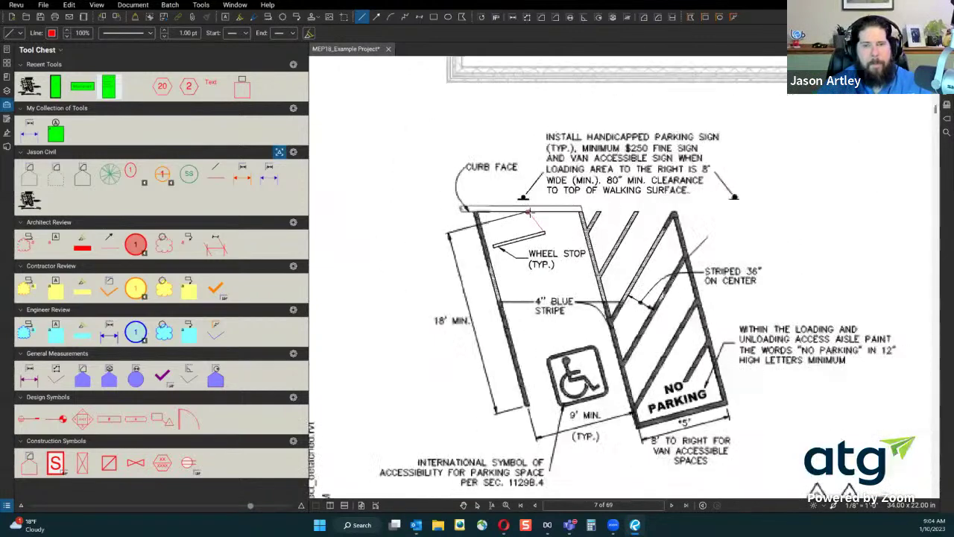
key("Escape")
scroll(440, 224, "down", 2)
scroll(438, 224, "down", 1)
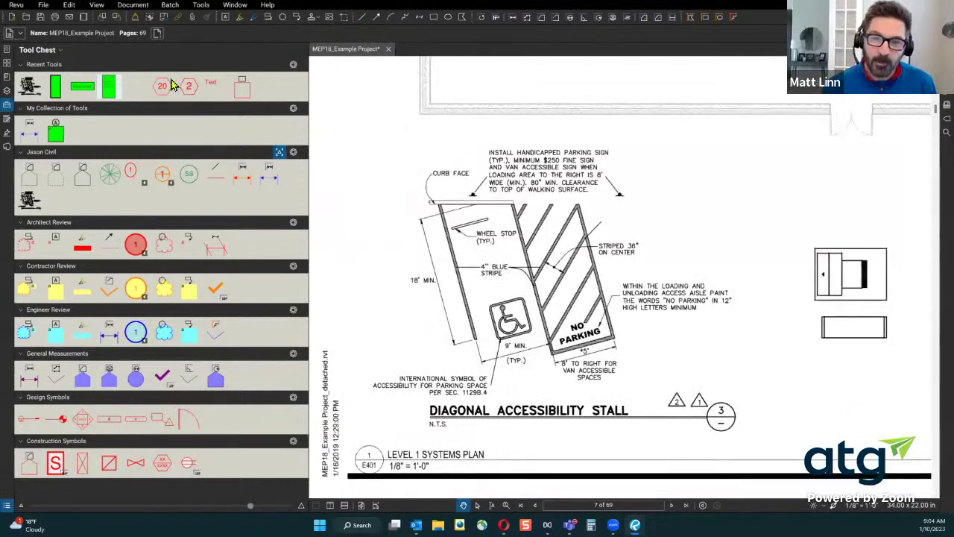
left_click(67, 5)
mouse_move(104, 165)
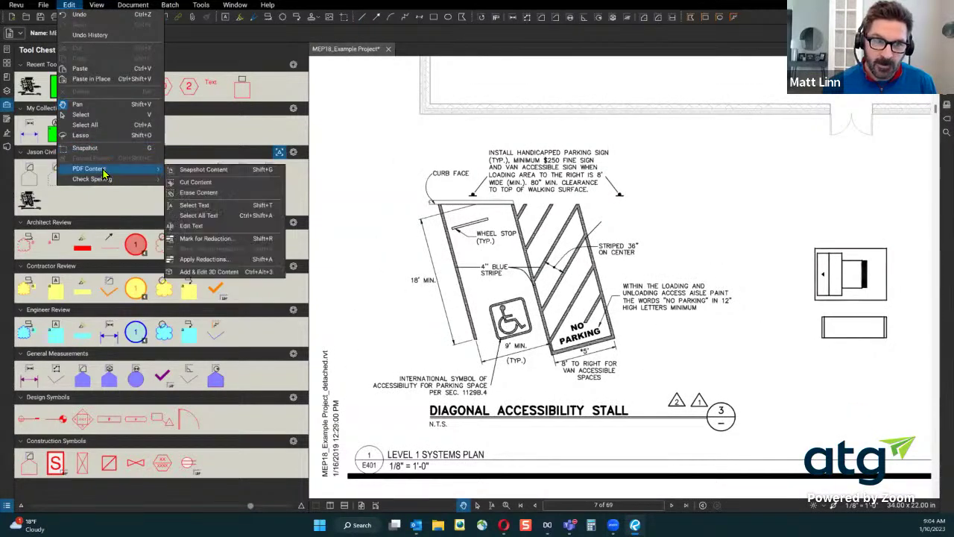
left_click(200, 231)
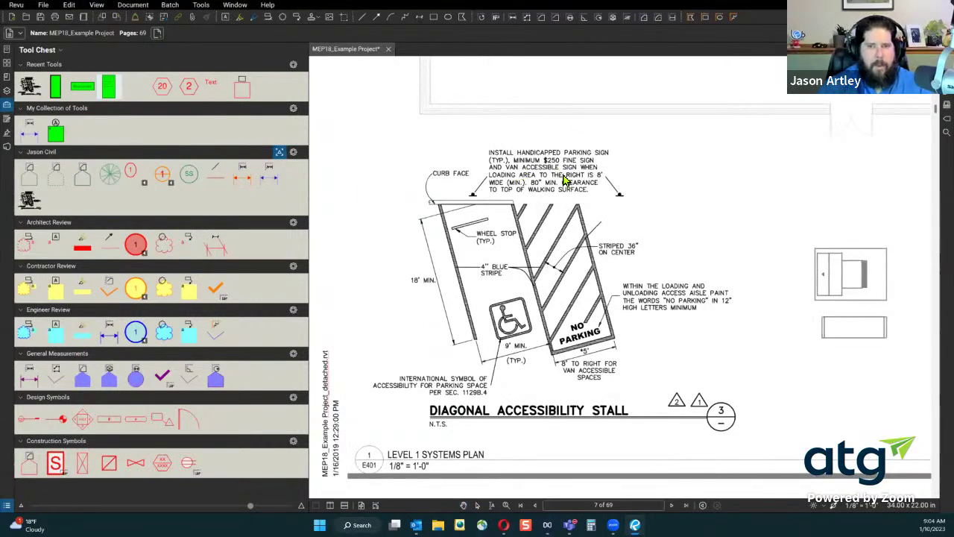
Edit the PDF text in the title block, replacing "Project Name" with the presenter's first name in possessive form followed by "Lair"
scroll(560, 176, "down", 5)
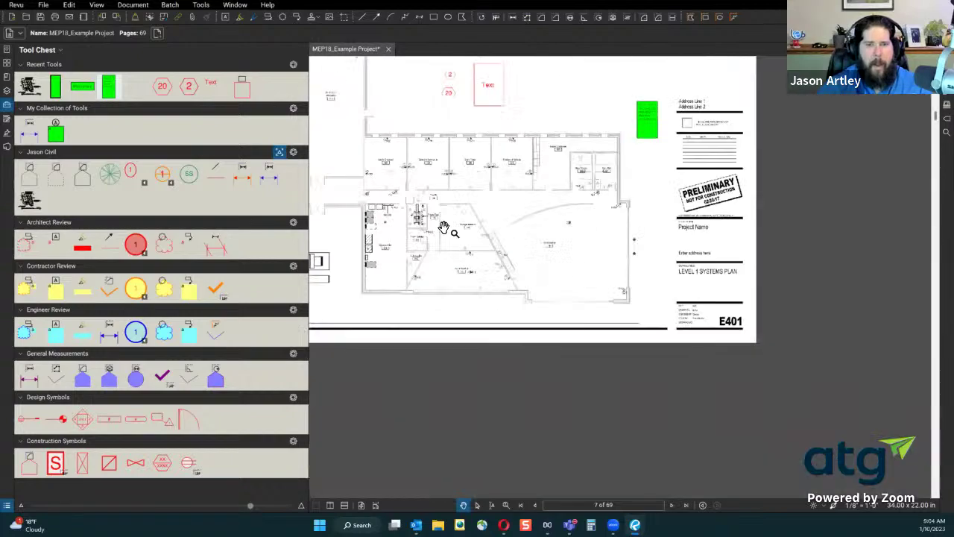
scroll(656, 227, "up", 10)
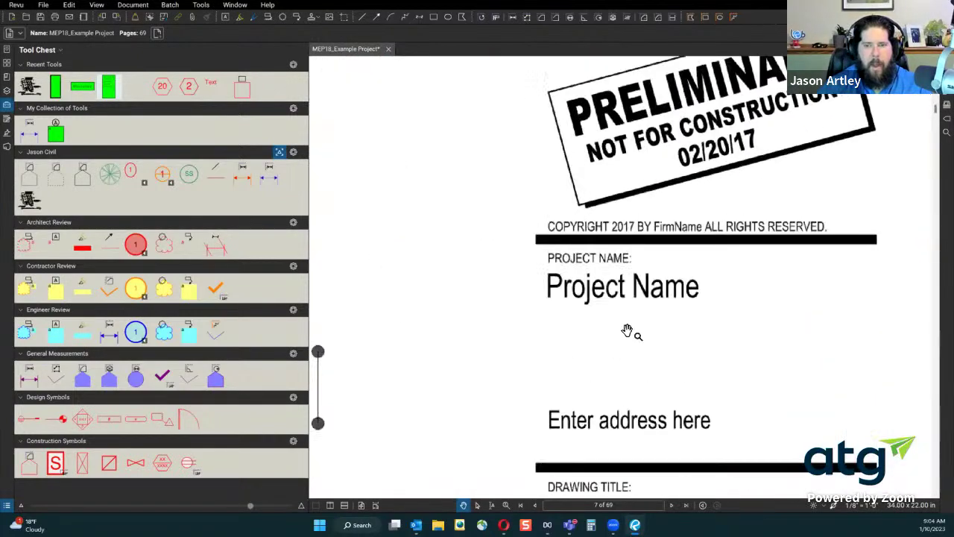
left_click(68, 5)
mouse_move(141, 168)
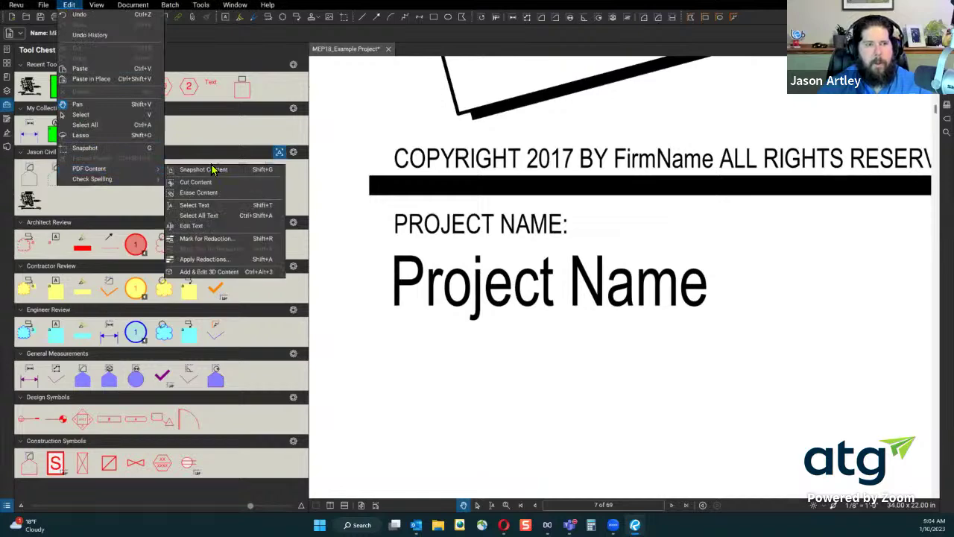
left_click(200, 225)
left_click(677, 279)
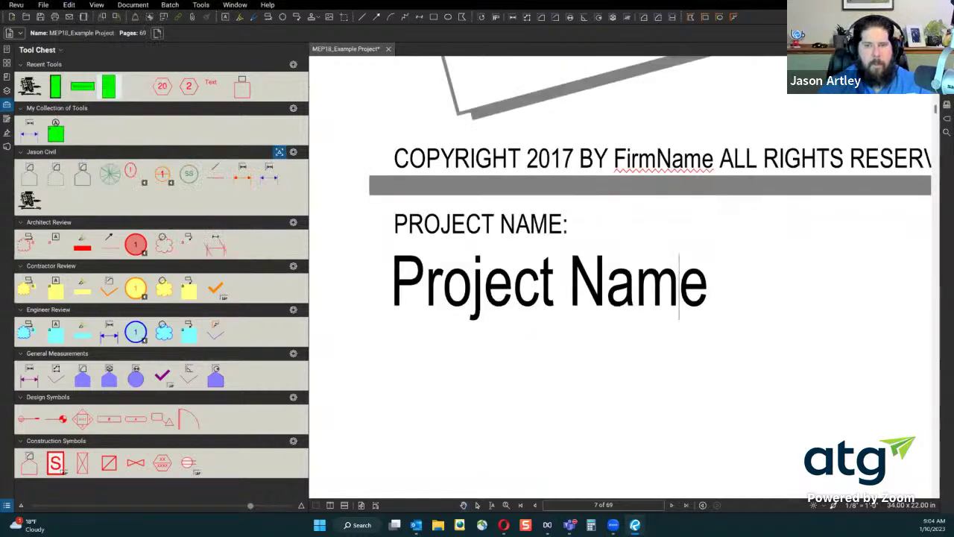
left_click_drag(710, 279, 389, 276)
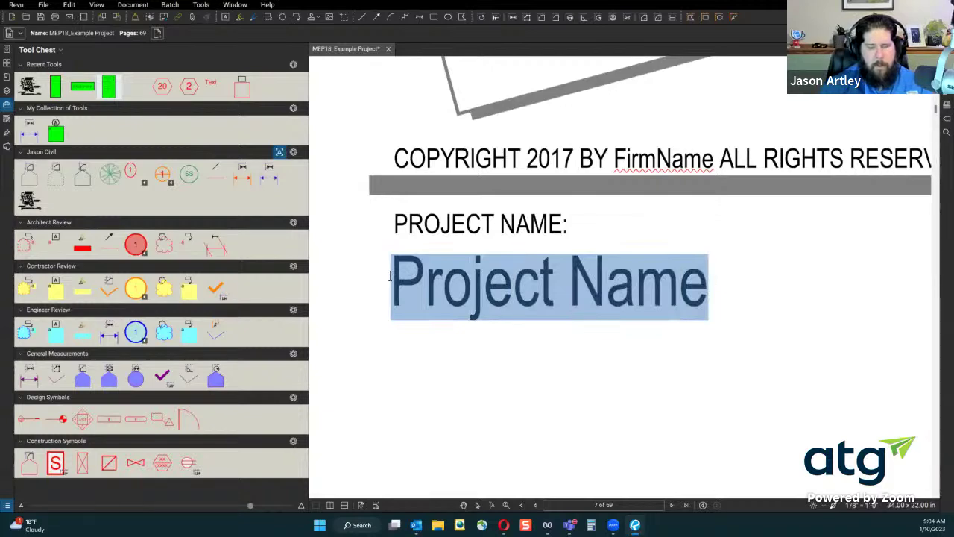
type("Jason's ")
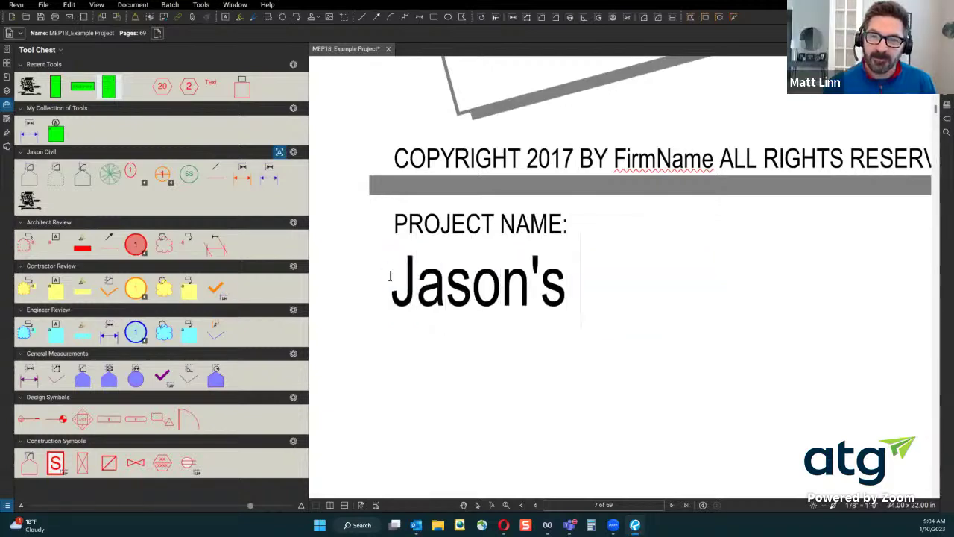
type("Lair")
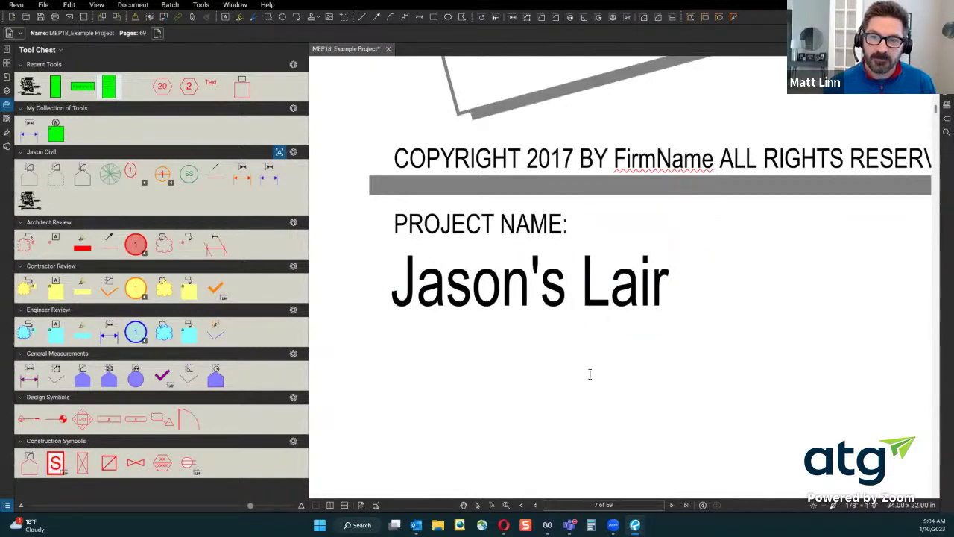
scroll(658, 353, "down", 2)
scroll(703, 351, "down", 4)
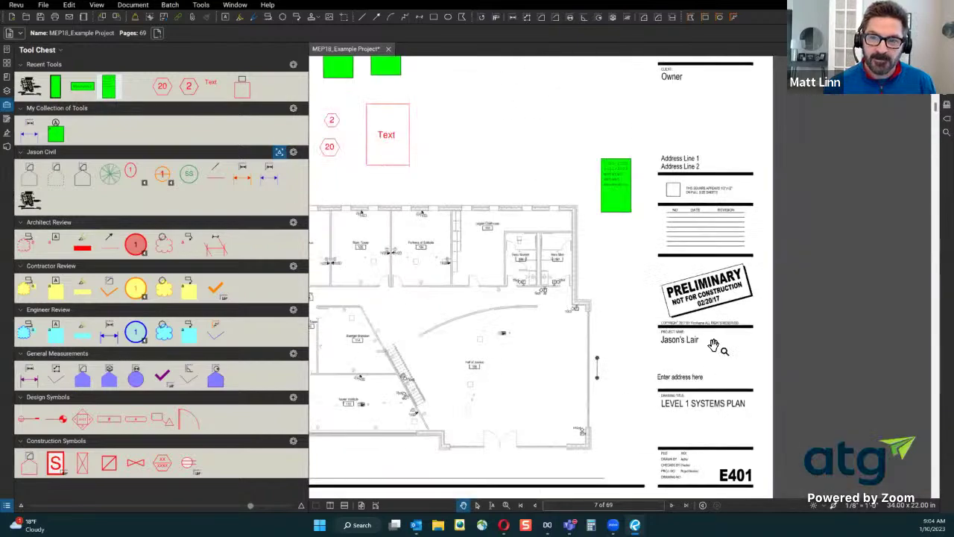
Examine the room names and numbers across the Level 1 Systems Plan
scroll(544, 318, "up", 5)
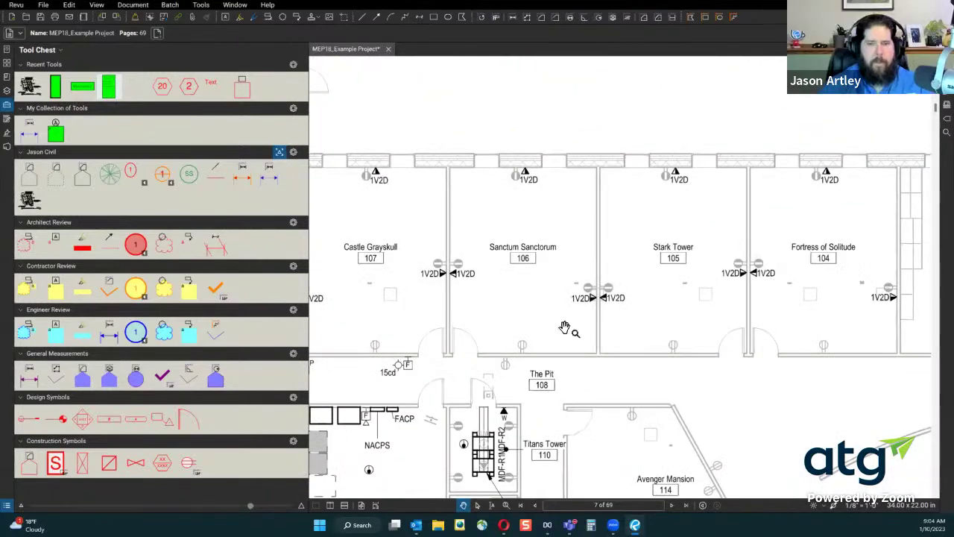
left_click_drag(406, 303, 412, 167)
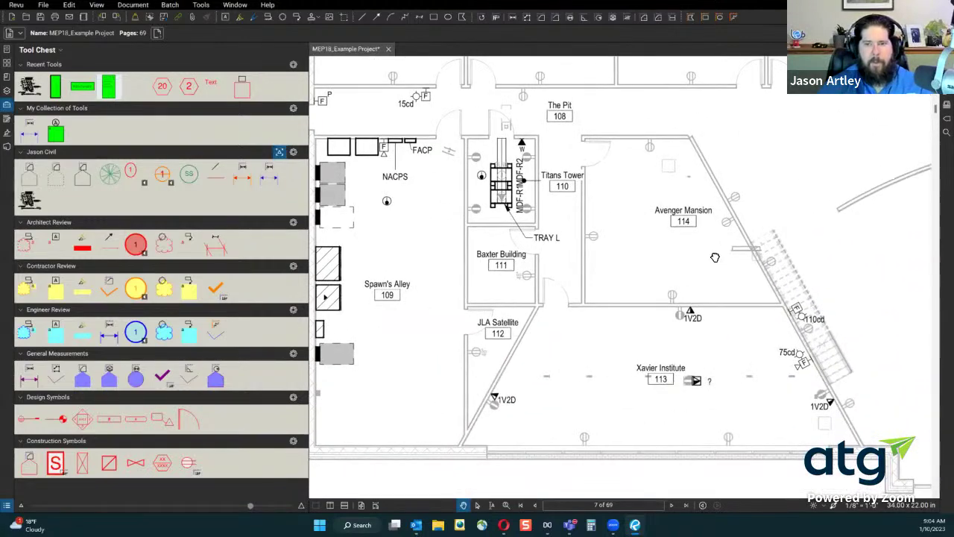
left_click_drag(651, 269, 393, 468)
left_click_drag(545, 218, 473, 392)
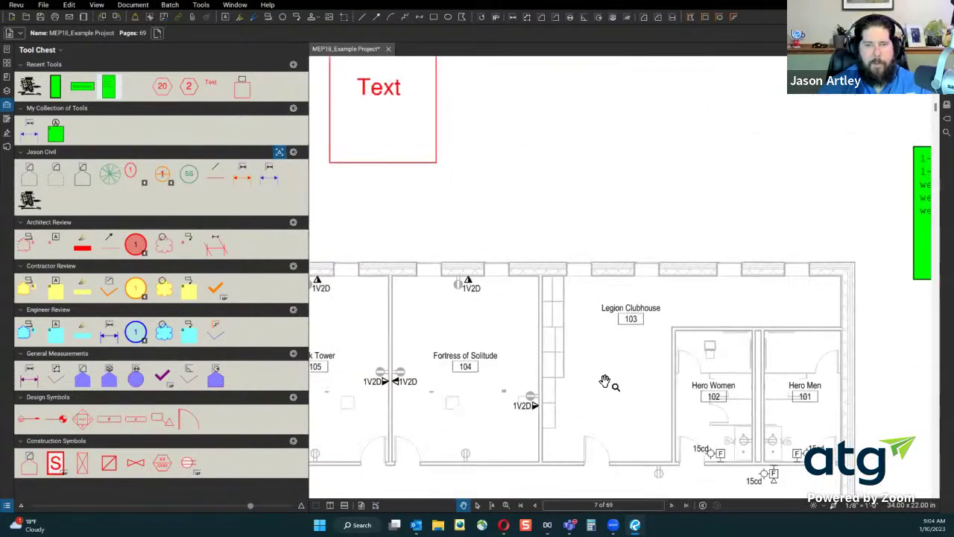
left_click_drag(550, 325, 484, 276)
scroll(539, 339, "down", 4)
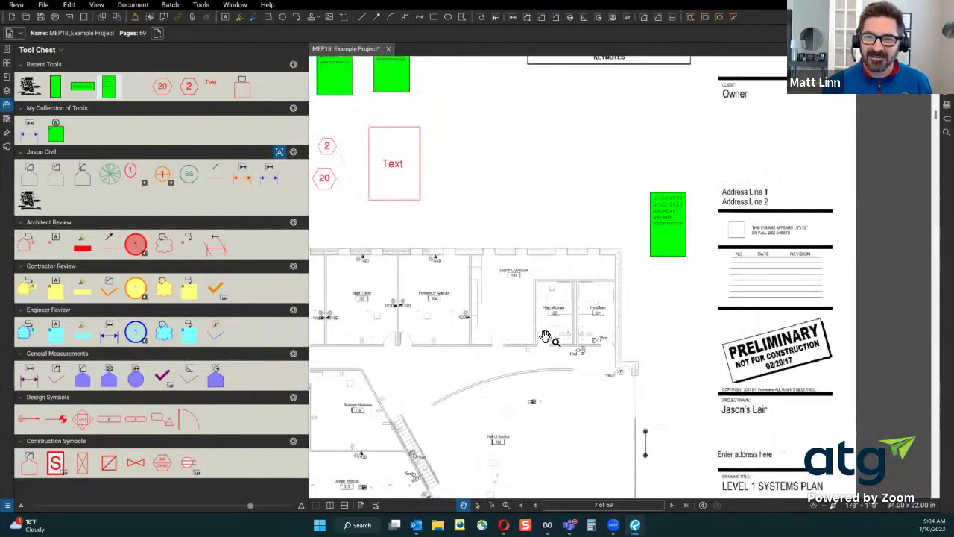
scroll(539, 339, "down", 4)
left_click_drag(430, 399, 632, 370)
scroll(609, 285, "up", 4)
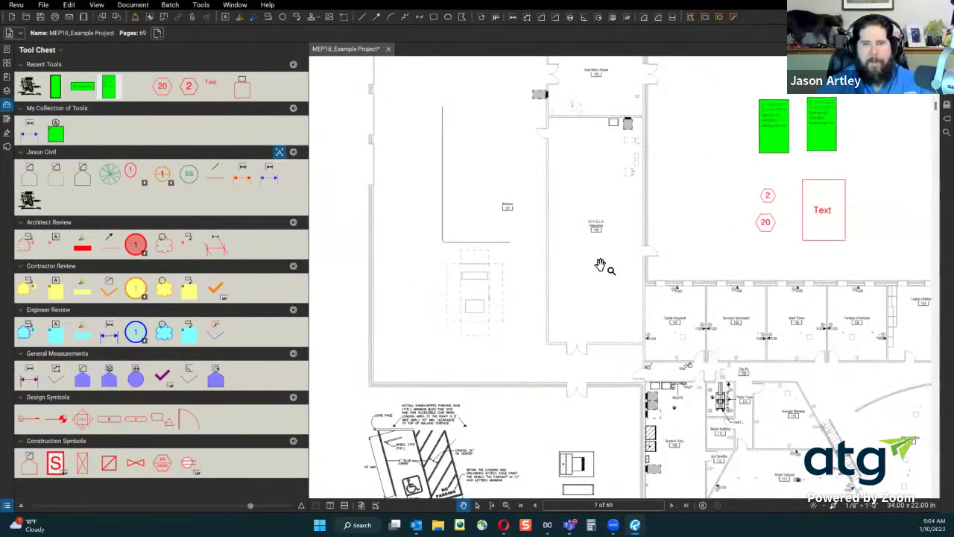
Examine the placed stall detail up close and in relation to the whole Level 1 Systems Plan sheet
scroll(603, 240, "up", 4)
scroll(603, 240, "down", 4)
scroll(658, 288, "up", 2)
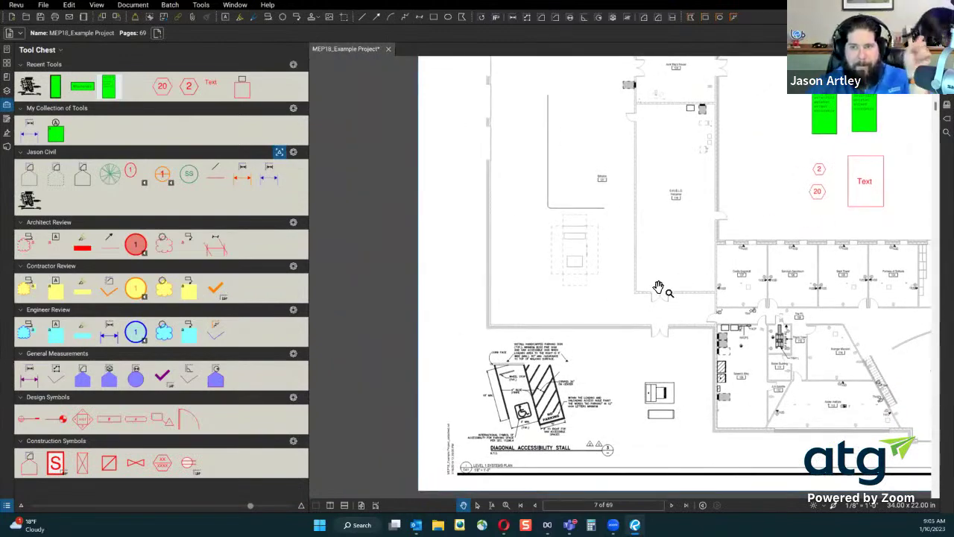
key("v")
left_click_drag(545, 335, 607, 378)
left_click(666, 370)
scroll(427, 281, "down", 4)
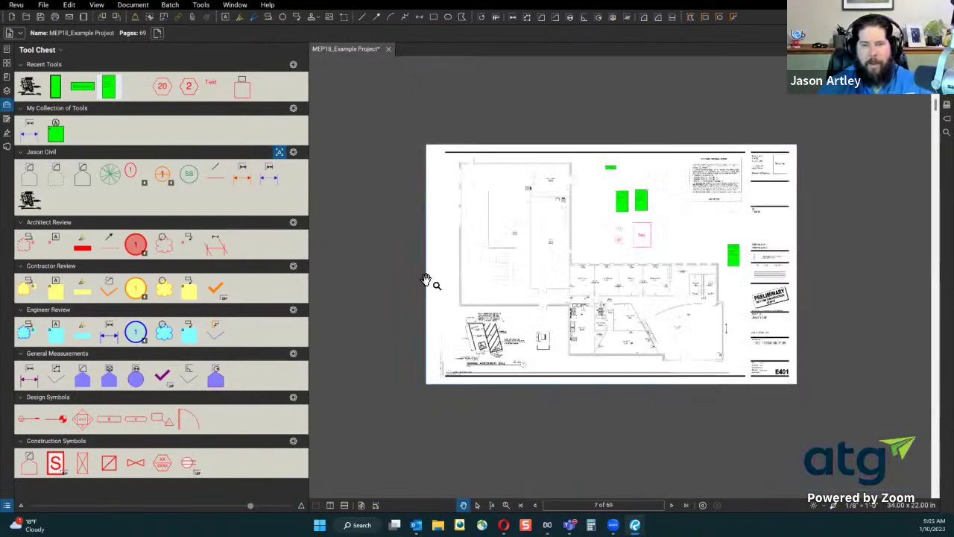
scroll(425, 280, "down", 1)
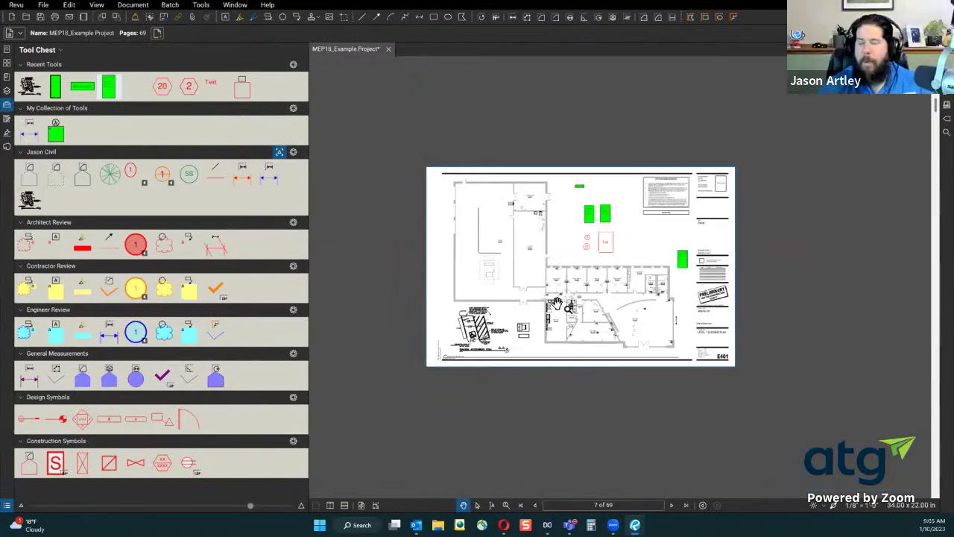
scroll(479, 333, "up", 6)
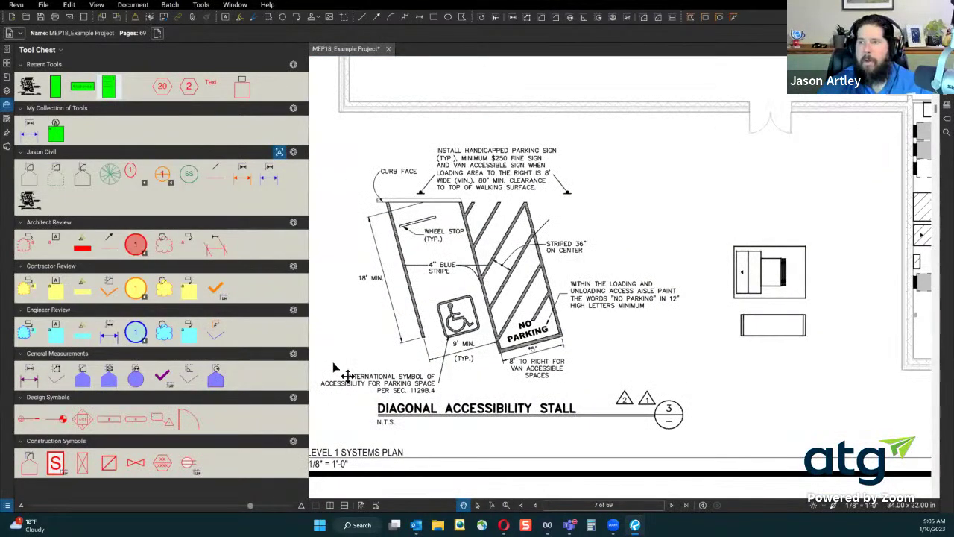
scroll(341, 367, "down", 3)
scroll(532, 355, "down", 2)
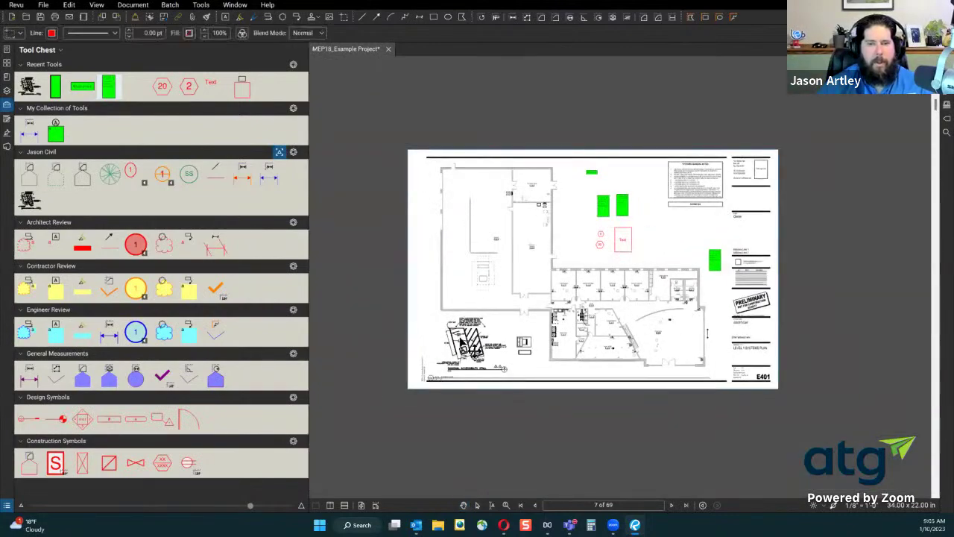
Change the placed stall detail's black linework to red using Modify Colors
scroll(589, 328, "up", 4)
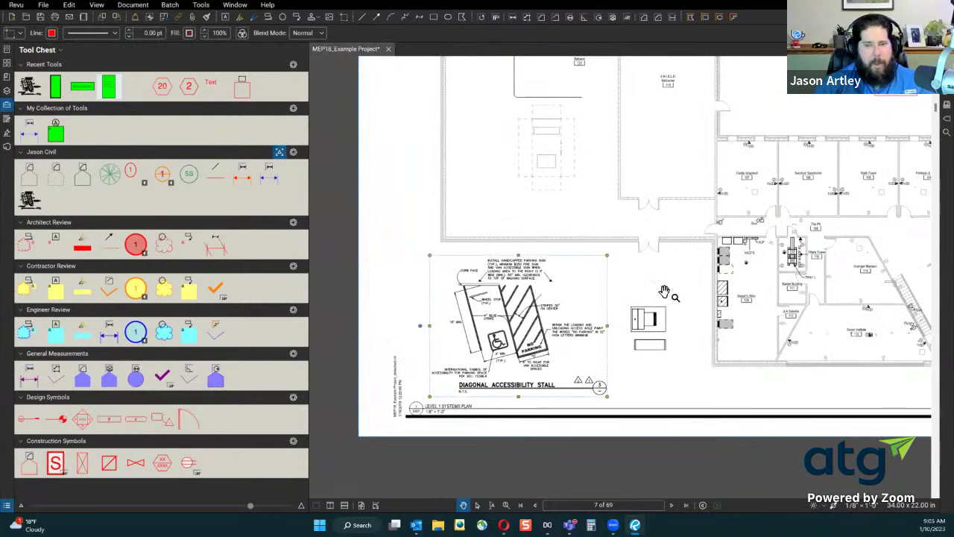
right_click(555, 326)
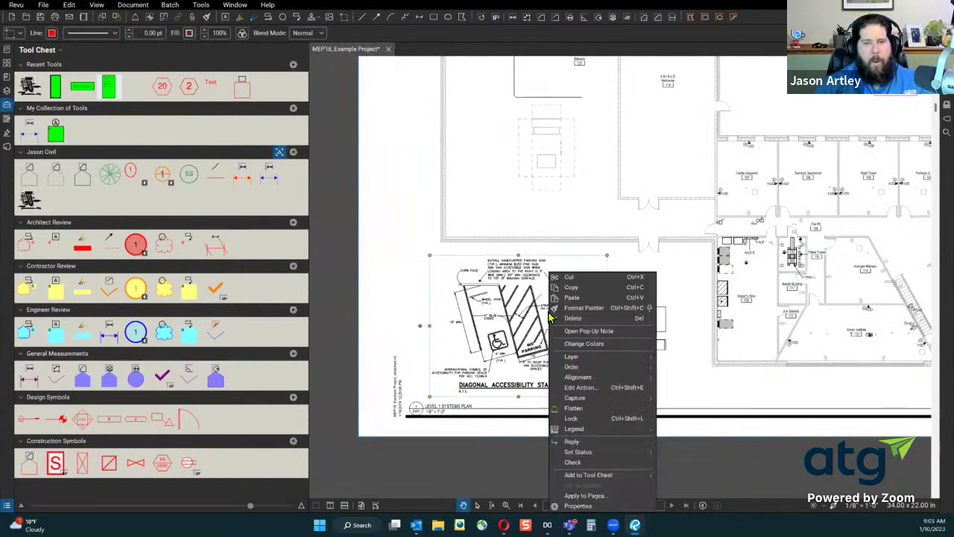
left_click(611, 347)
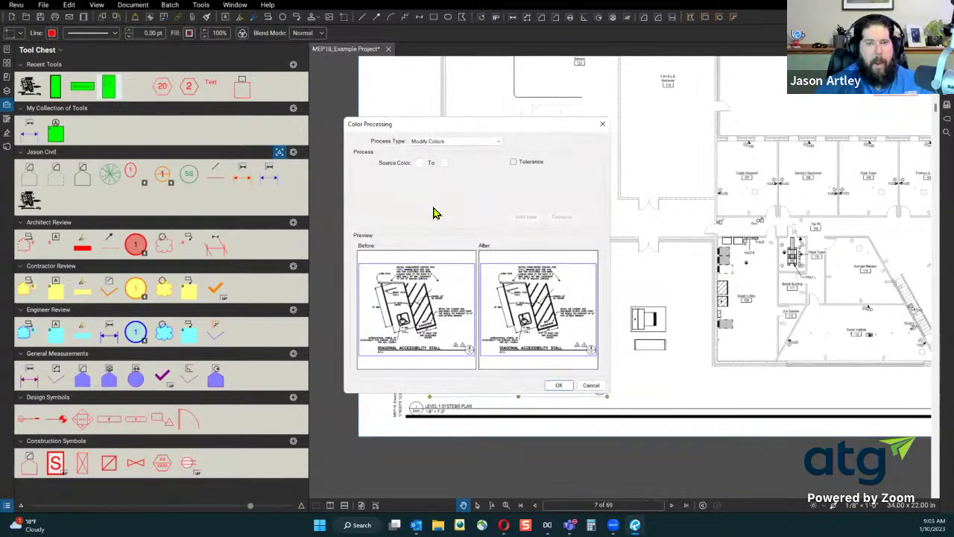
left_click(444, 163)
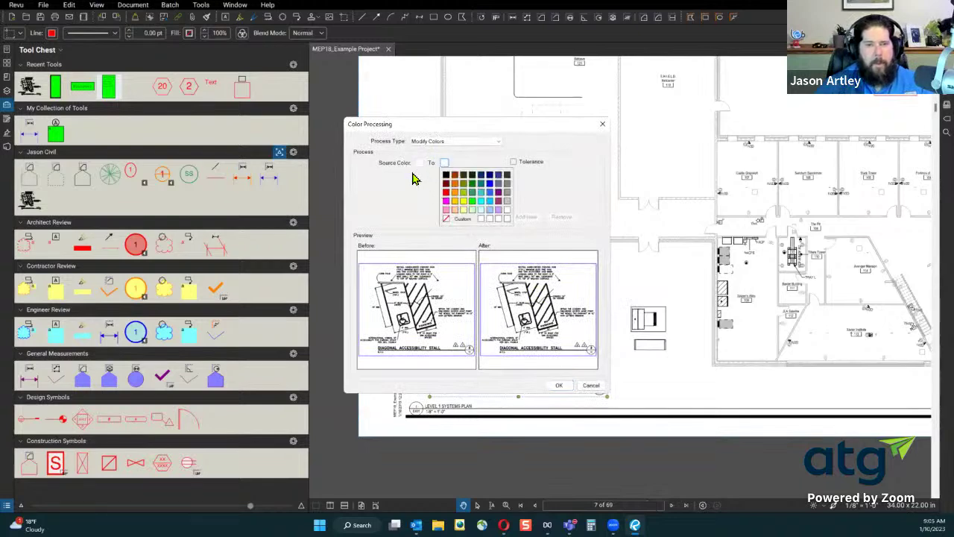
left_click(419, 164)
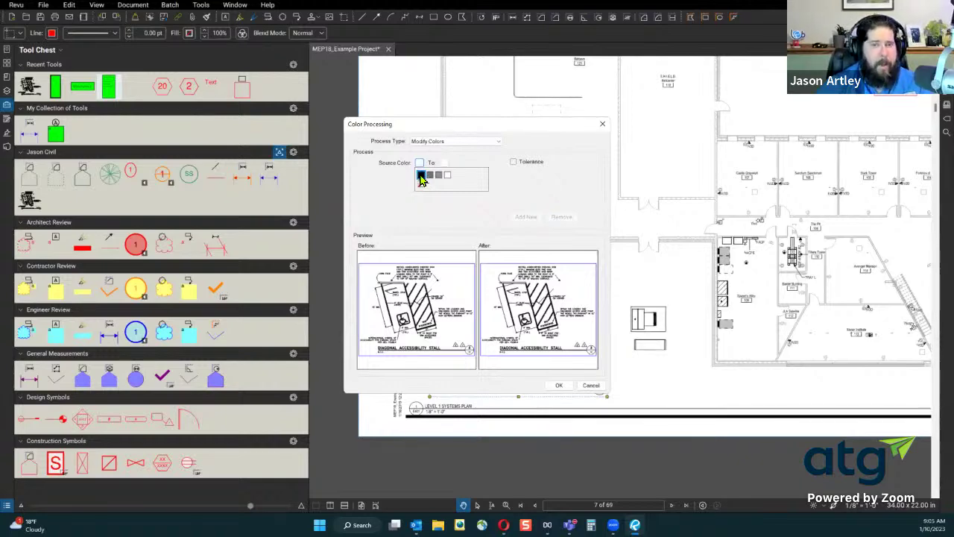
left_click(421, 175)
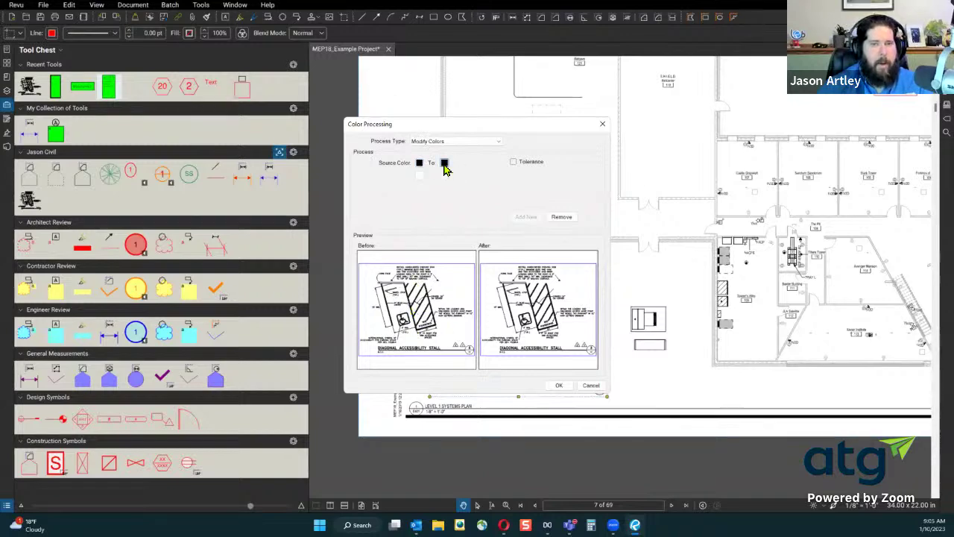
left_click(443, 166)
left_click(444, 191)
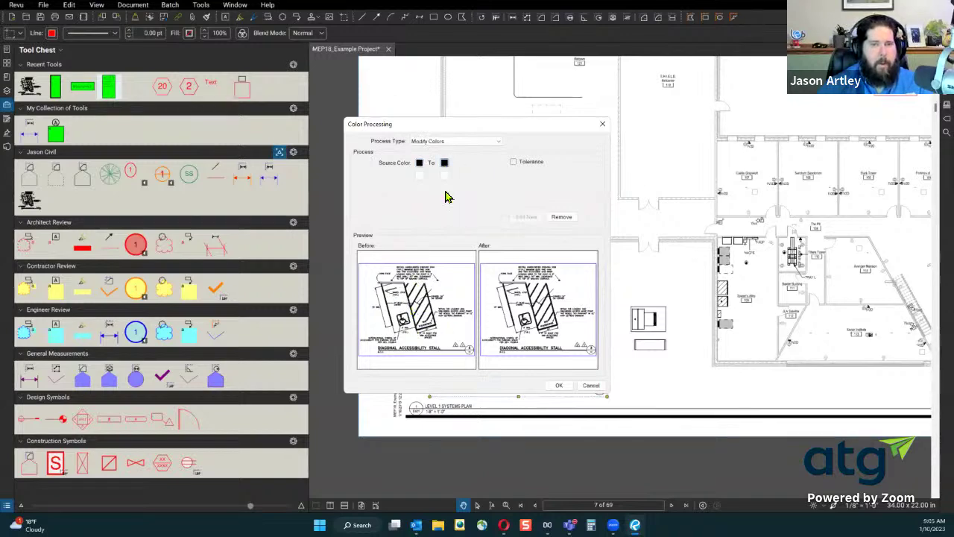
left_click(559, 385)
Examine the recoloured stall detail around the wheel stop and curb face, and in context on the sheet
scroll(537, 367, "up", 3)
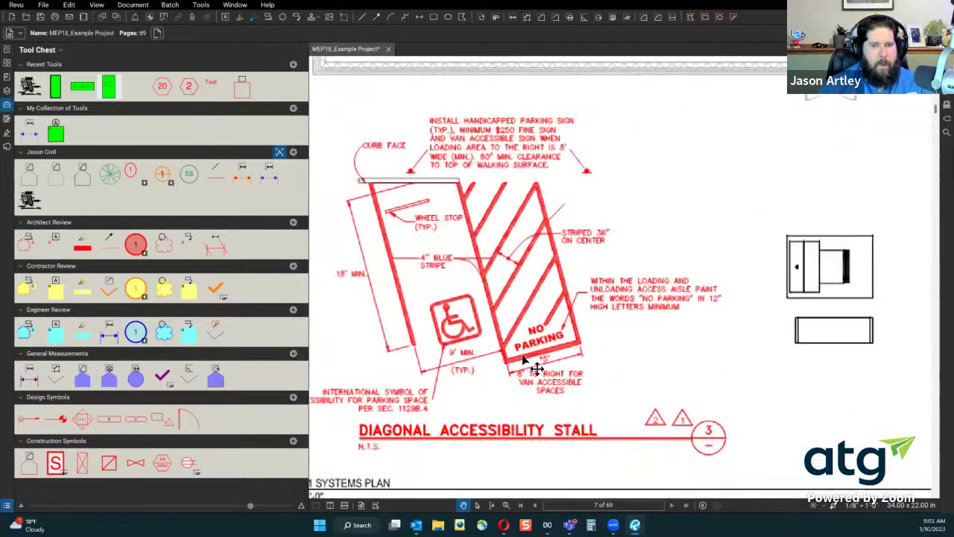
scroll(440, 187, "up", 5)
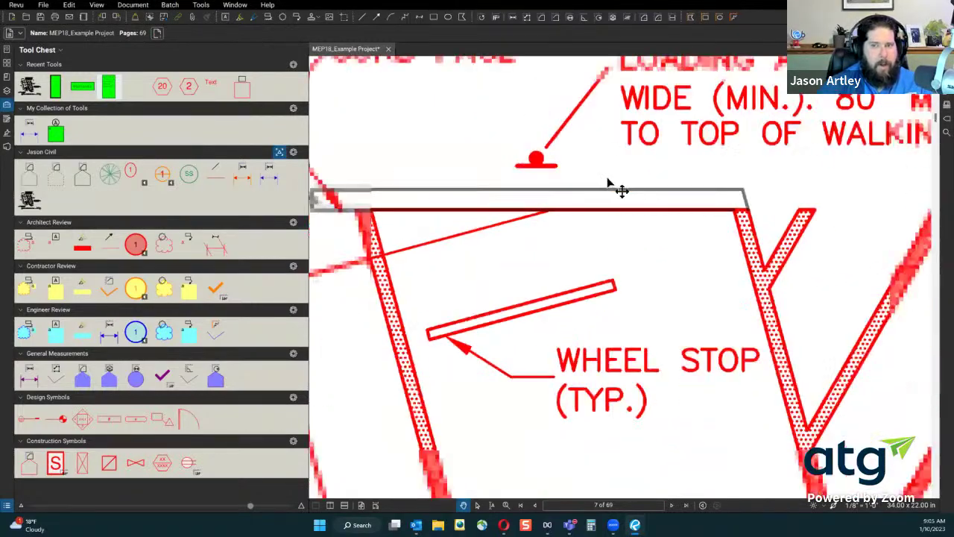
scroll(607, 183, "down", 8)
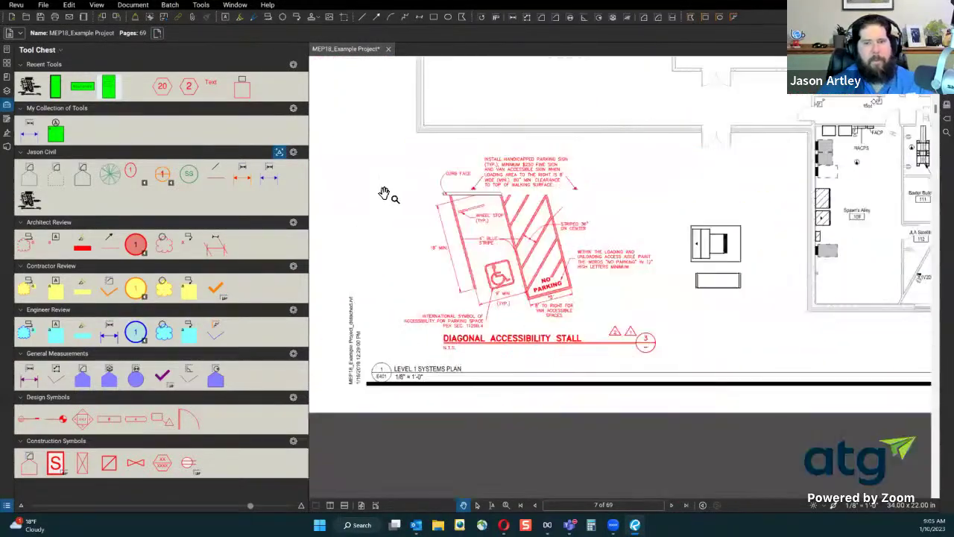
scroll(384, 195, "down", 6)
scroll(410, 301, "up", 4)
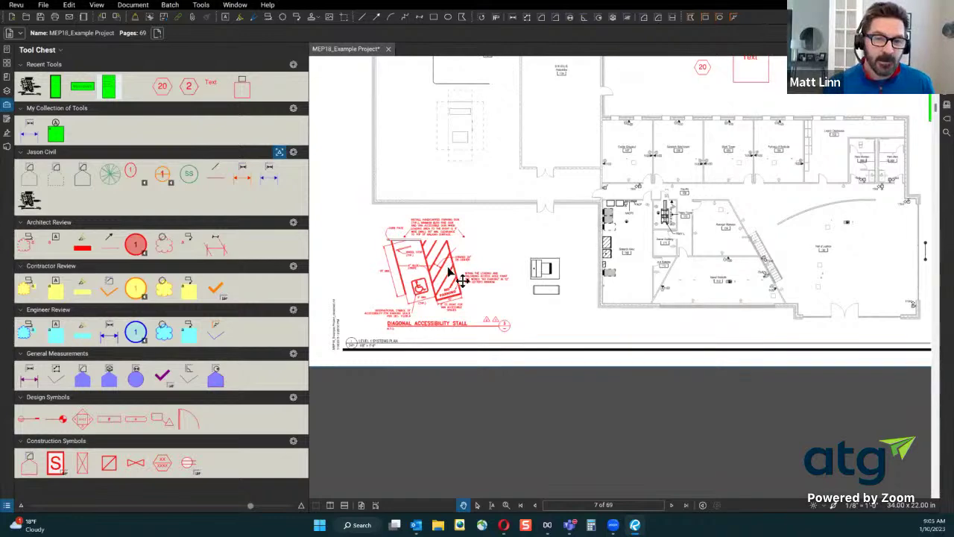
Display the stall detail's properties, lower its opacity to 20%, and restore it to 100%
scroll(453, 274, "up", 3)
left_click(477, 272)
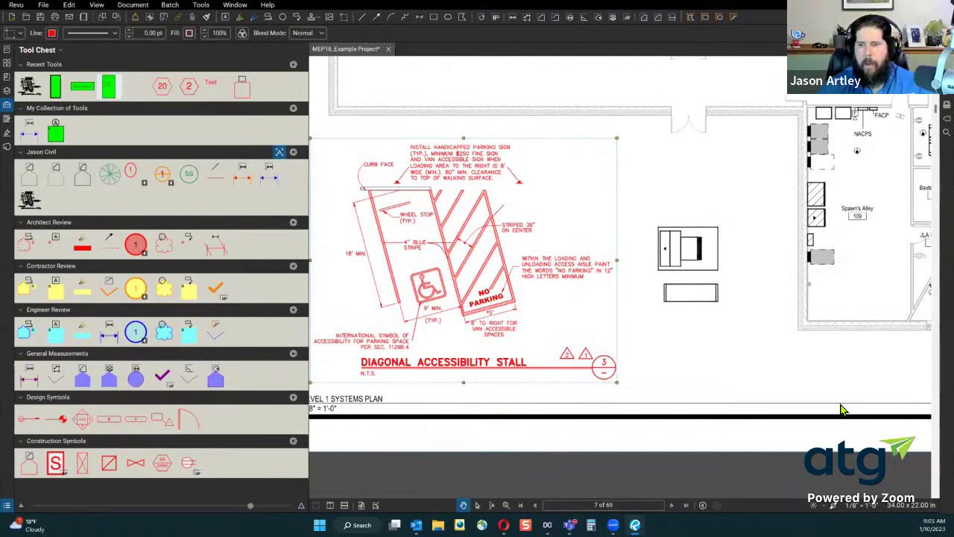
left_click(946, 49)
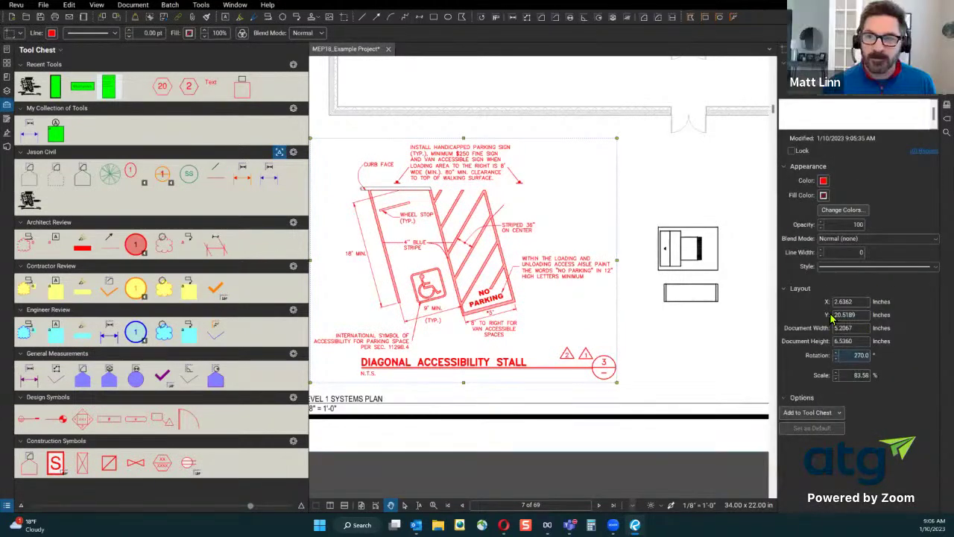
left_click(820, 228)
left_click(821, 227)
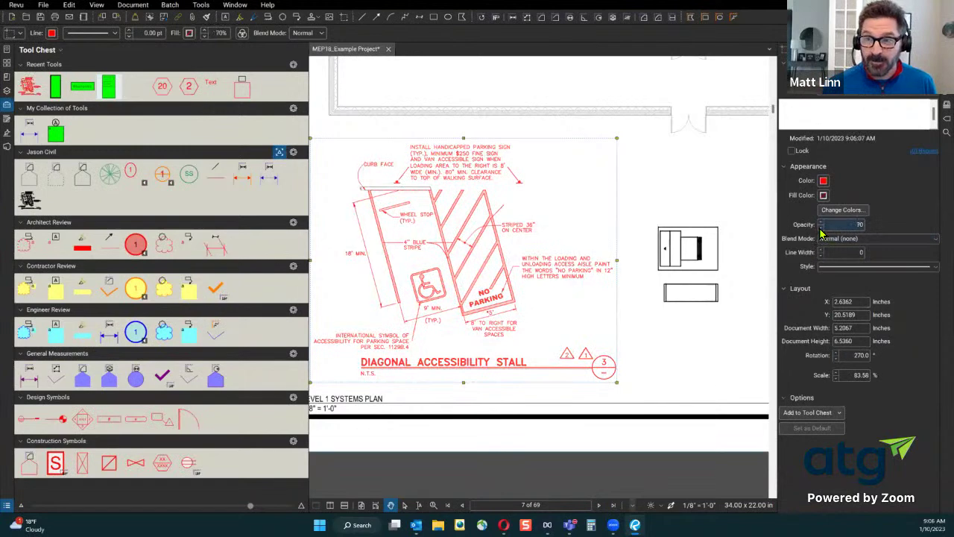
left_click(821, 228)
left_click(820, 228)
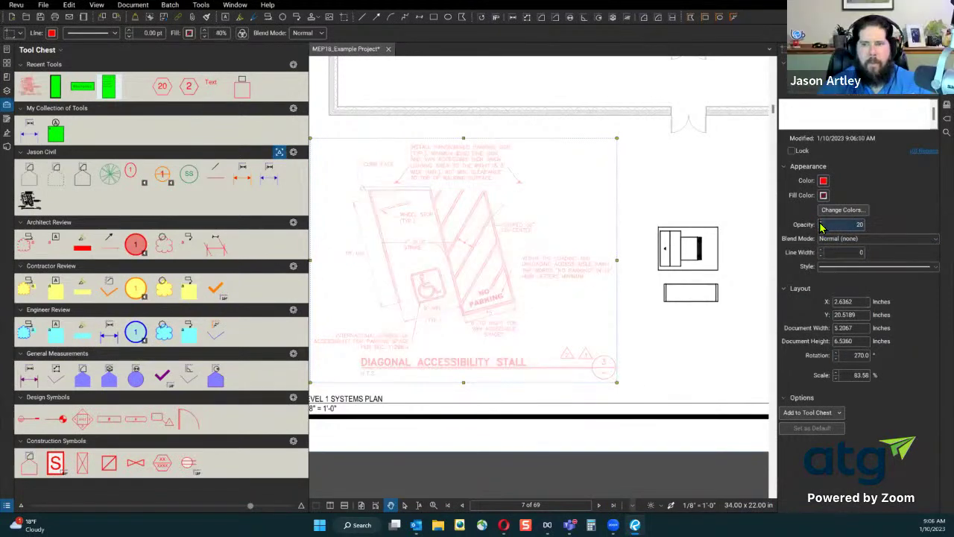
left_click(820, 223)
left_click(820, 223)
left_click(821, 223)
left_click(820, 222)
Try the Screen and Multiply blend modes on the stall detail, and return it to Normal (none)
left_click(880, 239)
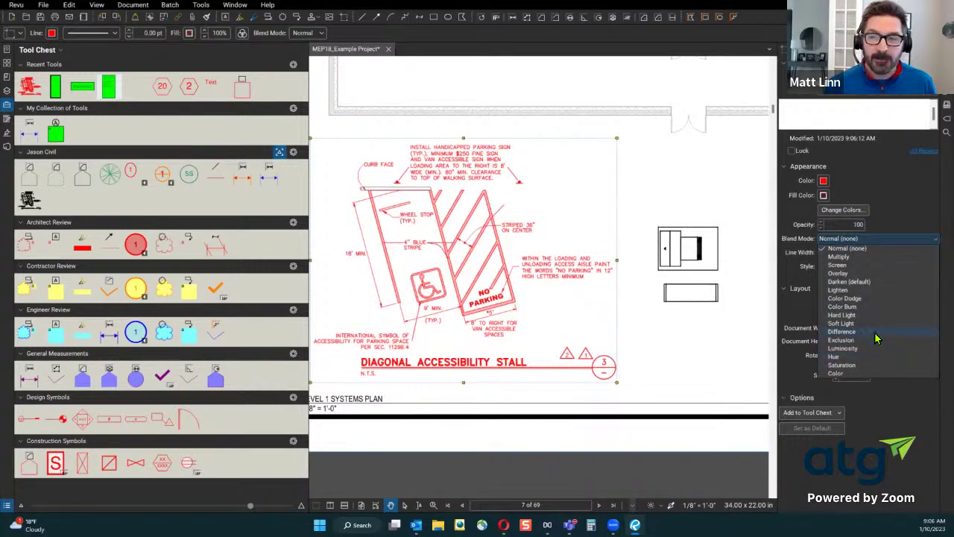
left_click(867, 265)
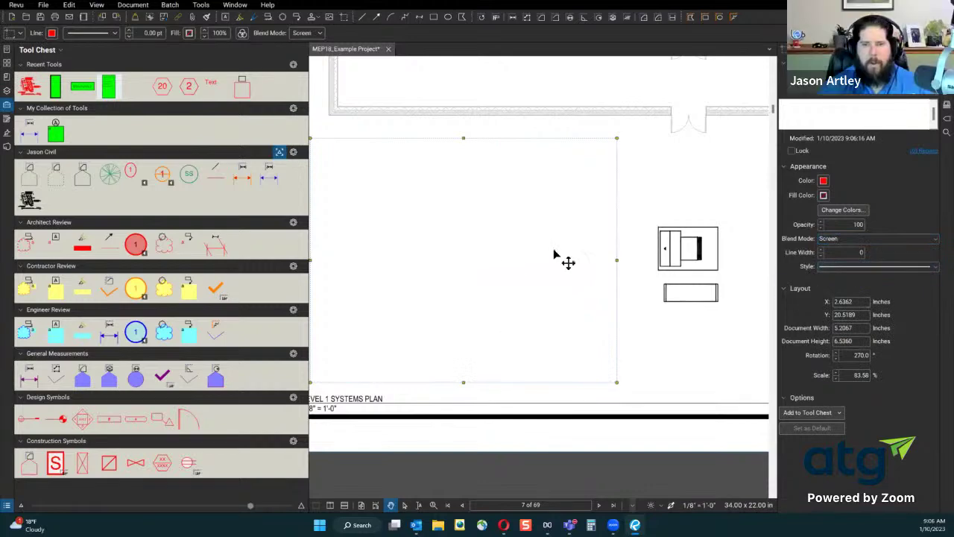
left_click(839, 239)
left_click(851, 262)
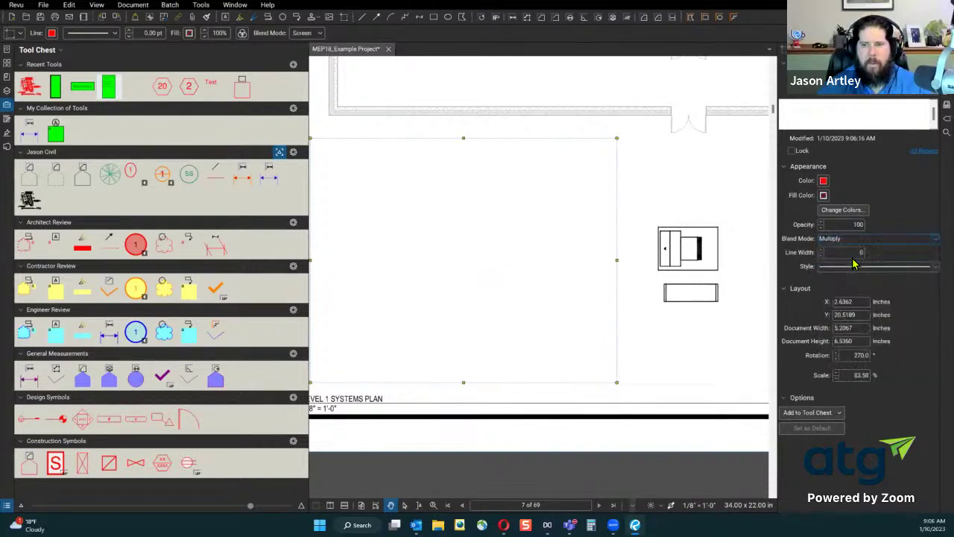
left_click(845, 239)
left_click(842, 247)
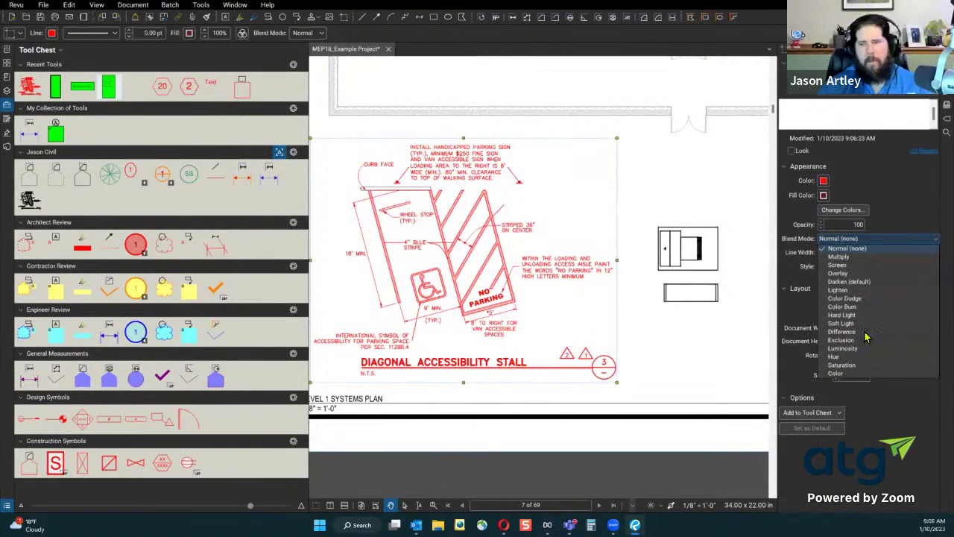
Try the Luminosity blend mode on the stall detail, restore Normal (none), and deselect the detail
left_click(857, 348)
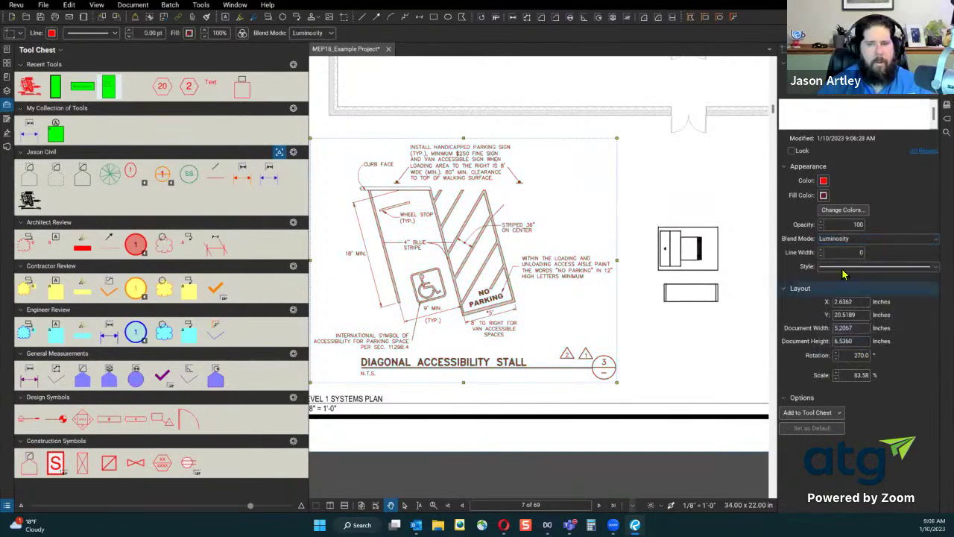
left_click(842, 239)
left_click(847, 249)
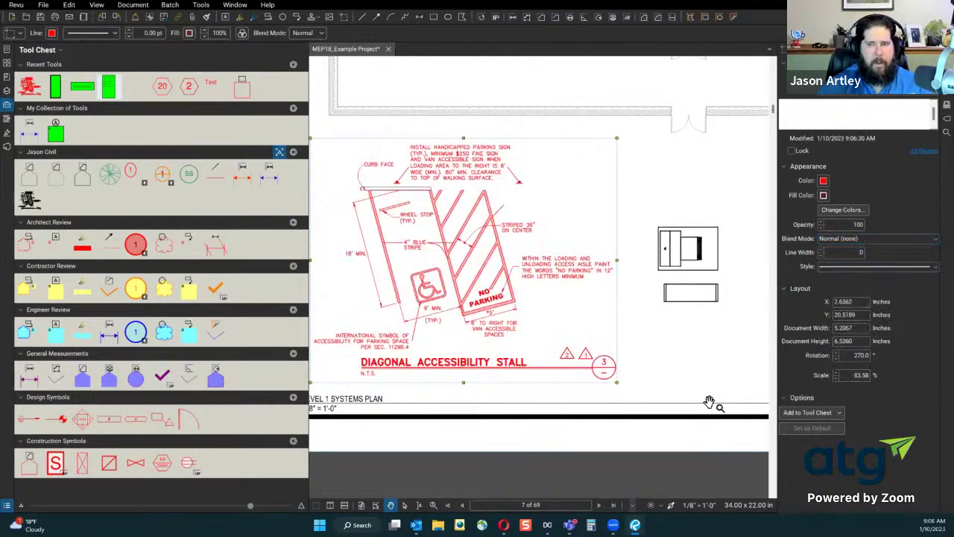
left_click(694, 383)
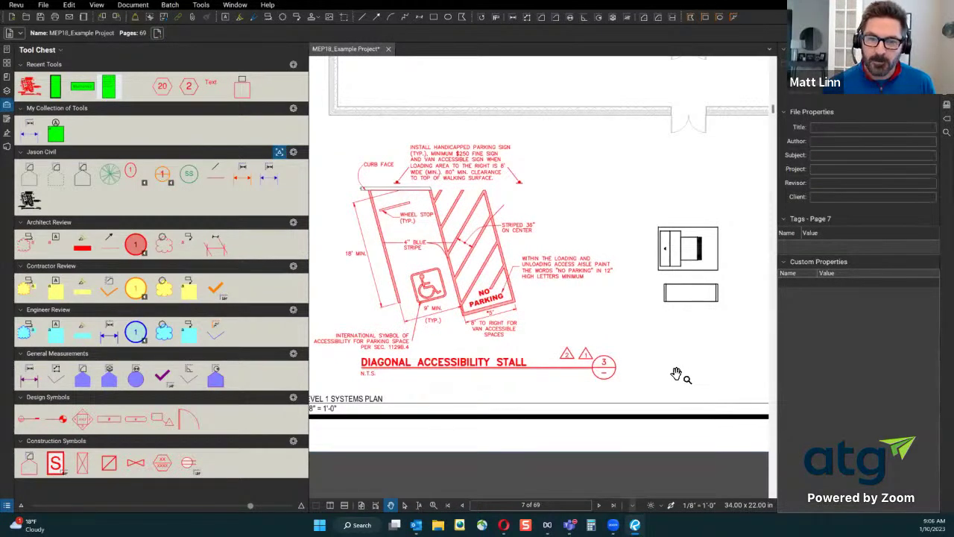
Hide the Tool Chest to enlarge the drawing area around the plan sheet
scroll(671, 375, "down", 1)
scroll(670, 378, "down", 1)
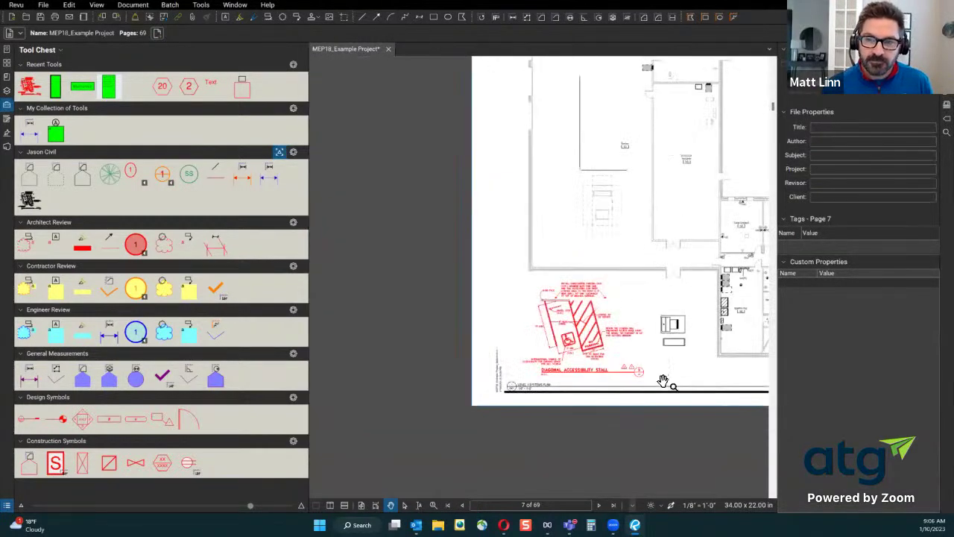
scroll(701, 380, "down", 3)
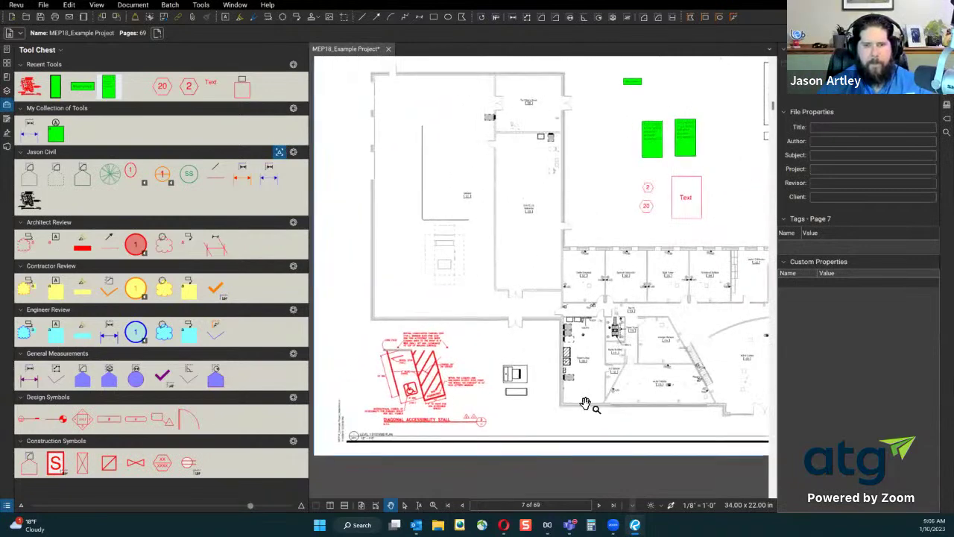
left_click(6, 105)
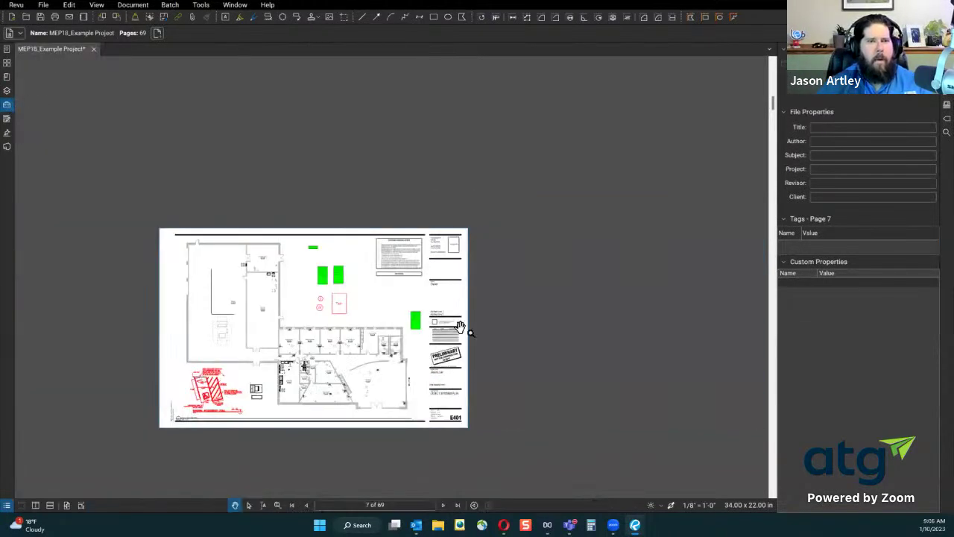
key("e")
key("Escape")
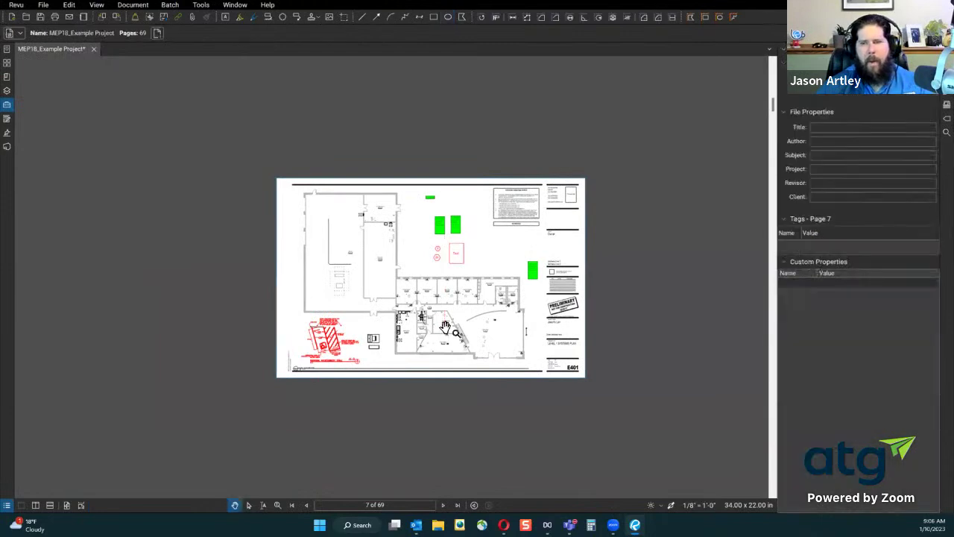
Nudge the red stall detail slightly to the right on the sheet, to X about 2.99 inches, and deselect it
scroll(443, 330, "up", 4)
mouse_move(420, 349)
left_mouse_down()
mouse_move(410, 368)
mouse_move(383, 350)
left_mouse_up()
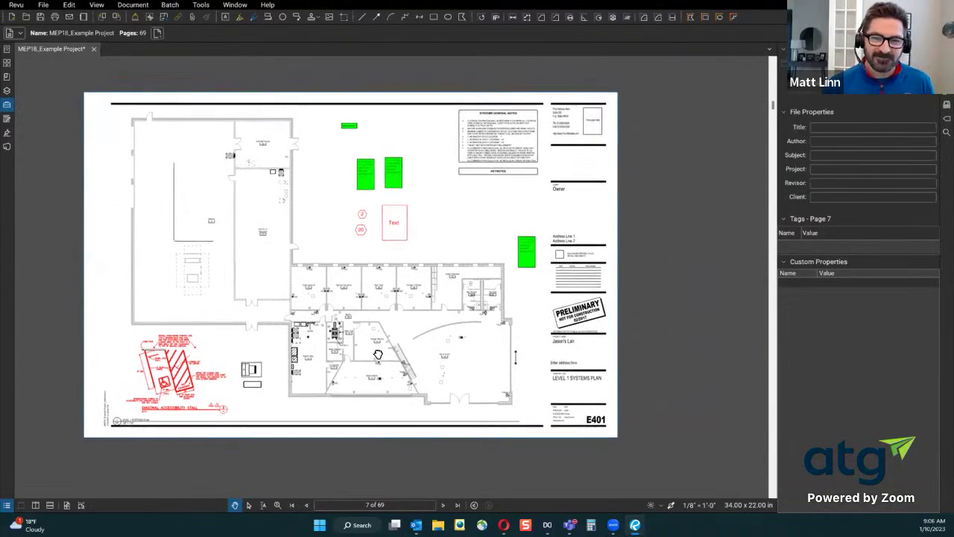
scroll(600, 135, "up", 5)
mouse_move(543, 274)
left_mouse_down()
mouse_move(532, 322)
mouse_move(613, 228)
left_mouse_up()
scroll(613, 229, "down", 5)
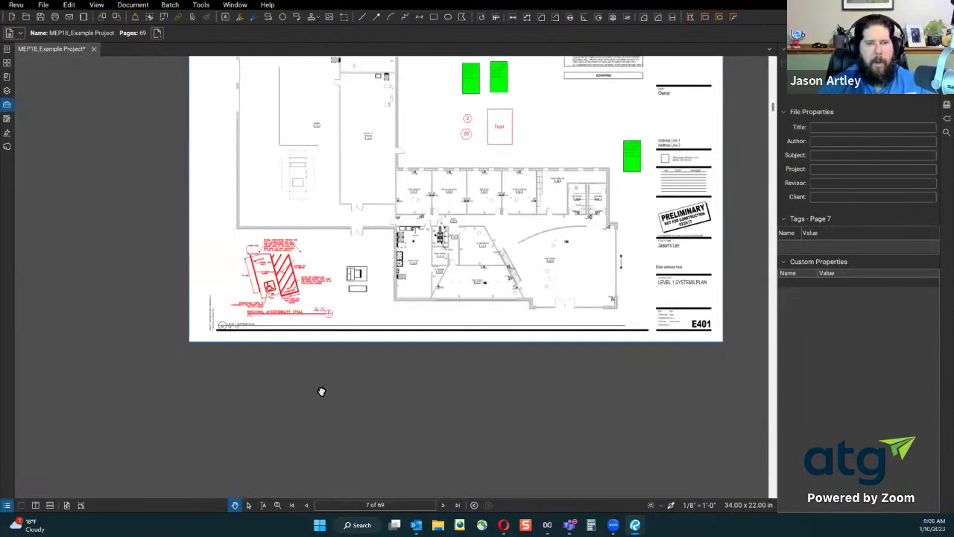
mouse_move(328, 258)
left_mouse_down()
mouse_move(355, 338)
mouse_move(340, 256)
left_mouse_up()
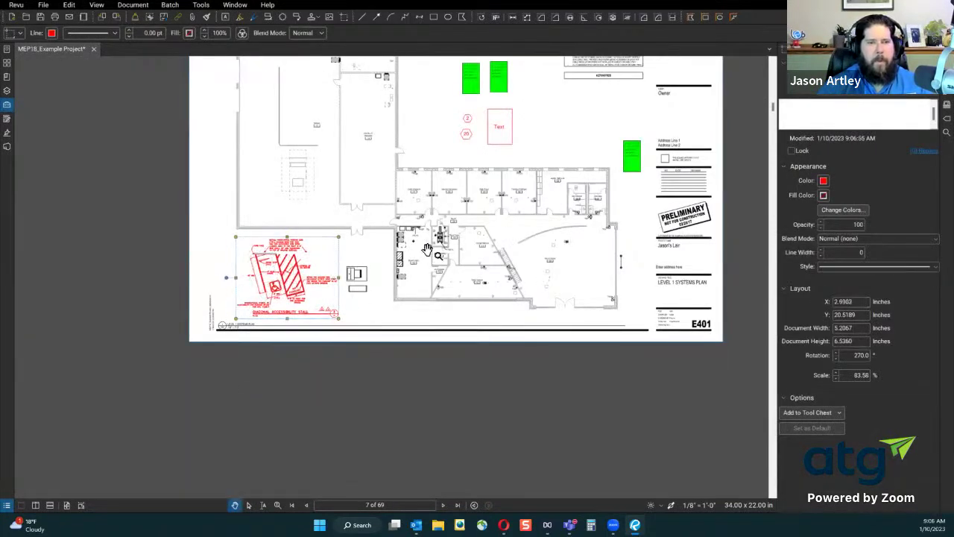
left_click(457, 248)
mouse_move(482, 225)
left_mouse_down()
mouse_move(483, 353)
mouse_move(413, 280)
left_mouse_up()
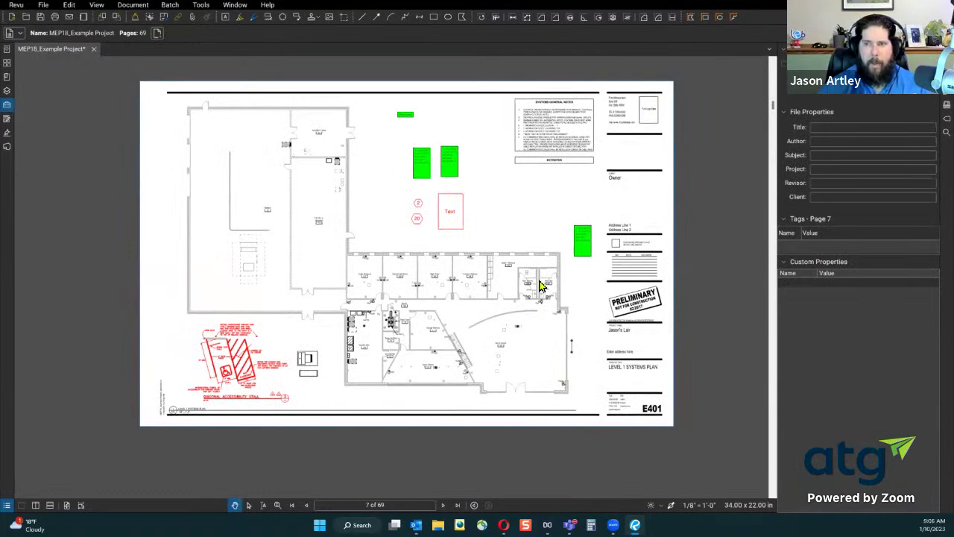
Hide the Properties panel beside the plan sheet and open the Keyboard Shortcuts Guide
key("alt+p")
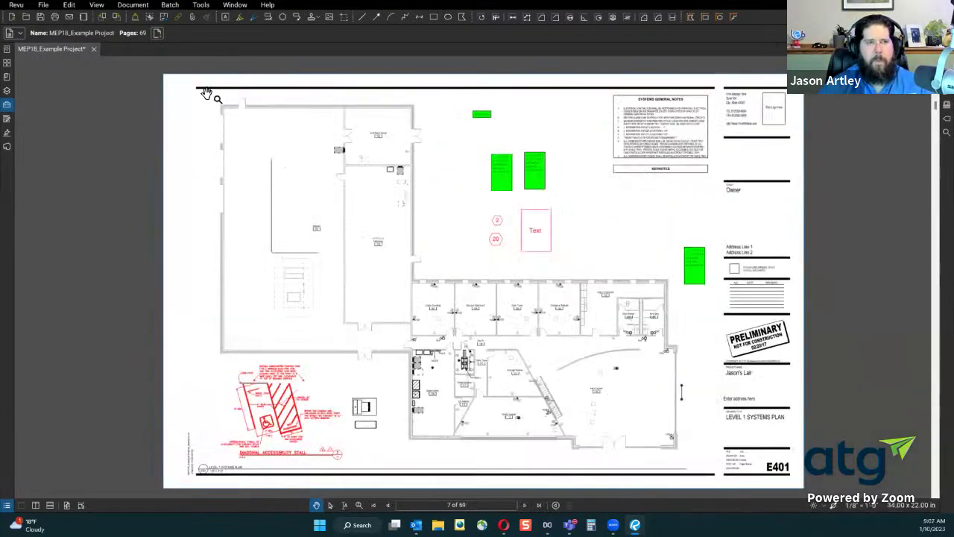
left_click(234, 5)
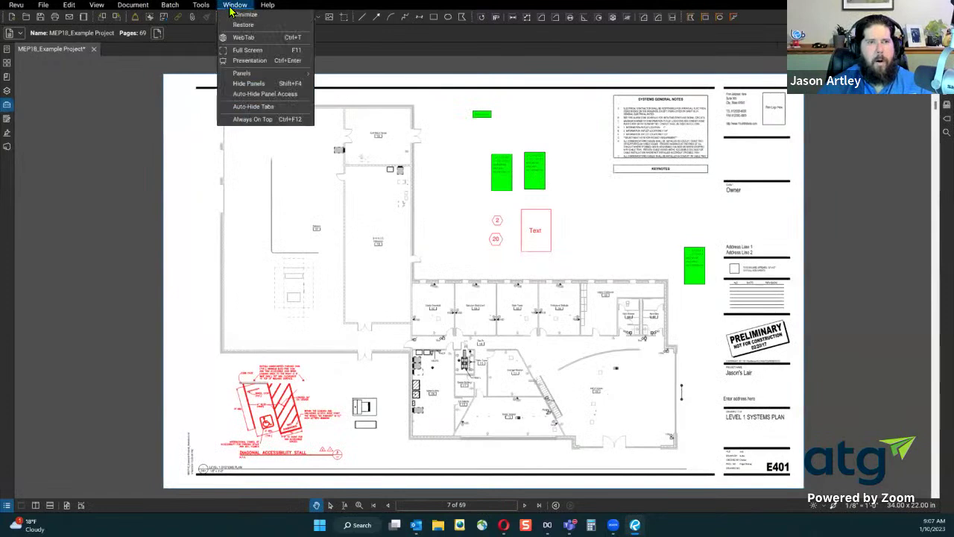
mouse_move(268, 5)
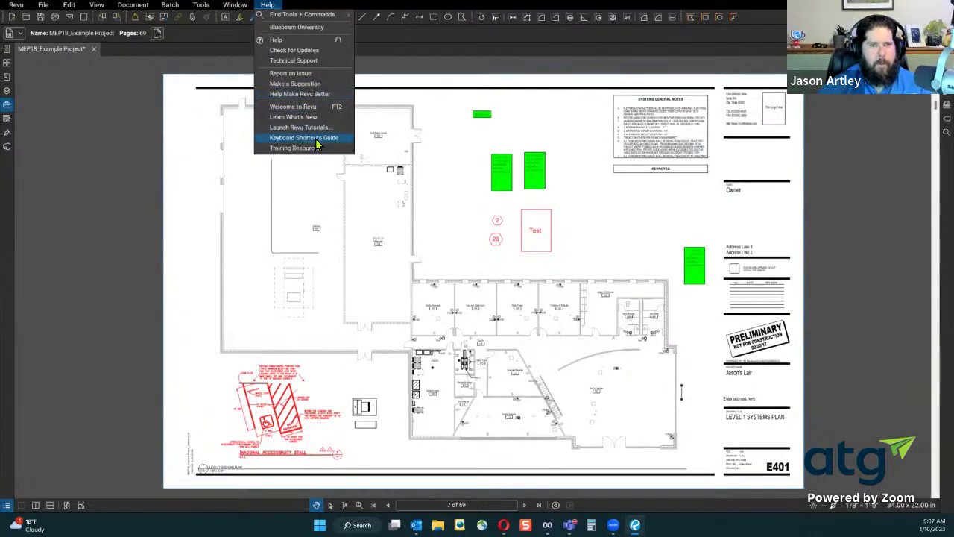
left_click(317, 144)
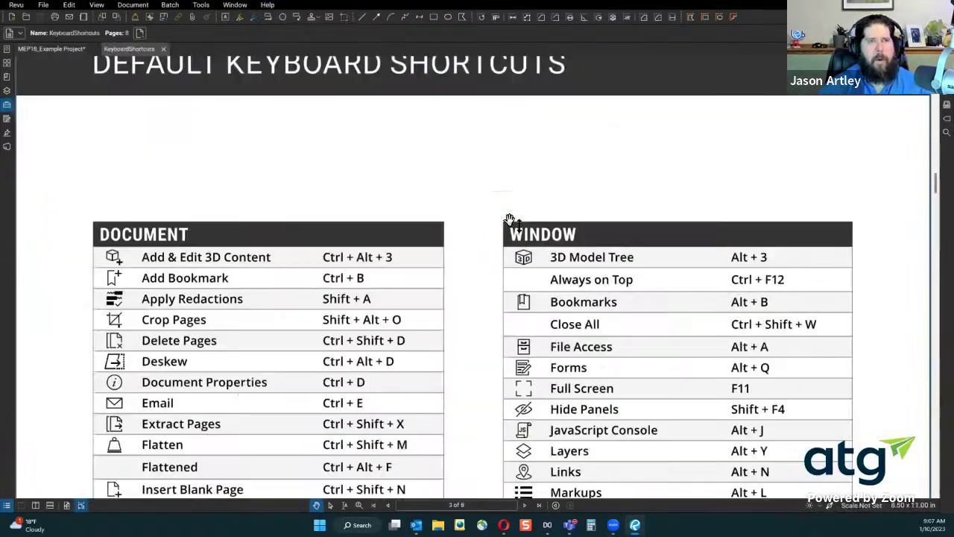
Examine the Document and Window shortcut tables in the Keyboard Shortcuts Guide
left_click(271, 6)
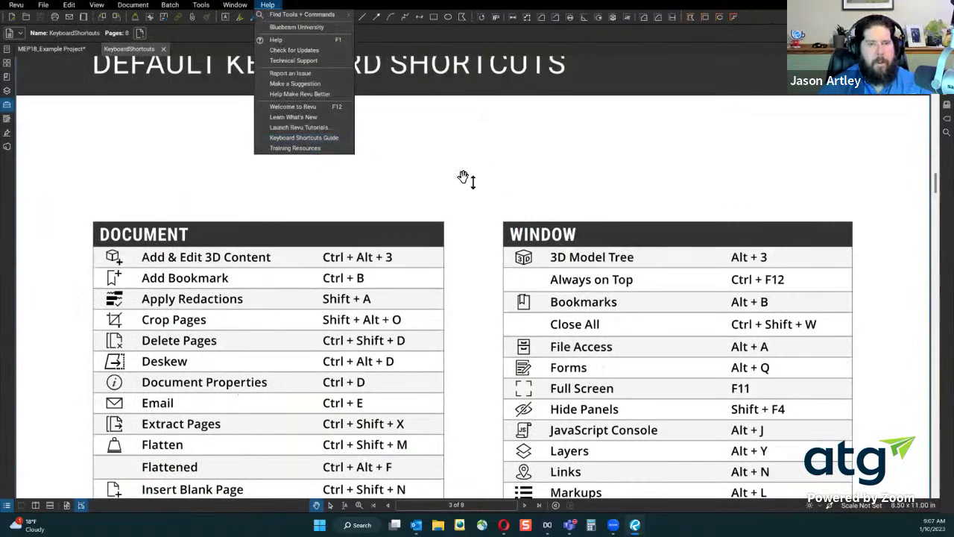
left_click(447, 228)
scroll(445, 228, "down", 5)
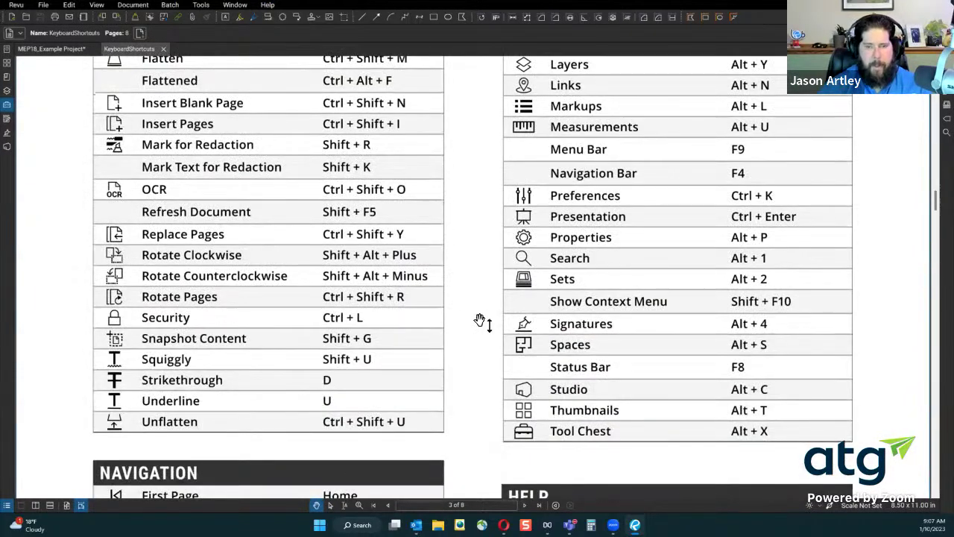
scroll(471, 311, "down", 2)
scroll(406, 332, "up", 3)
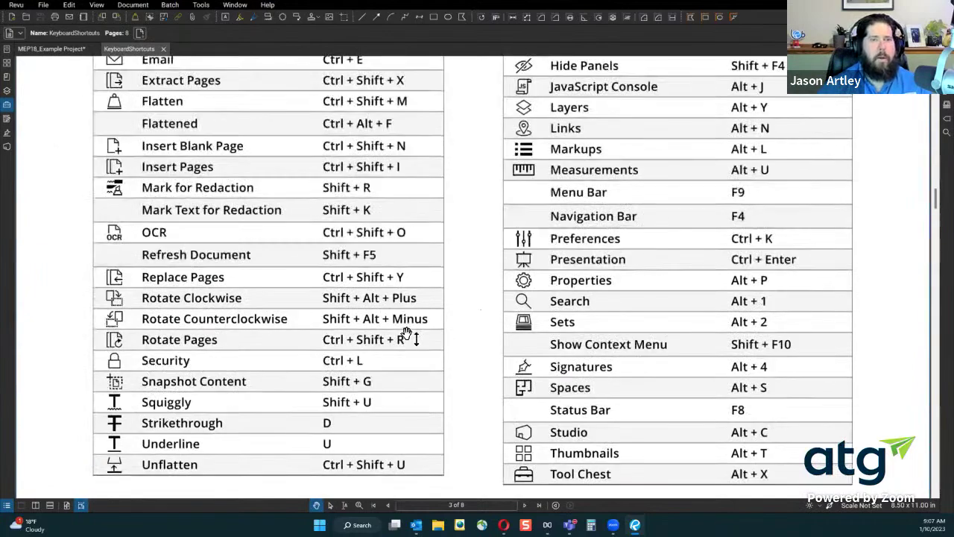
scroll(404, 329, "up", 3)
scroll(409, 335, "down", 8)
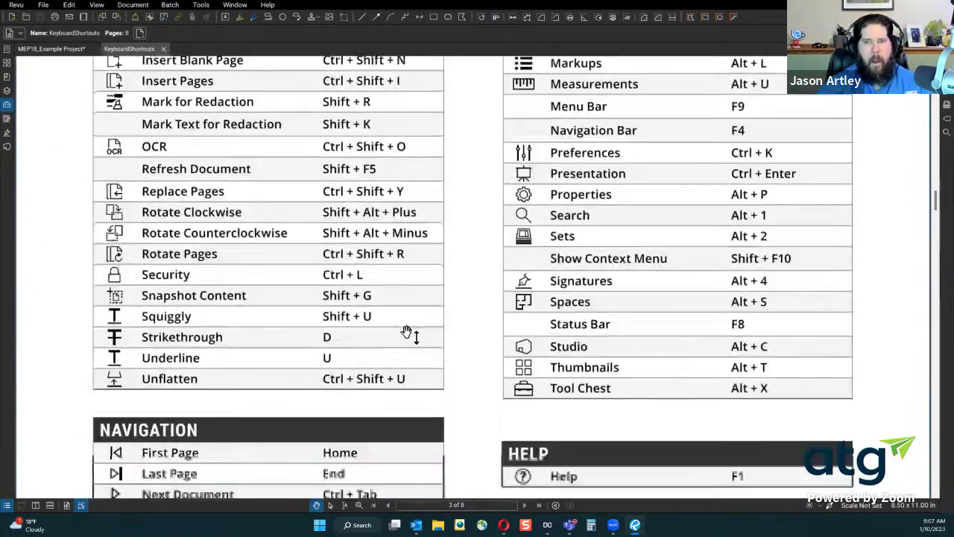
scroll(477, 350, "up", 3)
scroll(498, 349, "up", 6)
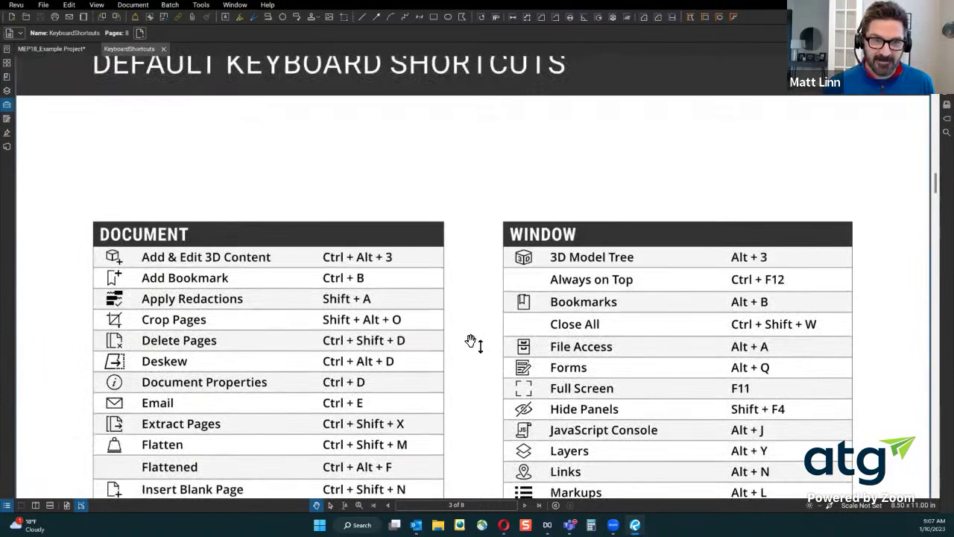
Review the tool shortcuts in the Keyboard Shortcuts settings, selecting the Arc entry, and close them without changes
left_click(20, 6)
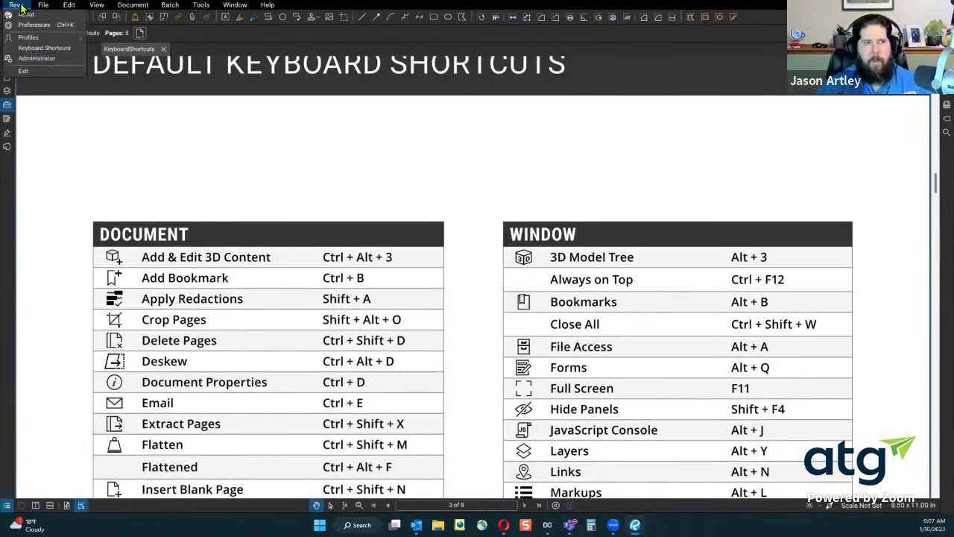
left_click(45, 48)
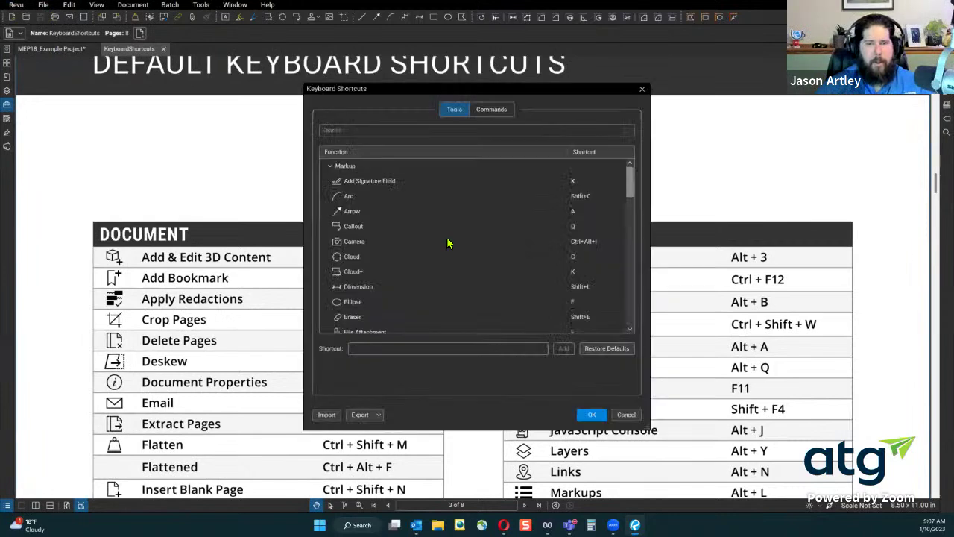
scroll(480, 252, "down", 2)
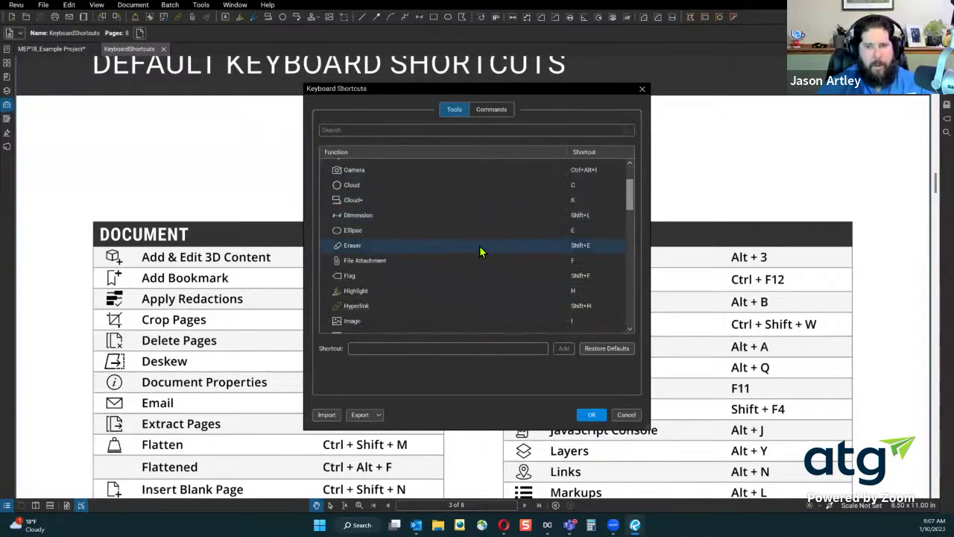
scroll(481, 252, "up", 2)
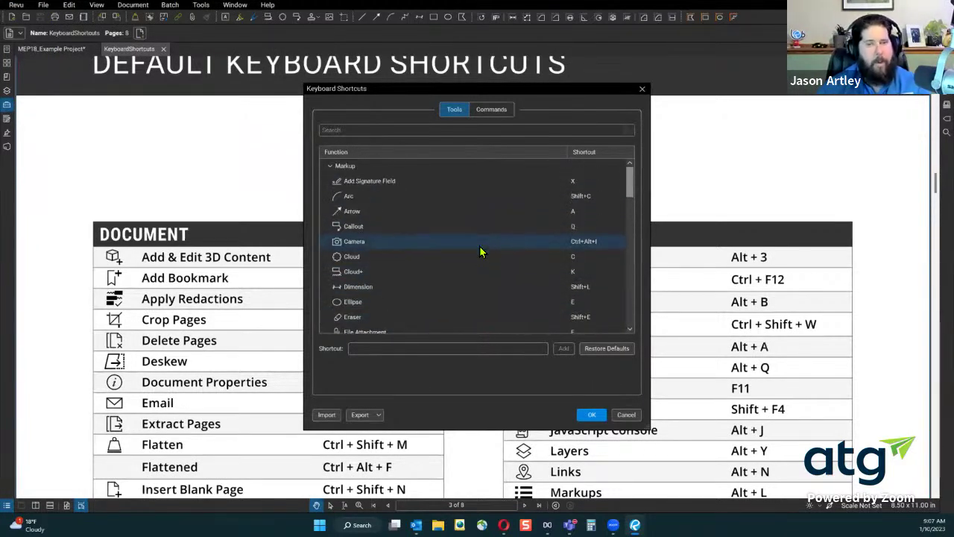
left_click(594, 202)
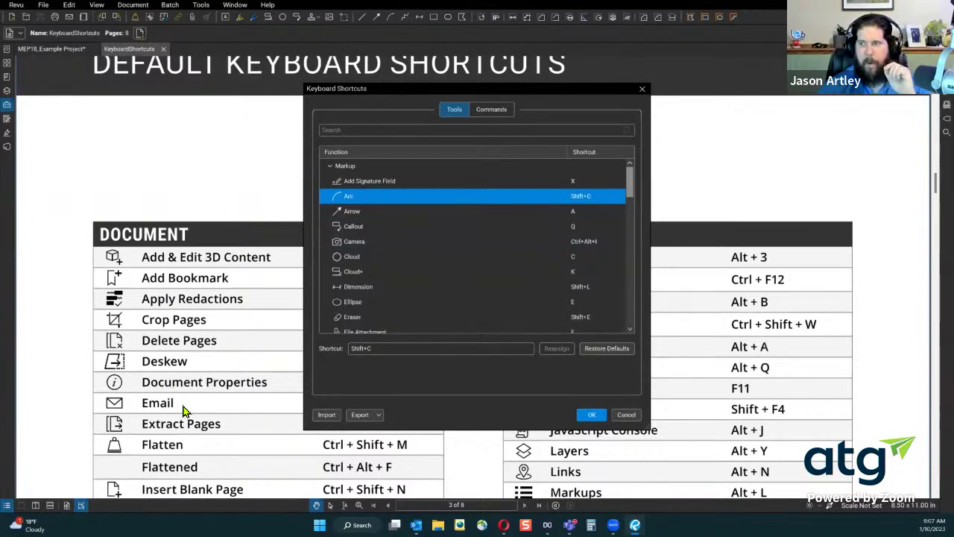
left_click(625, 414)
left_click(266, 5)
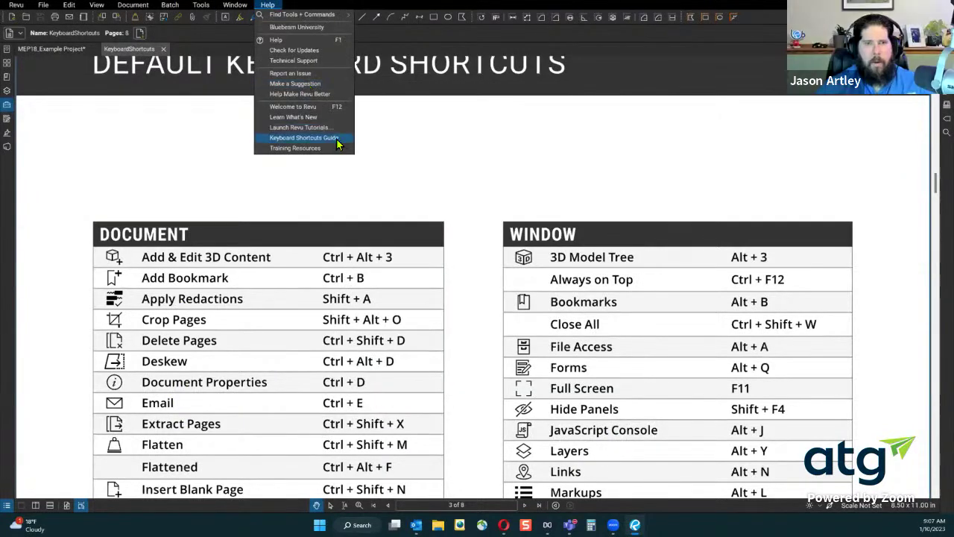
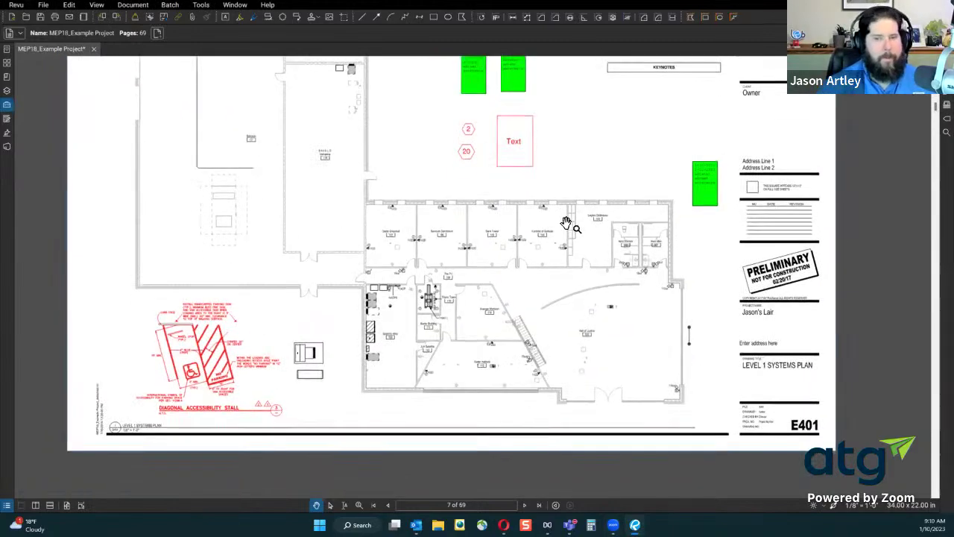
Review the list of available profiles without switching to another one
scroll(533, 364, "up", 1)
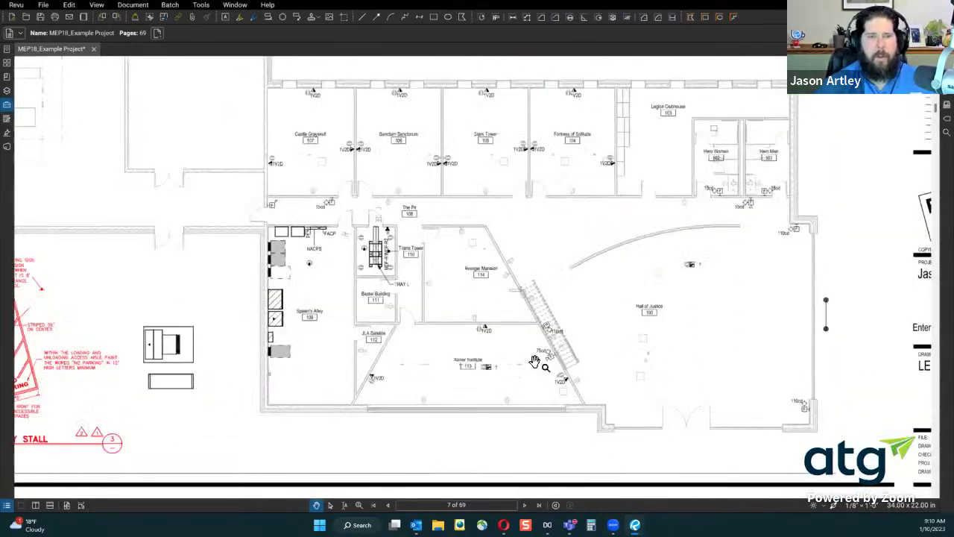
scroll(565, 365, "down", 2)
left_click_drag(568, 365, 537, 379)
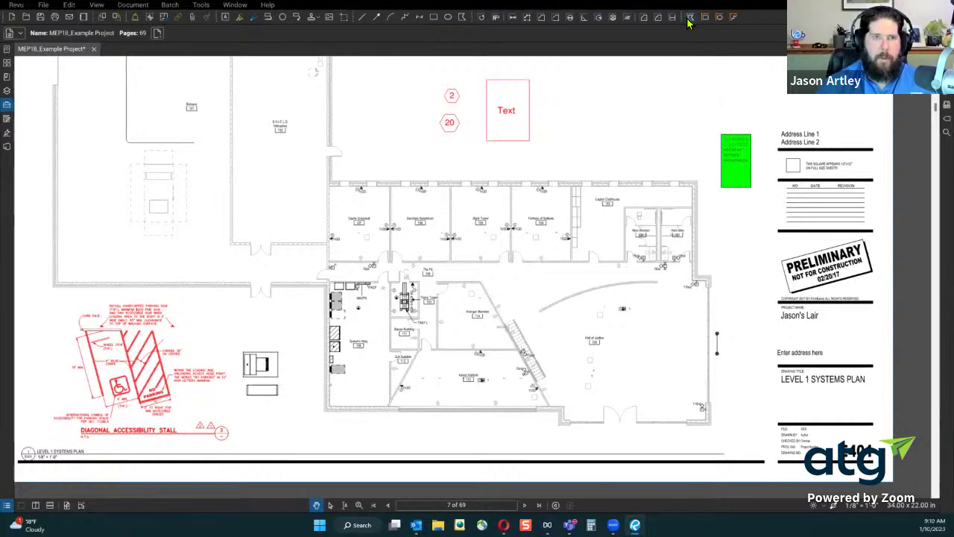
left_click(15, 4)
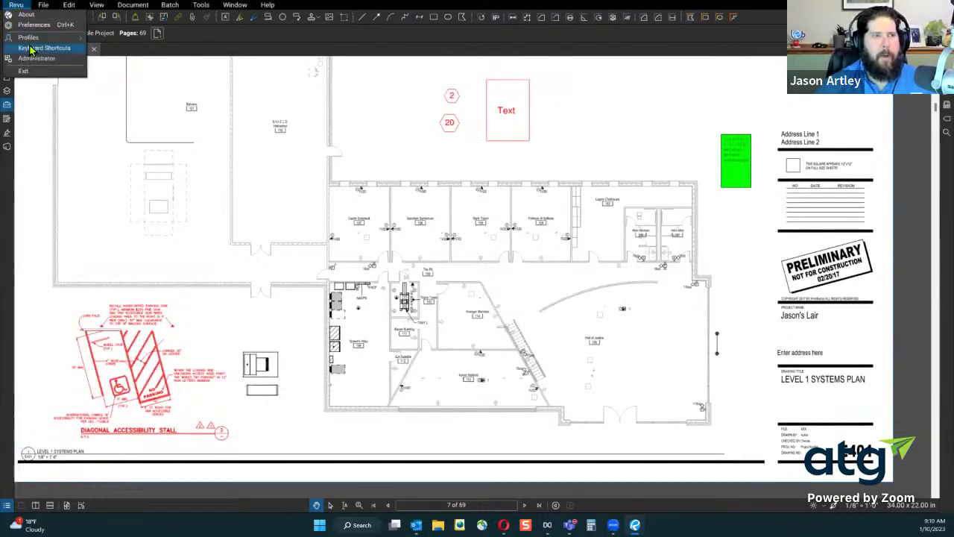
left_click(27, 6)
left_click(27, 6)
mouse_move(30, 37)
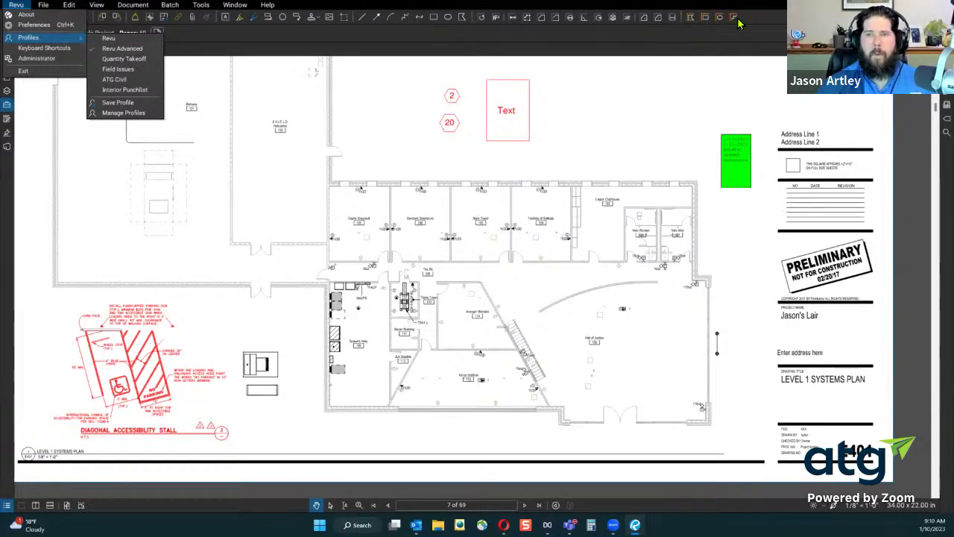
left_click(694, 41)
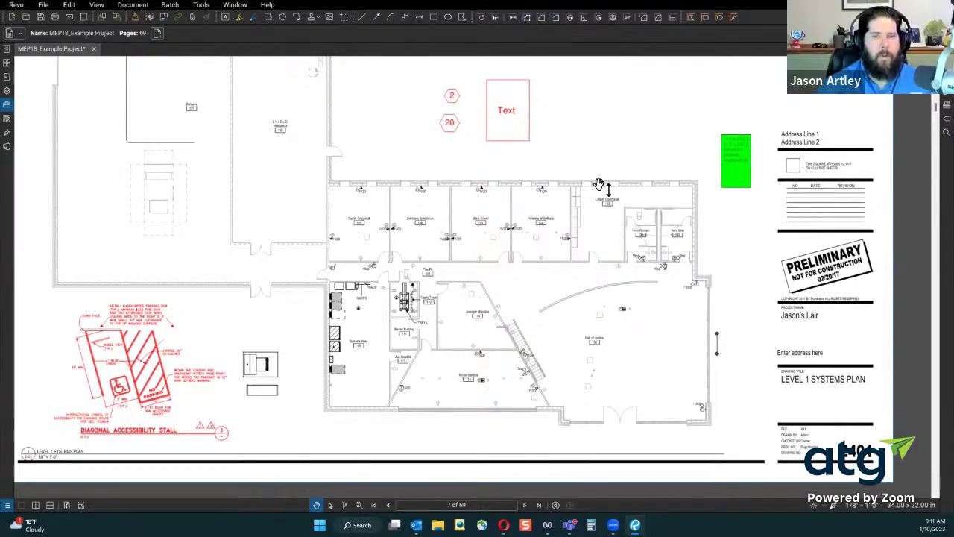
Start the Perimeter measurement tool close to rooms 103 and 104 and check the Snap to Content option
scroll(526, 236, "up", 5)
scroll(544, 248, "up", 1)
scroll(547, 250, "down", 1)
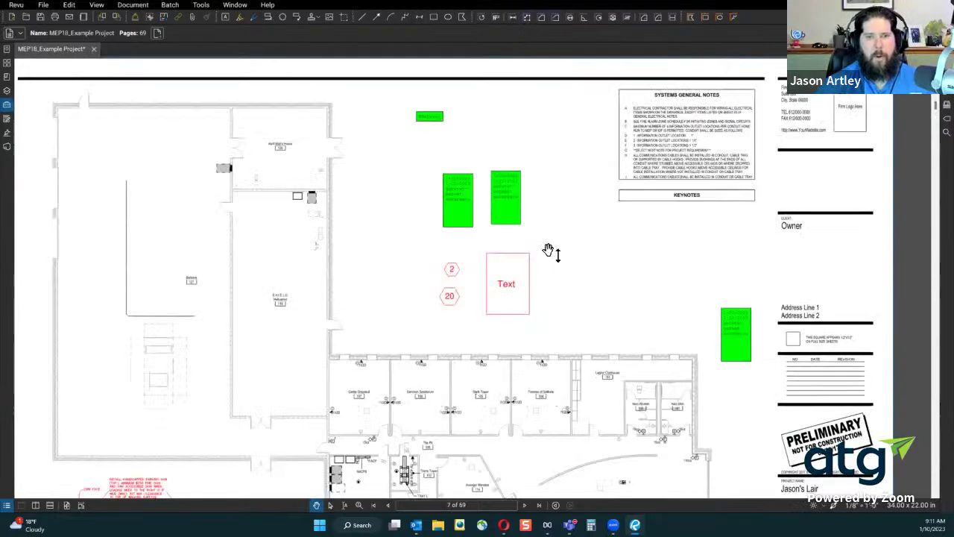
left_click_drag(535, 369, 506, 238)
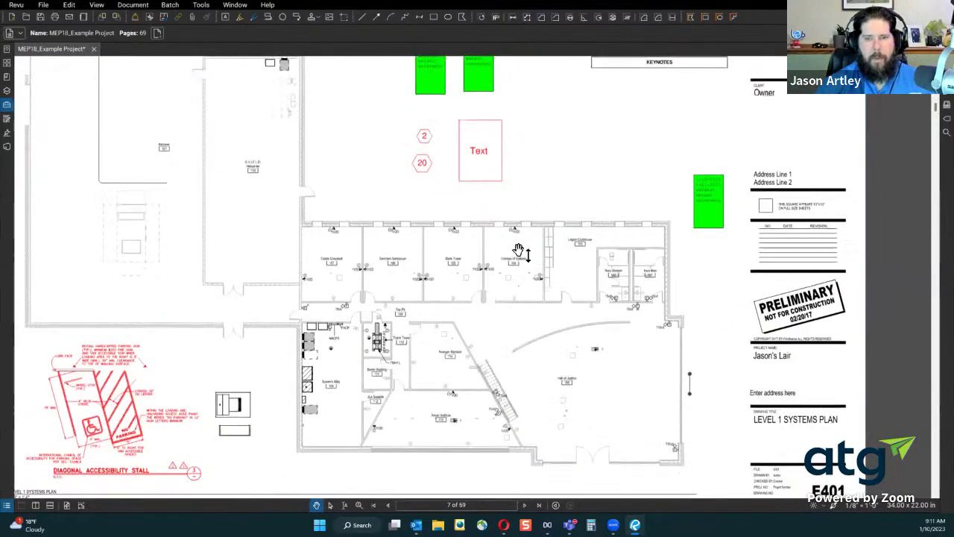
left_click(359, 505)
mouse_move(465, 210)
left_mouse_down()
mouse_move(571, 330)
mouse_move(541, 330)
mouse_move(696, 330)
mouse_move(674, 323)
left_mouse_up()
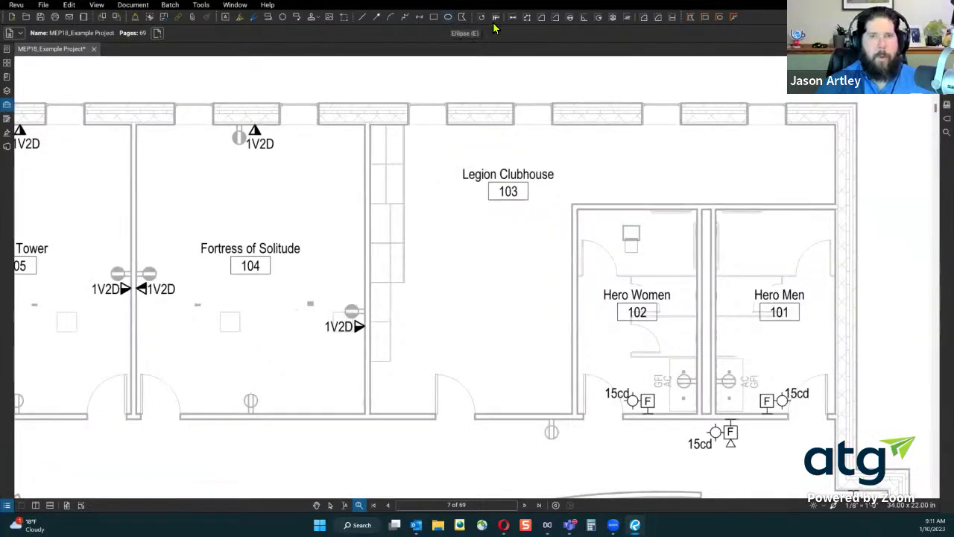
left_click(553, 21)
scroll(222, 134, "down", 2)
scroll(221, 133, "up", 2)
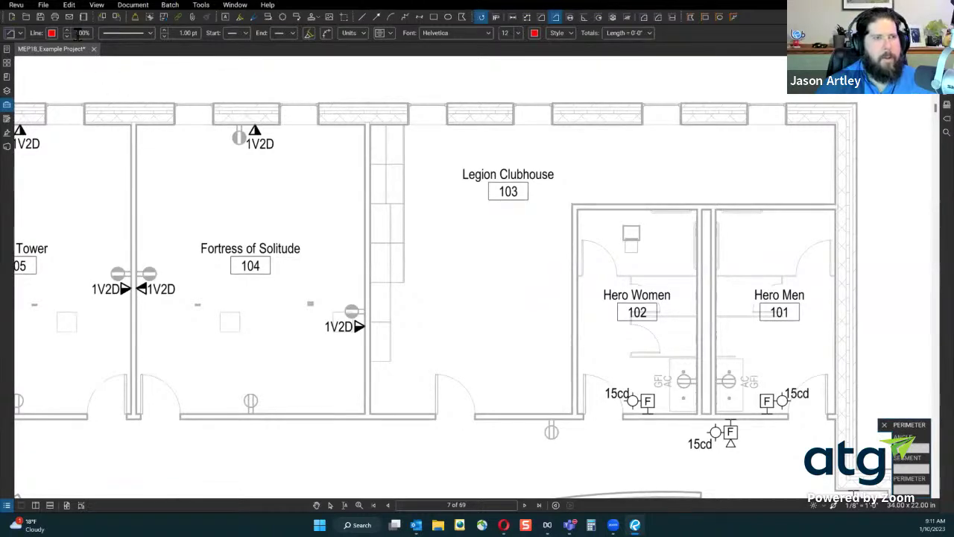
left_click(69, 5)
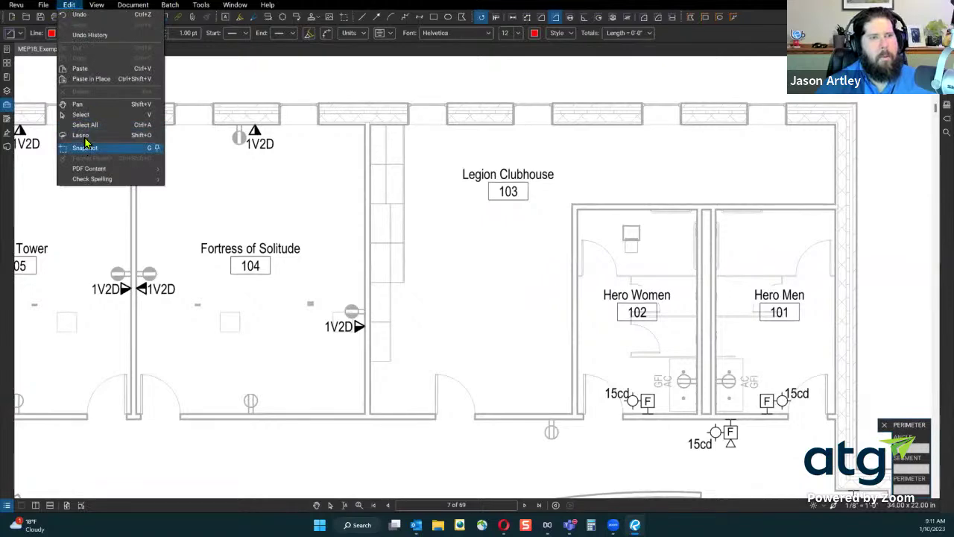
mouse_move(97, 6)
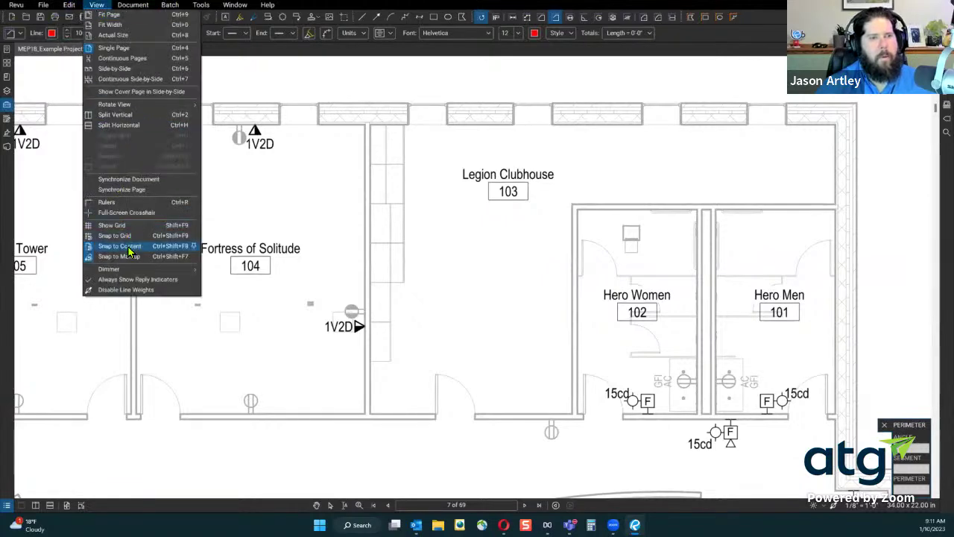
Measure the perimeter of room 104, Fortress of Solitude, by tracing its four inside wall corners back to the start
left_click(362, 128)
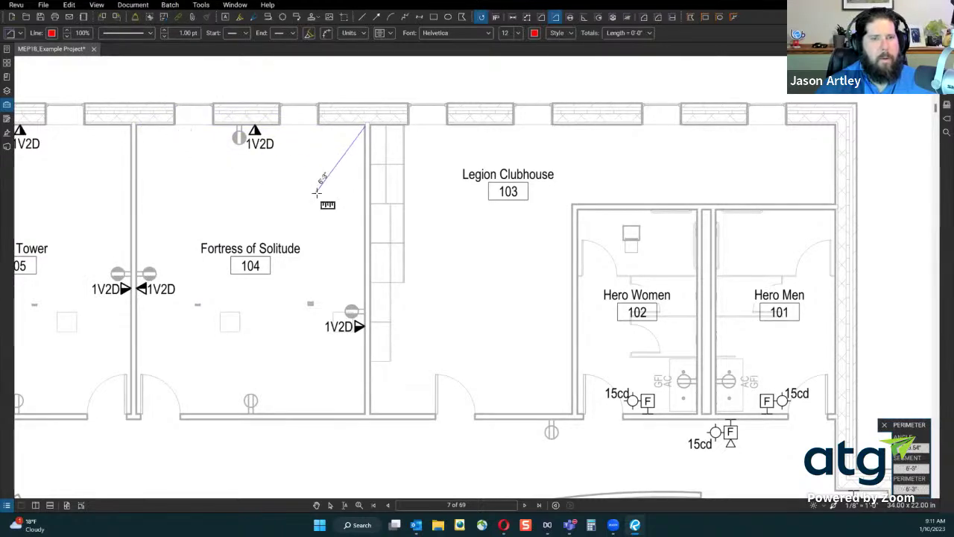
left_click(365, 414)
left_click(137, 415)
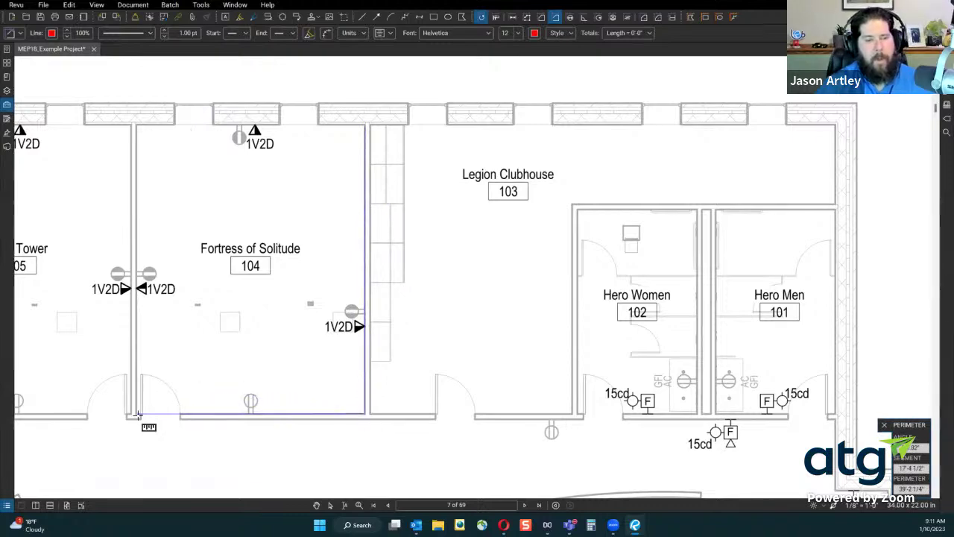
left_click(138, 126)
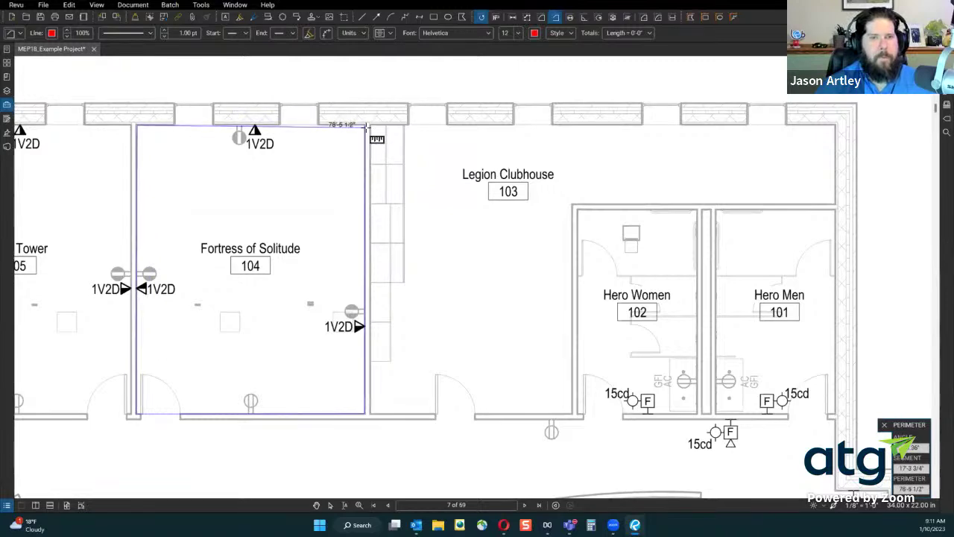
double_click(365, 127)
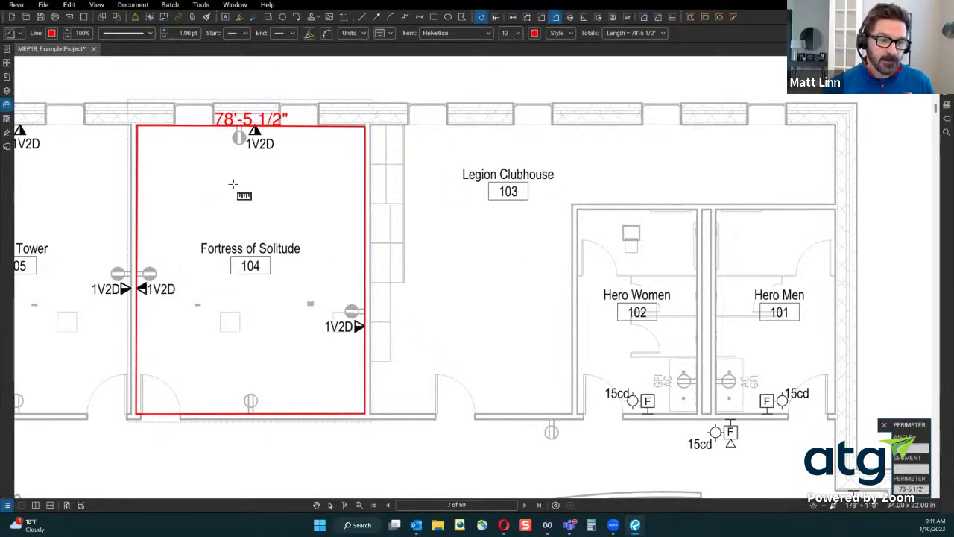
scroll(237, 190, "down", 1)
scroll(237, 190, "up", 1)
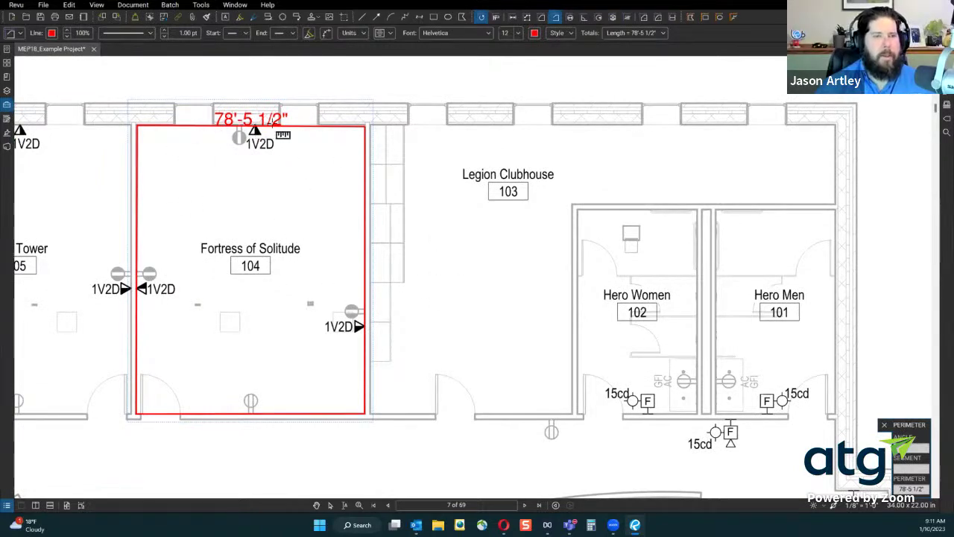
Select the room 104 perimeter measurement and examine its entry and length in the Markups List
key("Escape")
left_click(275, 127)
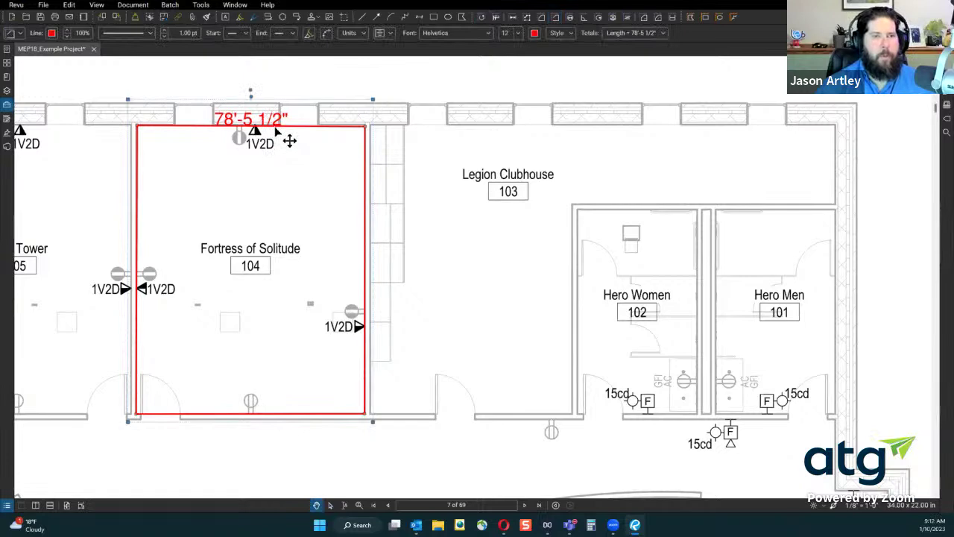
left_click(7, 506)
scroll(214, 440, "up", 3)
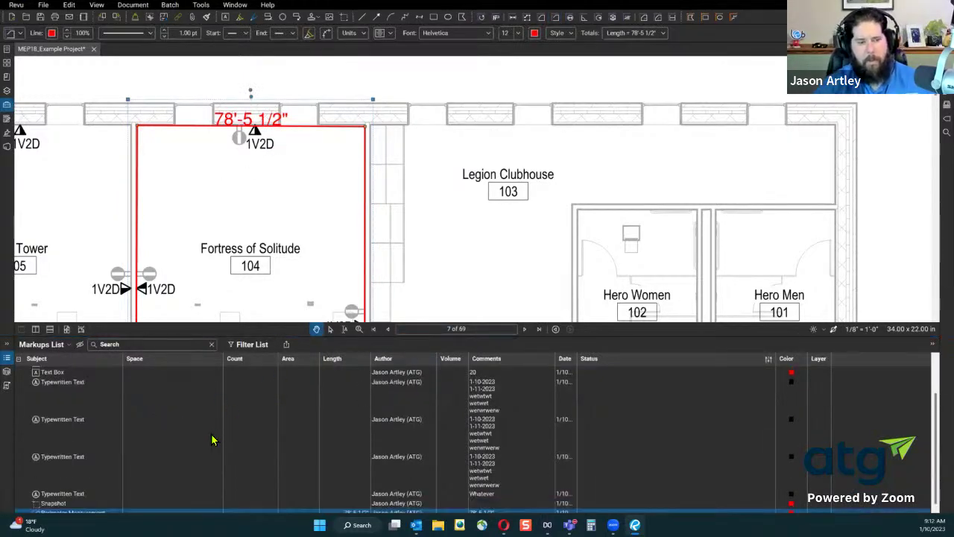
scroll(128, 488, "down", 3)
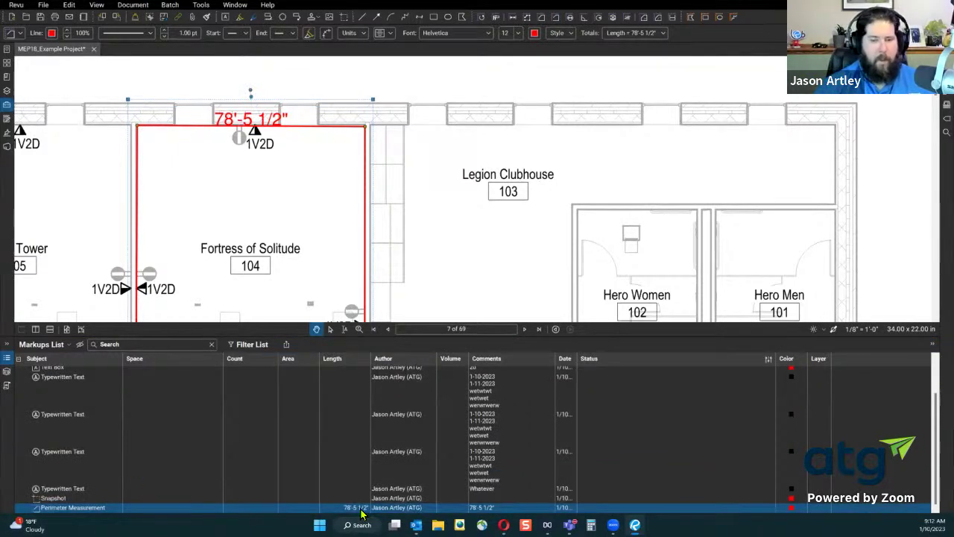
Hide the Markups List and trace room 103, Legion Clubhouse, with a Polylength measurement around its six inside corners back to the start
left_click(448, 254)
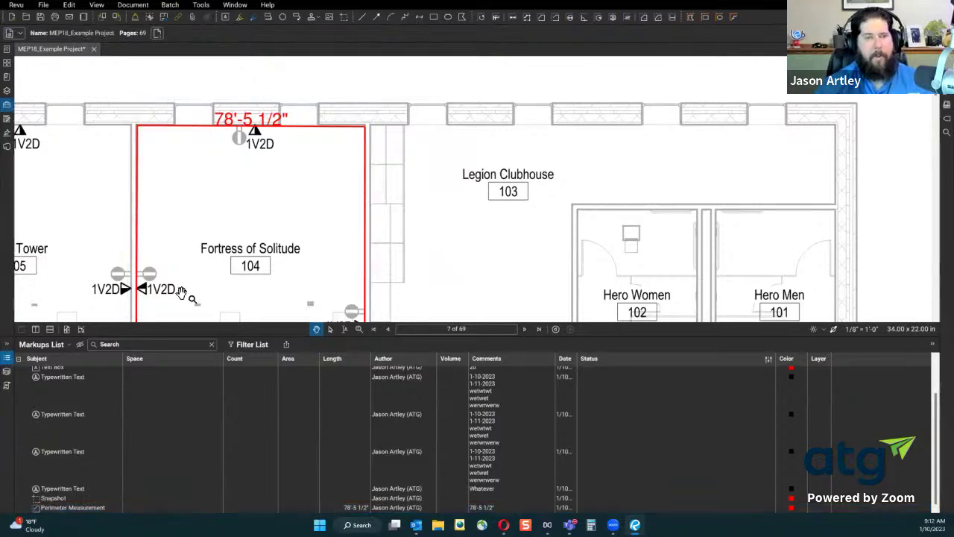
left_click(84, 329)
scroll(386, 238, "down", 2)
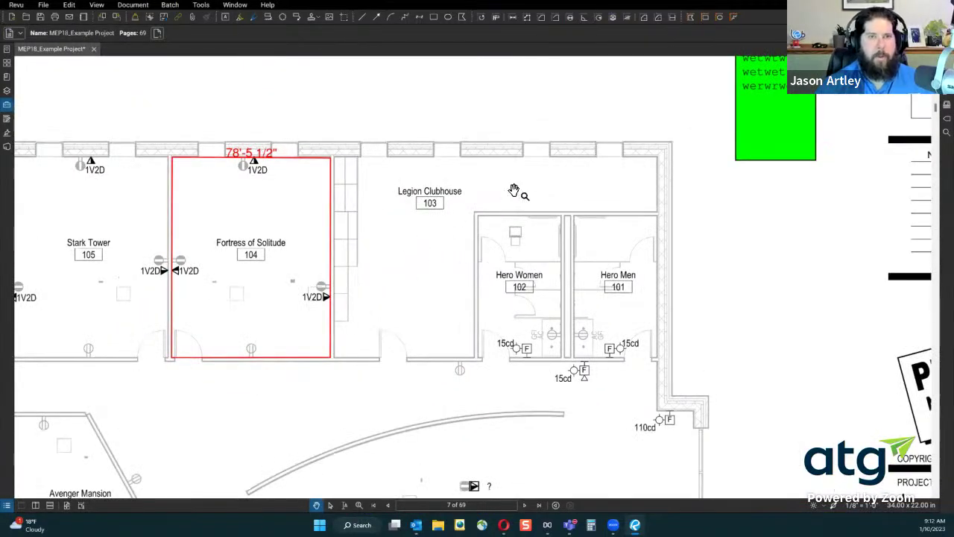
left_click(527, 17)
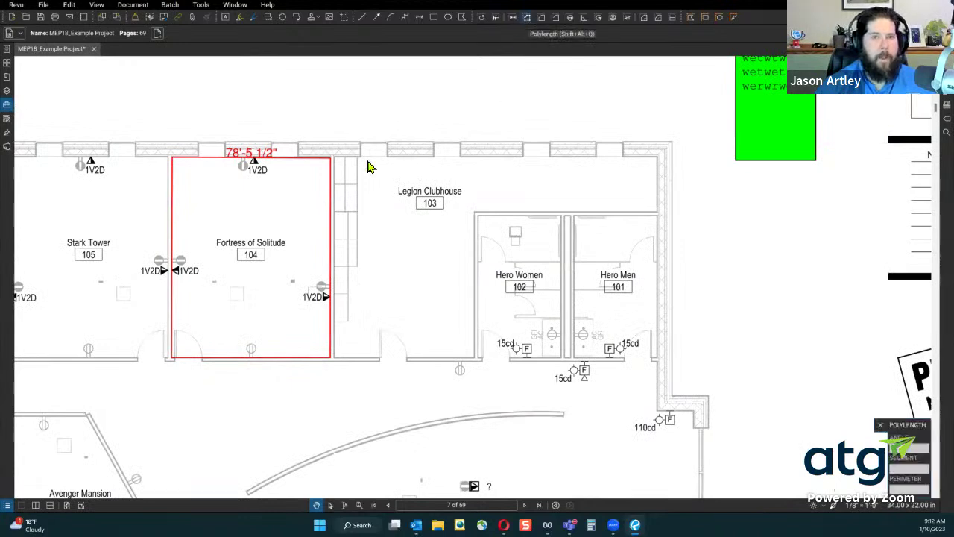
left_click(339, 156)
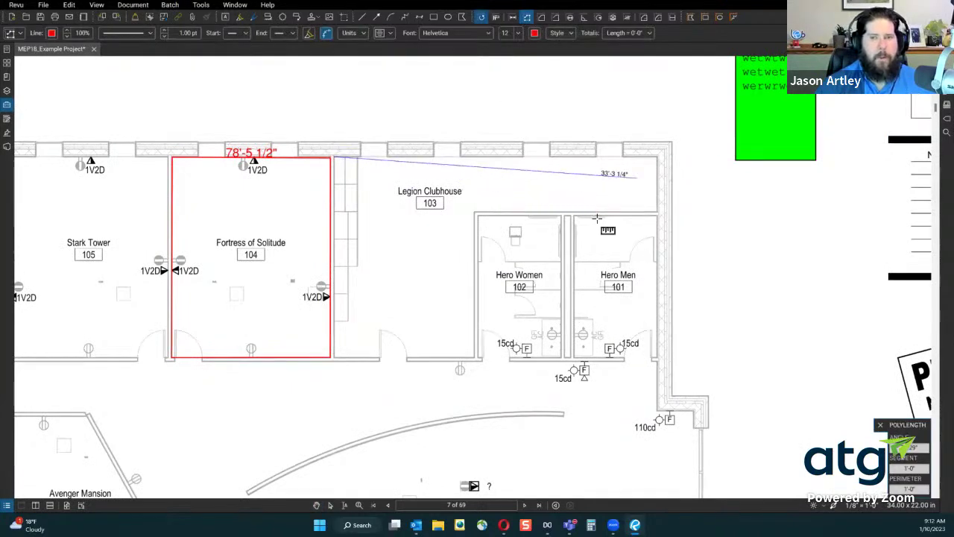
left_click(657, 156)
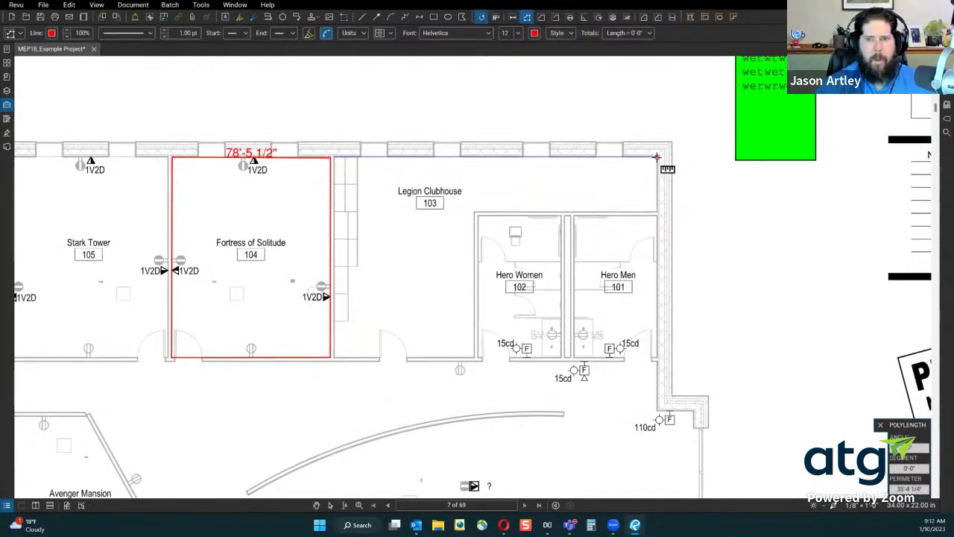
left_click(657, 212)
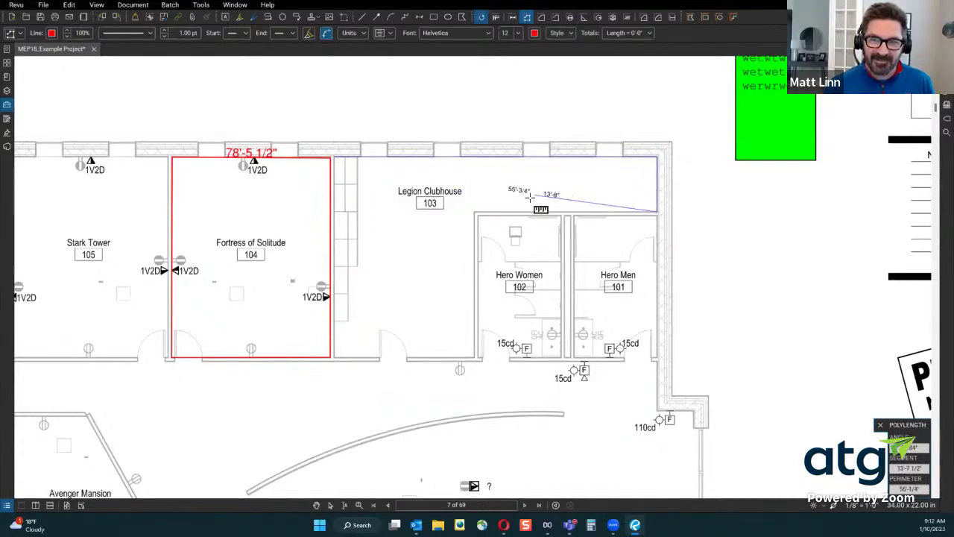
left_click(474, 212)
left_click(463, 357)
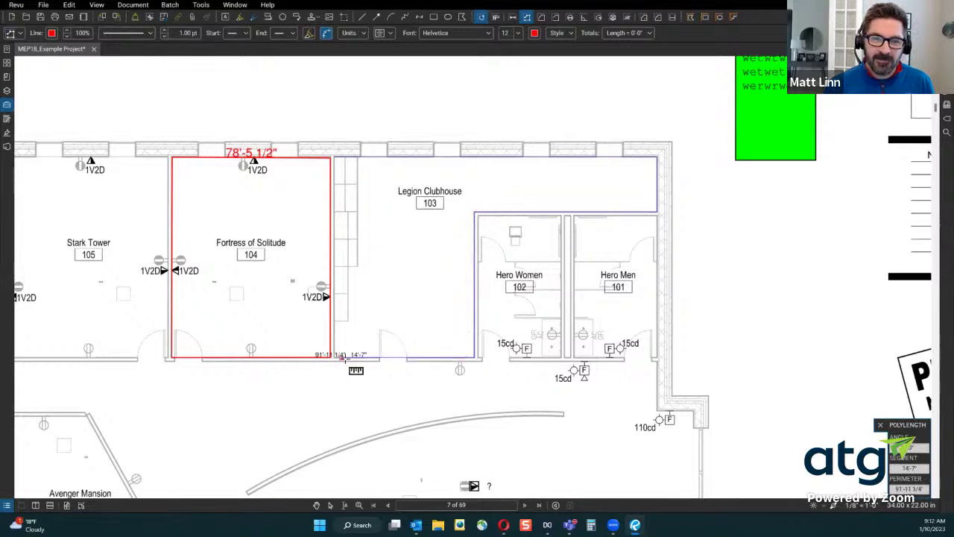
left_click(336, 357)
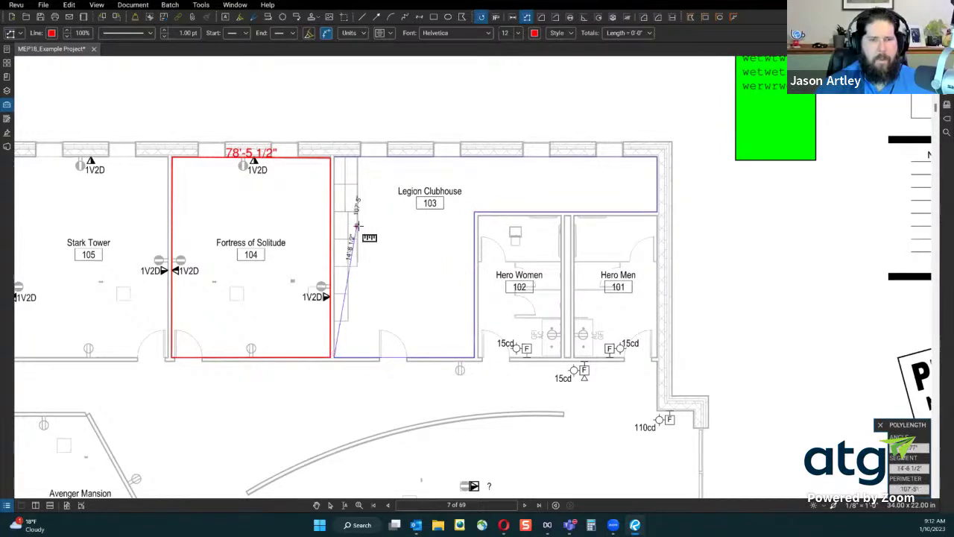
double_click(334, 158)
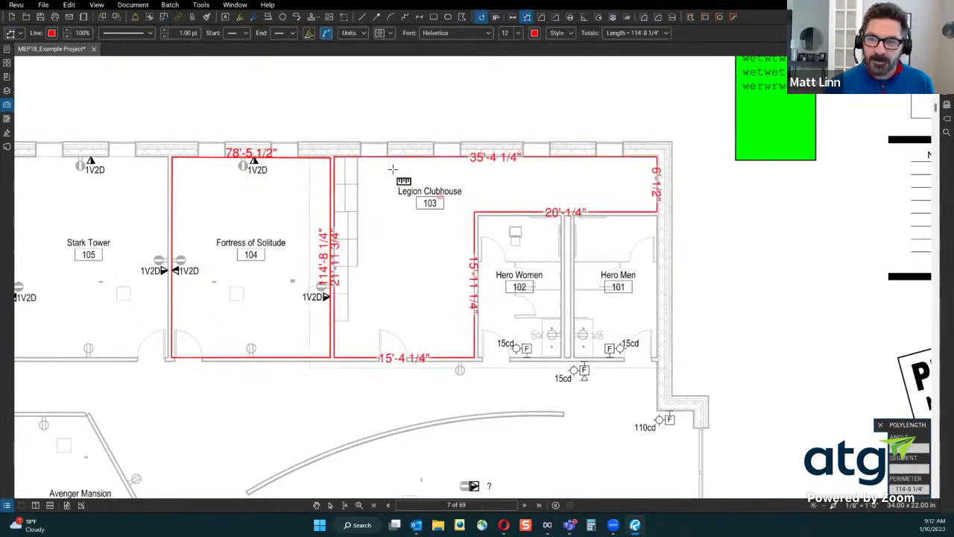
key("Escape")
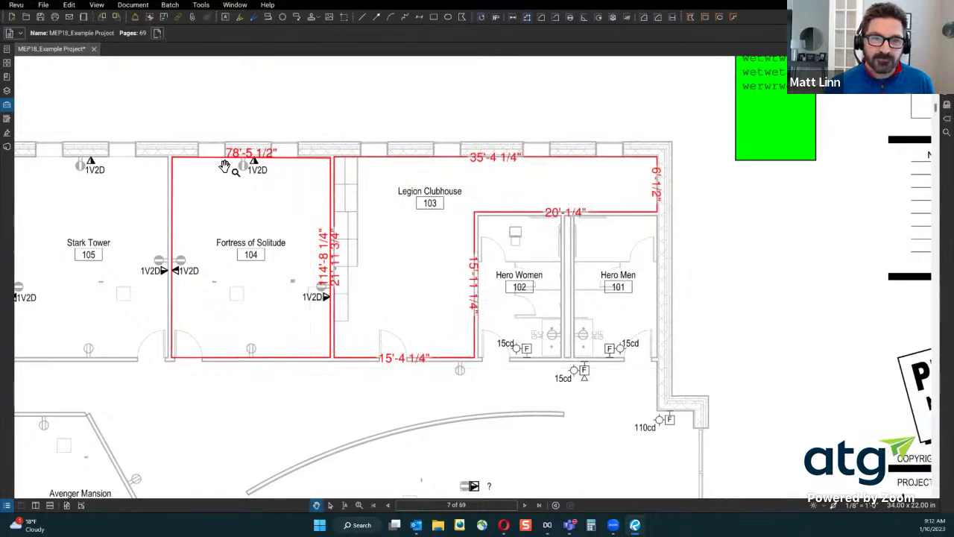
Delete the existing perimeter measurement around room 104, Fortress of Solitude
left_click(266, 162)
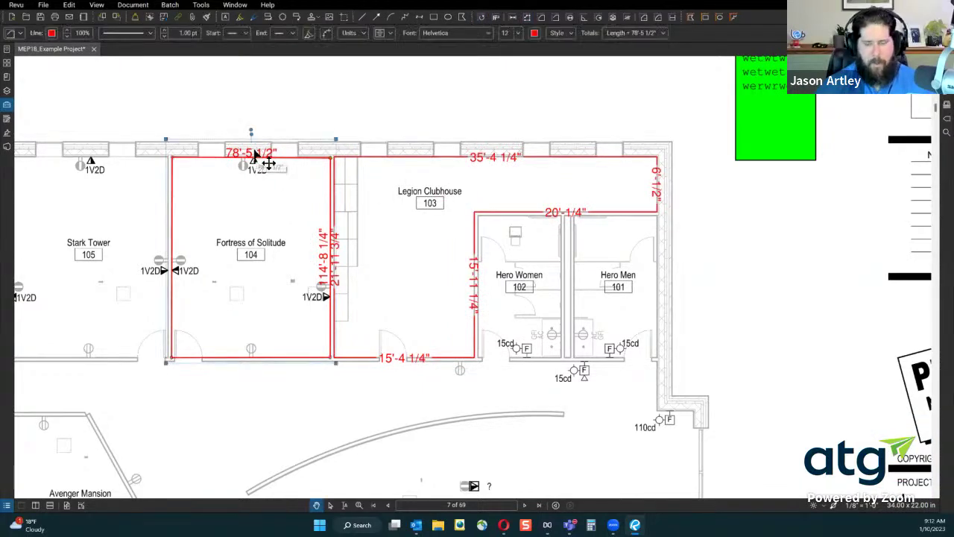
key("Delete")
left_click(365, 157)
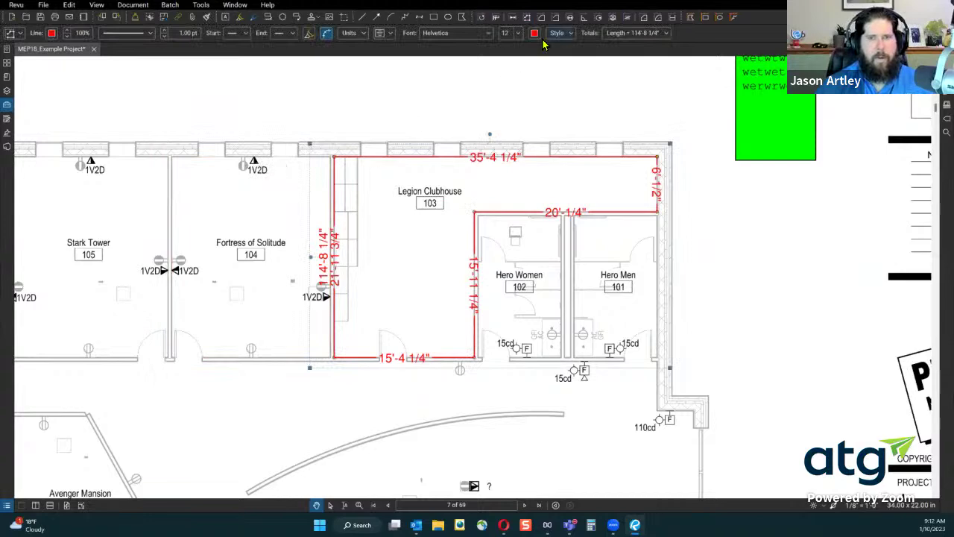
left_click(526, 16)
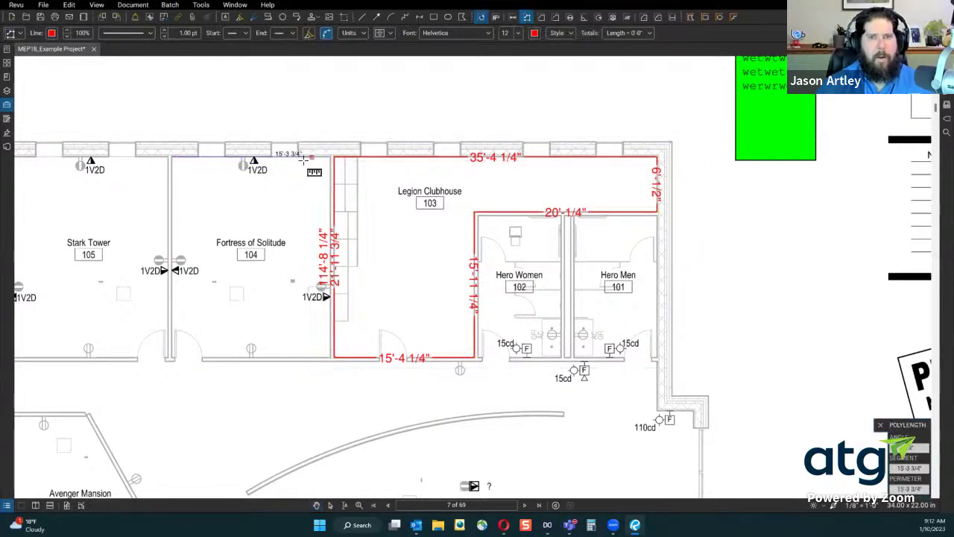
key("Escape")
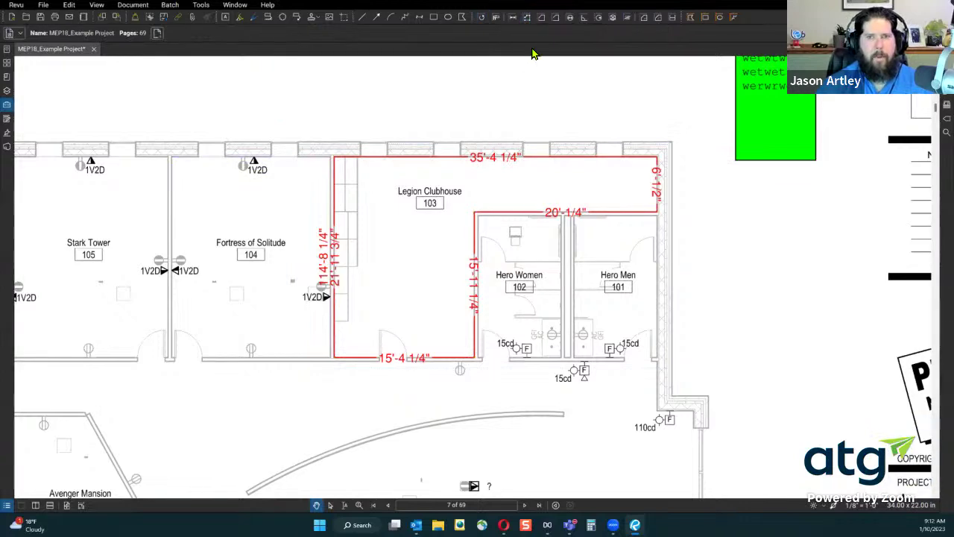
Measure room 104 again with the Perimeter tool, tracing its four inside corners and closing at the start point
left_click(554, 17)
left_click(181, 158)
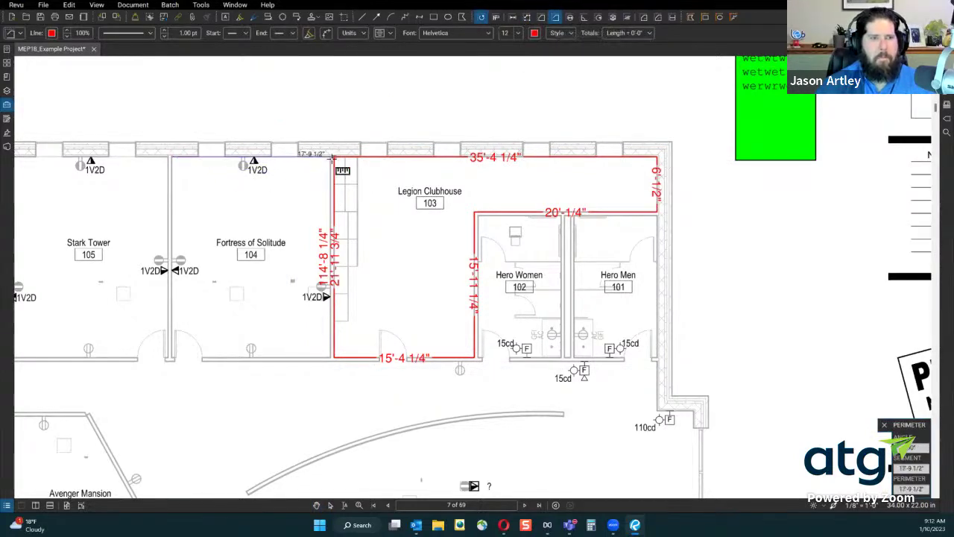
left_click(330, 158)
left_click(330, 358)
left_click(172, 358)
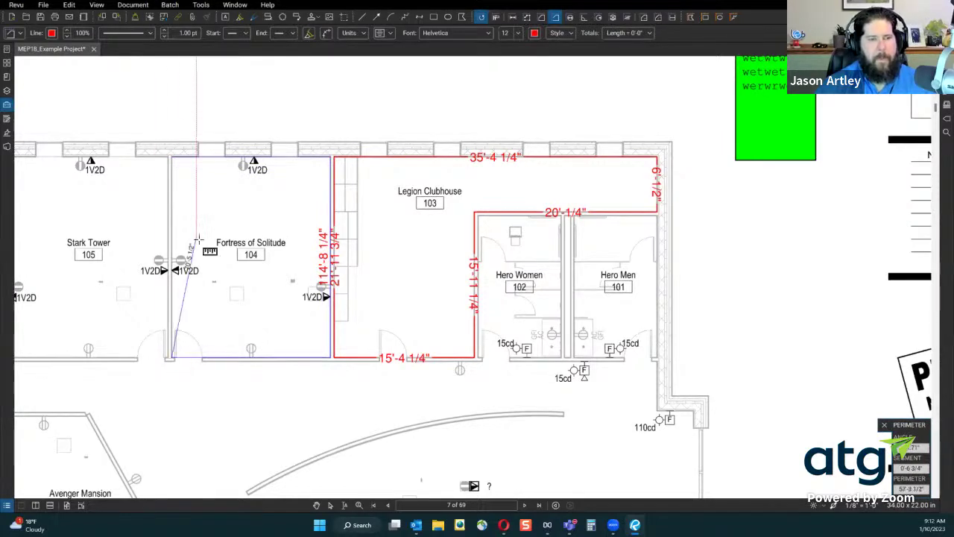
left_click(172, 158)
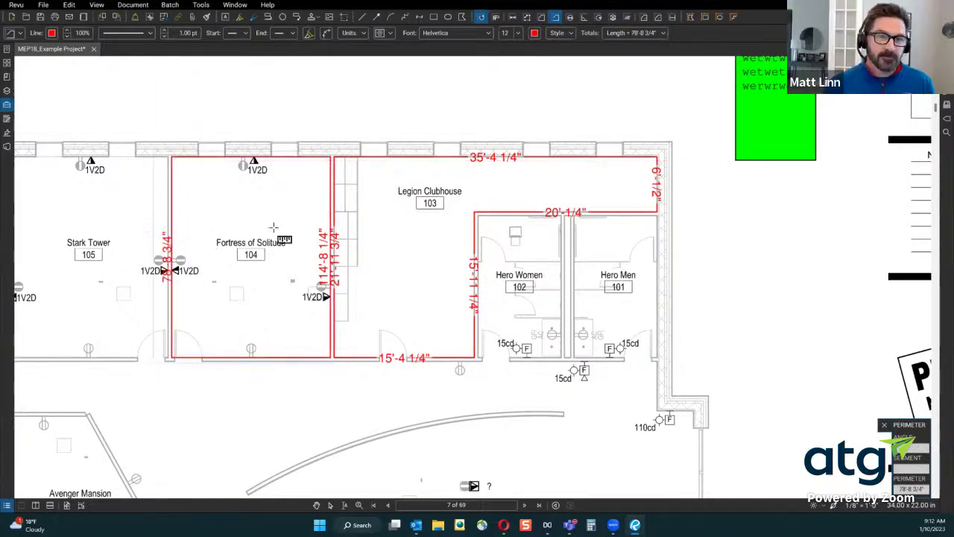
key("Escape")
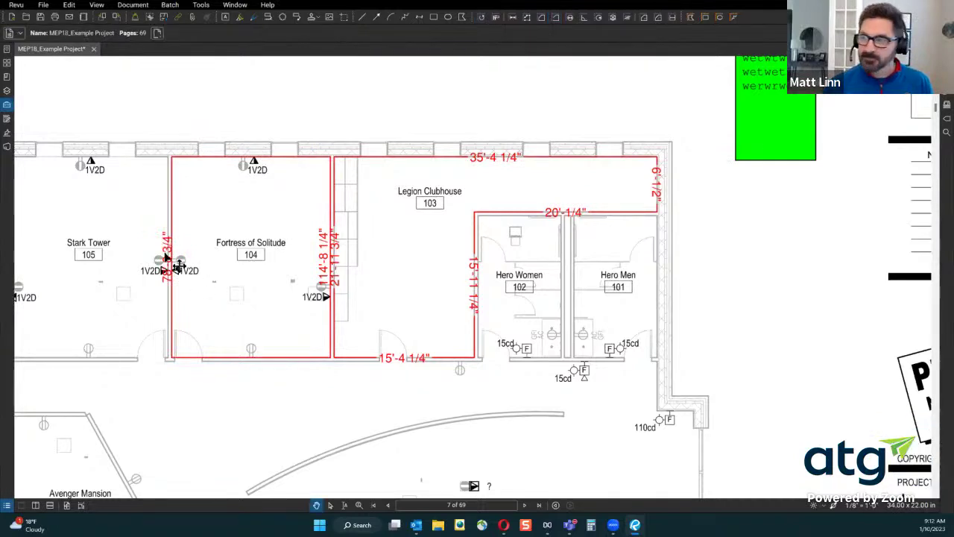
Move the Polylength measurement of room 103 diagonally off the room's walls so its segment values stand clear
left_click(171, 267)
left_click(496, 163)
left_click_drag(497, 164, 559, 127)
left_click(403, 259)
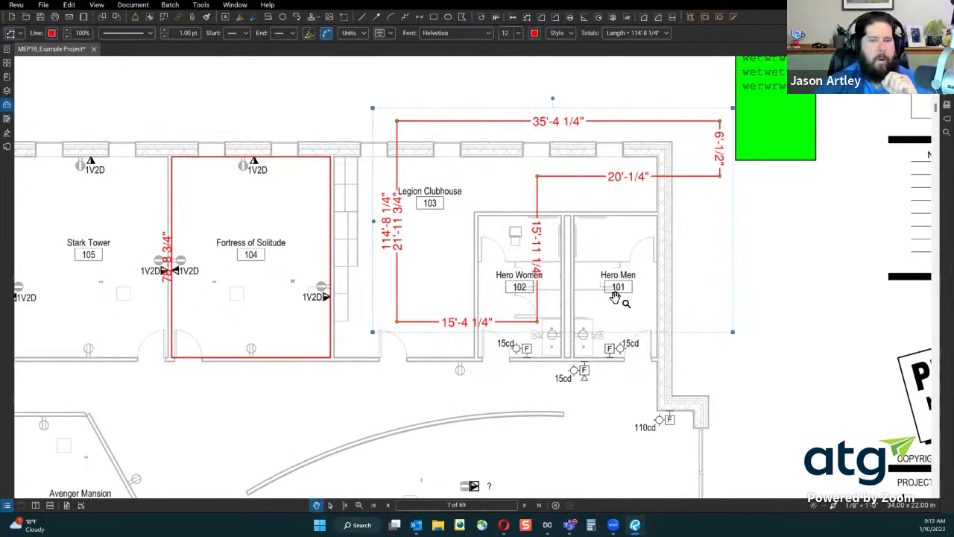
Show the room 103 Polylength's properties, review which values its caption can include, and toggle Show Caption off and back on
scroll(365, 365, "down", 1)
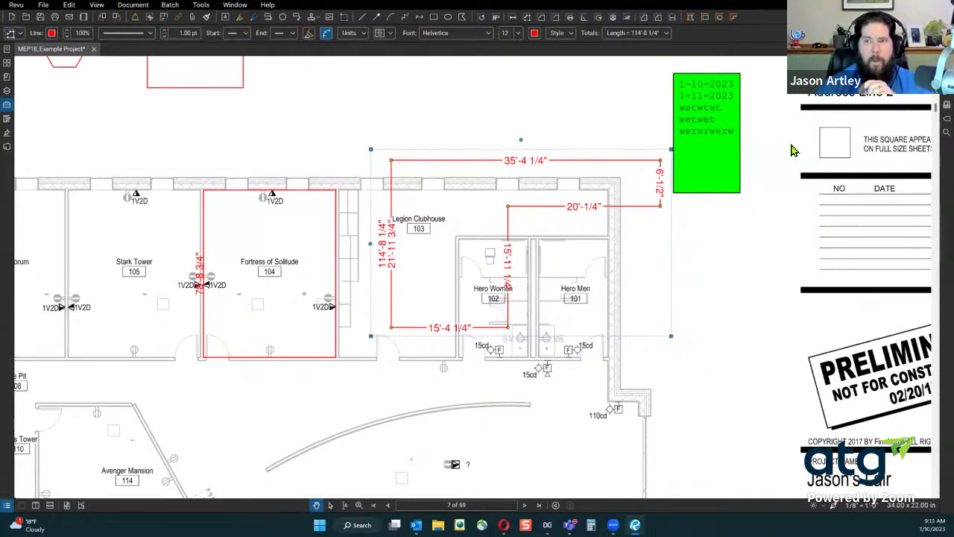
key("alt+p")
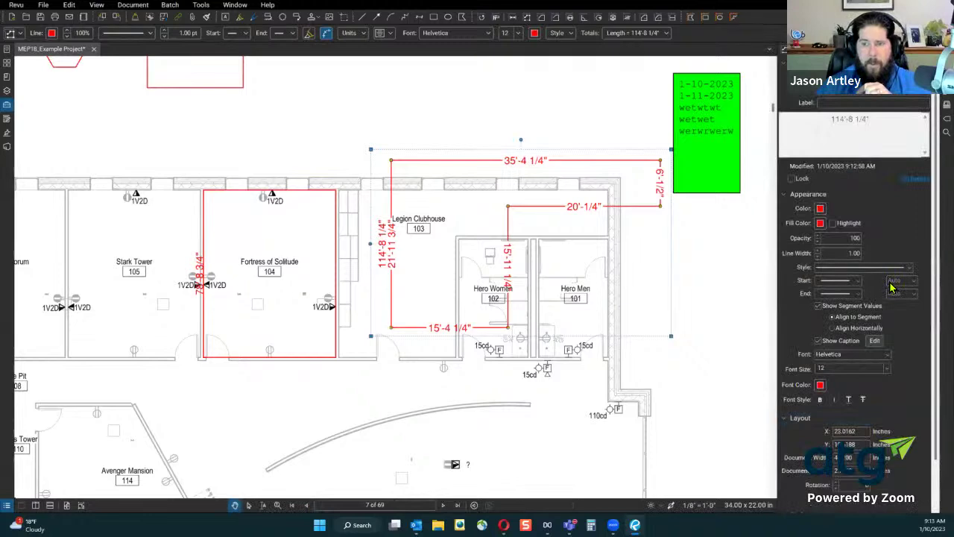
left_click(818, 342)
left_click(818, 342)
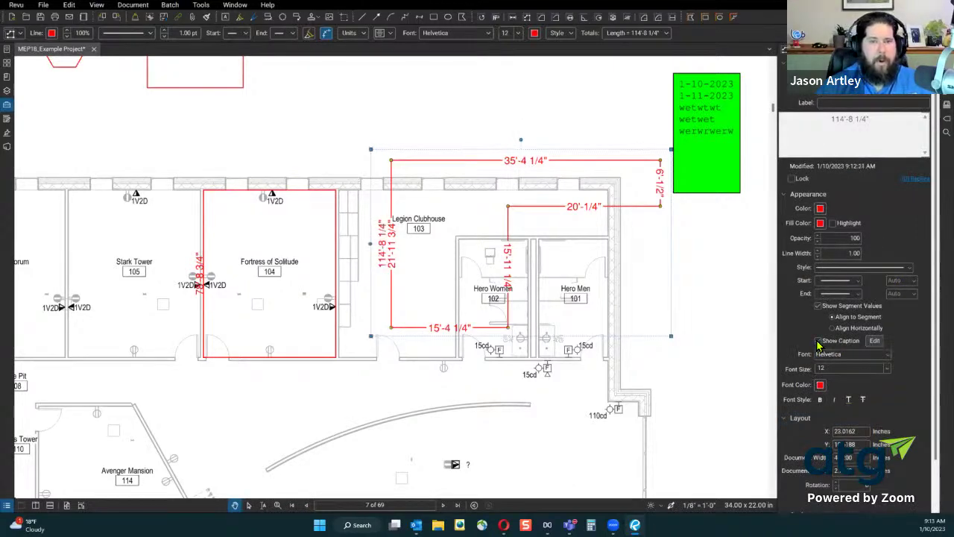
left_click(873, 342)
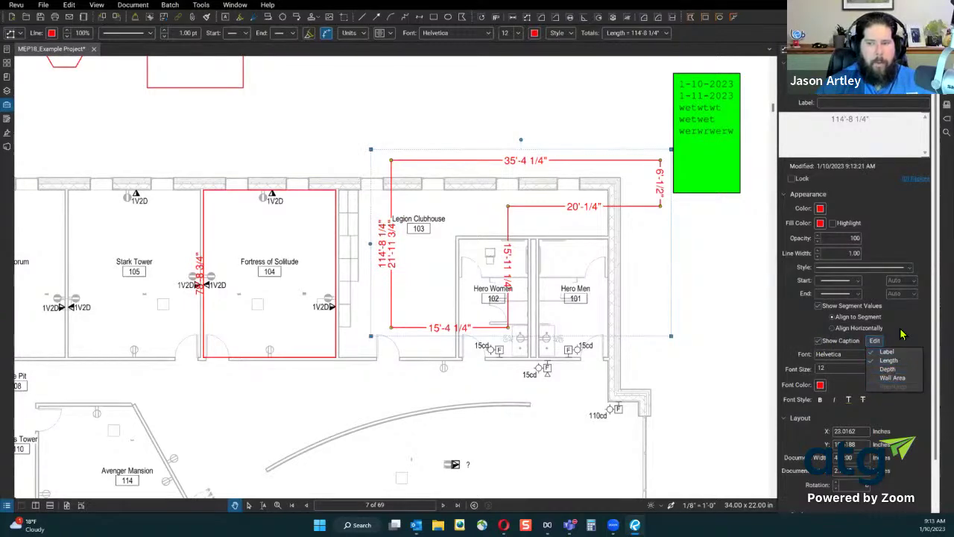
left_click(900, 334)
left_click(818, 342)
left_click(818, 342)
left_click(819, 343)
left_click(818, 342)
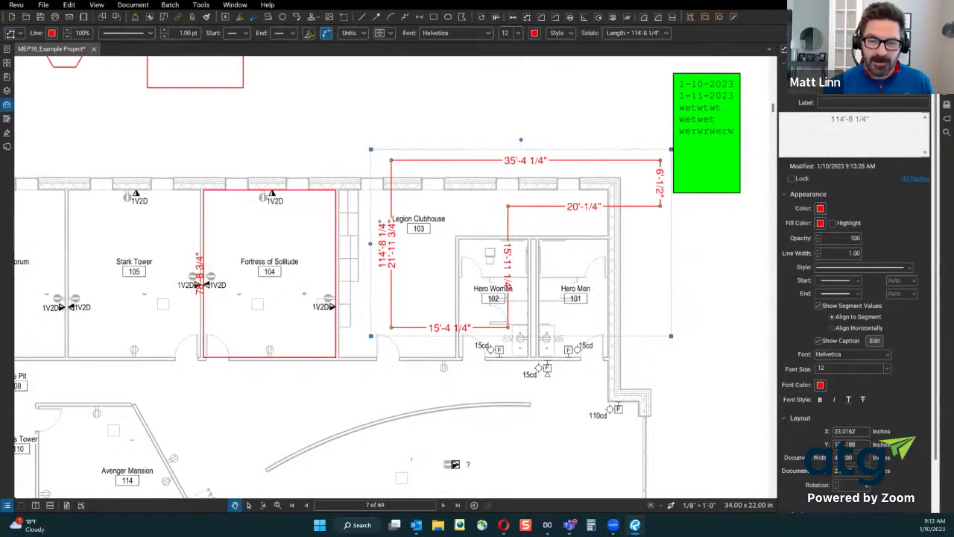
Move the Polylength measurement back over room 103 and place its total-length caption on the long vertical segment beside room 104
left_click_drag(395, 257, 363, 286)
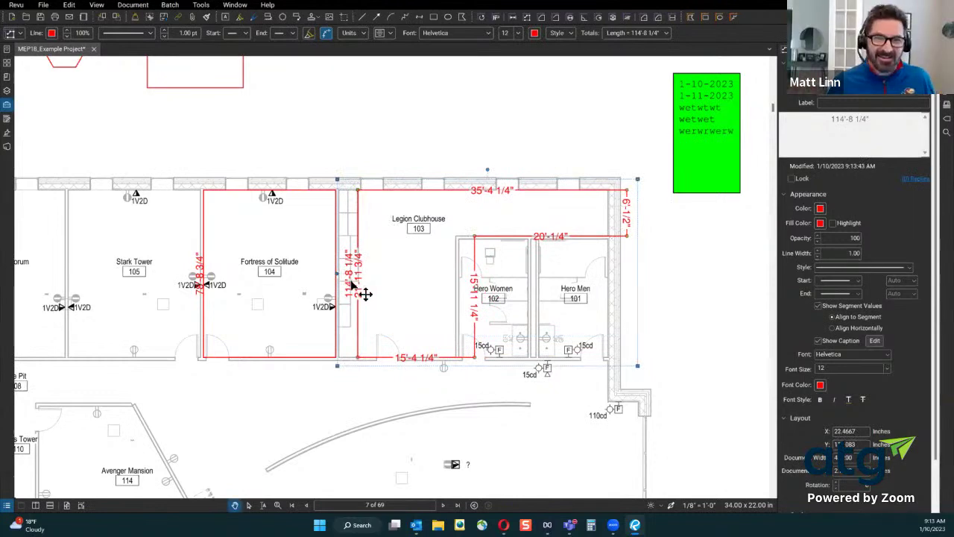
left_click_drag(361, 291, 400, 293)
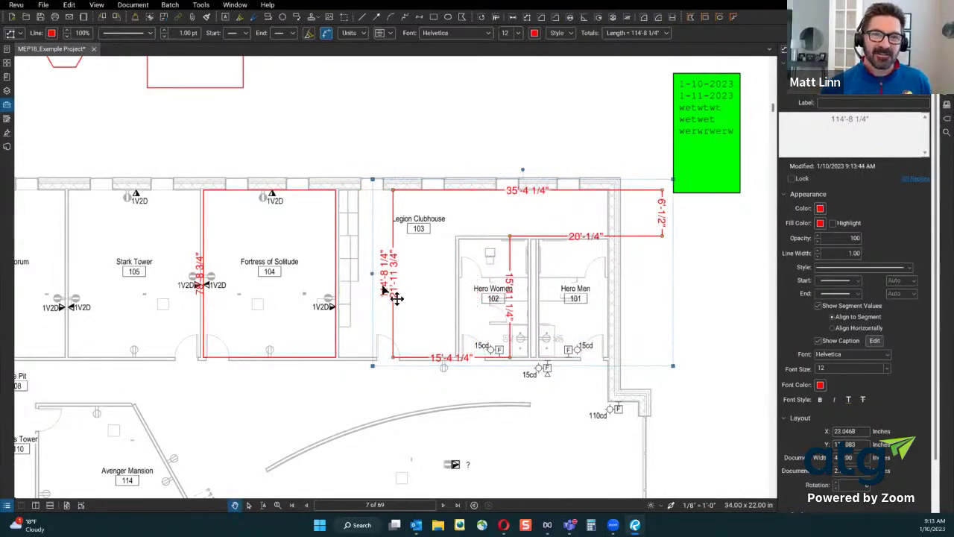
mouse_move(388, 286)
left_mouse_down()
mouse_move(415, 251)
mouse_move(415, 317)
mouse_move(394, 283)
mouse_move(385, 293)
mouse_move(413, 301)
mouse_move(406, 287)
mouse_move(398, 291)
mouse_move(410, 294)
mouse_move(377, 286)
mouse_move(386, 298)
left_mouse_up()
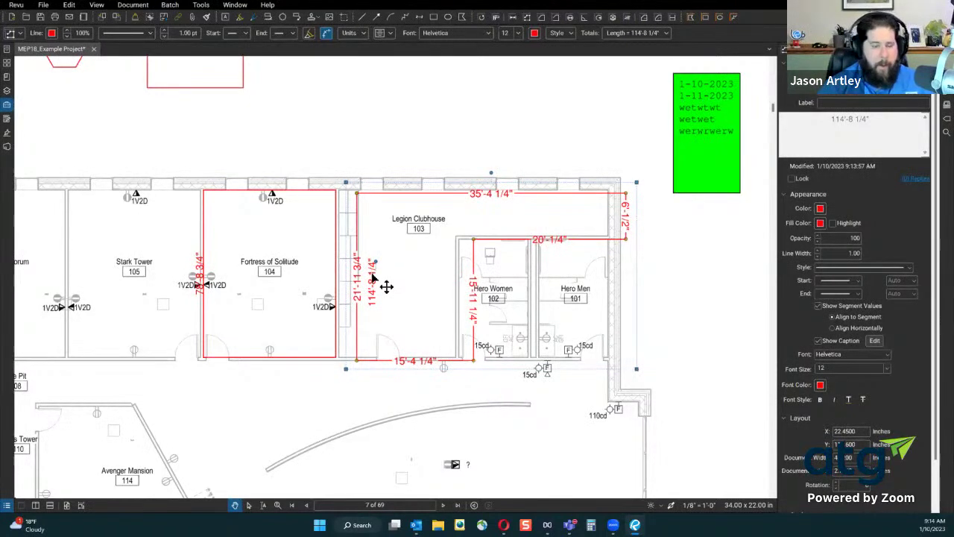
mouse_move(385, 289)
left_mouse_down()
mouse_move(374, 287)
mouse_move(436, 292)
mouse_move(404, 269)
mouse_move(360, 281)
mouse_move(405, 283)
mouse_move(355, 279)
mouse_move(477, 277)
mouse_move(381, 272)
mouse_move(374, 285)
left_mouse_up()
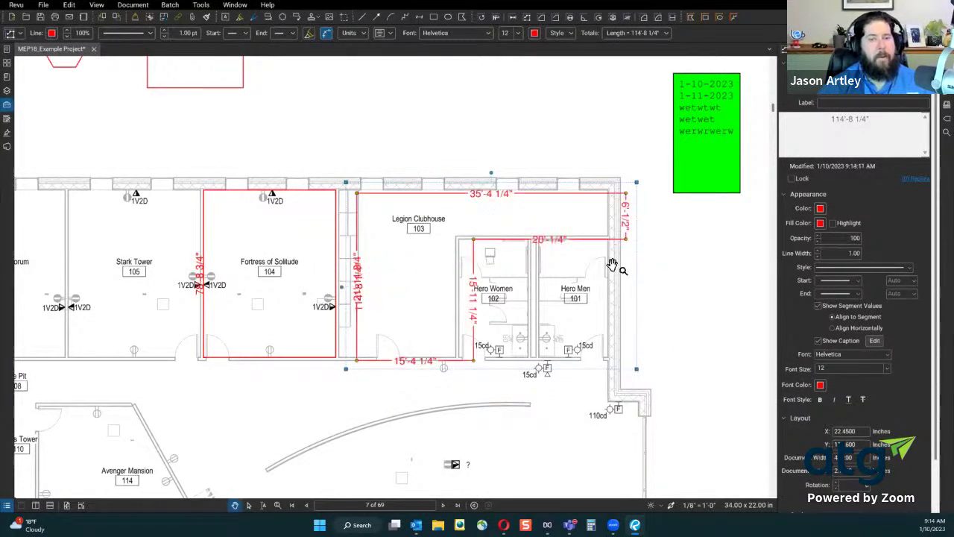
Measure a rectangular area about 38'-0" by 32'-3/4" in the Hall of Justice, room 100
scroll(615, 262, "down", 3)
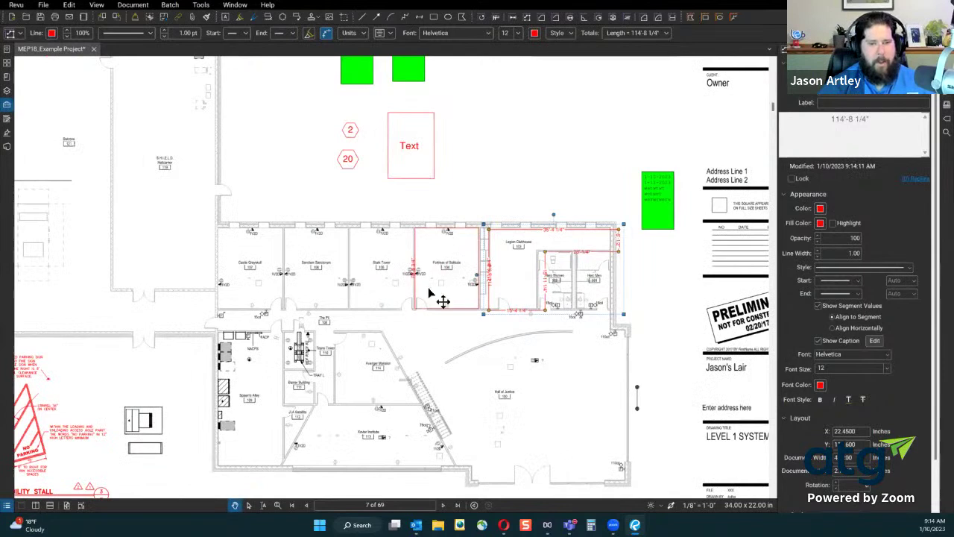
left_click(543, 28)
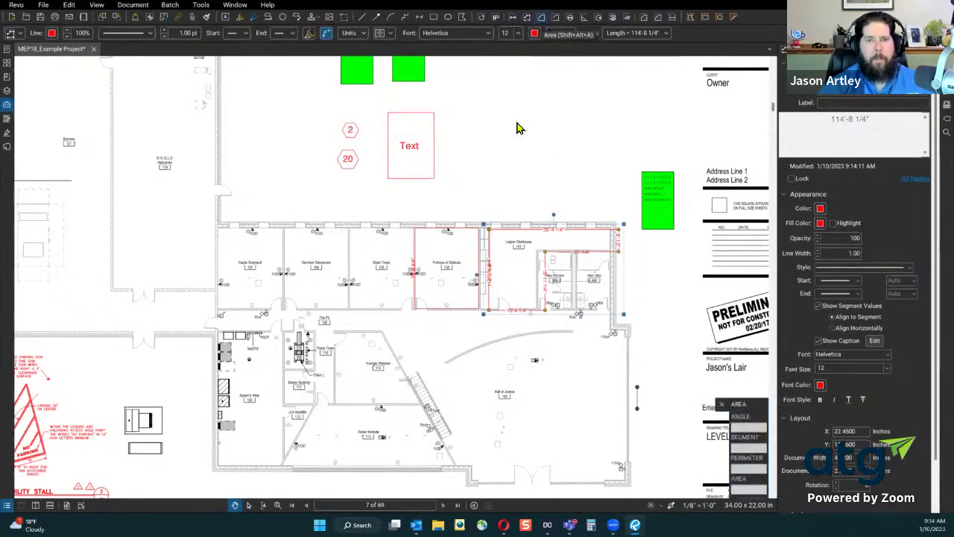
left_click_drag(456, 341, 596, 456)
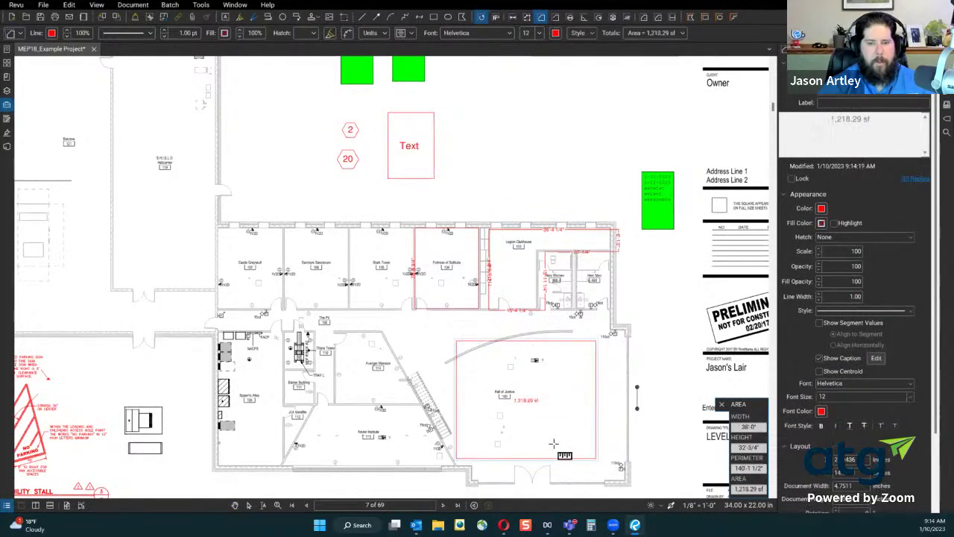
scroll(527, 401, "up", 5)
key("Escape")
Place two more copies of the rectangular area measurement, offset from each other across the Hall of Justice
left_click_drag(527, 347, 406, 284)
left_click(654, 391)
key("Escape")
Delete all three rectangular area measurements from the Hall of Justice
left_click(196, 298)
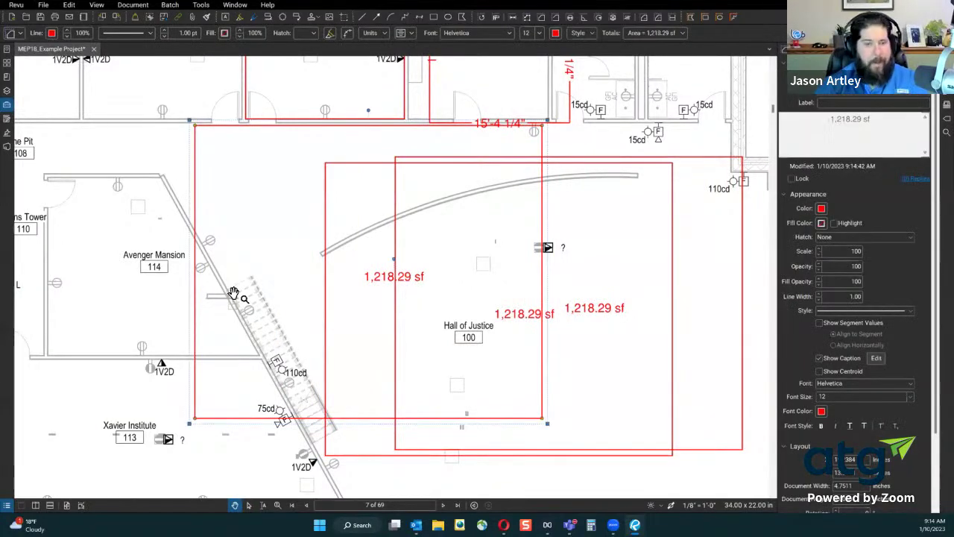
key("Delete")
left_click(600, 316)
key("Delete")
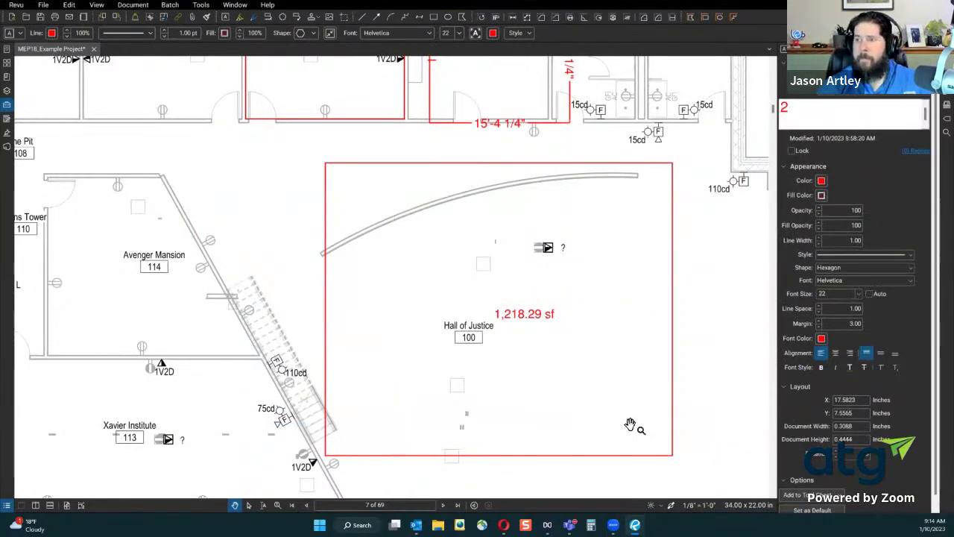
left_click(538, 330)
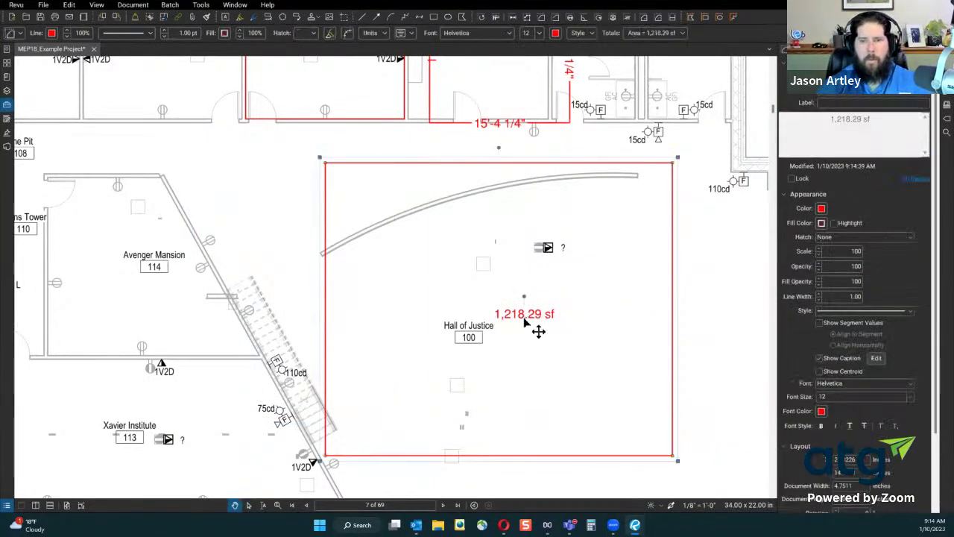
key("Delete")
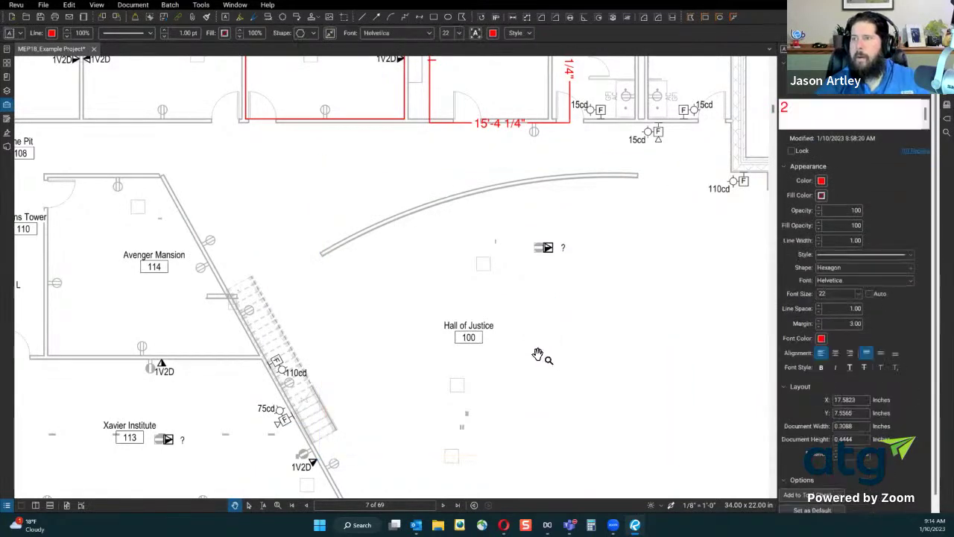
Select the perimeter measurement around Fortress of Solitude, room 104, and open its caption content options
scroll(572, 350, "down", 3)
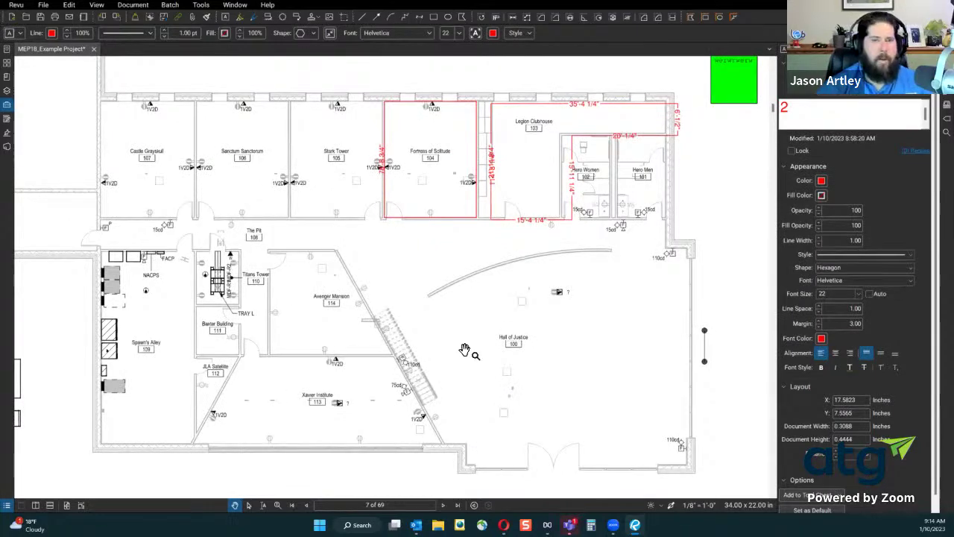
scroll(441, 146, "up", 3)
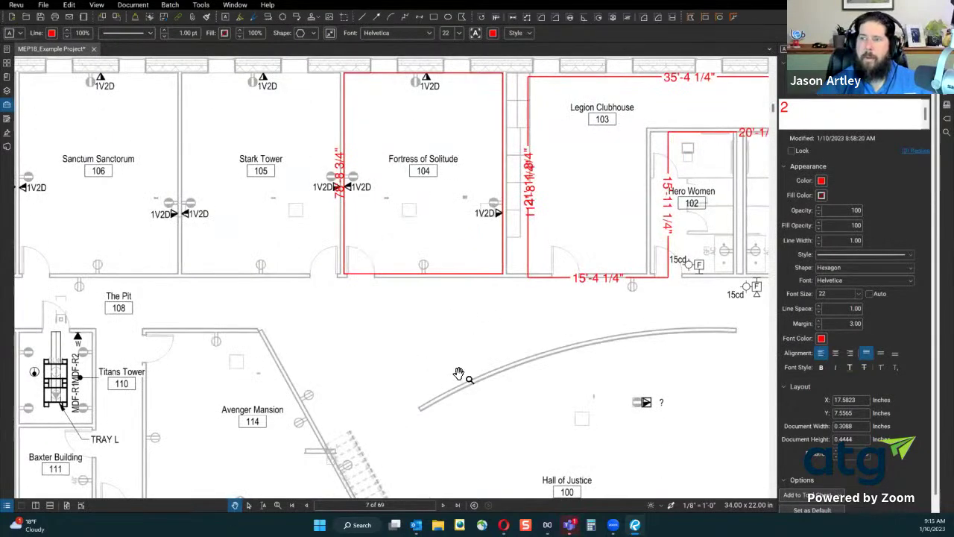
scroll(452, 361, "down", 1)
scroll(436, 160, "up", 2)
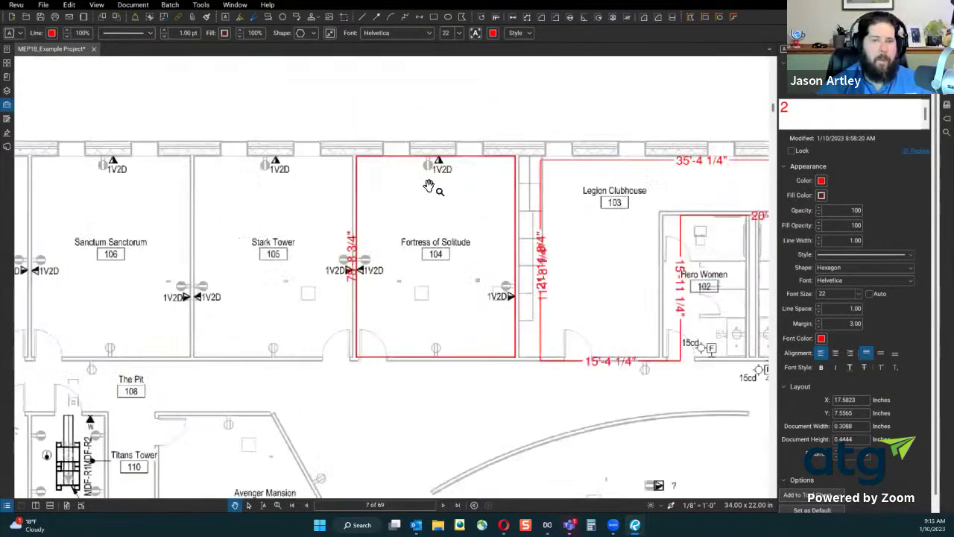
left_click(365, 258)
left_click(874, 340)
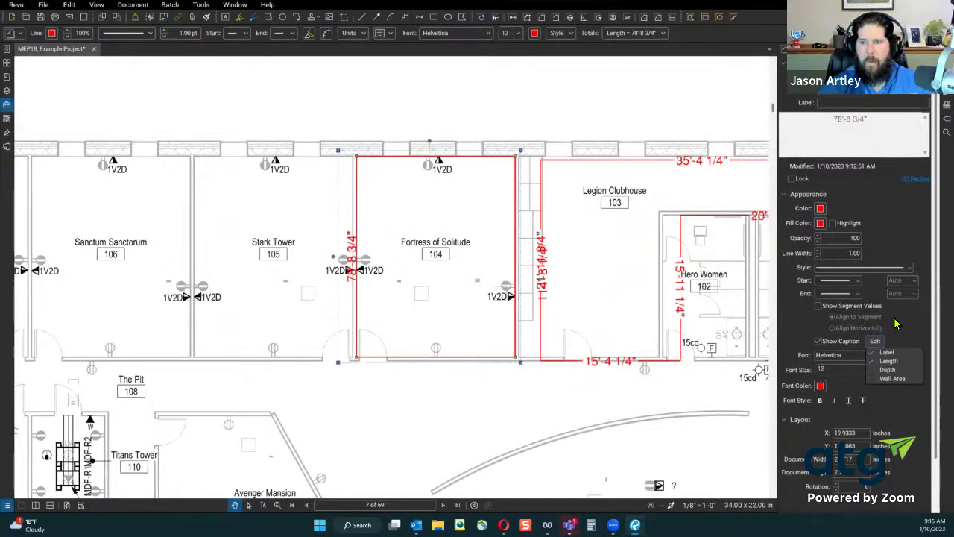
Try turning segment values on and back off for the room 104 perimeter measurement
left_click(818, 310)
left_click(818, 310)
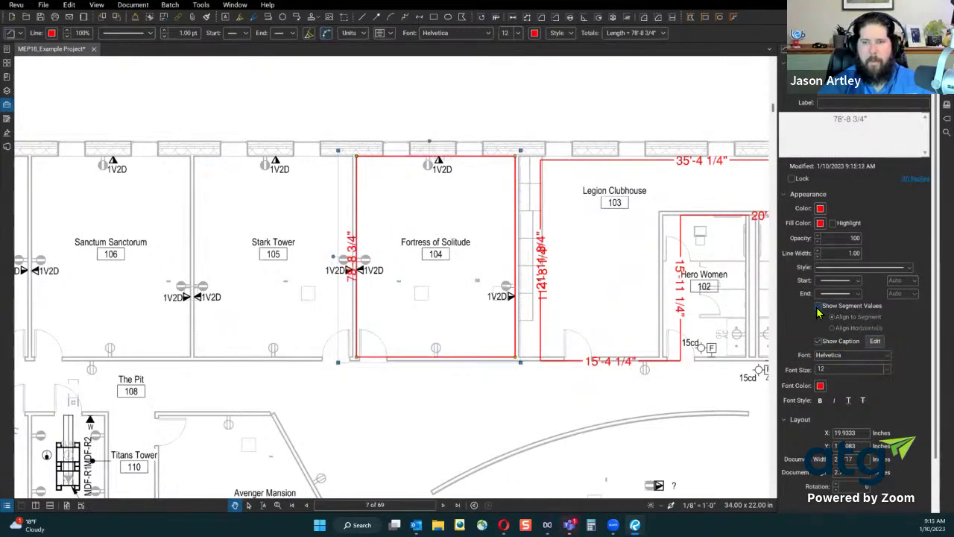
left_click(817, 310)
left_click(817, 310)
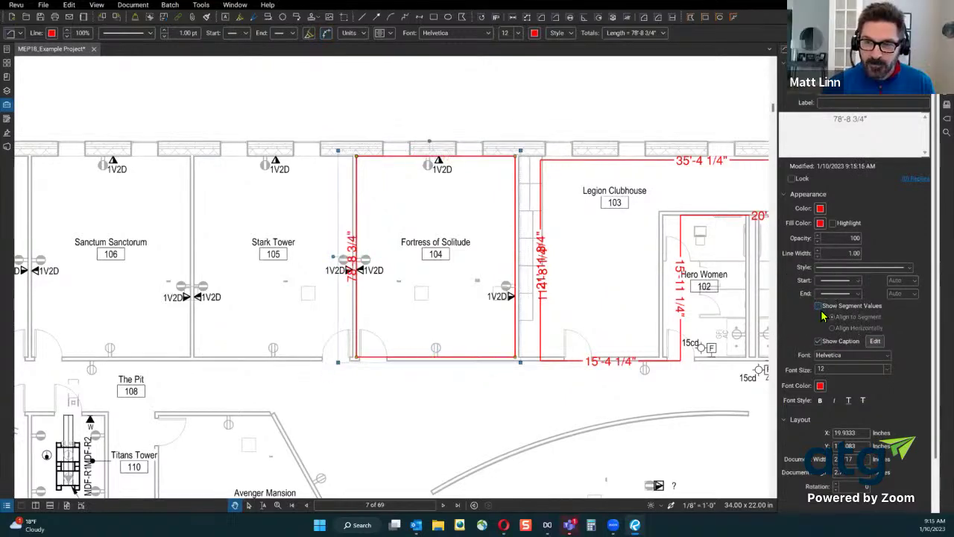
Include Wall Area in the caption of the room 104 perimeter measurement
left_click(875, 340)
left_click(908, 380)
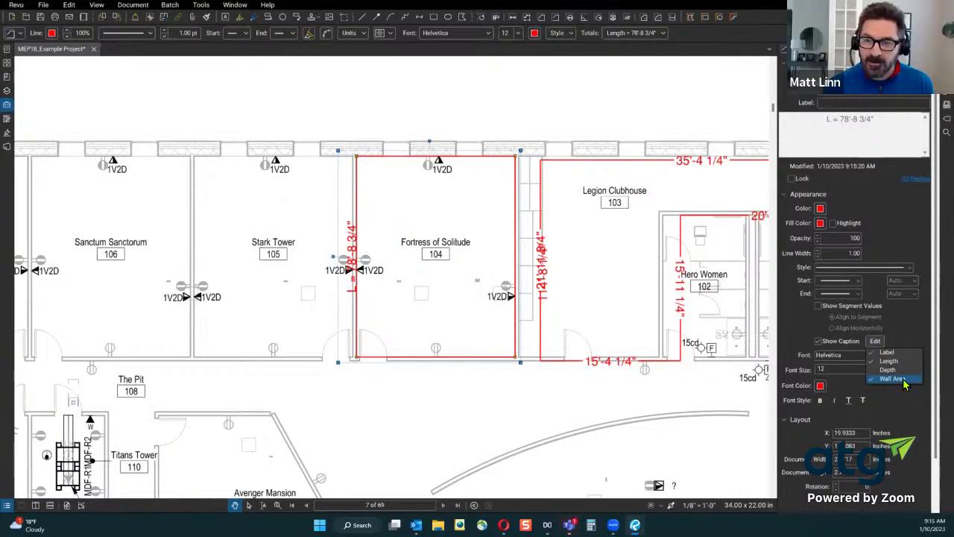
left_click(918, 319)
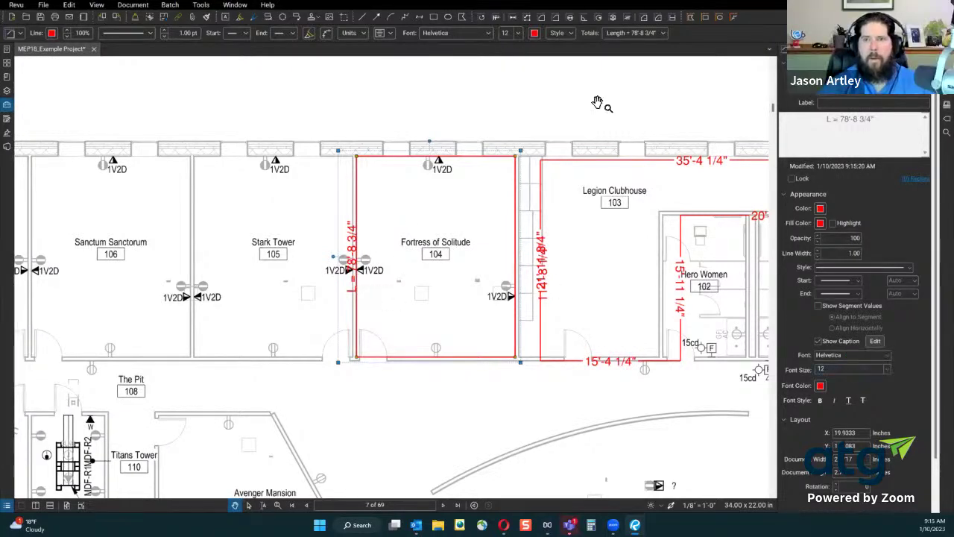
Examine the units and measurement totals of the room 104 perimeter measurement
left_click(363, 35)
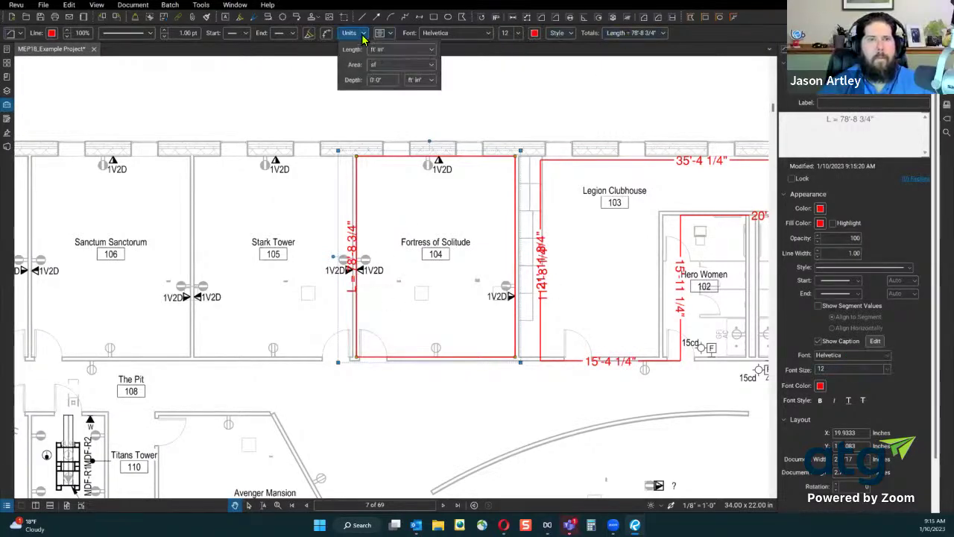
left_click(383, 38)
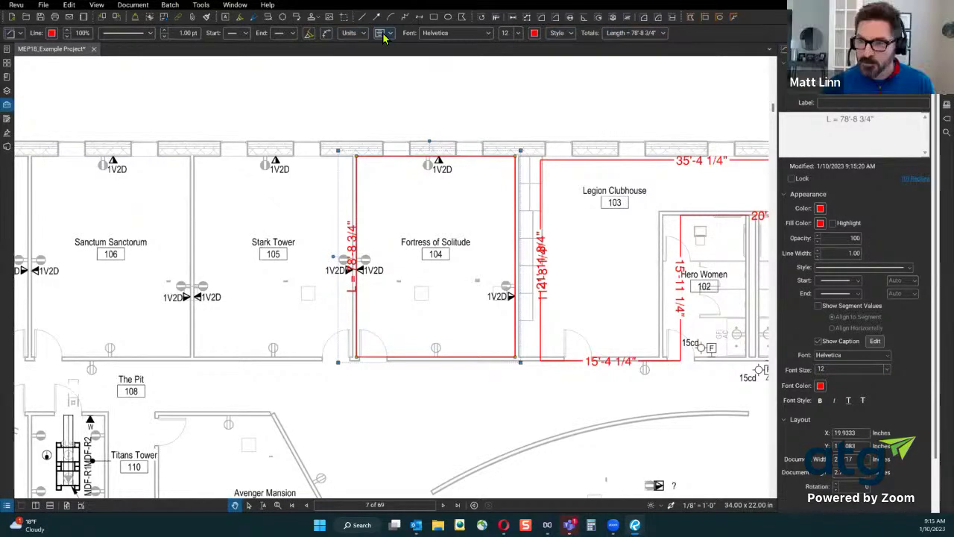
left_click(663, 33)
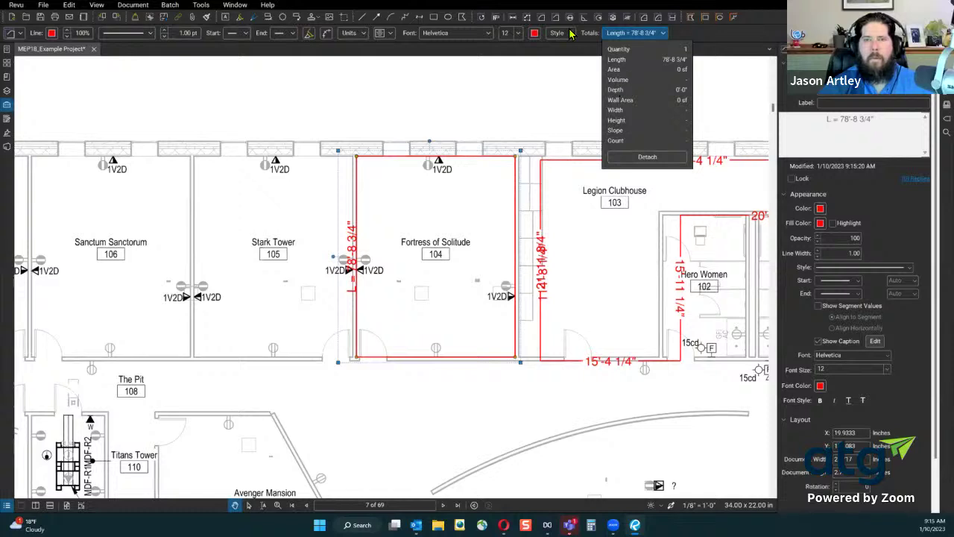
left_click(556, 124)
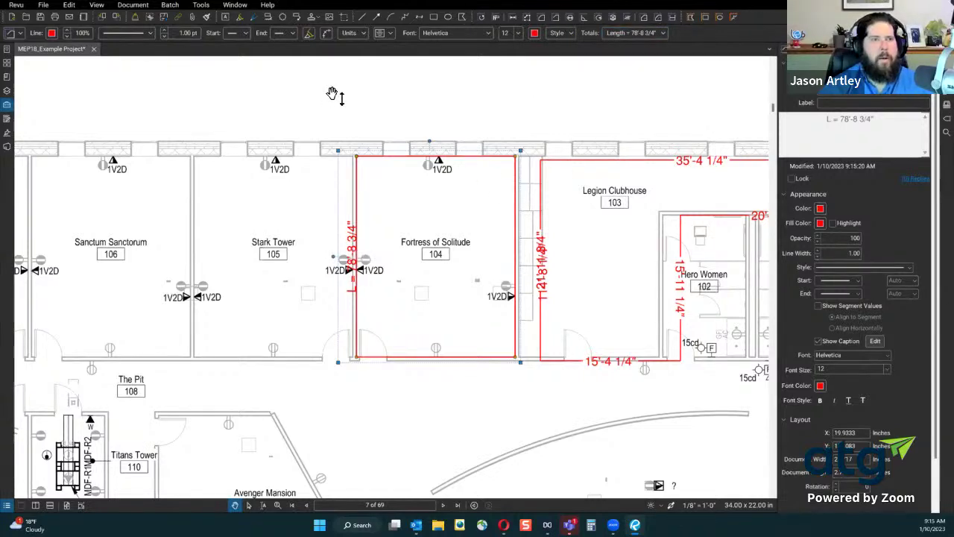
Try moving the room 104 perimeter measurement off the room's outline and undo the moves
left_click_drag(365, 262, 296, 245)
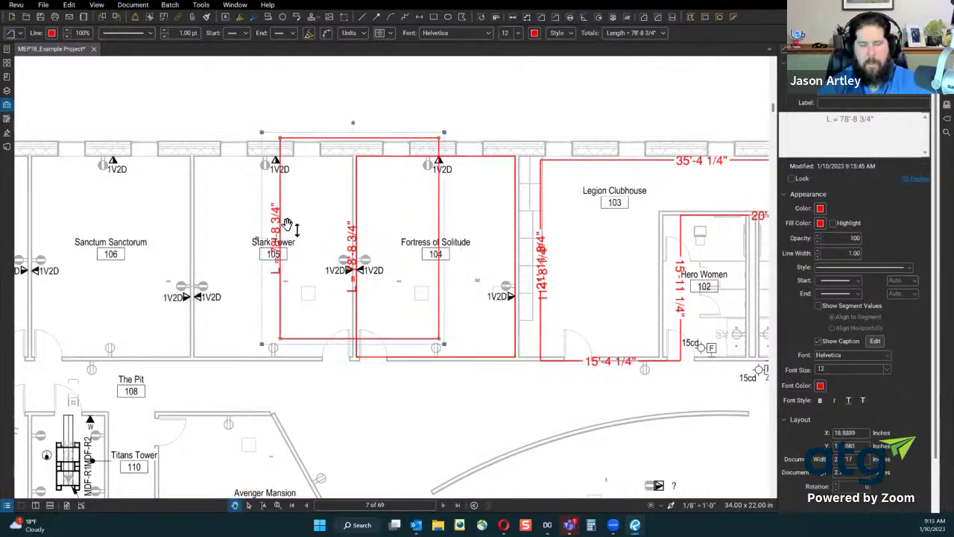
key("ctrl+z")
left_click_drag(360, 246, 362, 249)
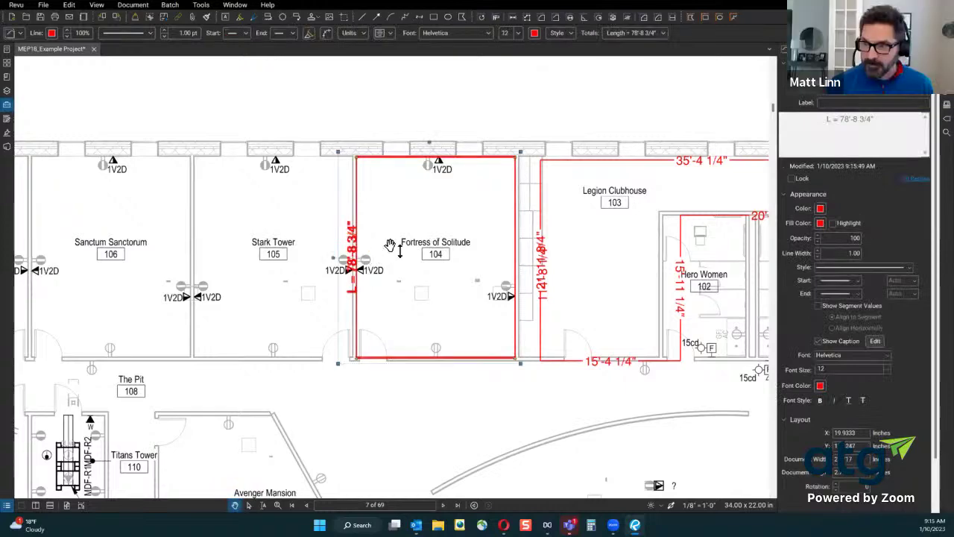
key("ctrl+z")
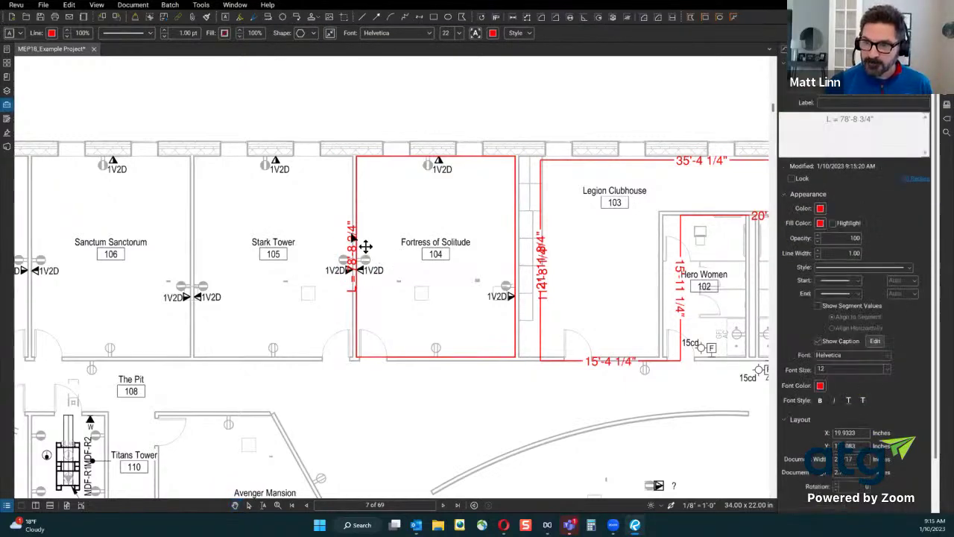
Set the depth of the room 104 perimeter measurement to 10'-0" so its wall area is calculated
left_click(366, 246)
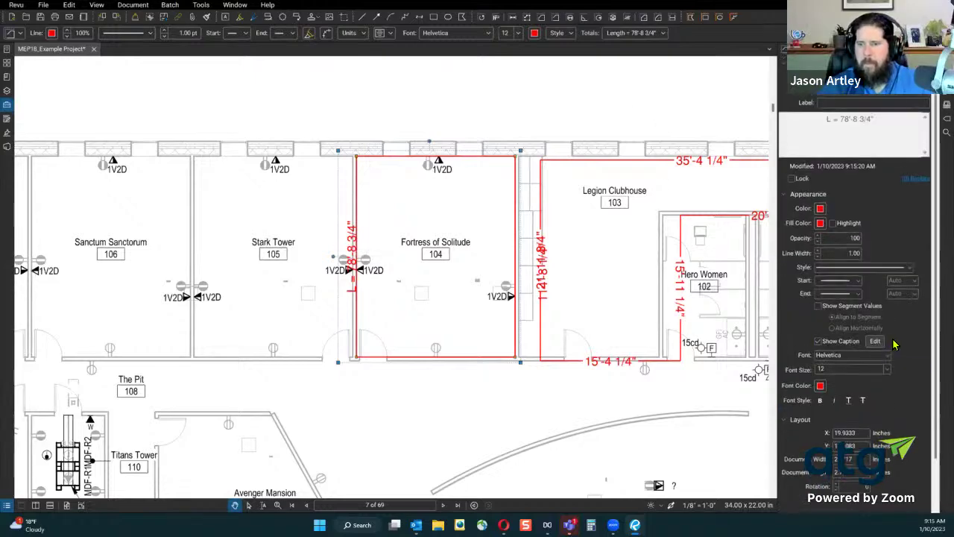
left_click(615, 35)
left_click(570, 33)
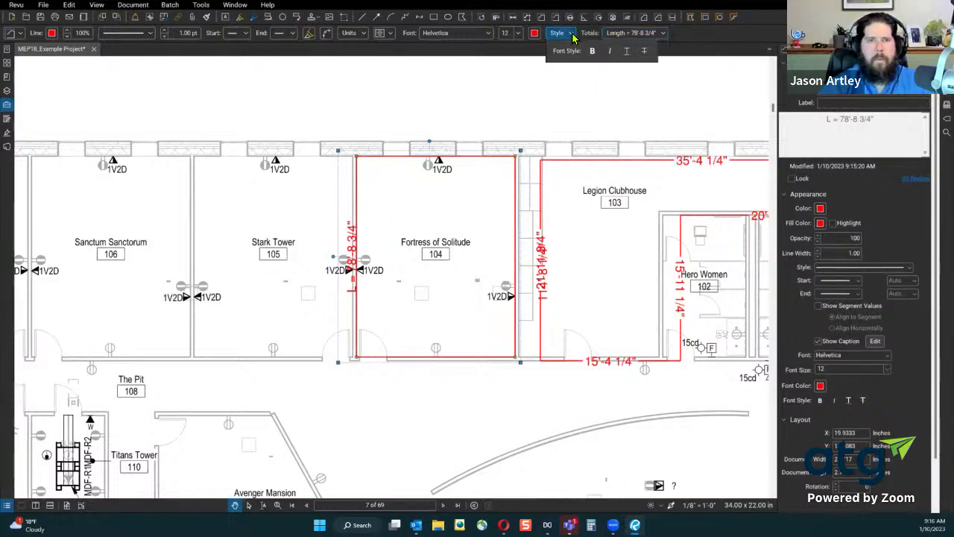
left_click(348, 33)
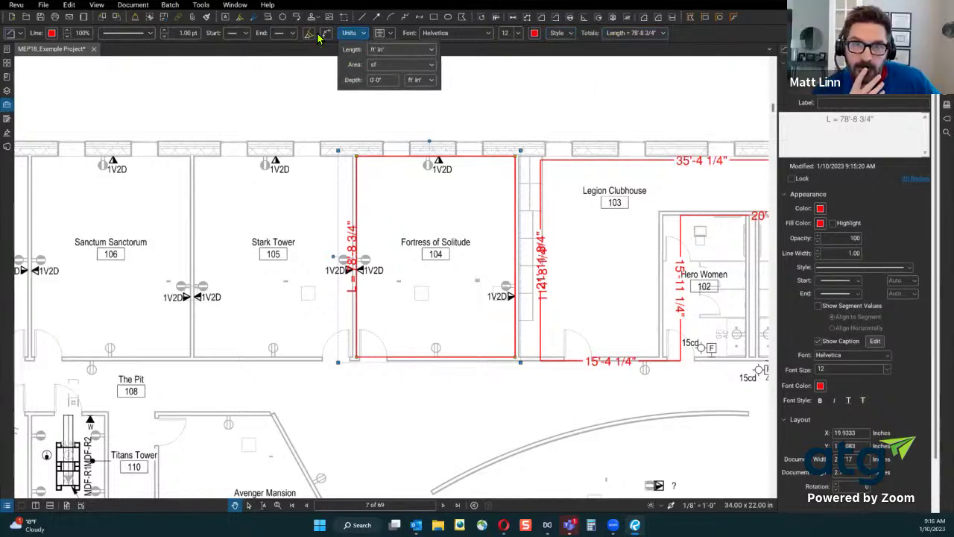
left_click(323, 54)
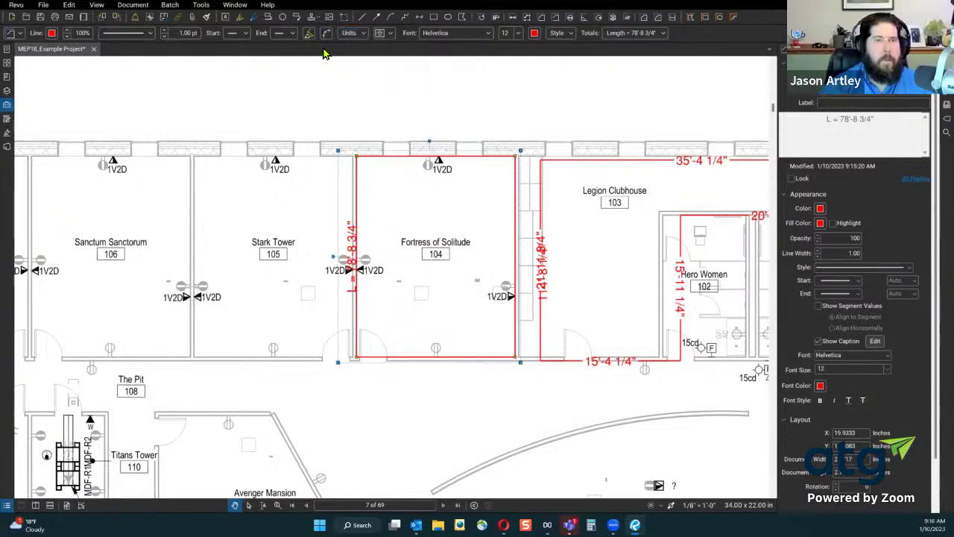
left_click(362, 34)
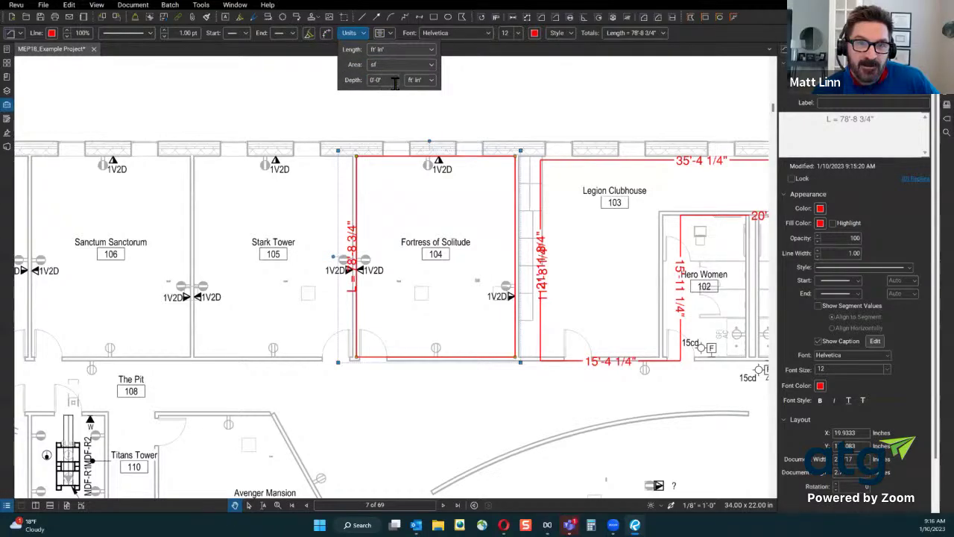
left_click(376, 82)
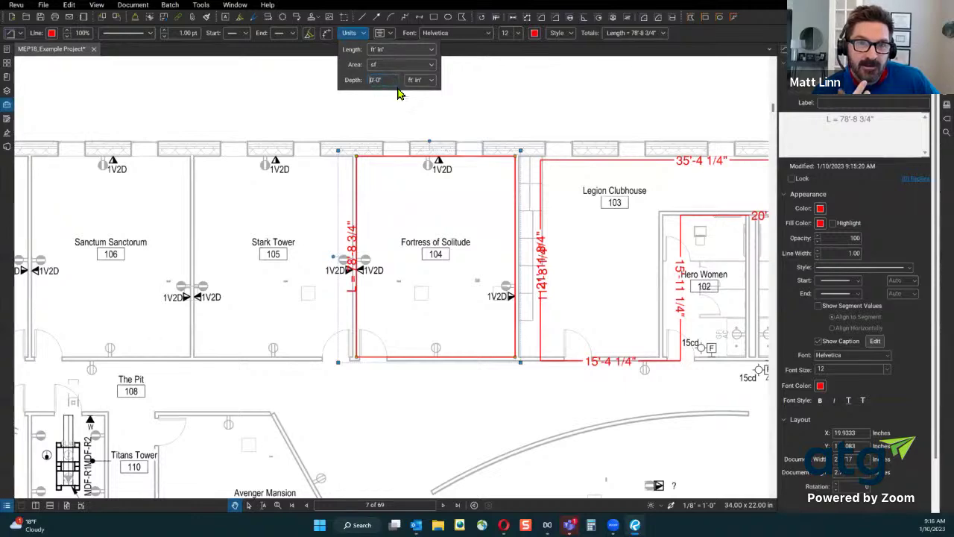
type("1")
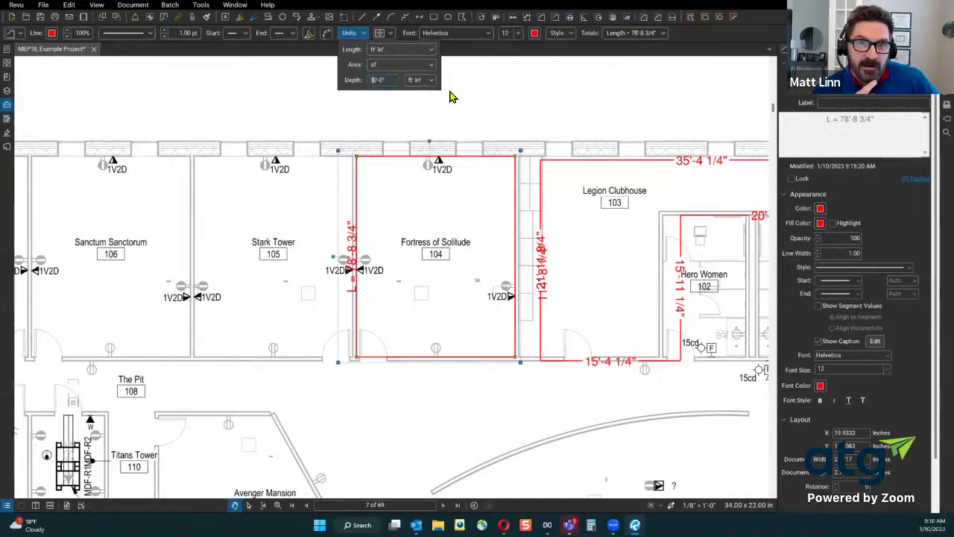
left_click(516, 102)
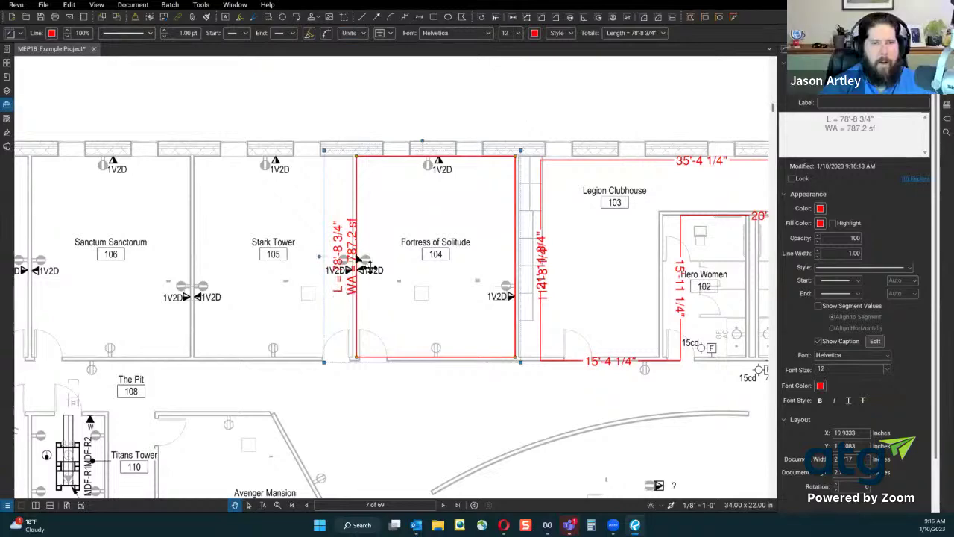
mouse_move(363, 258)
left_mouse_down()
mouse_move(405, 249)
mouse_move(338, 236)
mouse_move(368, 252)
left_mouse_up()
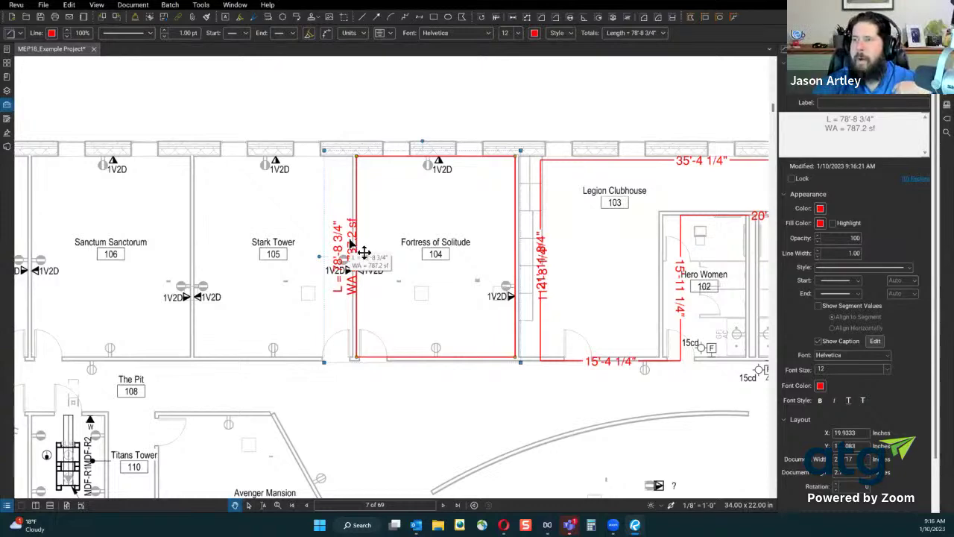
scroll(317, 363, "down", 3)
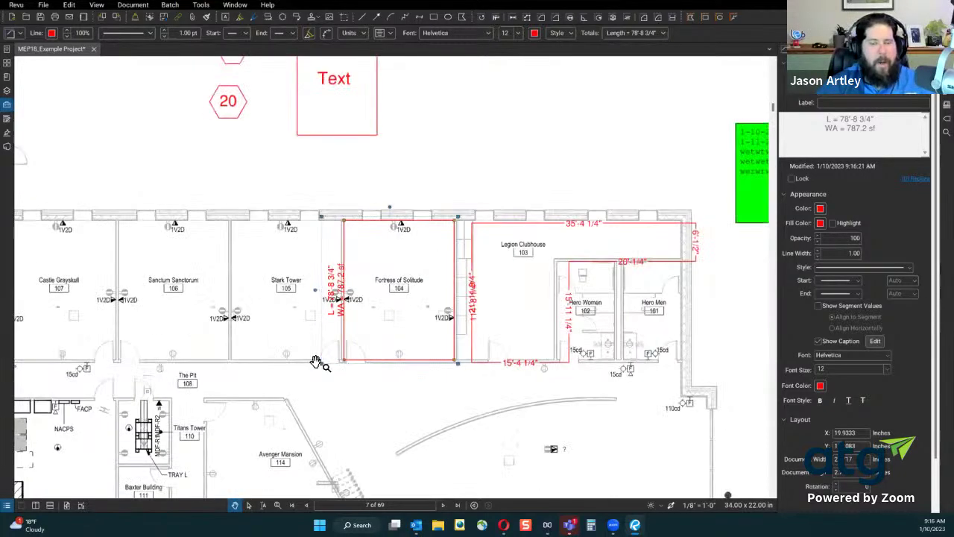
scroll(363, 326, "down", 2)
scroll(364, 331, "up", 5)
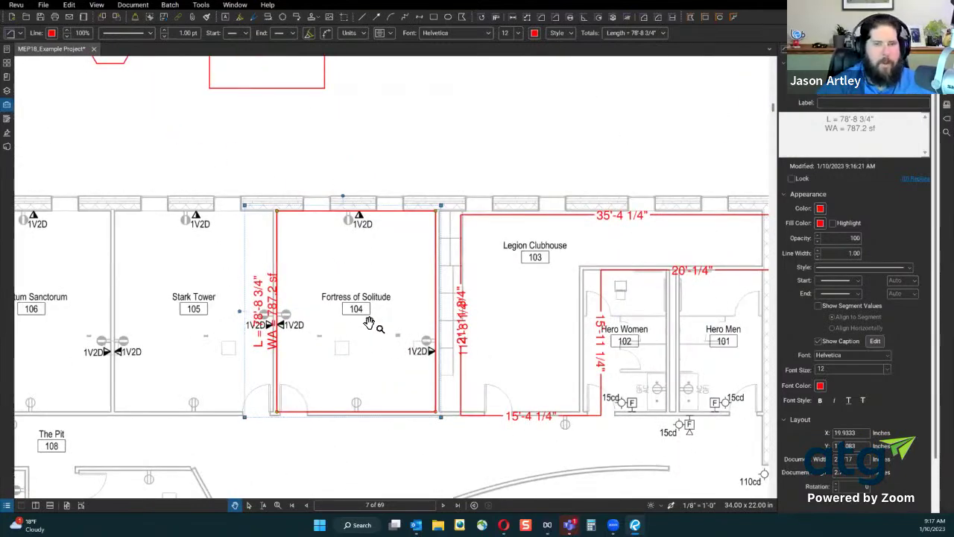
scroll(369, 322, "down", 1)
scroll(365, 319, "down", 2)
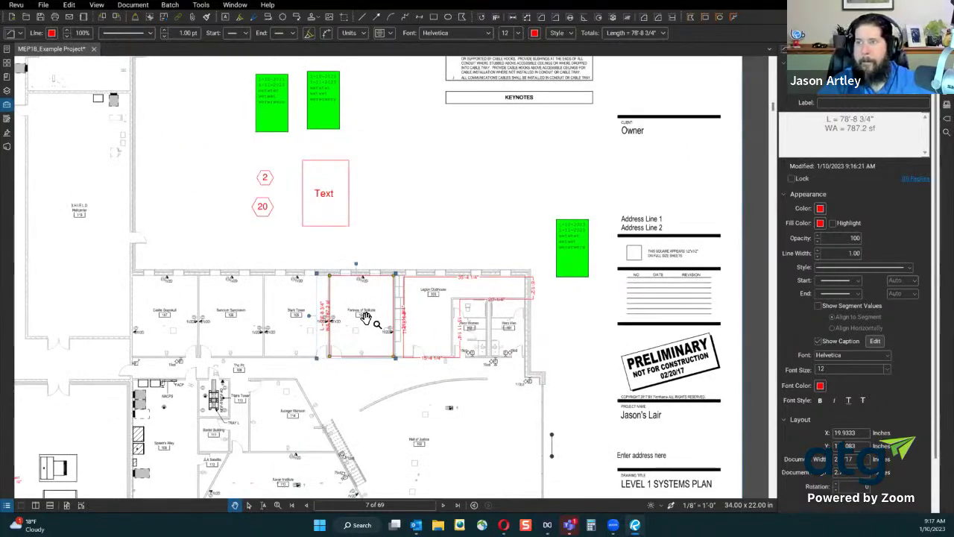
scroll(331, 330, "up", 3)
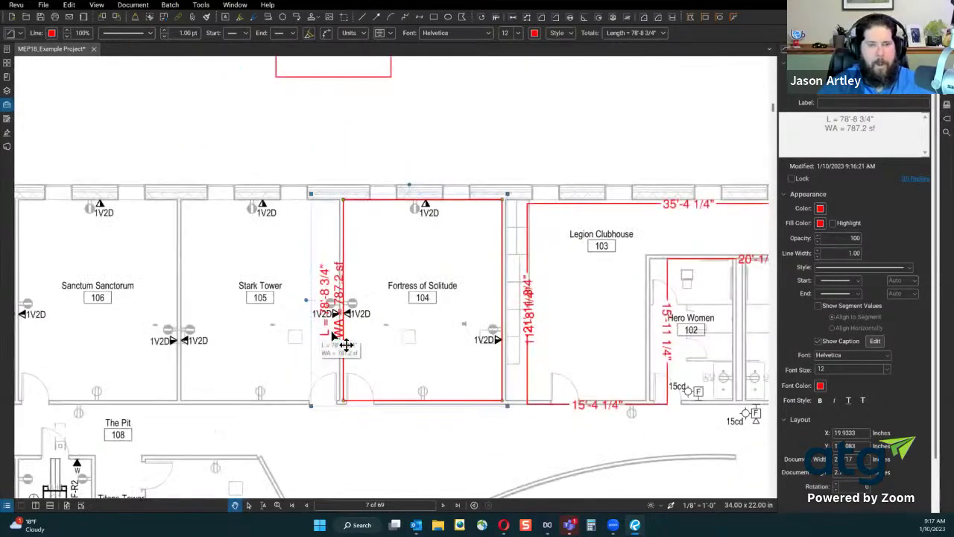
Try showing Depth in the room 104 measurement's caption and hide it again
left_click(389, 35)
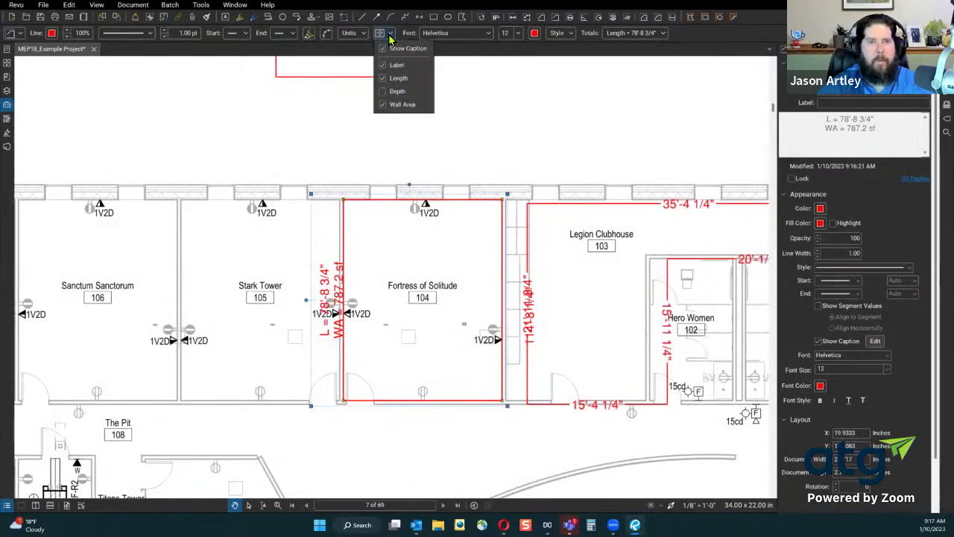
left_click(386, 34)
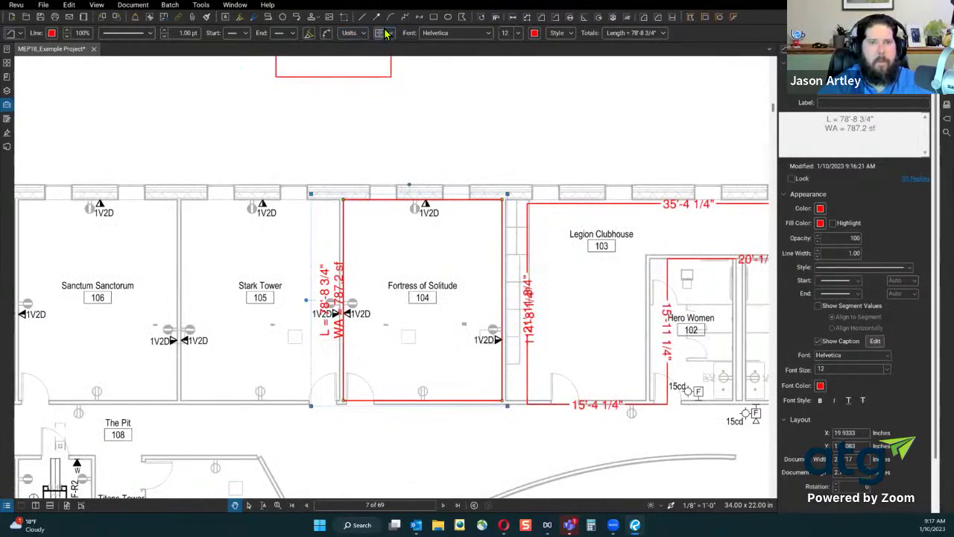
left_click(386, 34)
left_click(386, 92)
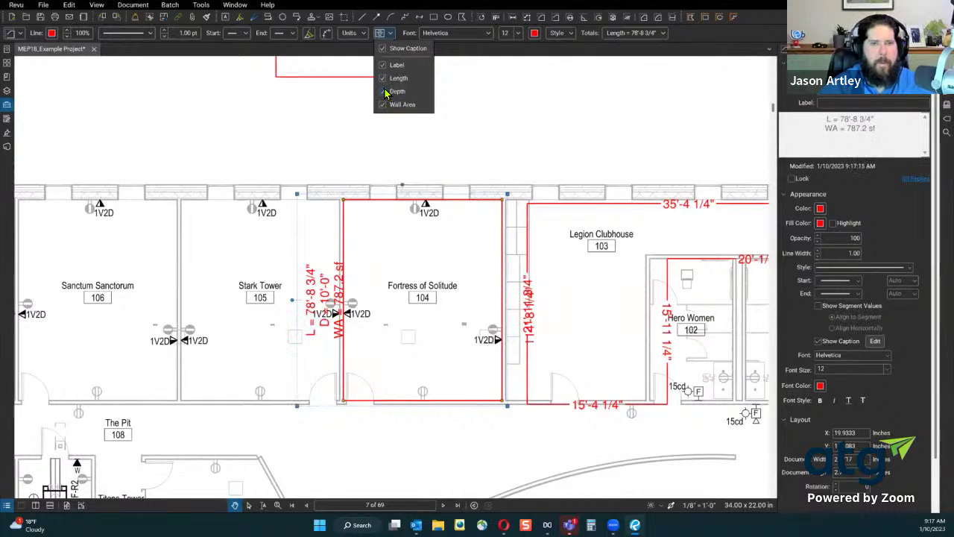
left_click(385, 92)
left_click(481, 112)
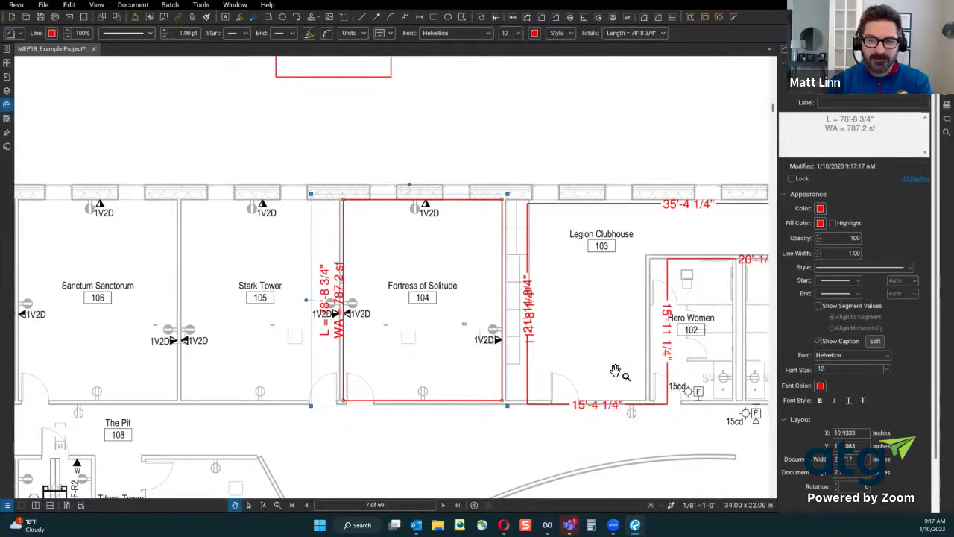
Move the room 103 Polylength measurement sideways toward room 104 until it sits beside that room's perimeter measurement, and deselect it
scroll(615, 371, "down", 3)
left_click(456, 389)
scroll(469, 396, "up", 3)
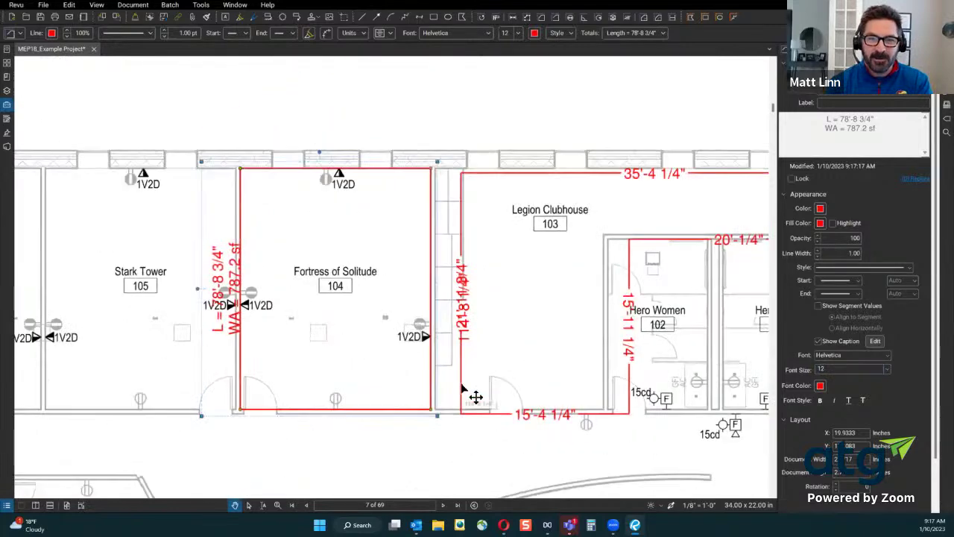
left_click_drag(456, 385, 440, 385)
left_click(374, 442)
scroll(563, 381, "down", 2)
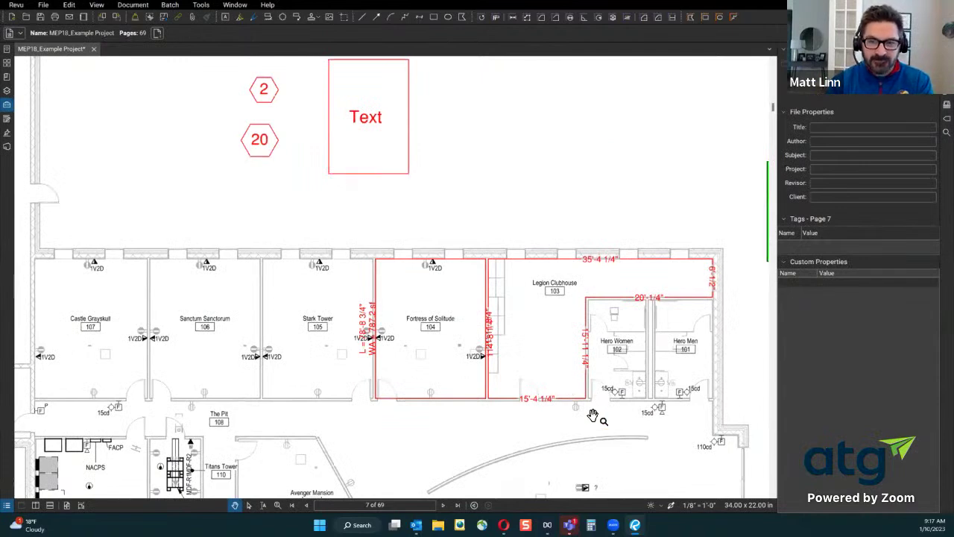
scroll(649, 378, "down", 2)
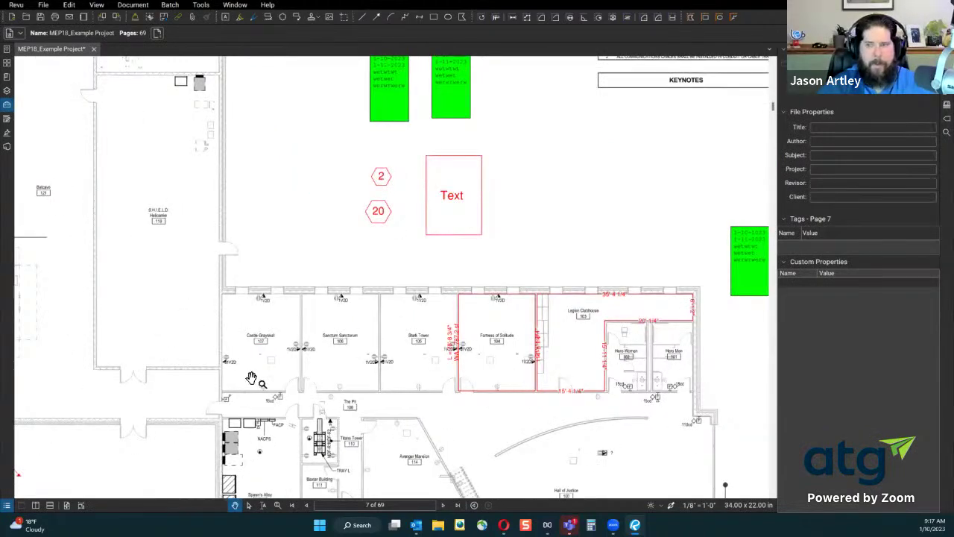
scroll(251, 378, "up", 2)
scroll(466, 341, "down", 1)
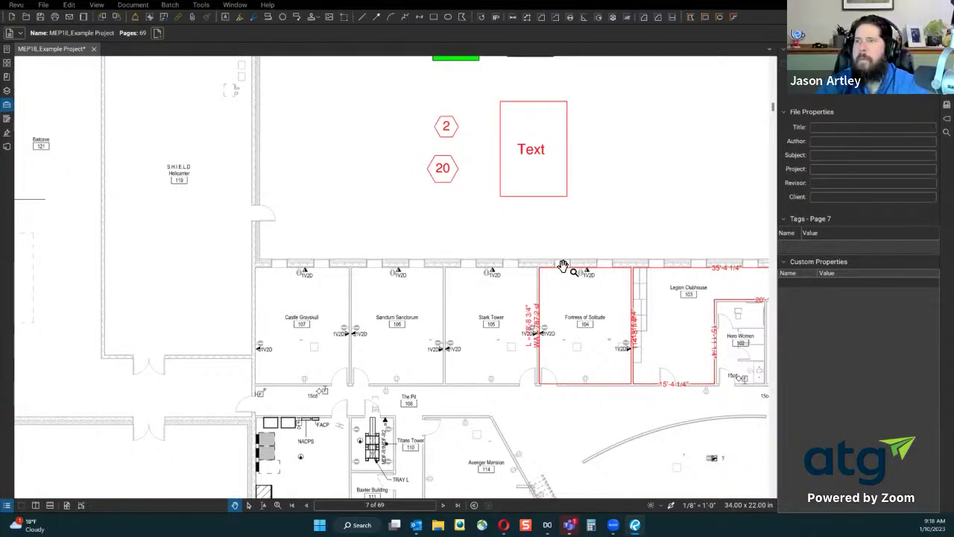
scroll(477, 196, "down", 2)
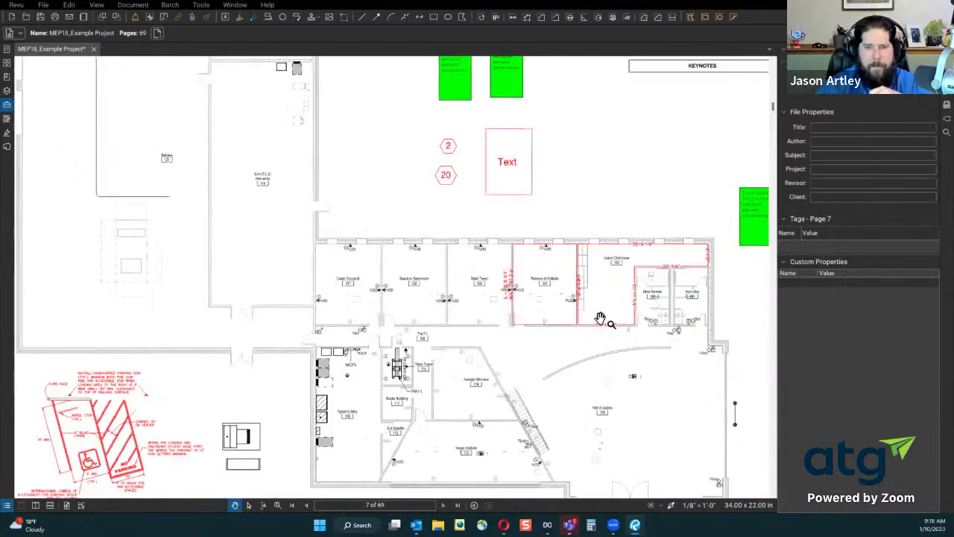
mouse_move(533, 331)
left_mouse_down()
mouse_move(488, 301)
mouse_move(485, 273)
mouse_move(533, 286)
mouse_move(581, 277)
mouse_move(632, 305)
left_mouse_up()
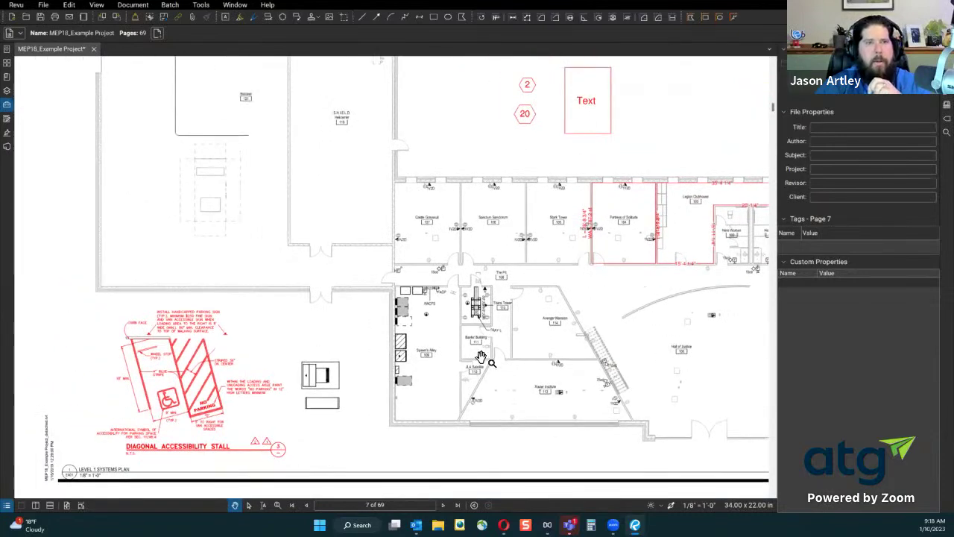
mouse_move(511, 195)
left_mouse_down()
mouse_move(408, 297)
mouse_move(307, 231)
left_mouse_up()
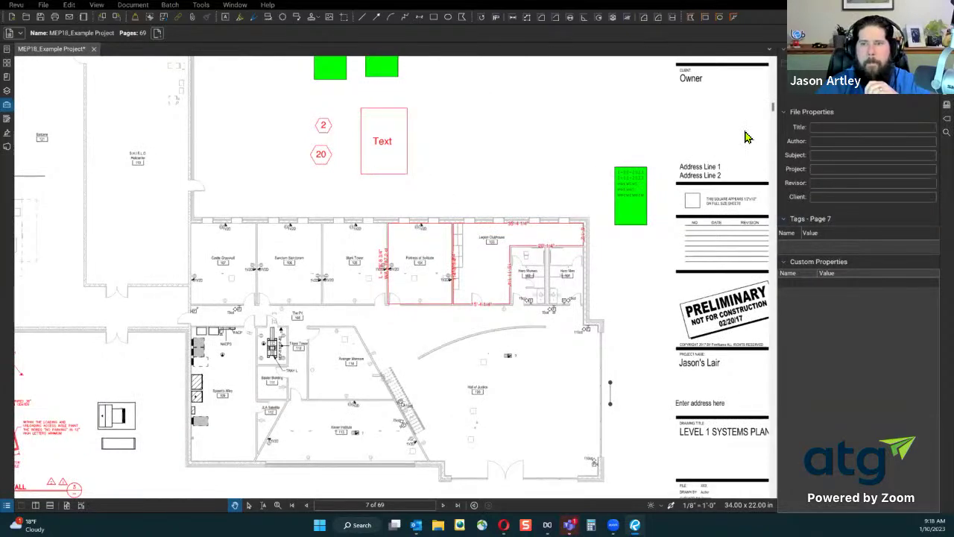
Draw a zigzag polyline about 6.5 by 3.6 inches in the blank area between the Text box and the title block, and deselect it
left_click(404, 17)
left_click(471, 189)
left_click(510, 147)
left_click(475, 117)
left_click(564, 135)
left_click(553, 99)
left_click(598, 125)
left_click(604, 89)
left_click(625, 109)
left_click(631, 81)
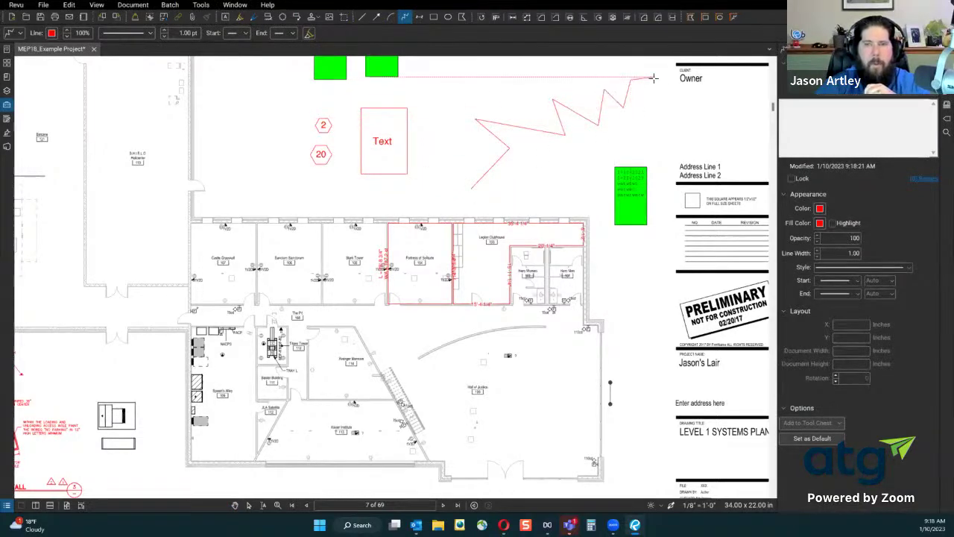
left_click(655, 77)
scroll(615, 131, "down", 1)
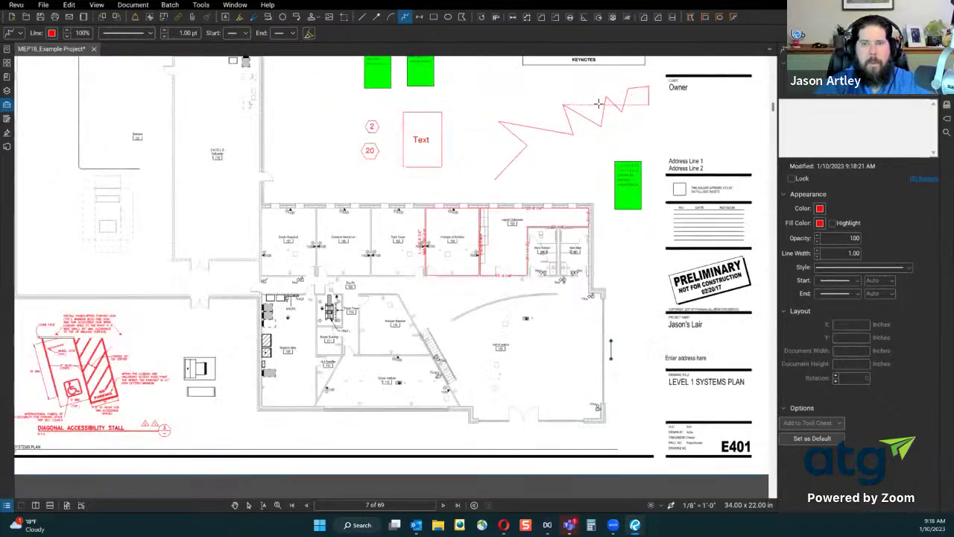
double_click(653, 111)
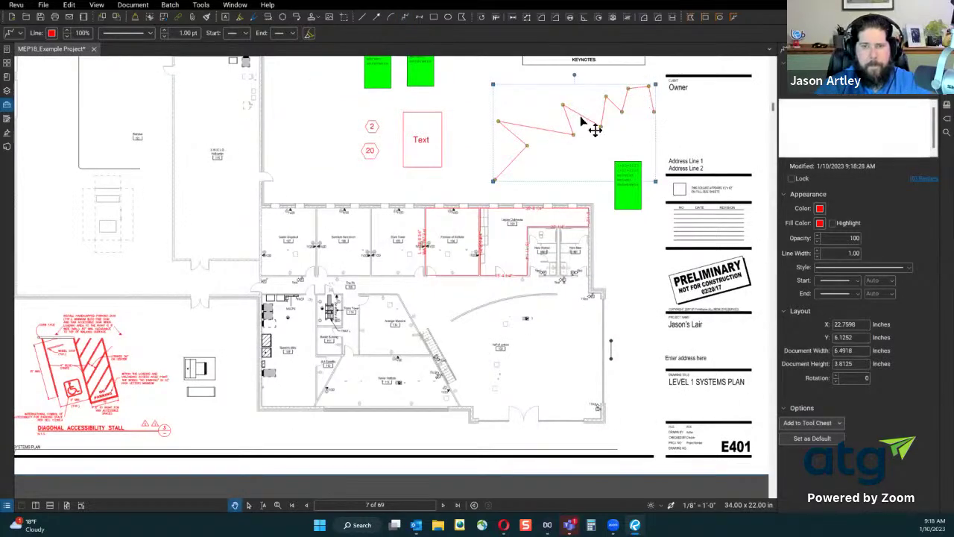
scroll(594, 127, "up", 3)
scroll(394, 241, "down", 2)
left_click_drag(404, 268, 467, 295)
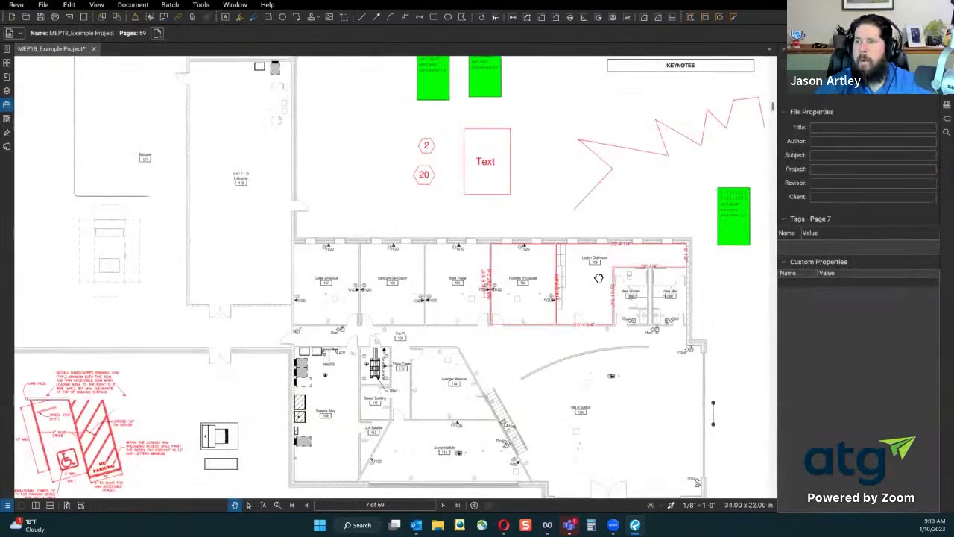
mouse_move(598, 278)
left_mouse_down()
mouse_move(546, 260)
mouse_move(584, 264)
mouse_move(610, 282)
mouse_move(488, 187)
left_mouse_up()
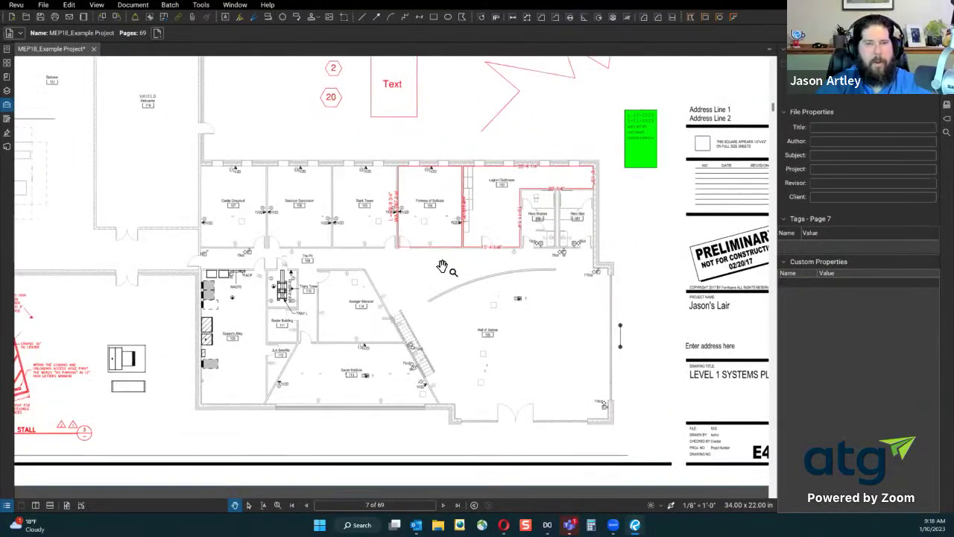
Open A1.01 - SITE PLAN from the pinned files and hide the side panels so the fountain lawn has more room
left_click(5, 51)
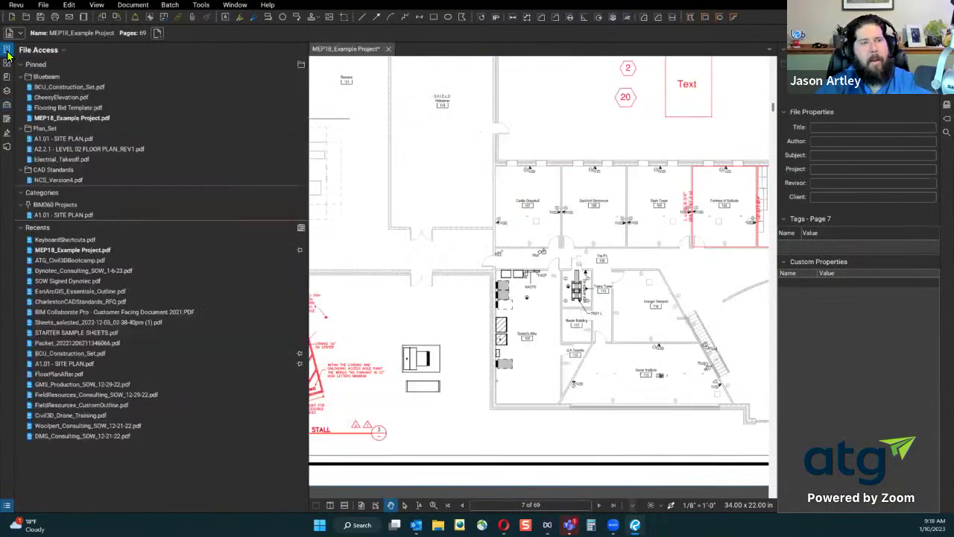
left_click(74, 139)
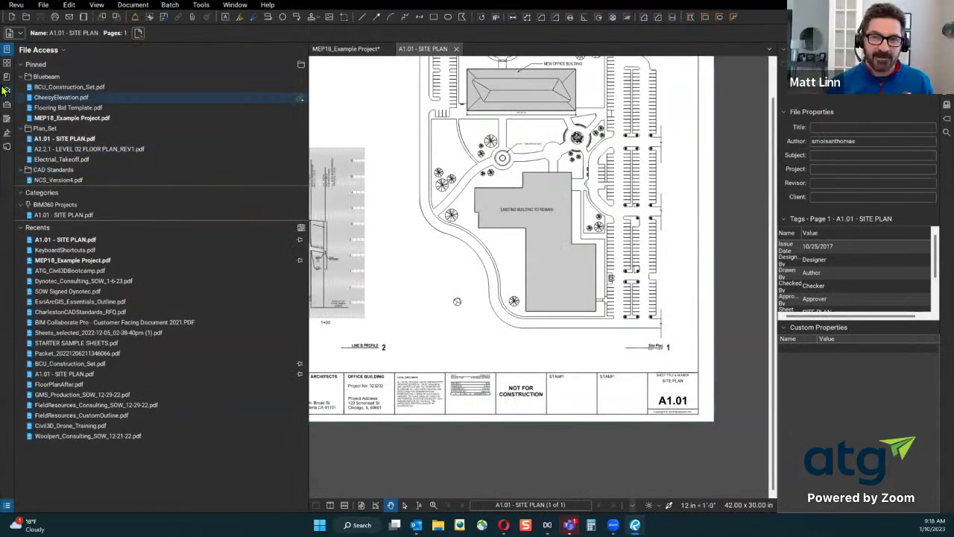
left_click(6, 49)
scroll(592, 384, "up", 3)
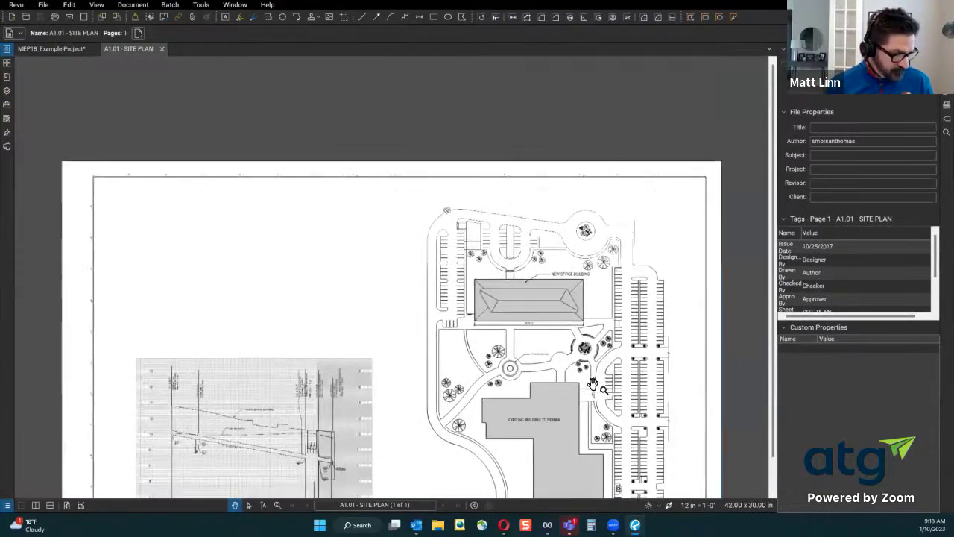
scroll(592, 384, "up", 5)
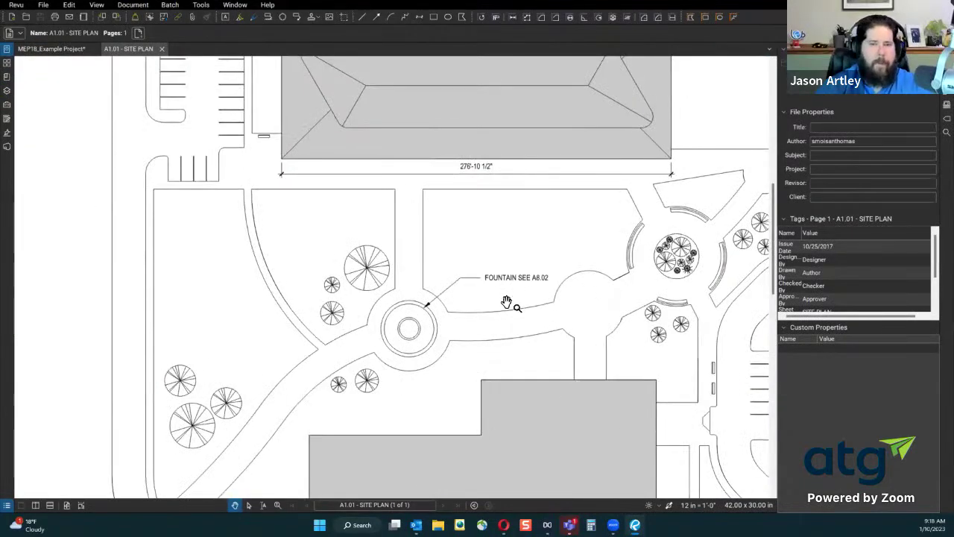
left_click_drag(582, 254, 517, 243)
scroll(517, 244, "up", 5)
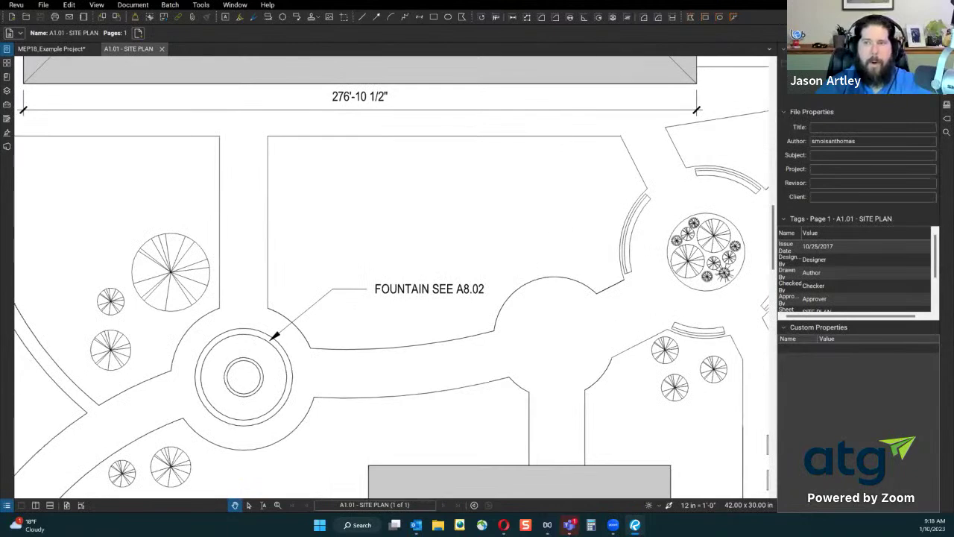
left_click(946, 49)
scroll(503, 237, "down", 2)
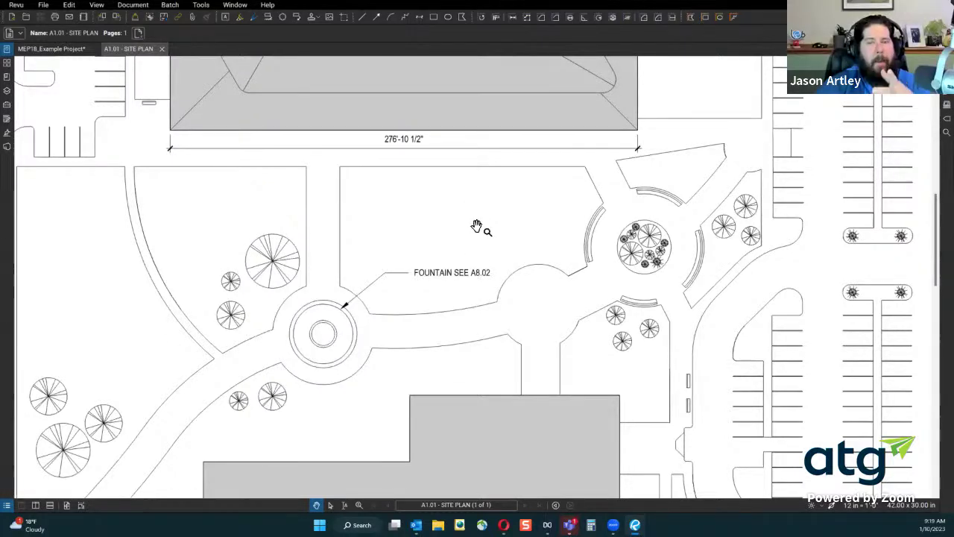
Try tracing the lawn beside the fountain point by point with an Area measurement, and cancel it
left_click(540, 18)
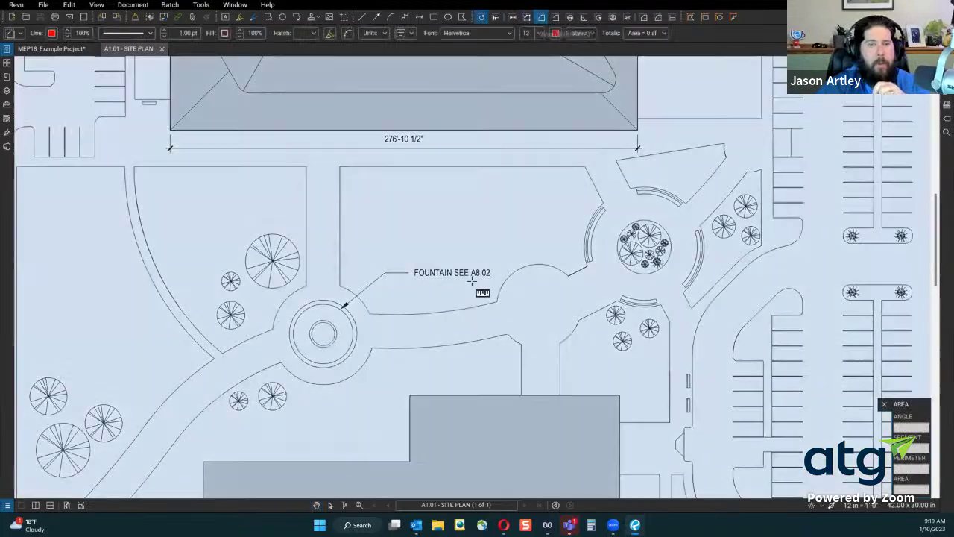
left_click(340, 168)
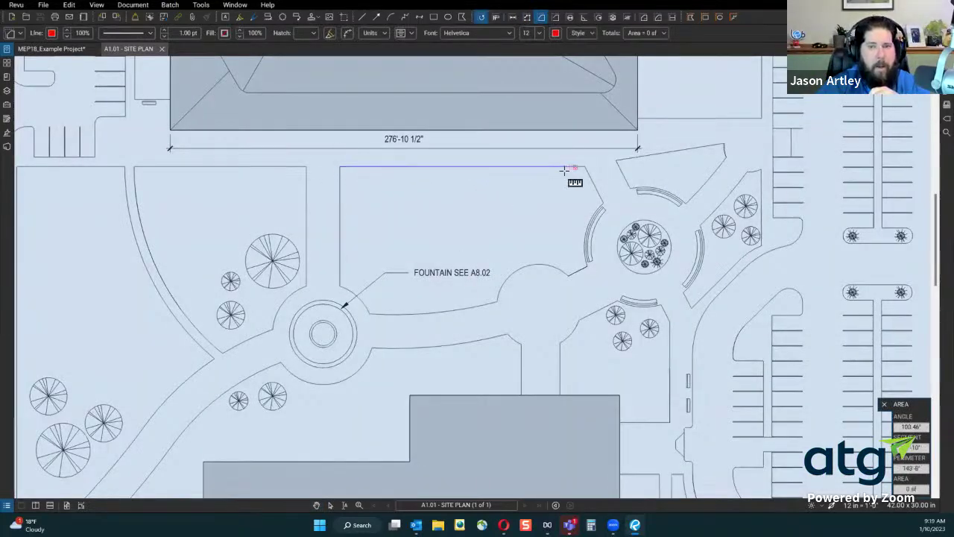
left_click(586, 168)
left_click(604, 204)
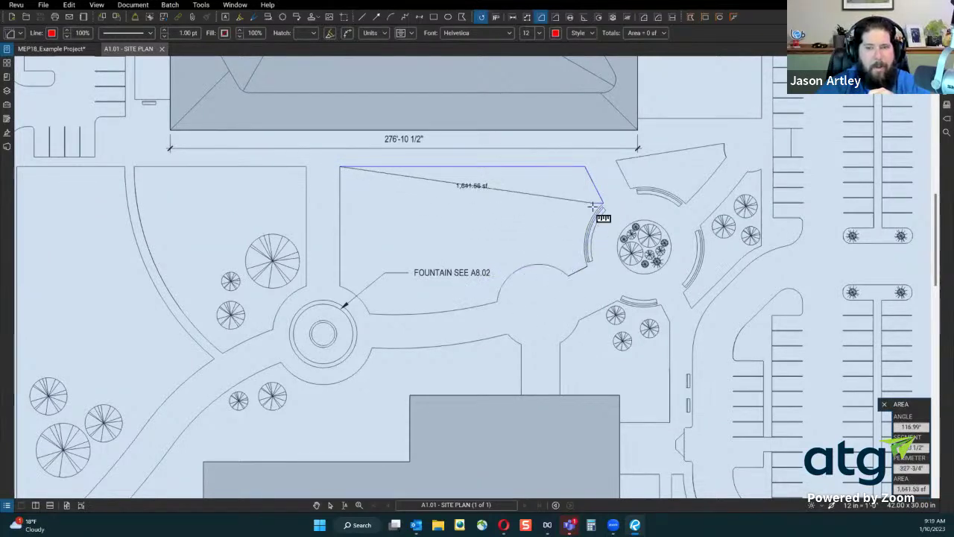
scroll(590, 222, "up", 5)
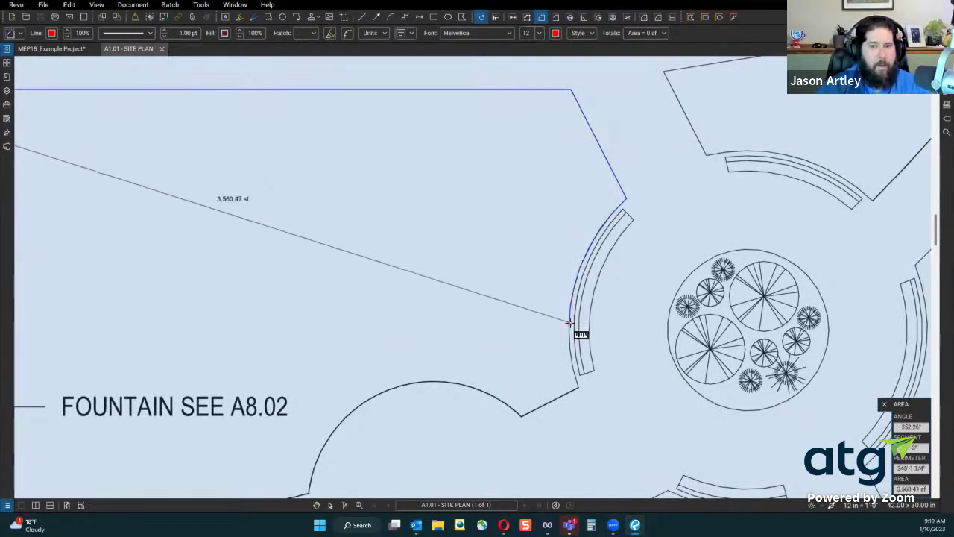
left_click(576, 368)
scroll(669, 257, "down", 3)
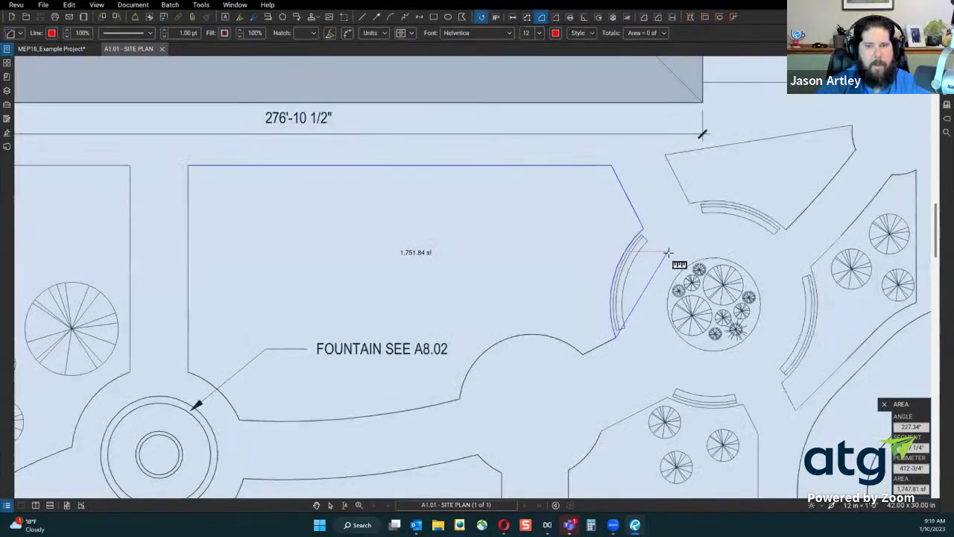
key("Escape")
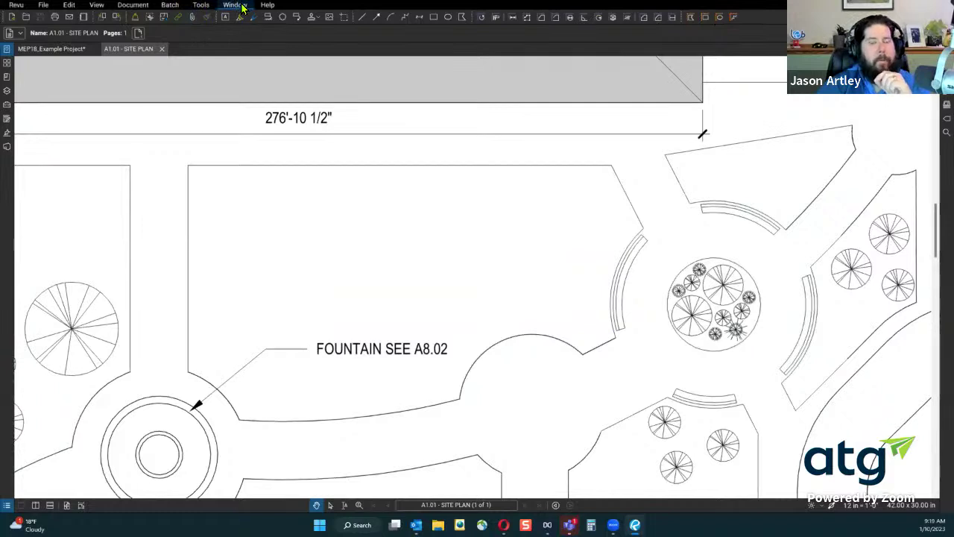
Use Dynamic Fill with the Sod Landscaping area tool to create an area measurement of the lawn containing the fountain label
left_click(202, 6)
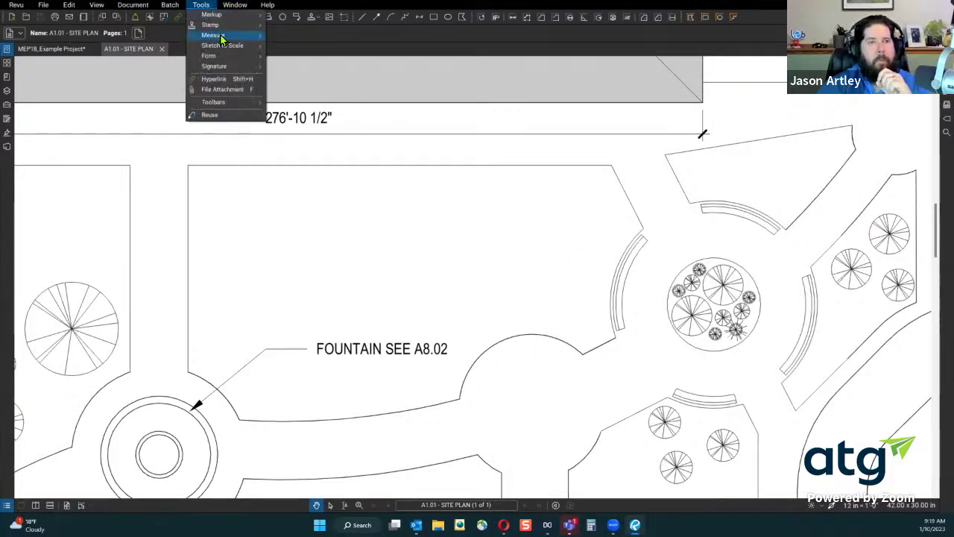
mouse_move(221, 38)
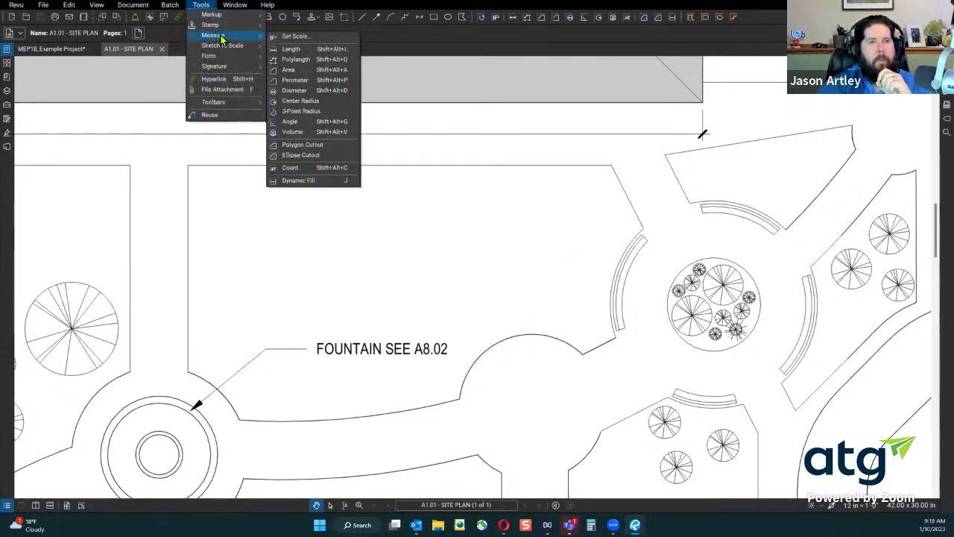
left_click(325, 187)
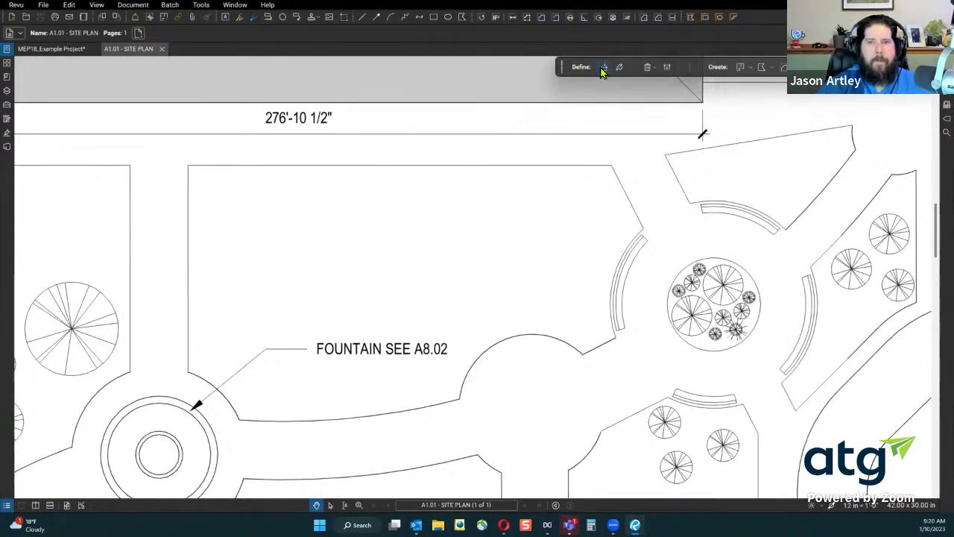
left_click(616, 68)
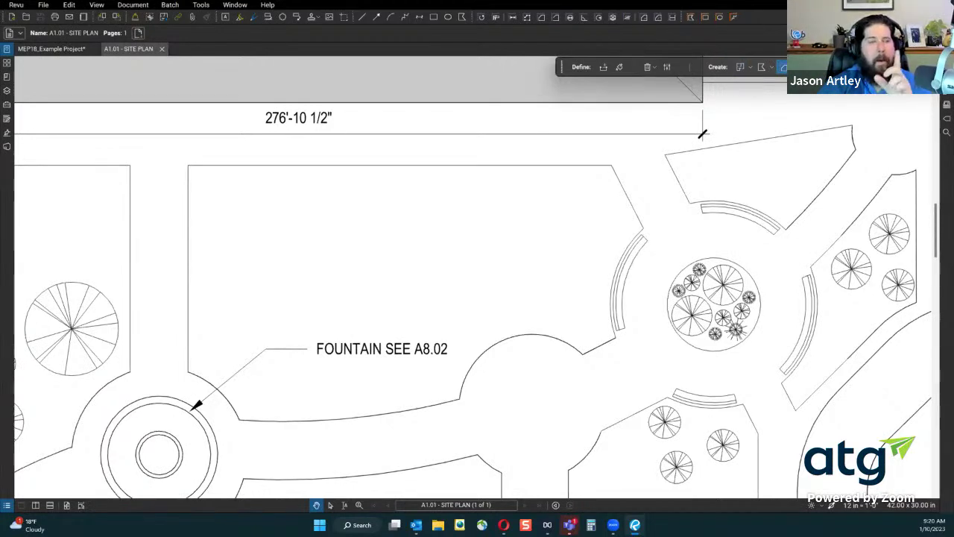
left_click(794, 67)
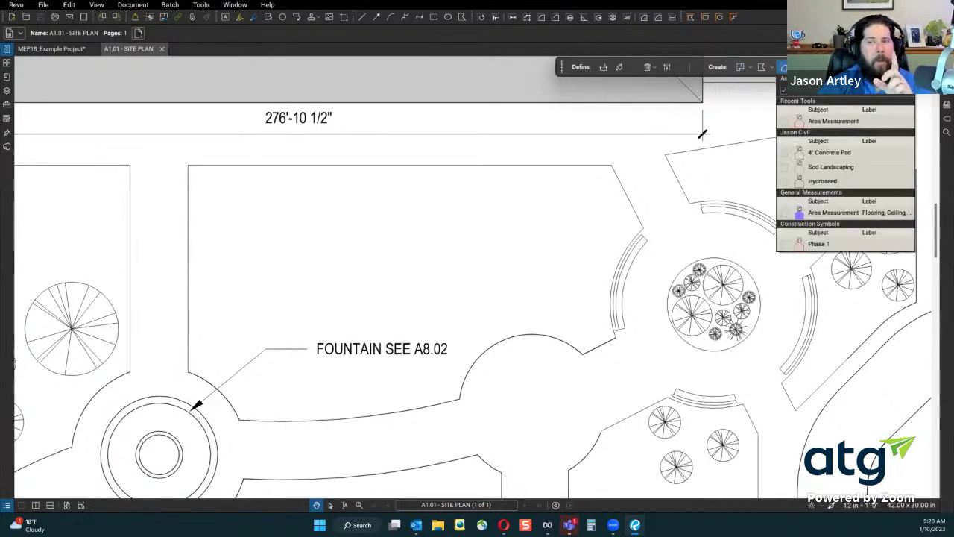
left_click(837, 172)
left_click(618, 67)
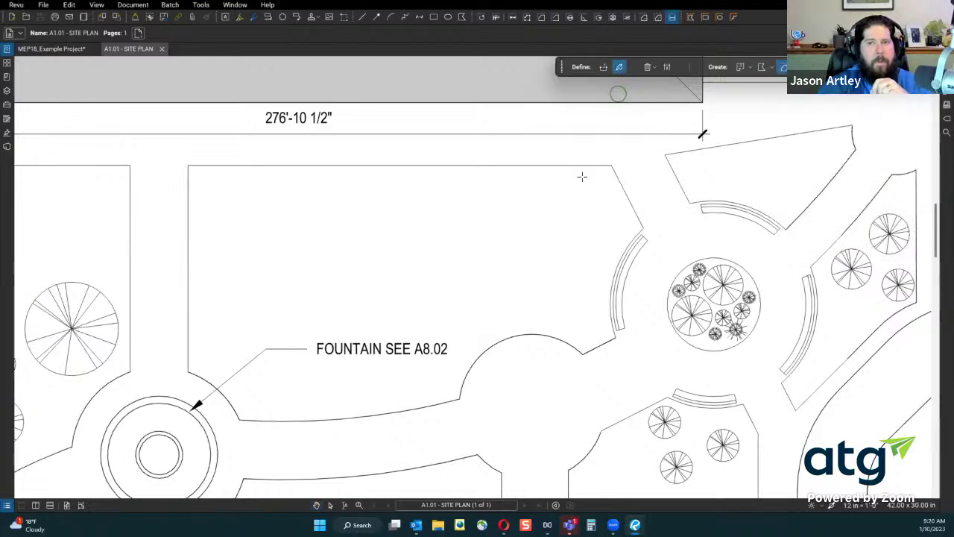
mouse_move(338, 266)
left_mouse_down()
mouse_move(479, 281)
mouse_move(368, 272)
left_mouse_up()
key("Return")
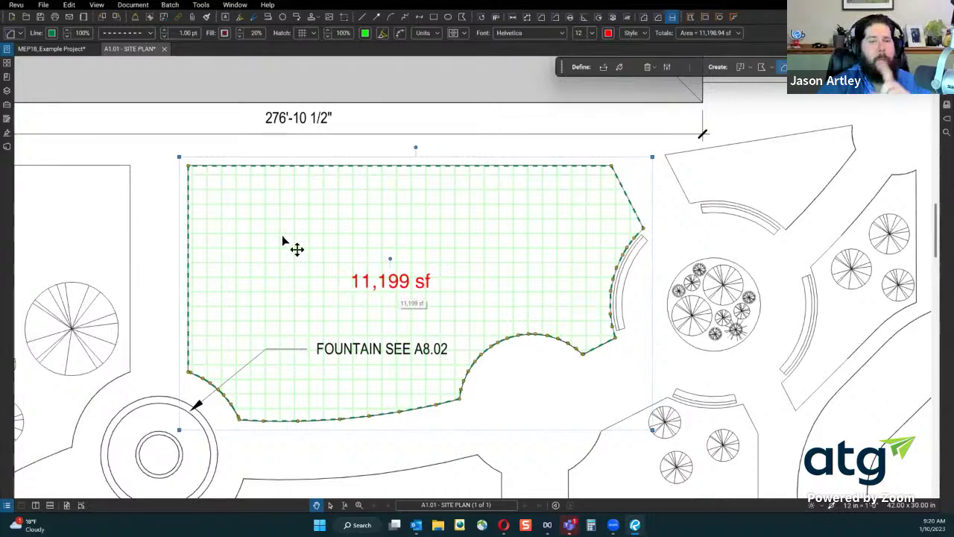
Check the area tools in the Jason Civil set of the Tool Chest, hide it again and deselect the lawn measurement
left_click(7, 105)
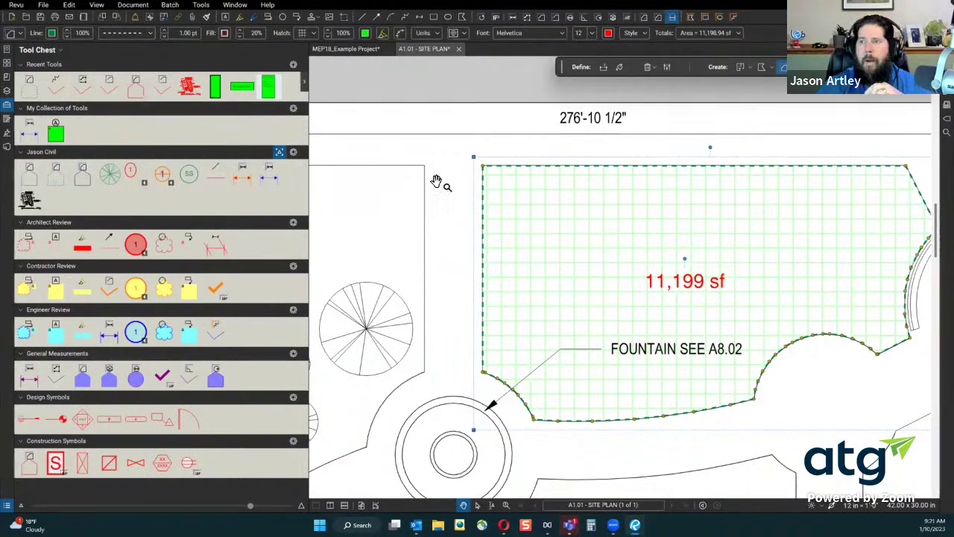
left_click(6, 107)
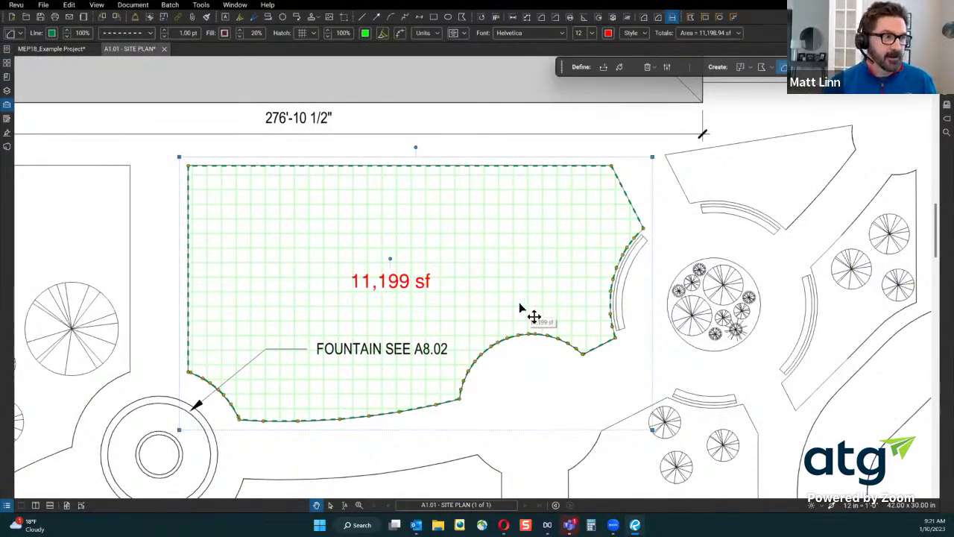
scroll(519, 308, "down", 2)
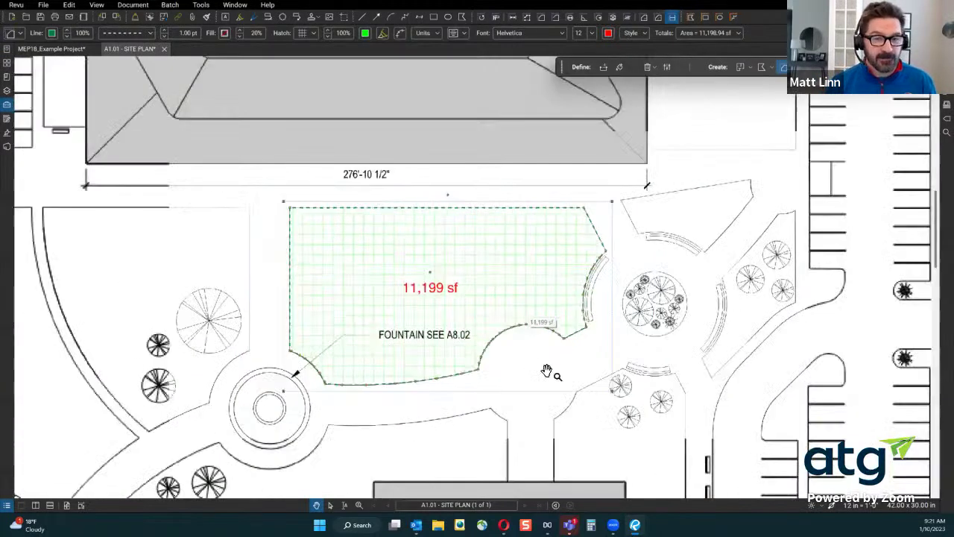
left_click(544, 378)
Move the lawn's area measurement across the fountain walk onto the neighbouring lawn with the curved path, disable line weights and deselect it
mouse_move(528, 373)
left_mouse_down()
mouse_move(623, 336)
mouse_move(726, 324)
left_mouse_up()
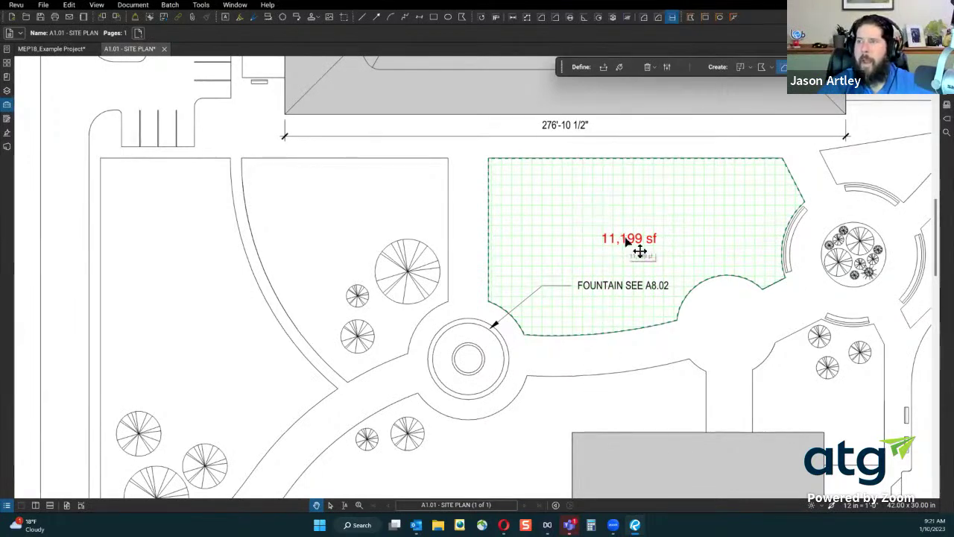
left_click_drag(641, 254, 292, 261)
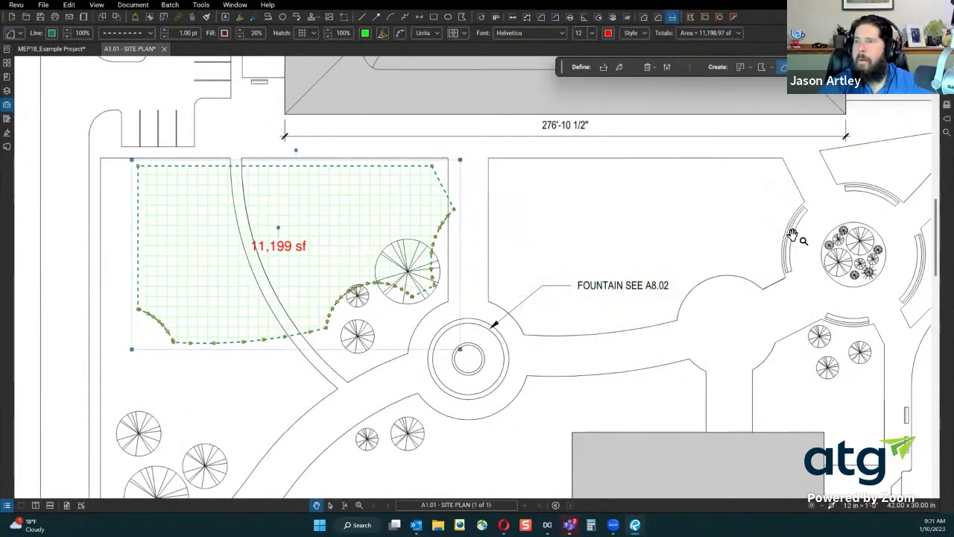
left_click(831, 505)
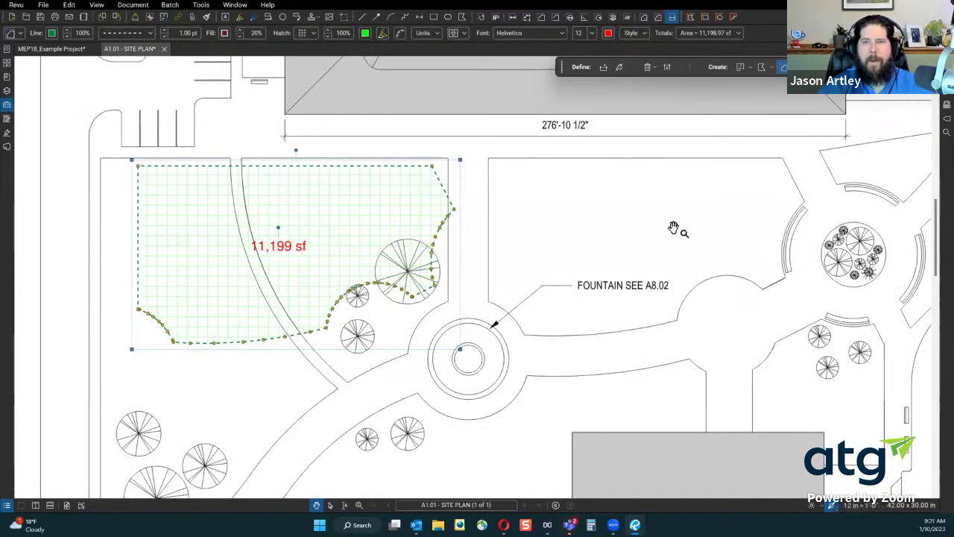
left_click(672, 222)
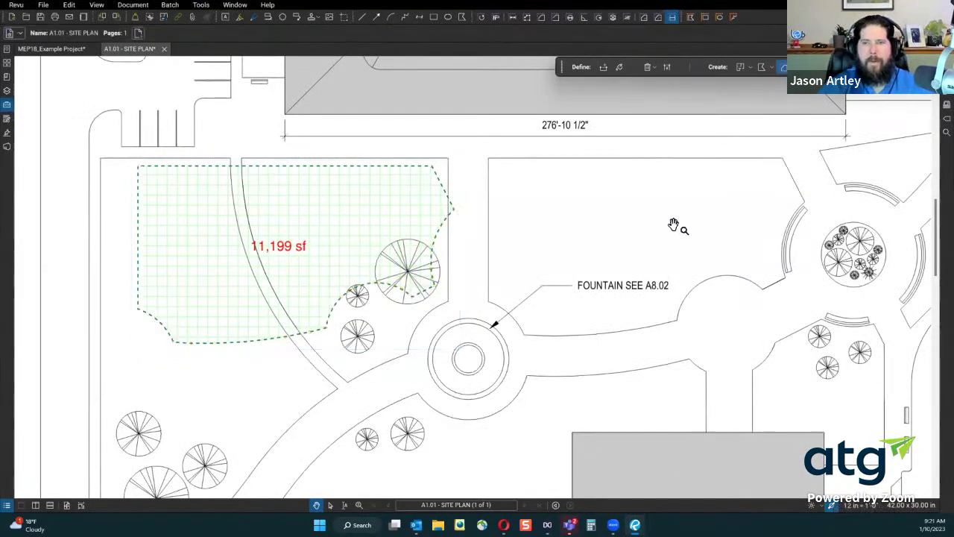
Use Dynamic Fill to create another area measurement of the lawn containing the fountain label, and compare it with the moved measurement
left_click(618, 66)
mouse_move(612, 246)
left_mouse_down()
mouse_move(686, 236)
mouse_move(640, 246)
mouse_move(577, 221)
mouse_move(595, 223)
left_mouse_up()
left_click(857, 67)
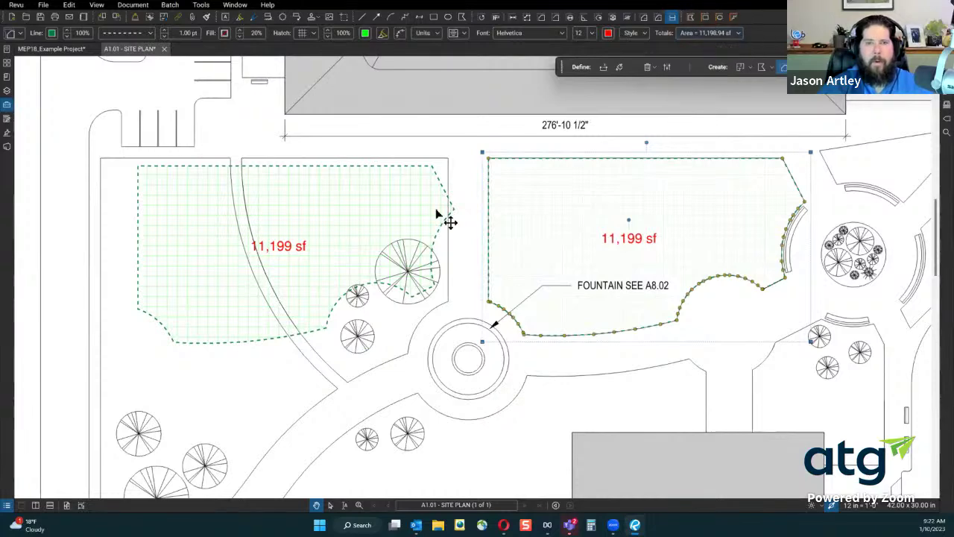
left_click(396, 216)
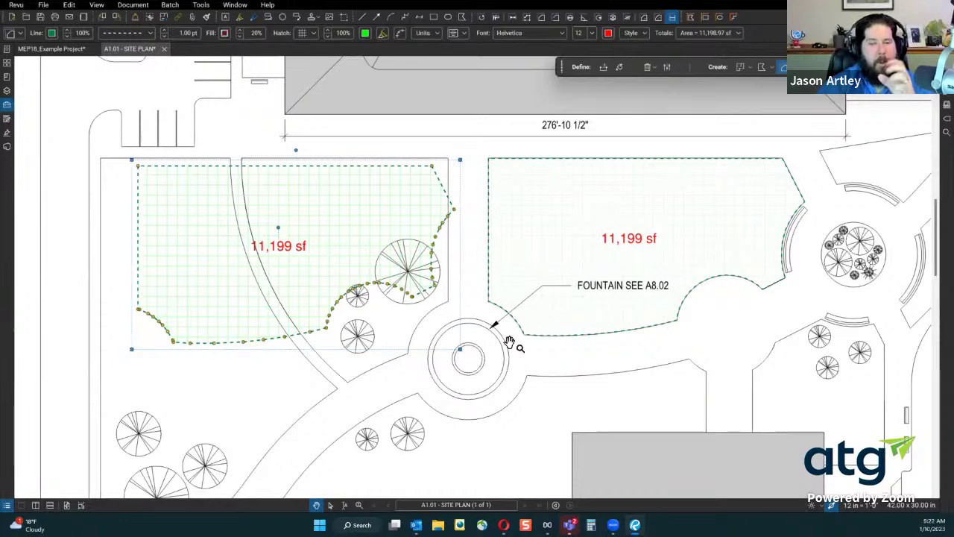
key("Escape")
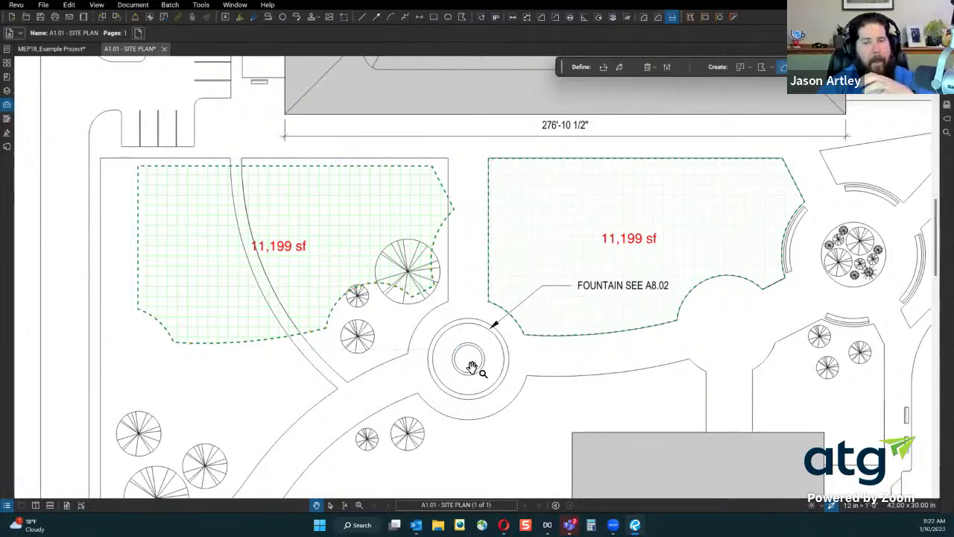
Toggle the line weights repeatedly at the fountain to compare the linework, leaving line weights enabled
scroll(448, 394, "up", 10)
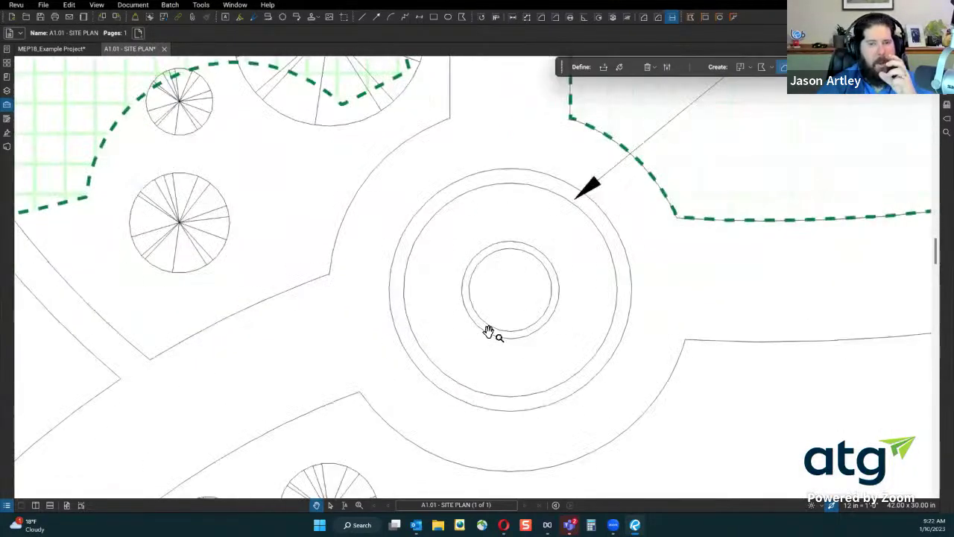
left_click(833, 505)
left_click(833, 506)
left_click(833, 507)
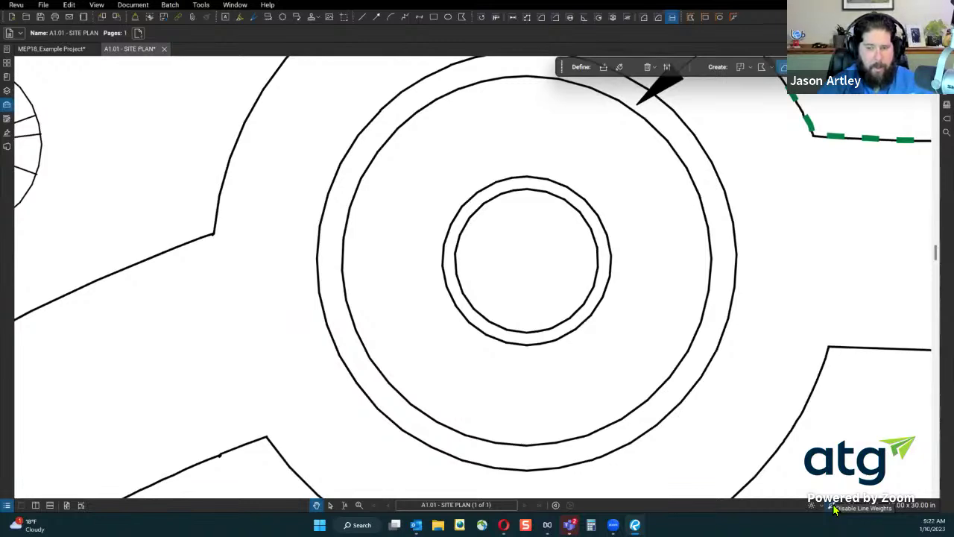
left_click(831, 507)
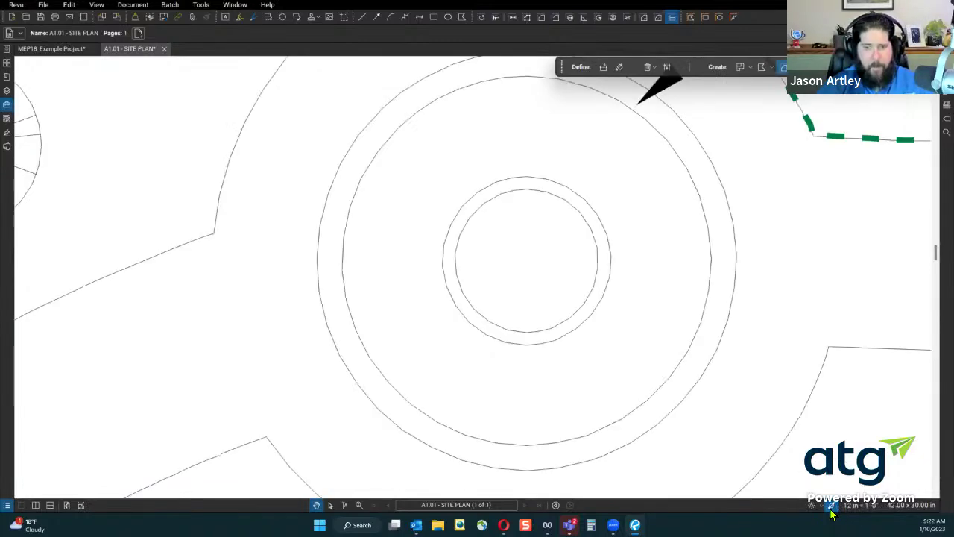
left_click(831, 509)
scroll(523, 302, "down", 3)
scroll(529, 310, "down", 5)
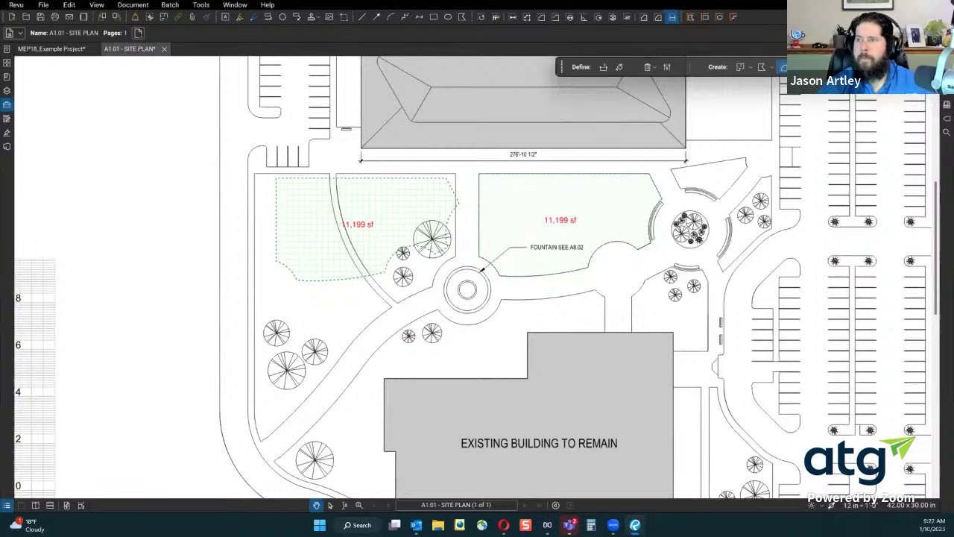
Delete the moved area measurement from the lawn with the curved path and deselect the remaining lawn measurement
left_click(379, 220)
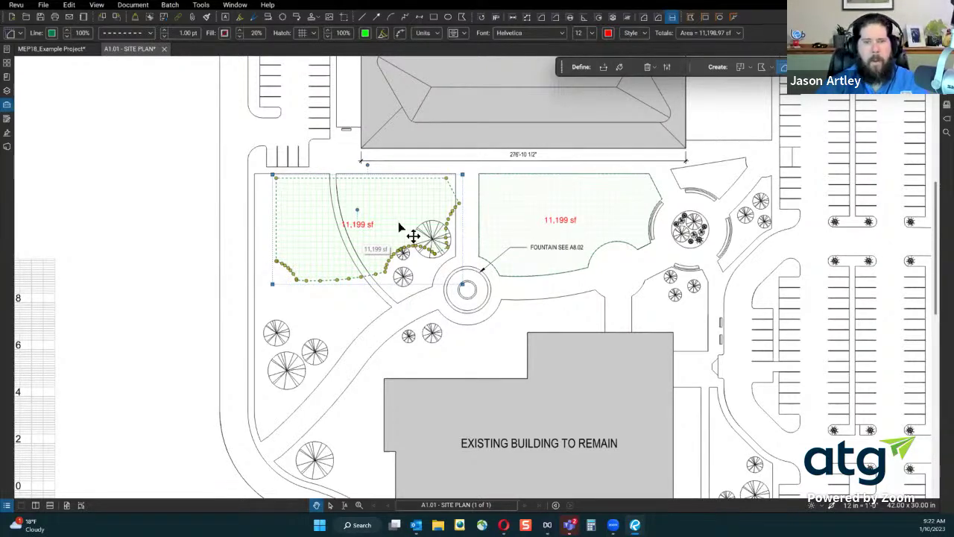
left_click(485, 234)
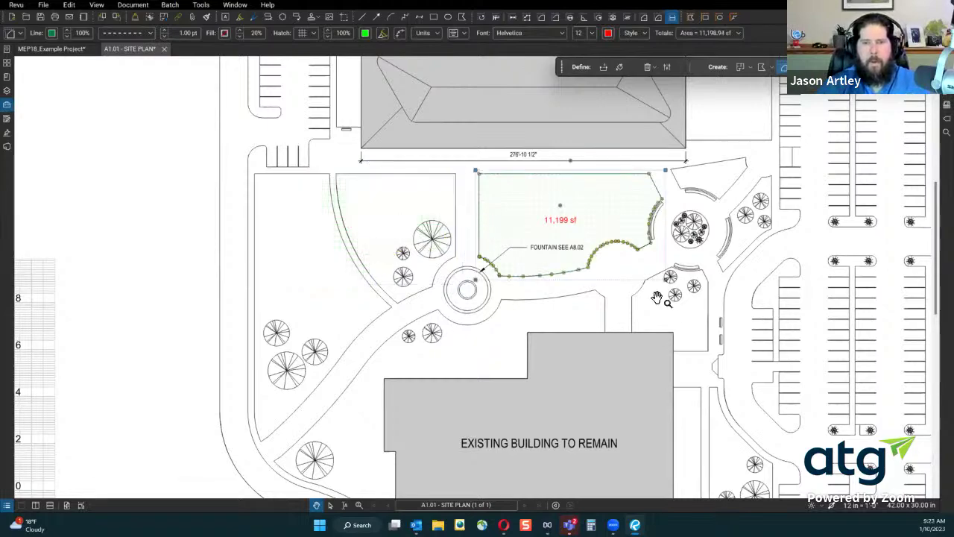
scroll(421, 206, "up", 3)
left_click(423, 214)
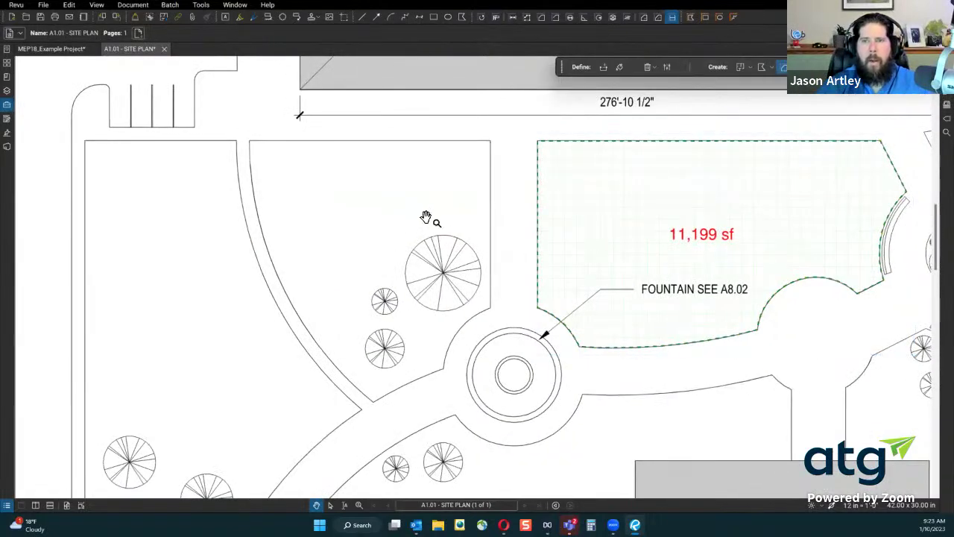
scroll(493, 303, "down", 5)
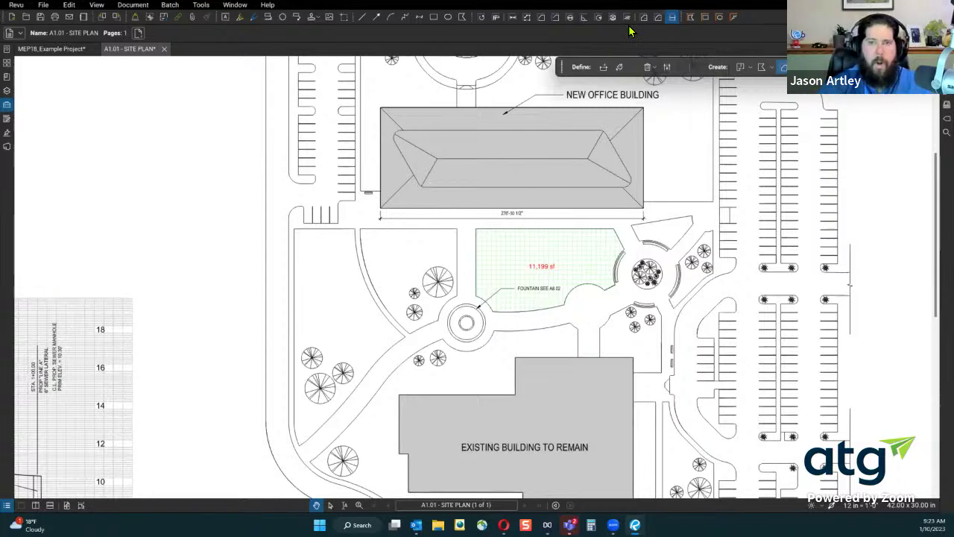
scroll(556, 220, "up", 3)
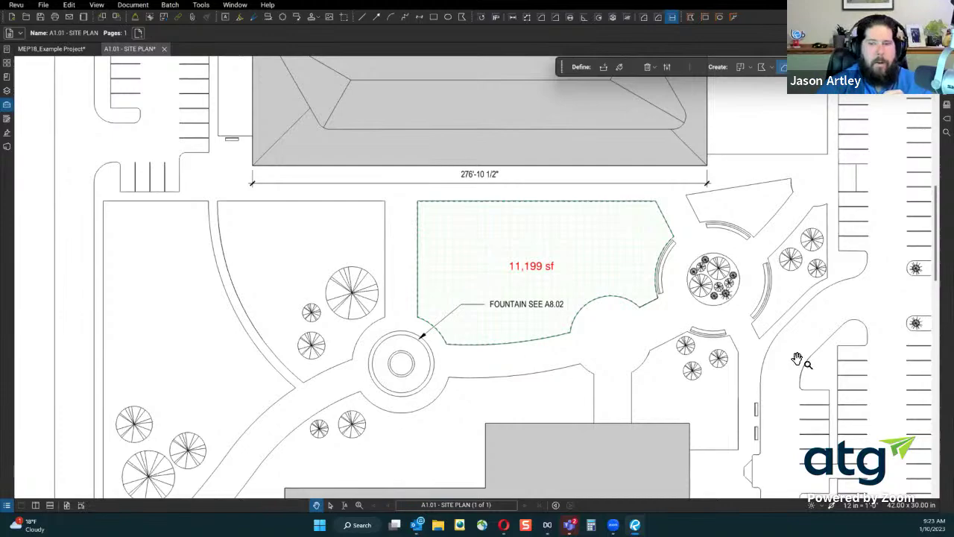
scroll(797, 359, "down", 3)
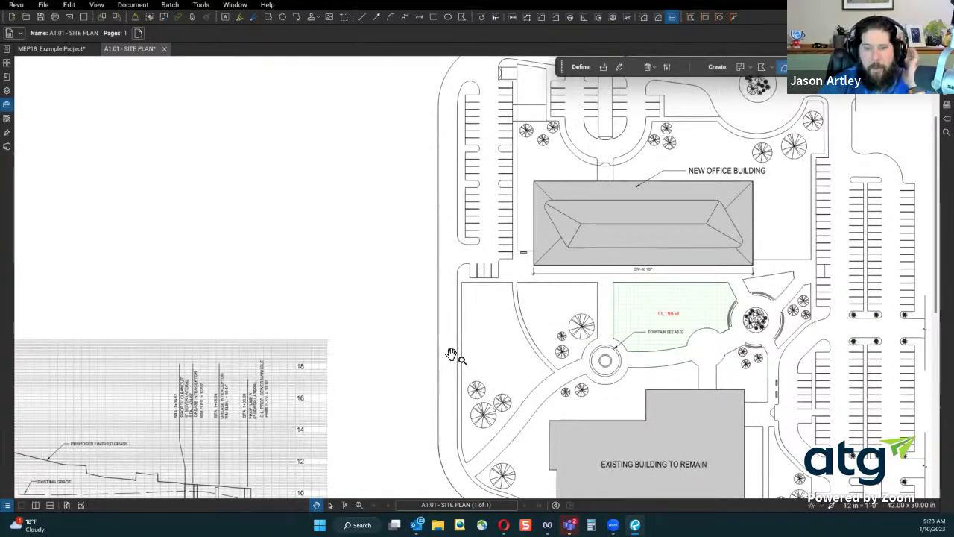
scroll(452, 358, "down", 3)
left_click_drag(635, 359, 683, 278)
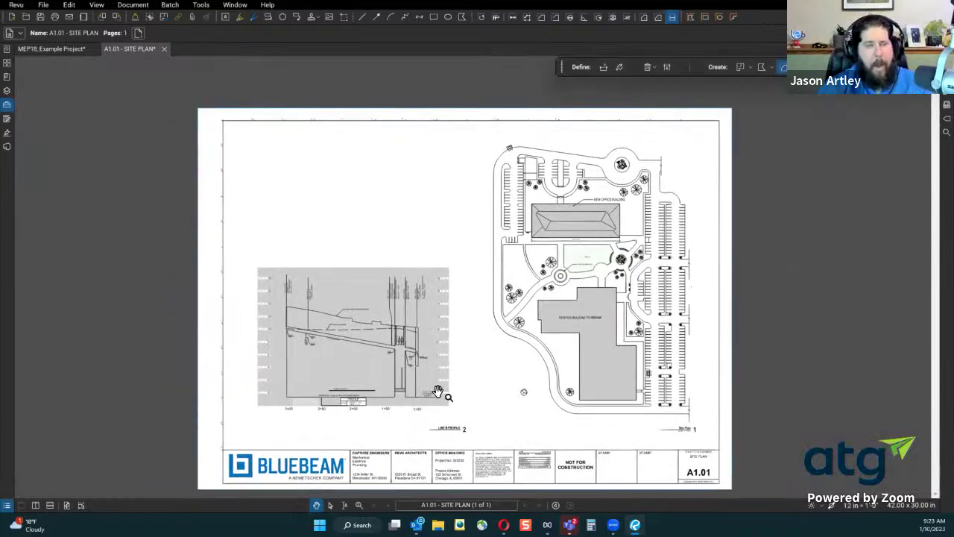
Open BCU_Construction_Set.pdf from the pinned Bluebeam files, hide the file list and look over the marked-up office rooms
left_click(7, 63)
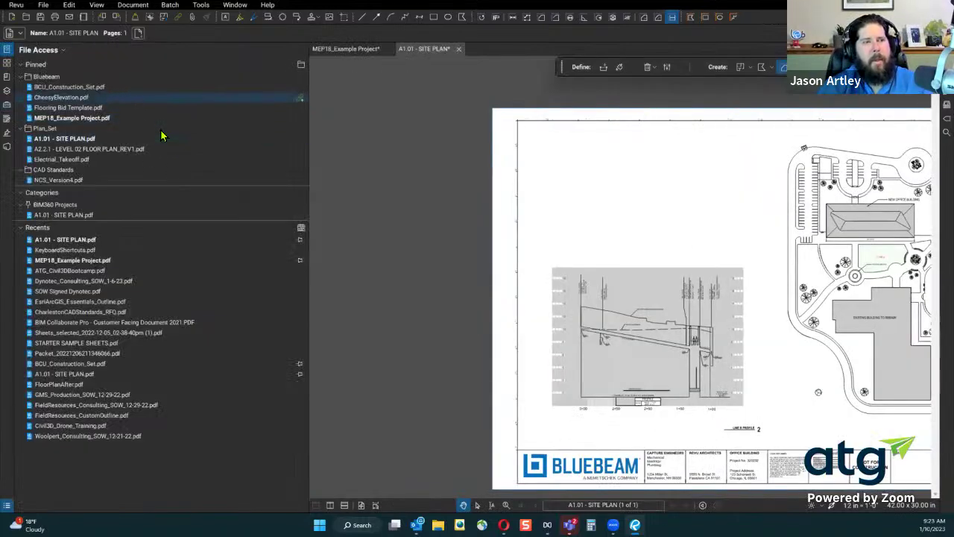
left_click(69, 87)
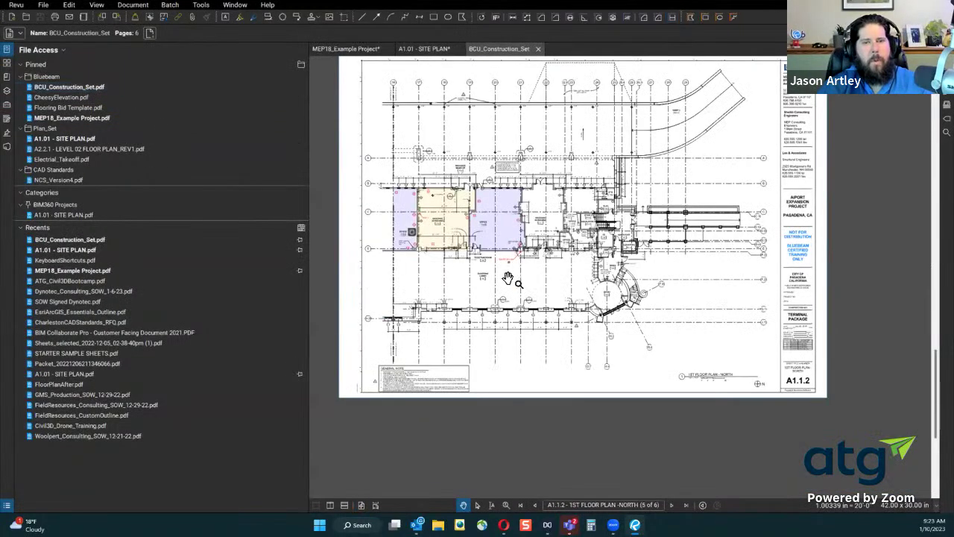
scroll(414, 215, "up", 3)
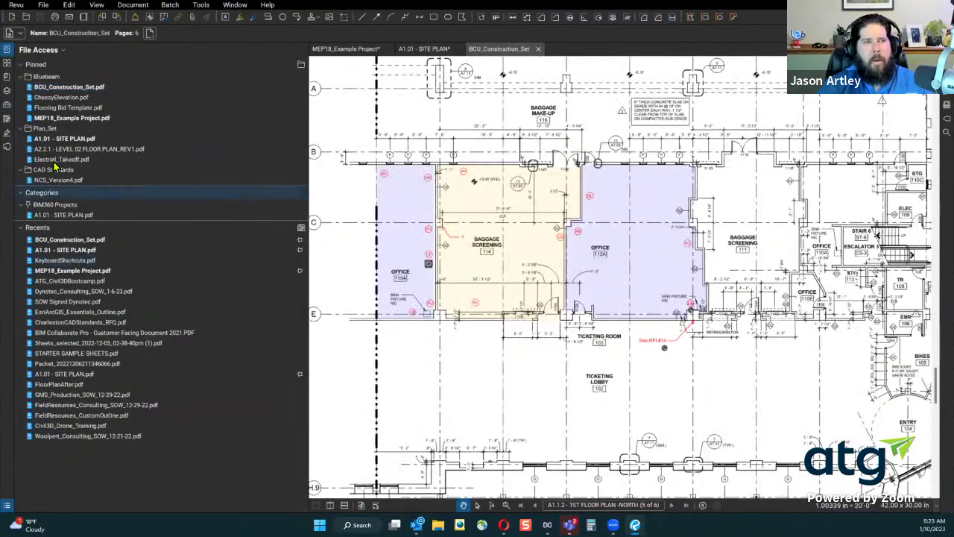
left_click(7, 49)
left_click_drag(415, 379, 688, 424)
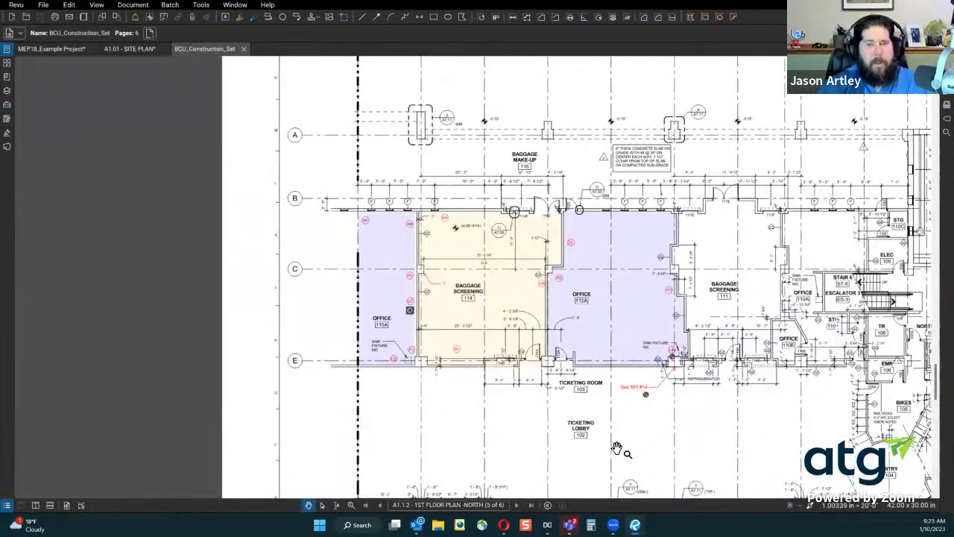
scroll(420, 389, "up", 2)
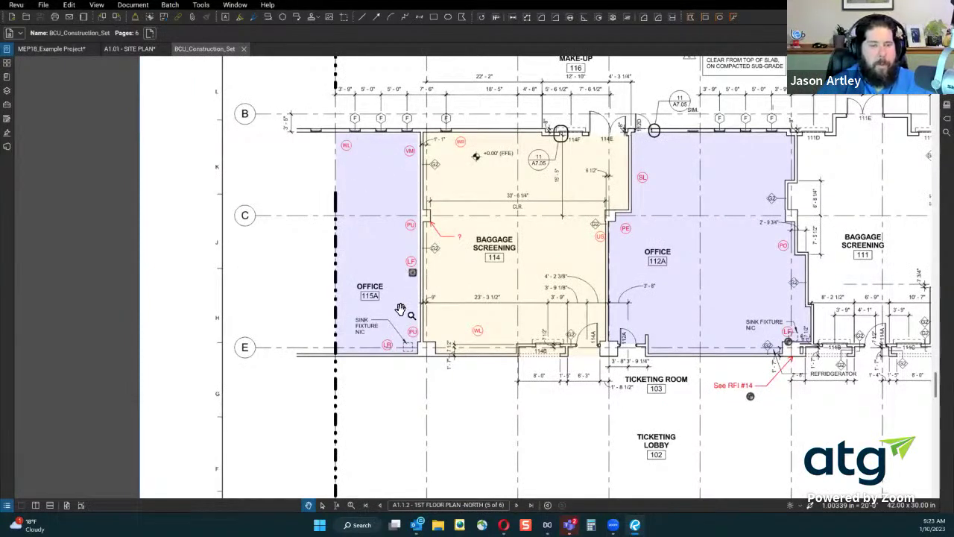
Show the Markups List, unflatten the construction set's markups and sort them by Space
left_click(7, 506)
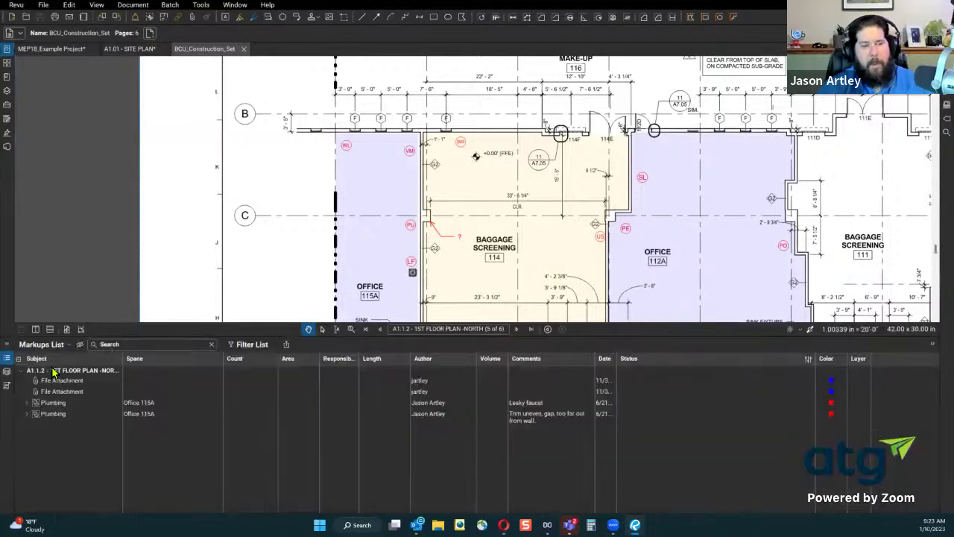
left_click(157, 358)
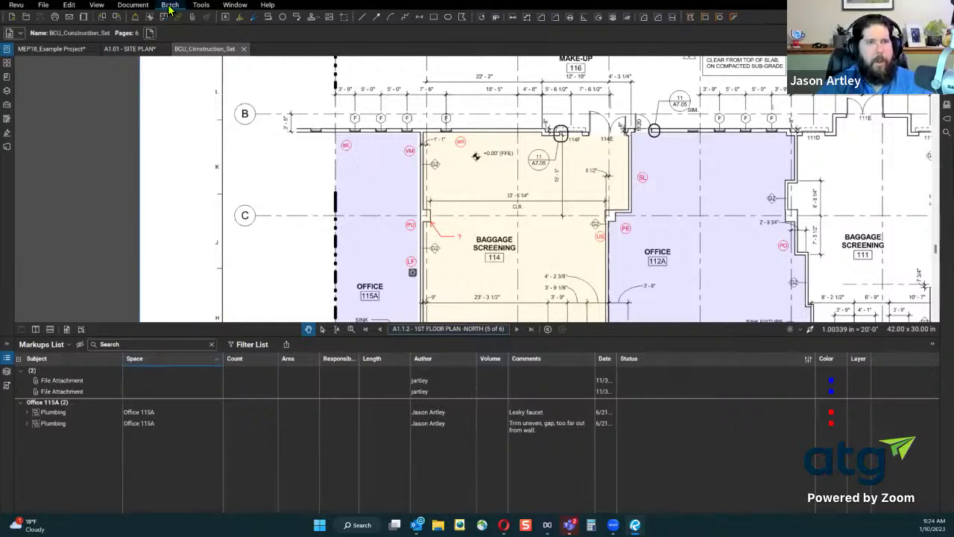
left_click(133, 6)
left_click(164, 275)
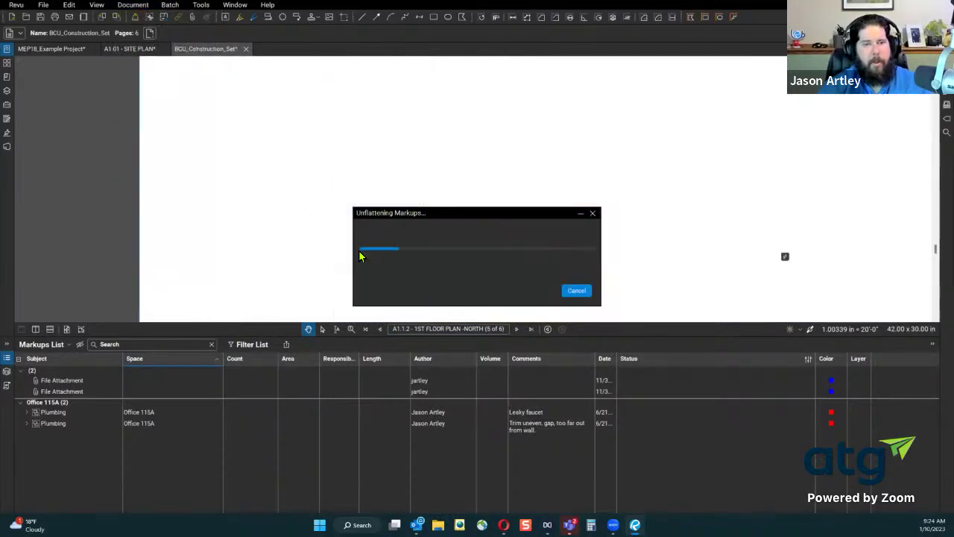
left_click(161, 361)
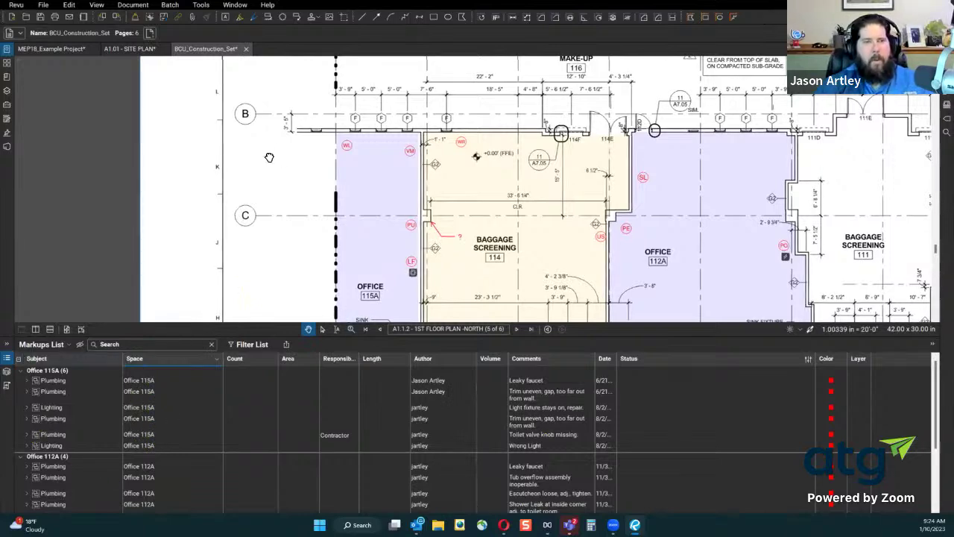
Hide the Markups List and switch to the A1.01 - SITE PLAN document
scroll(269, 157, "down", 5)
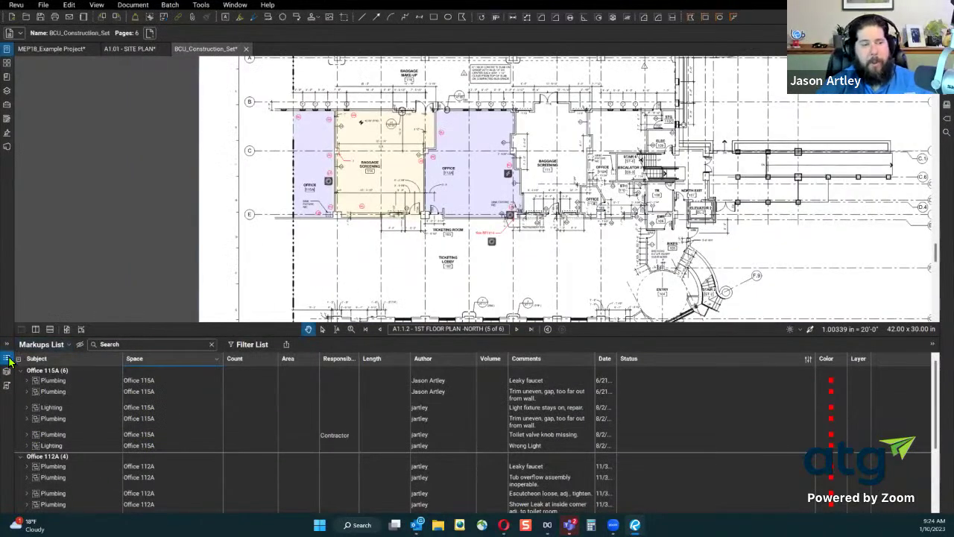
left_click(13, 358)
left_click_drag(395, 361, 417, 395)
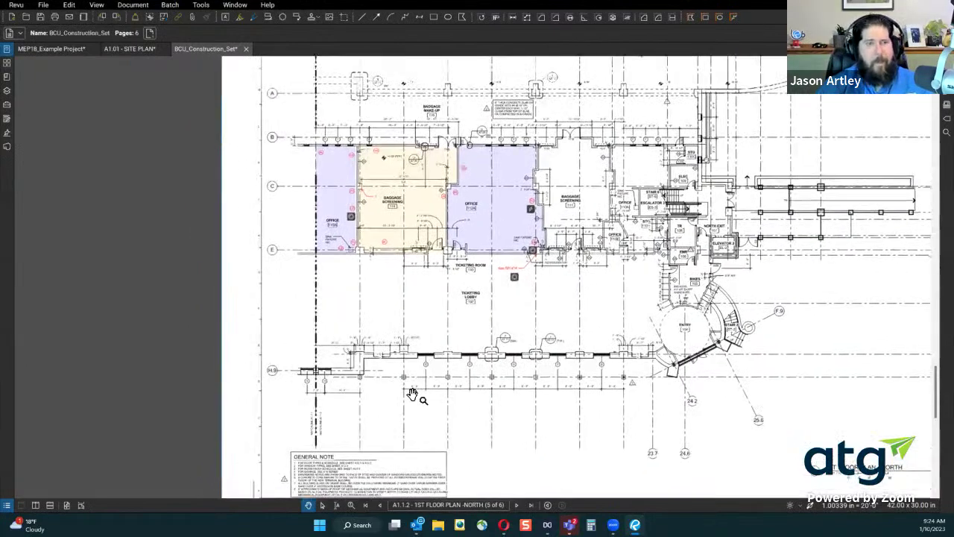
left_click(132, 49)
scroll(505, 306, "up", 3)
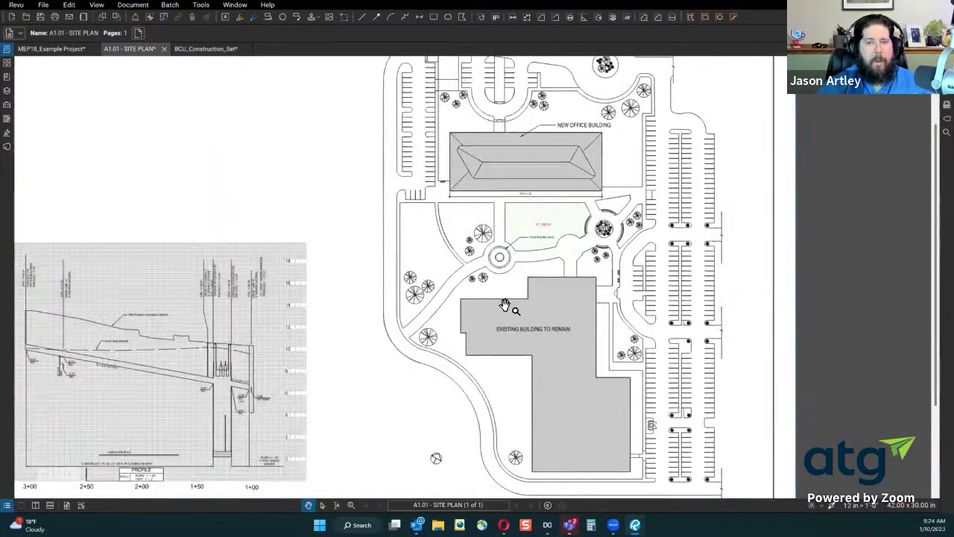
scroll(505, 305, "down", 2)
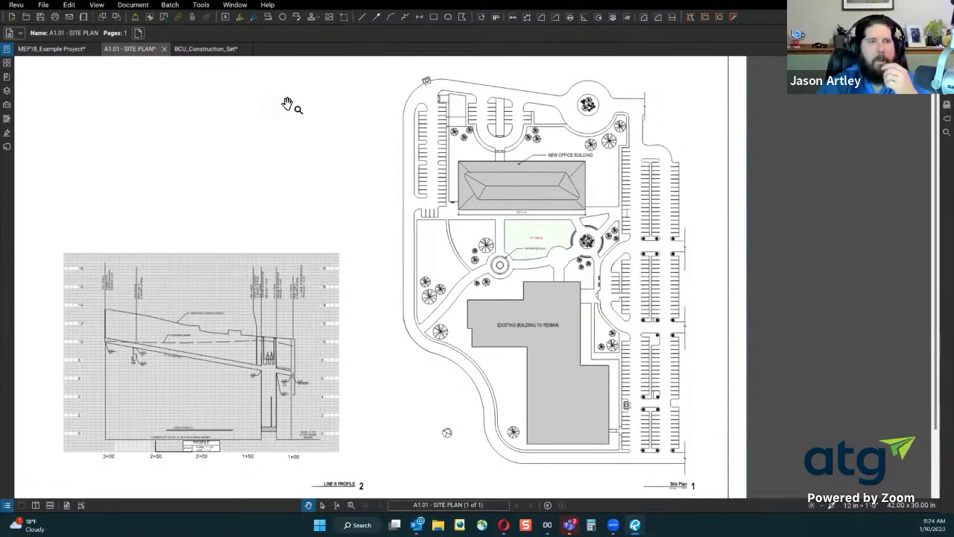
Return to BCU_Construction_Set and look over the first floor plan from the offices to the entry and north exit
left_click(216, 54)
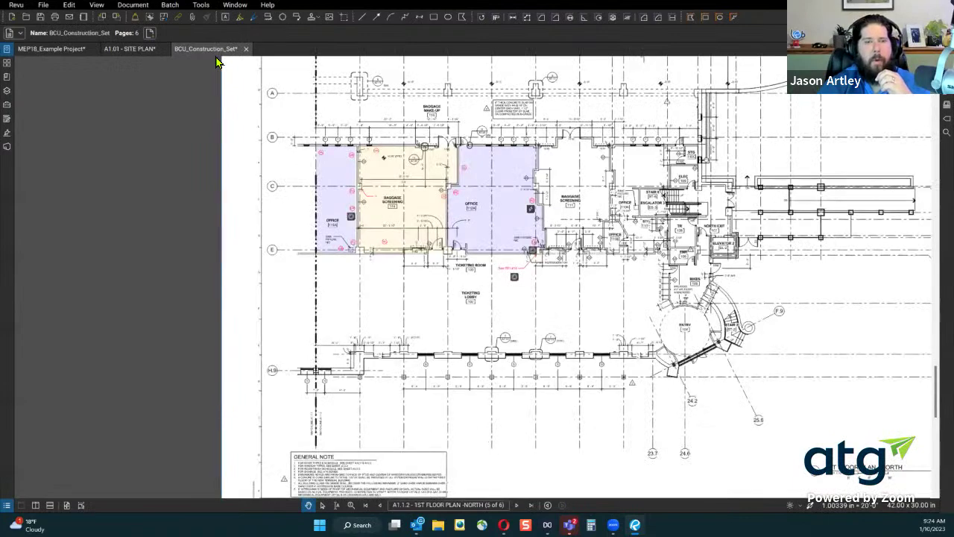
scroll(365, 156, "up", 2)
scroll(366, 157, "up", 2)
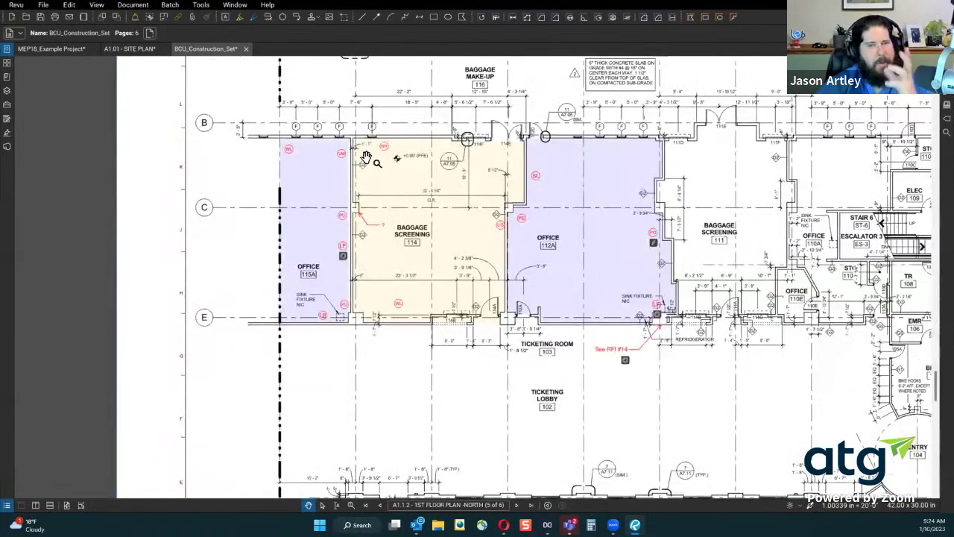
scroll(319, 175, "down", 2)
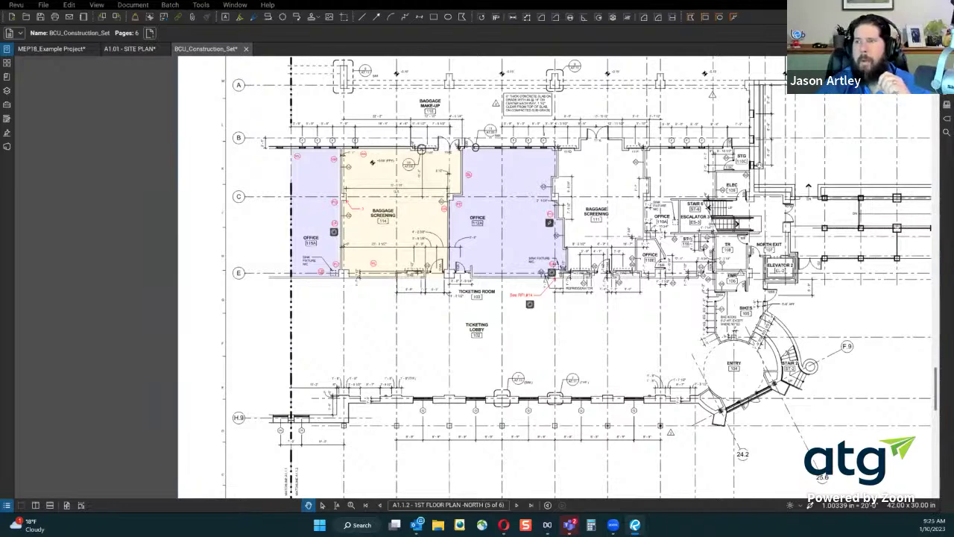
mouse_move(756, 264)
left_mouse_down()
mouse_move(660, 292)
mouse_move(637, 317)
left_mouse_up()
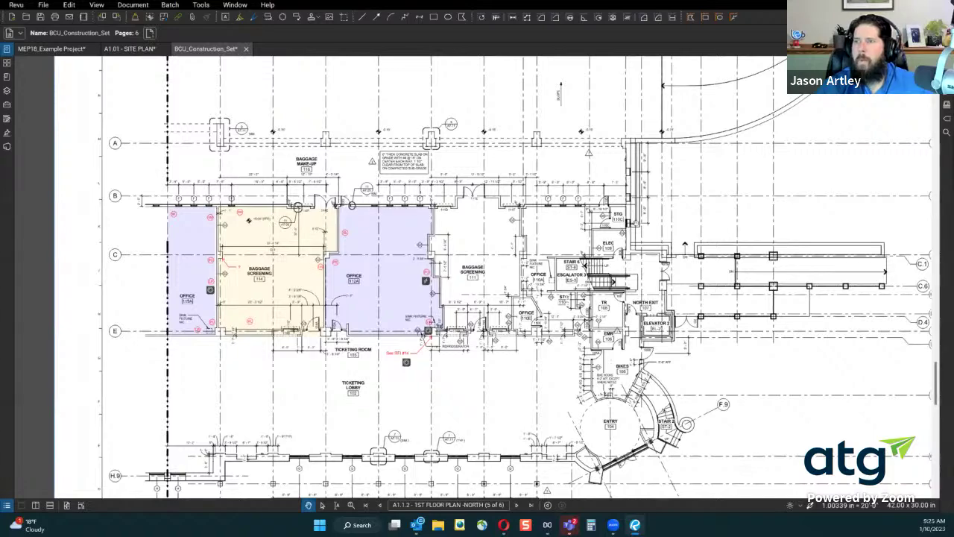
left_click_drag(736, 217, 508, 23)
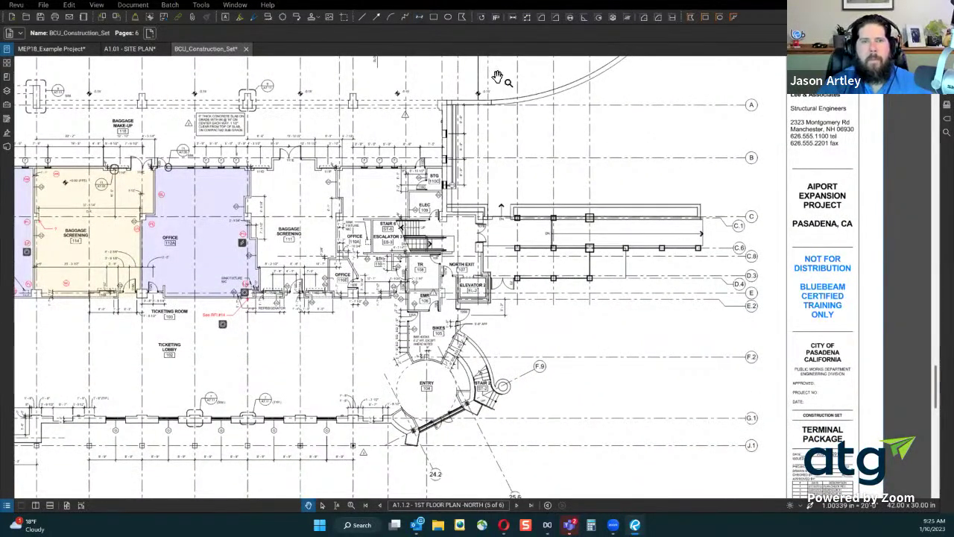
Start a polyline below the Ticketing Room and place nine zigzag points across the elevator toward grid line C
left_click(405, 17)
left_click(307, 367)
left_click(357, 305)
left_click(403, 372)
left_click(464, 277)
left_click(550, 348)
left_click(578, 234)
left_click(650, 333)
left_click(673, 198)
left_click(733, 188)
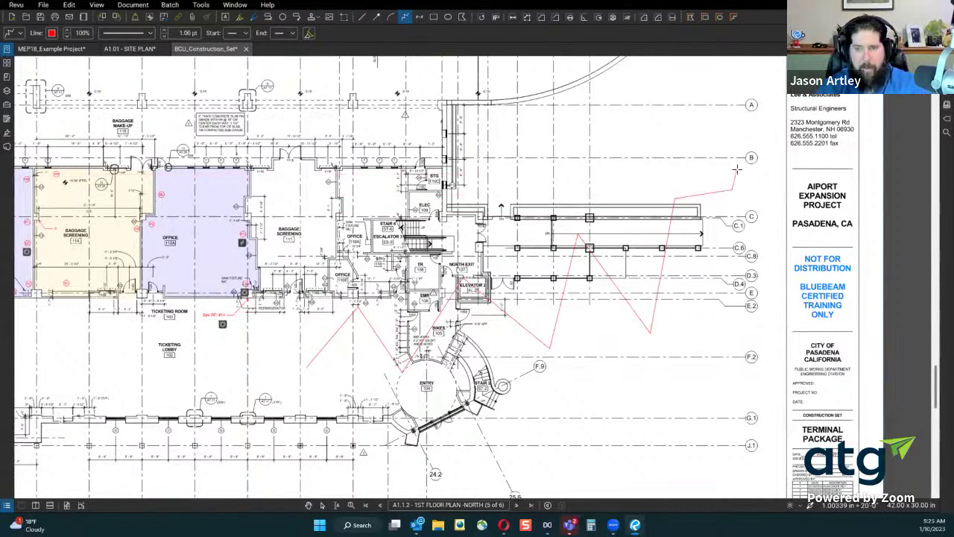
Remove the last four points of the polyline while it is still being drawn
key("BackSpace")
key("BackSpace")
key("BackSpace")
key("BackSpace")
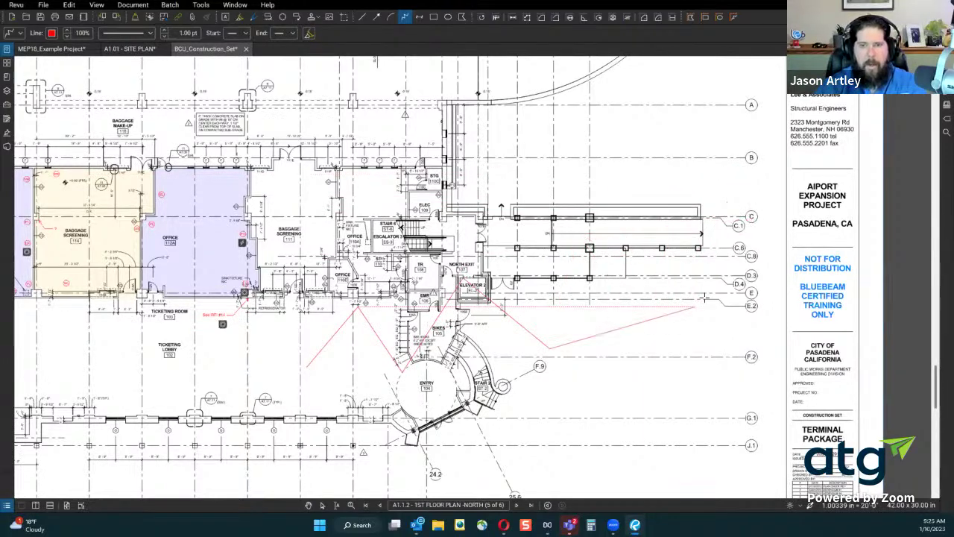
Add four more zigzag points to the polyline below grid line E.2, and step back through the last five points
left_click(619, 319)
left_click(639, 356)
left_click(671, 311)
left_click(694, 344)
key("BackSpace")
key("BackSpace")
key("BackSpace")
key("BackSpace")
key("BackSpace")
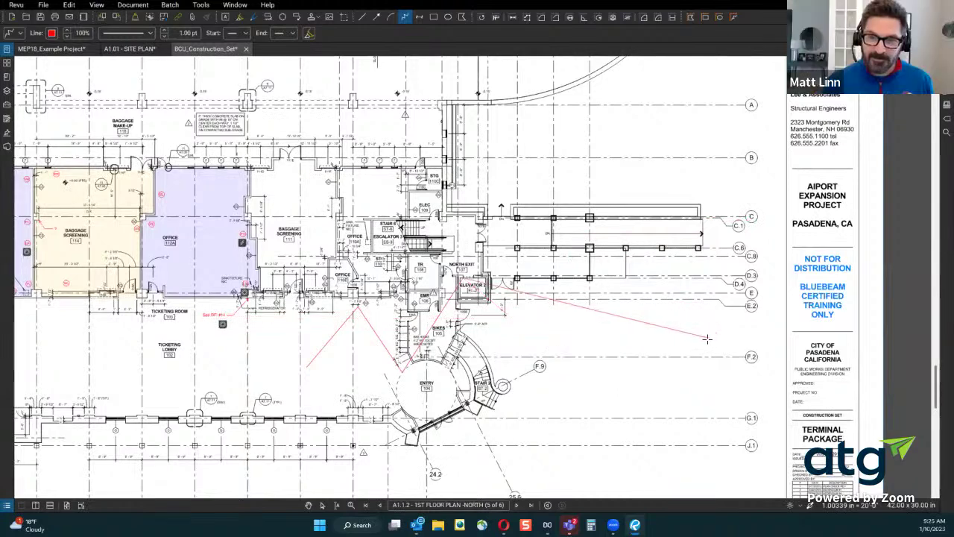
Add eight zigzag points to the unfinished polyline, running beyond the elevator along grid line E.2 and up to grid line B
left_click(521, 338)
left_click(573, 295)
left_click(591, 339)
left_click(647, 283)
left_click(661, 346)
left_click(729, 257)
left_click(736, 310)
left_click(652, 158)
Remove the polyline's last four points while it is still being drawn, back to the point near grid line D.4
key("BackSpace")
key("BackSpace")
key("BackSpace")
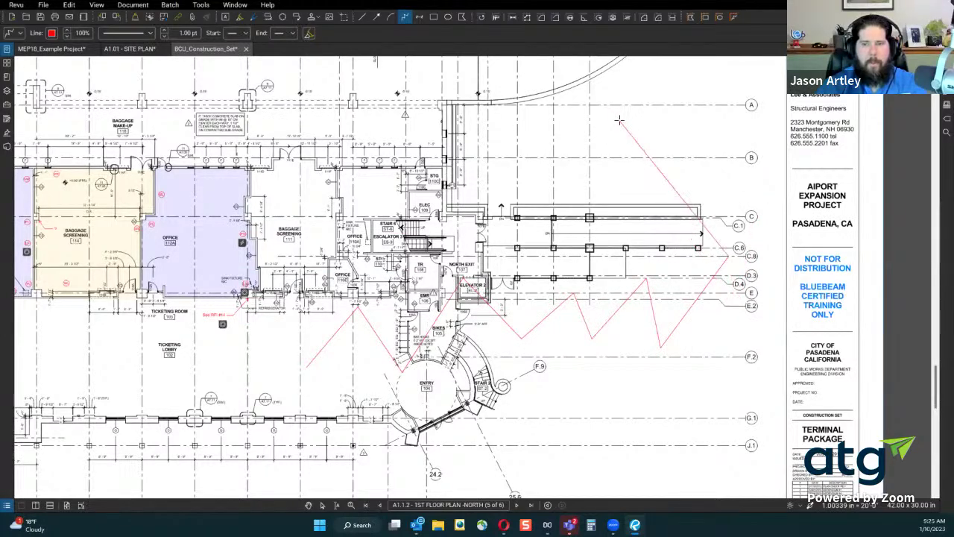
key("BackSpace")
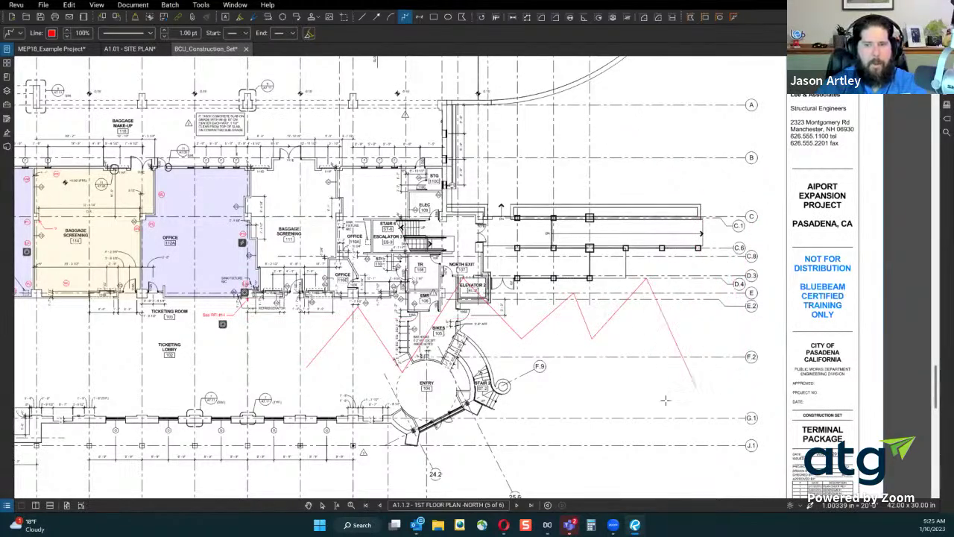
Continue the polyline with zigzag points back past the entry along grid line J.1 and close it at its start point
left_click(647, 339)
left_click(703, 312)
left_click(677, 386)
left_click(622, 402)
left_click(611, 357)
left_click(585, 417)
left_click(557, 382)
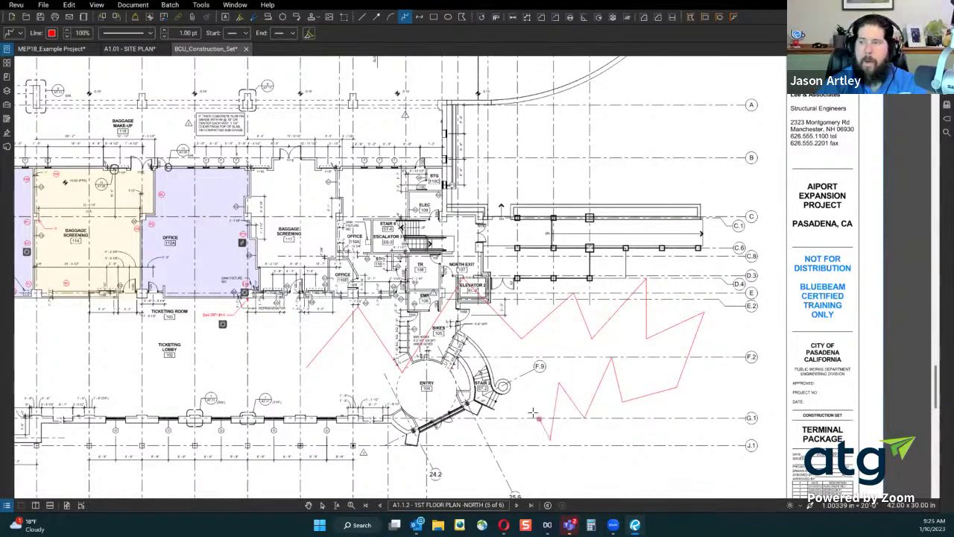
left_click(478, 445)
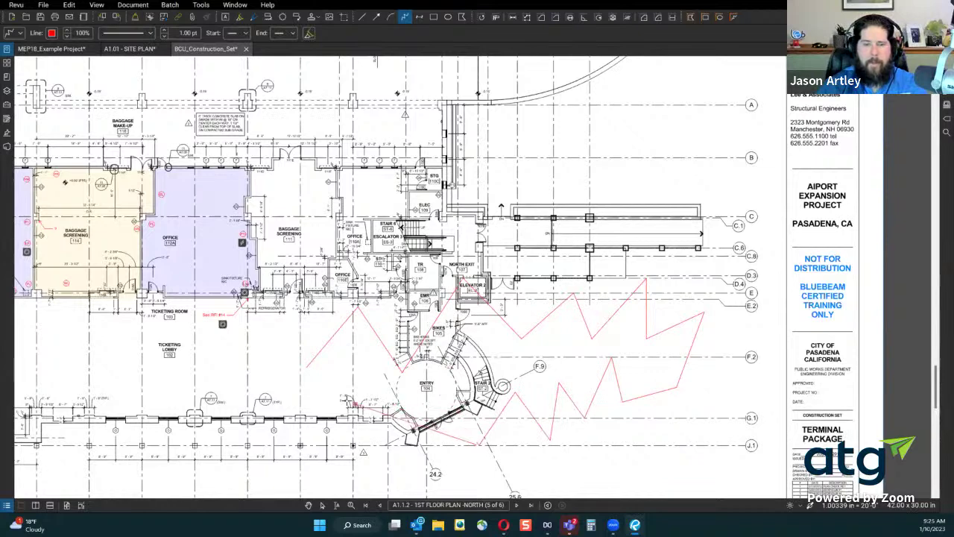
double_click(308, 364)
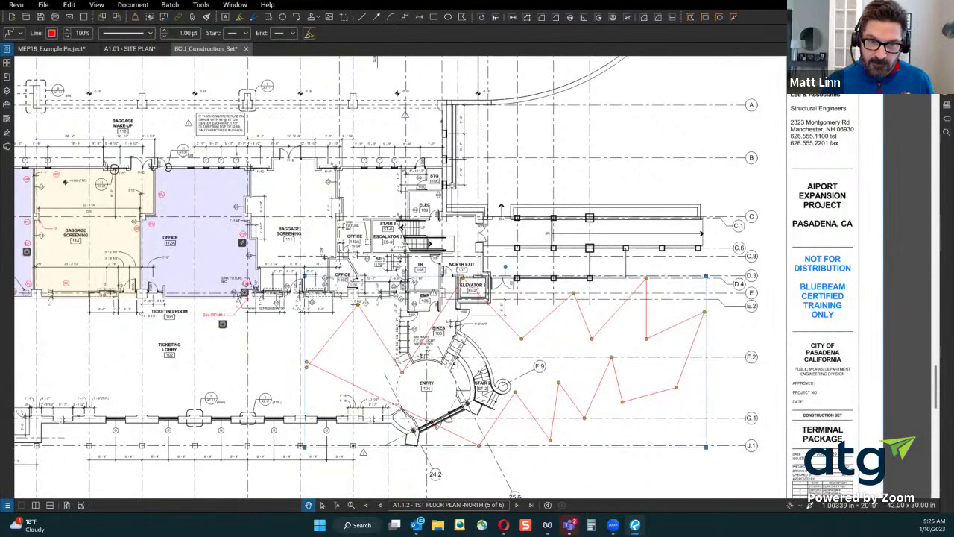
Draw an open zigzag polyline from the STG room across grid lines A to C, ending it without closing
left_click(553, 187)
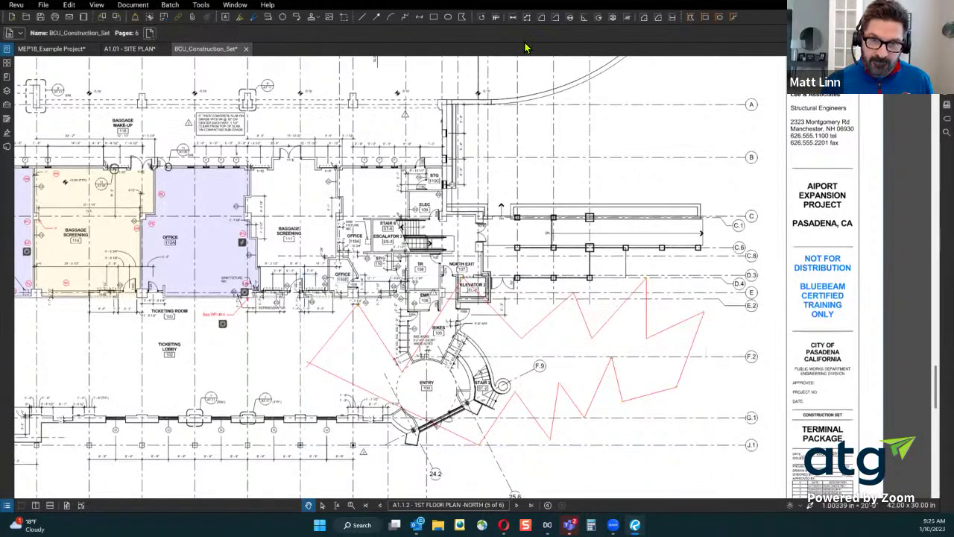
left_click(404, 17)
left_click(427, 179)
left_click(539, 97)
left_click(550, 163)
left_click(667, 88)
left_click(646, 175)
left_click(723, 141)
left_click(679, 225)
left_click(585, 180)
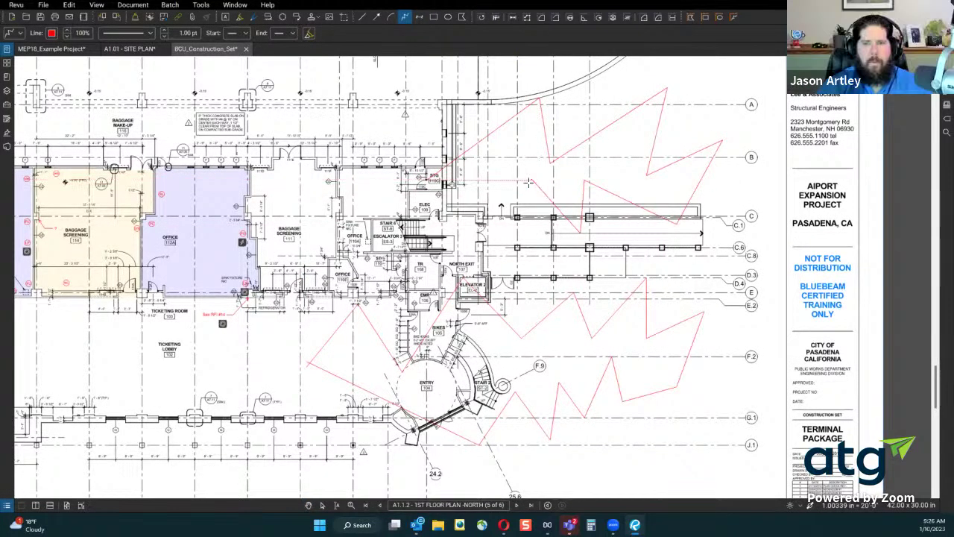
double_click(529, 179)
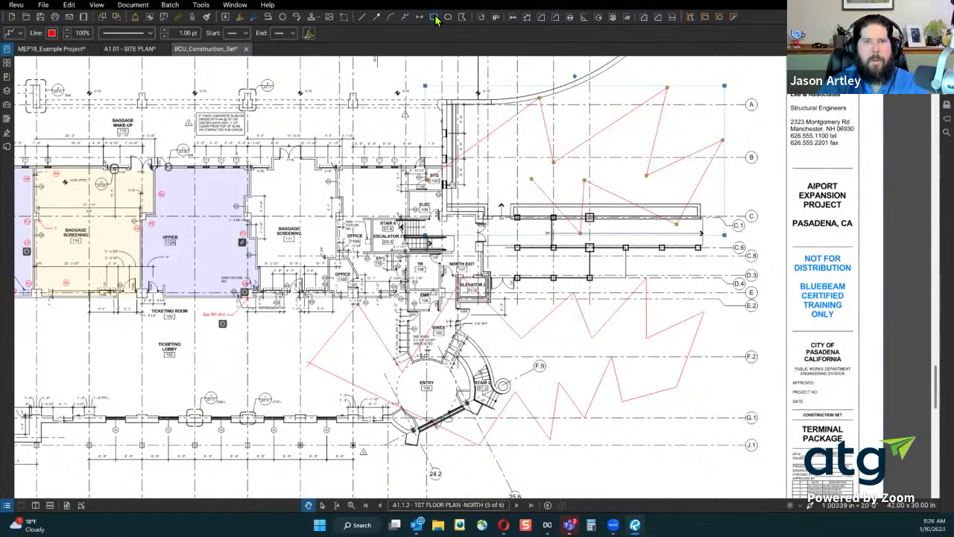
Draw another zigzag polyline from Baggage Screening 111 across the office to the escalator
left_click(404, 17)
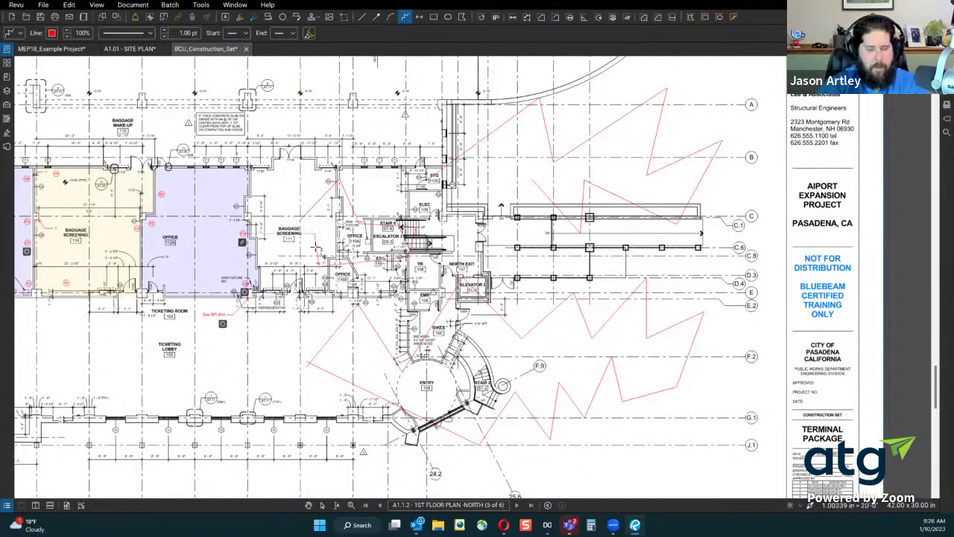
left_click(332, 263)
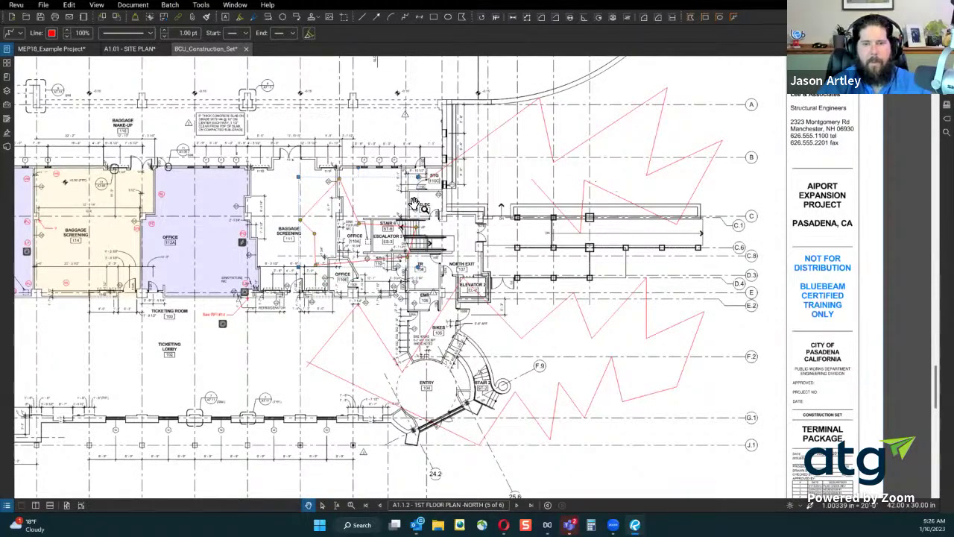
Start a polyline in the blank area below the ticketing lobby's exterior wall and place eight zigzag points toward grid 23.7
scroll(436, 203, "down", 5)
scroll(675, 347, "up", 8)
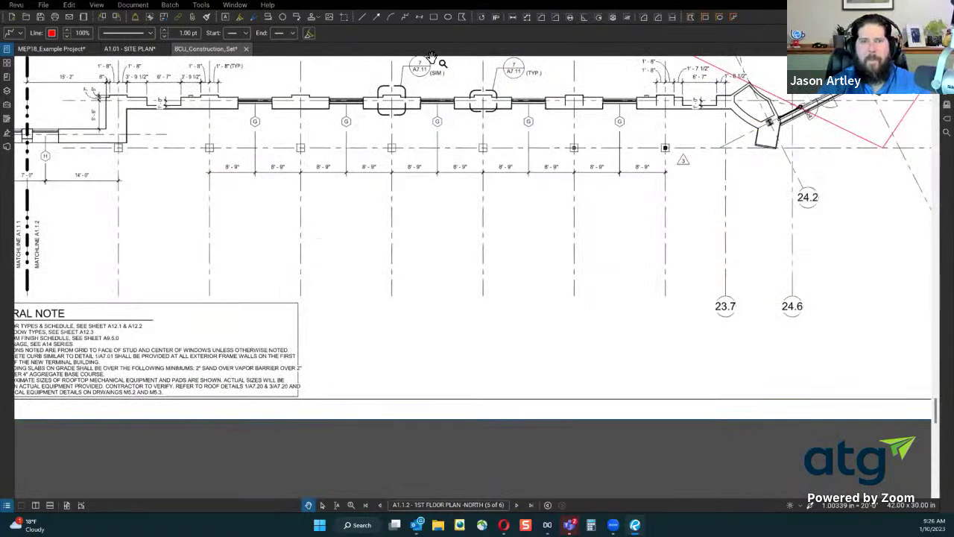
left_click(403, 18)
left_click(371, 245)
left_click(446, 212)
left_click(443, 260)
left_click(544, 219)
left_click(529, 261)
left_click(601, 231)
left_click(622, 266)
left_click(674, 241)
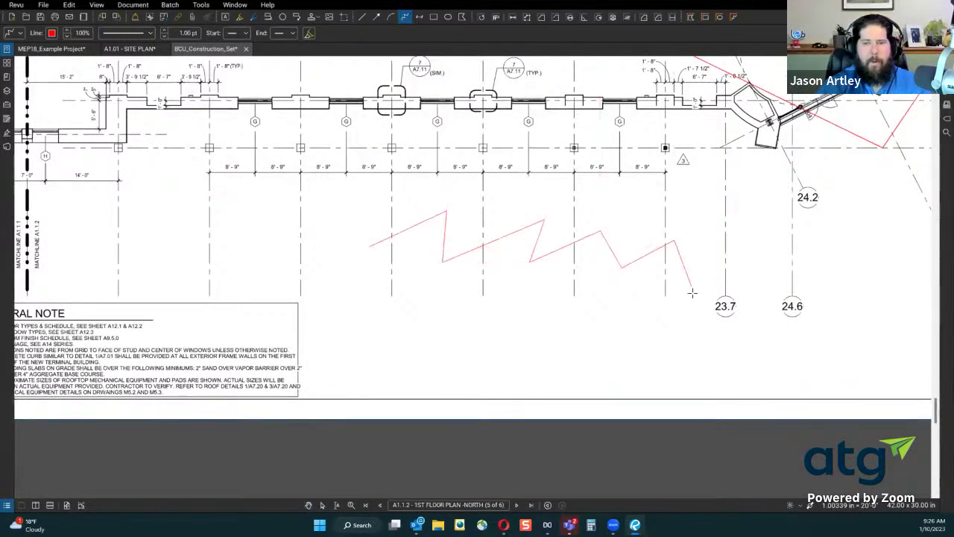
Add four points running back beneath the zigzag and finish the polyline as a closed shape
left_click(689, 302)
left_click(667, 376)
left_click(621, 302)
left_click(598, 368)
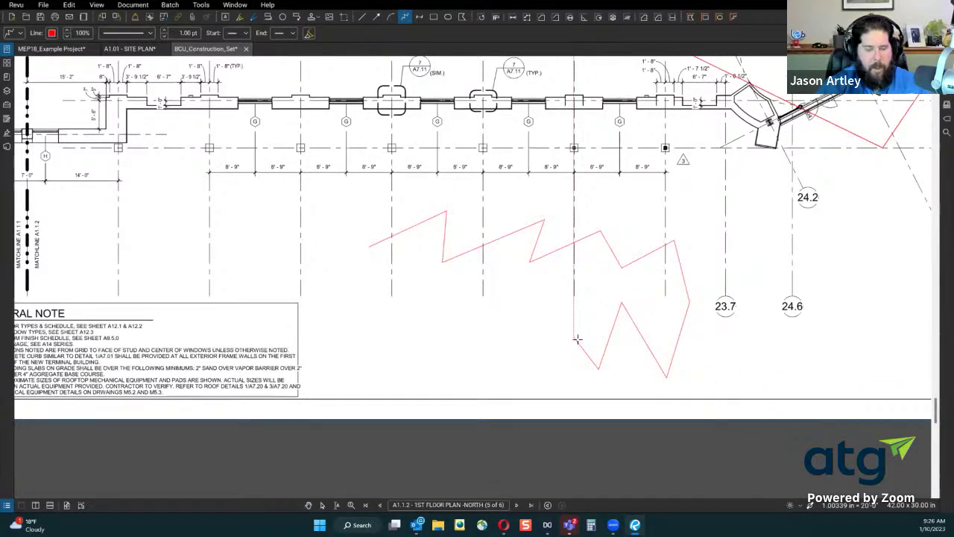
key("Return")
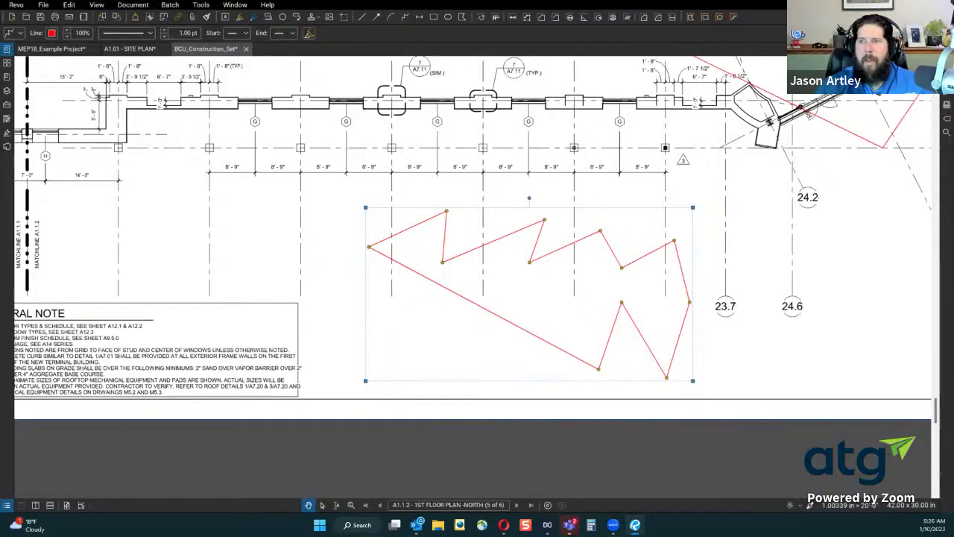
Start another polyline above the general note with seven zigzag points, and remove its last two points
left_click(404, 16)
left_click(192, 246)
left_click(263, 202)
left_click(262, 240)
left_click(329, 184)
left_click(334, 238)
left_click(403, 184)
left_click(419, 229)
key("BackSpace")
key("BackSpace")
Extend the unfinished polyline with zigzag points across the closed shape to the 24.6 grid line
left_click(411, 318)
left_click(411, 344)
left_click(482, 287)
left_click(521, 316)
left_click(534, 276)
left_click(564, 302)
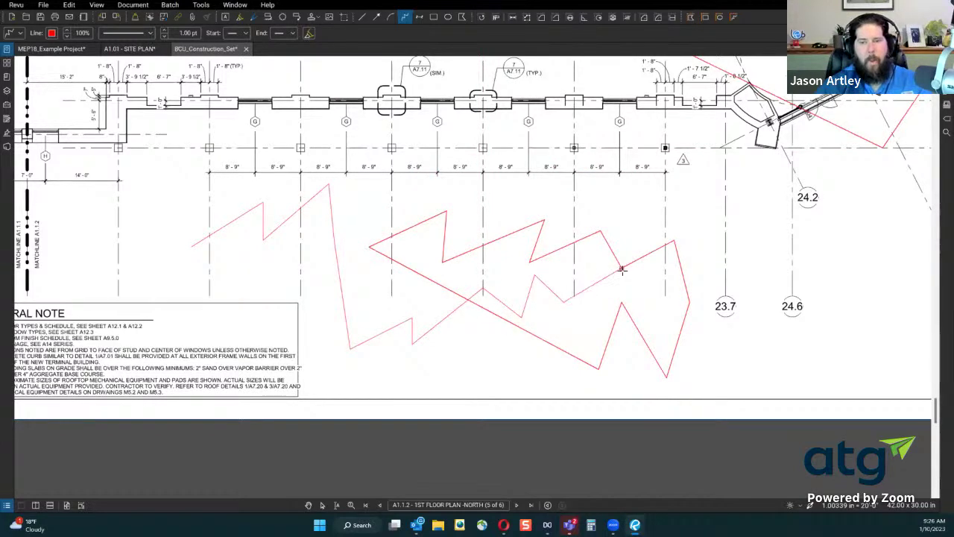
left_click(647, 301)
left_click(737, 235)
left_click(759, 279)
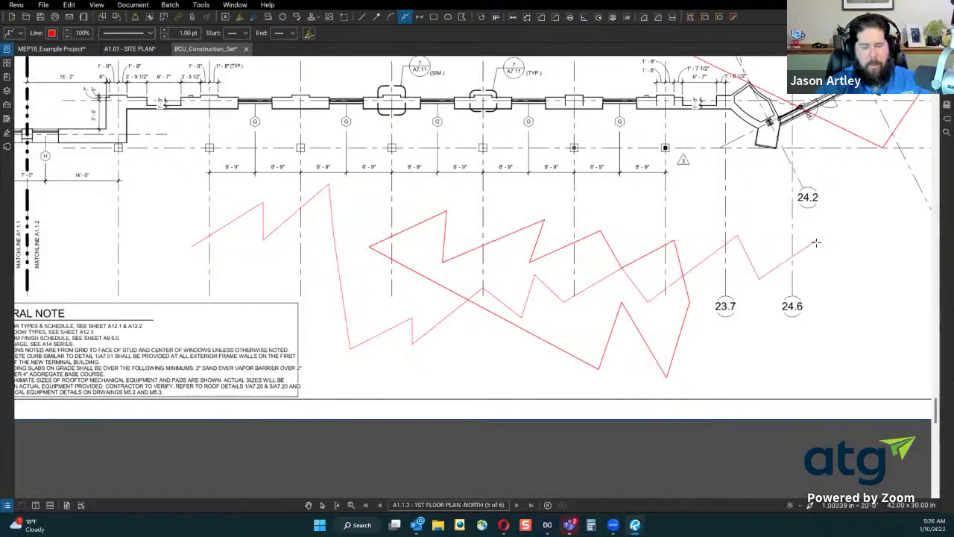
Remove the last three points of the unfinished polyline and cancel it, and delete the closed zigzag shape below the wall
key("BackSpace")
key("BackSpace")
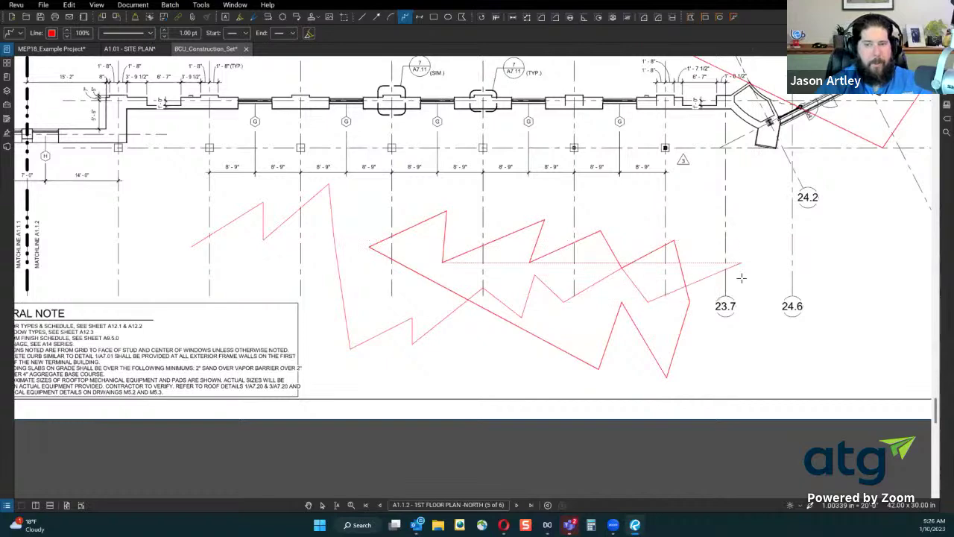
key("BackSpace")
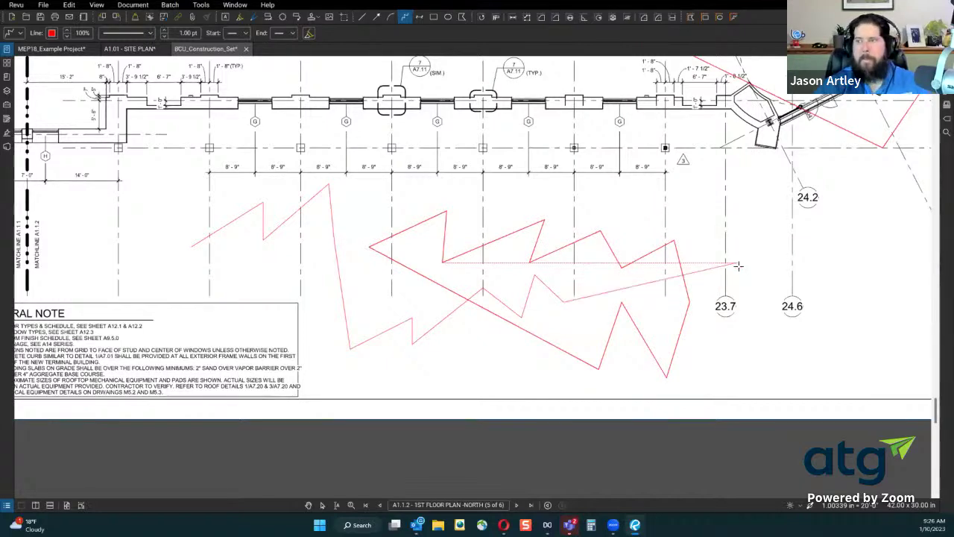
key("Escape")
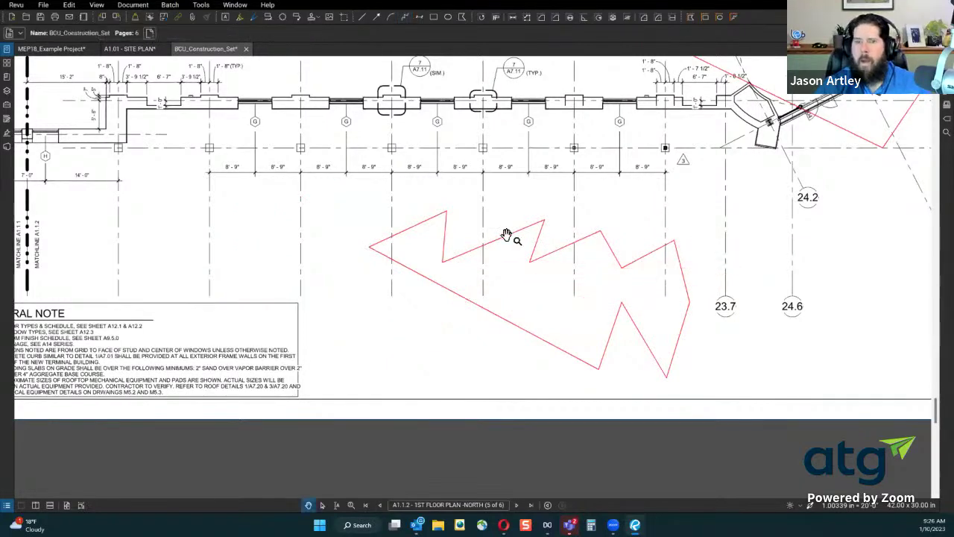
left_click(504, 240)
key("Delete")
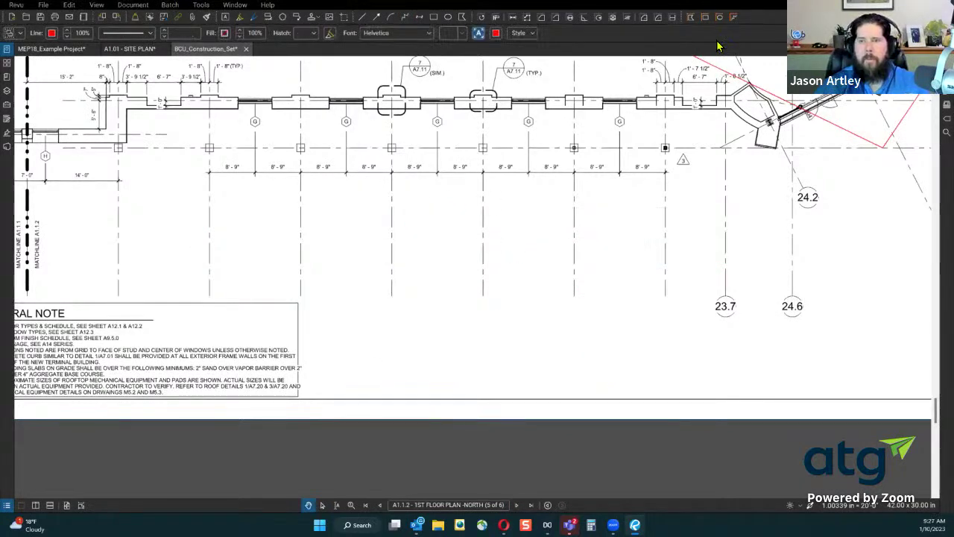
Draw an open zigzag polyline in the blank area below the ticketing lobby's exterior wall
left_click(404, 17)
left_click(333, 240)
left_click(546, 216)
left_click(534, 272)
left_click(641, 222)
left_click(593, 332)
double_click(520, 315)
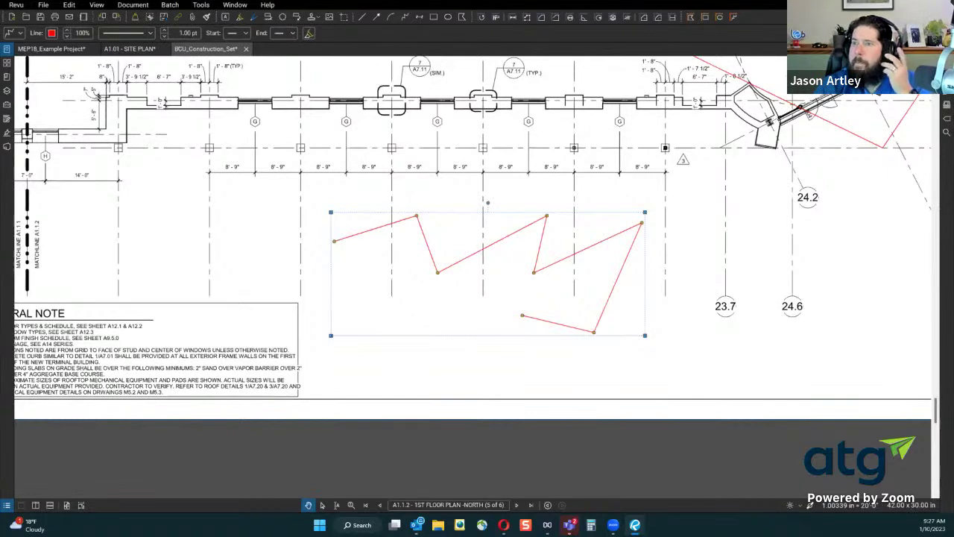
Draw a six-point polygon around grid bubbles 23.7 and 24.6 for comparison with the open polyline
left_click(462, 18)
left_click(693, 228)
left_click(781, 191)
left_click(782, 272)
left_click(894, 286)
left_click(818, 365)
double_click(743, 339)
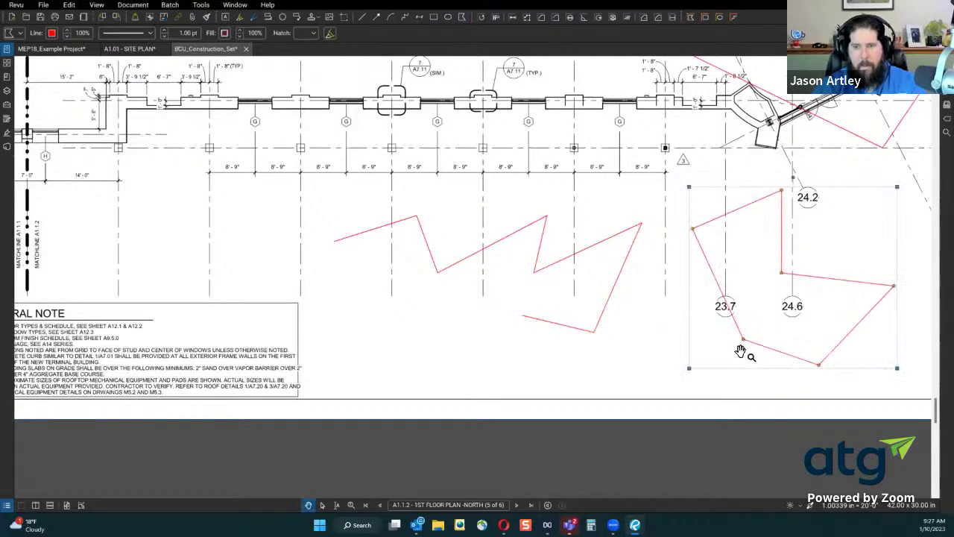
Delete the open zigzag polyline and the polygon around grid bubbles 23.7 and 24.6
left_click(606, 247)
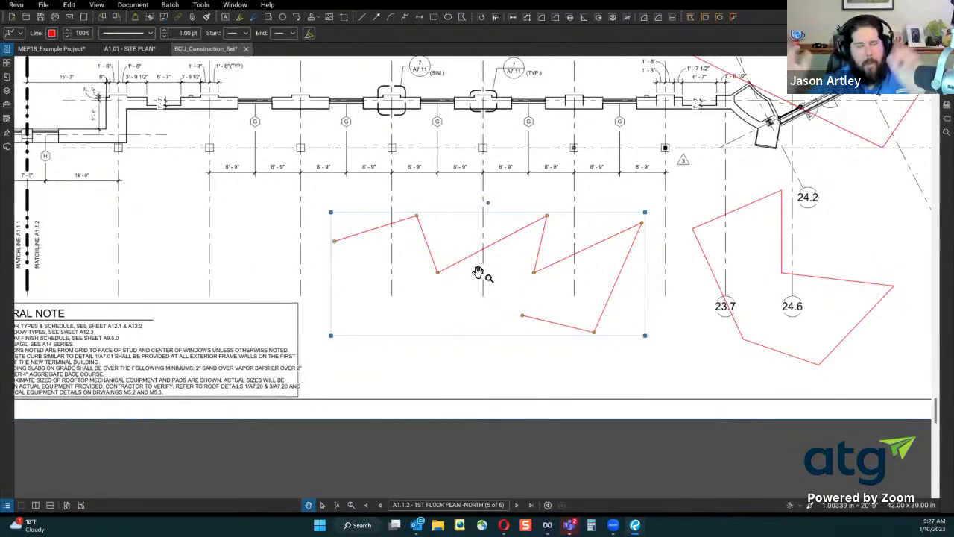
key("Delete")
left_click(708, 260)
left_click_drag(649, 234, 290, 238)
left_click_drag(487, 258, 653, 271)
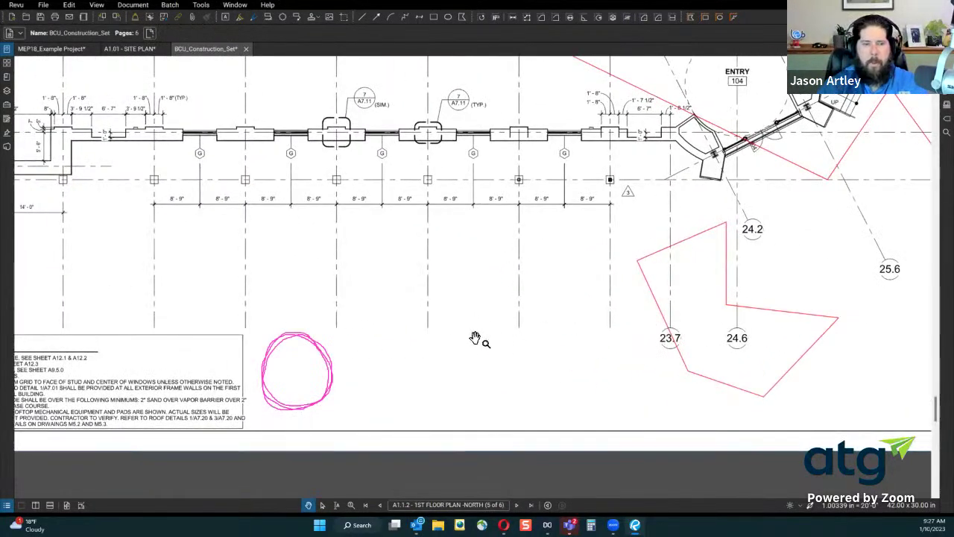
mouse_move(476, 379)
left_mouse_down()
mouse_move(486, 387)
mouse_move(302, 407)
left_mouse_up()
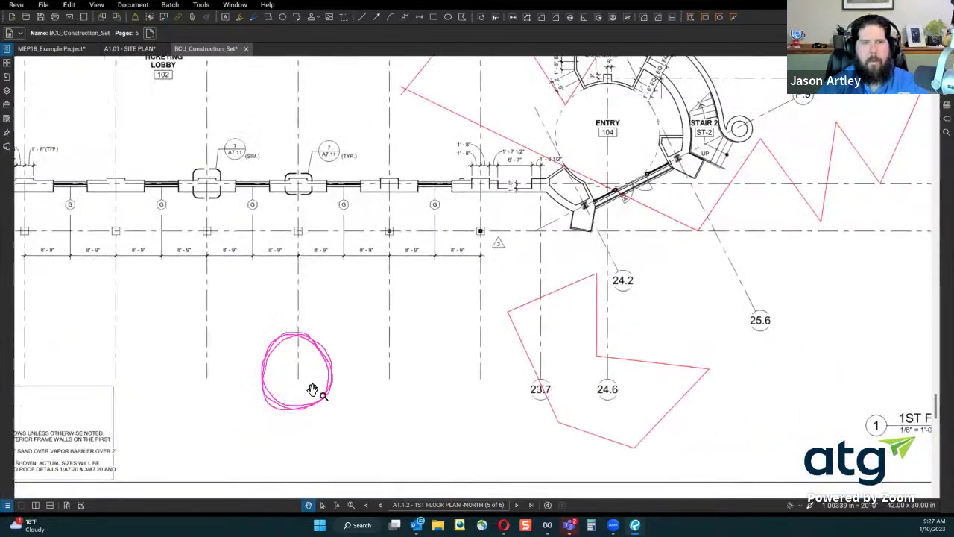
left_click_drag(452, 353, 500, 380)
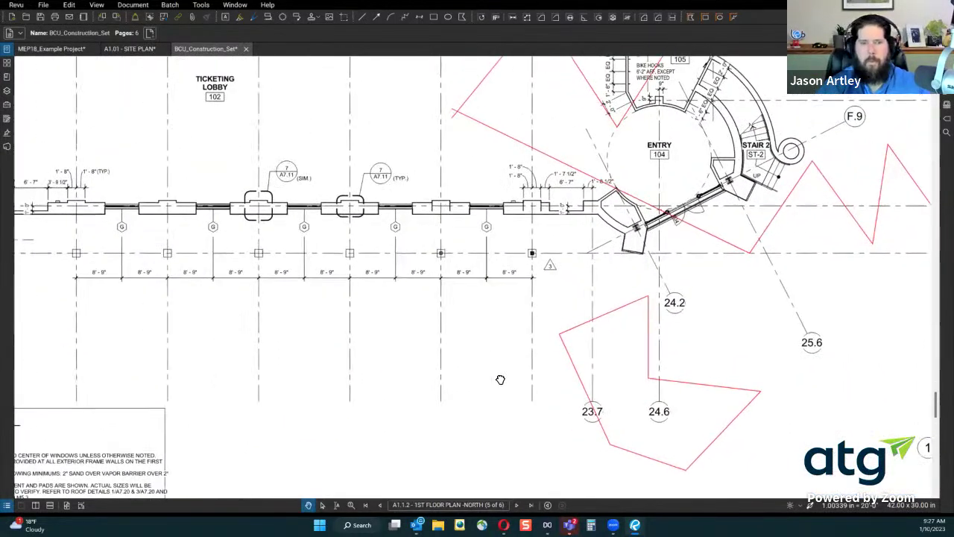
left_click(583, 324)
key("Escape")
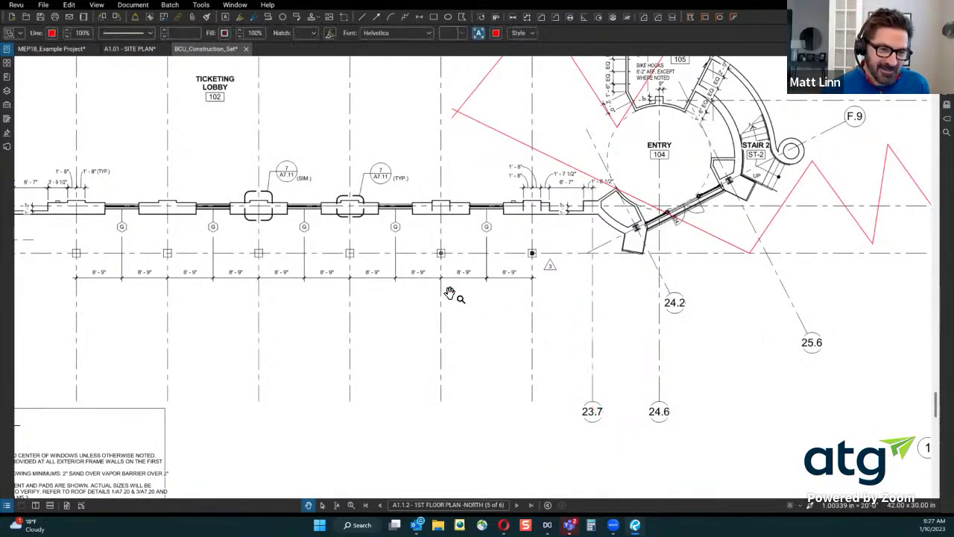
Examine the first floor plan sheet and its general note up close, and return to the full sheet A1.1.2
scroll(452, 292, "down", 3)
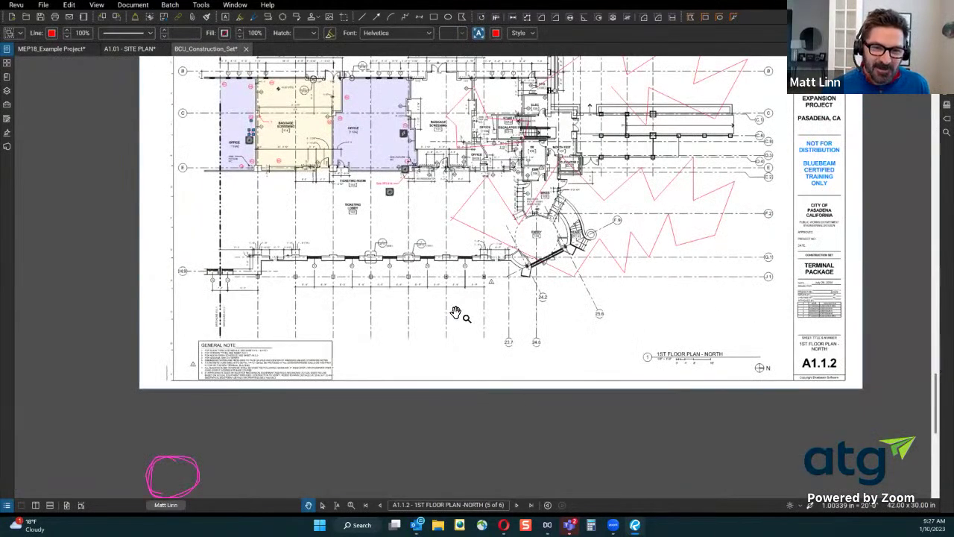
scroll(452, 313, "up", 3)
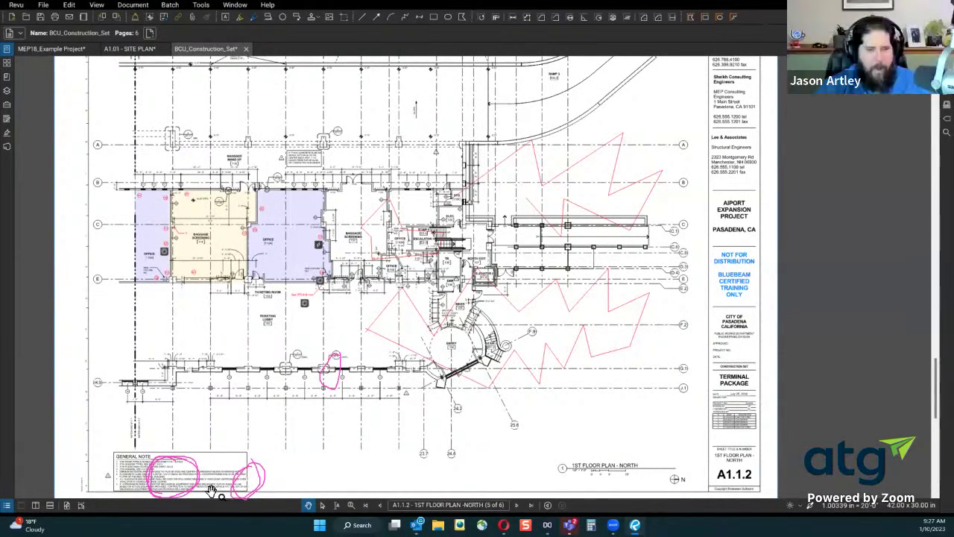
scroll(203, 477, "up", 5)
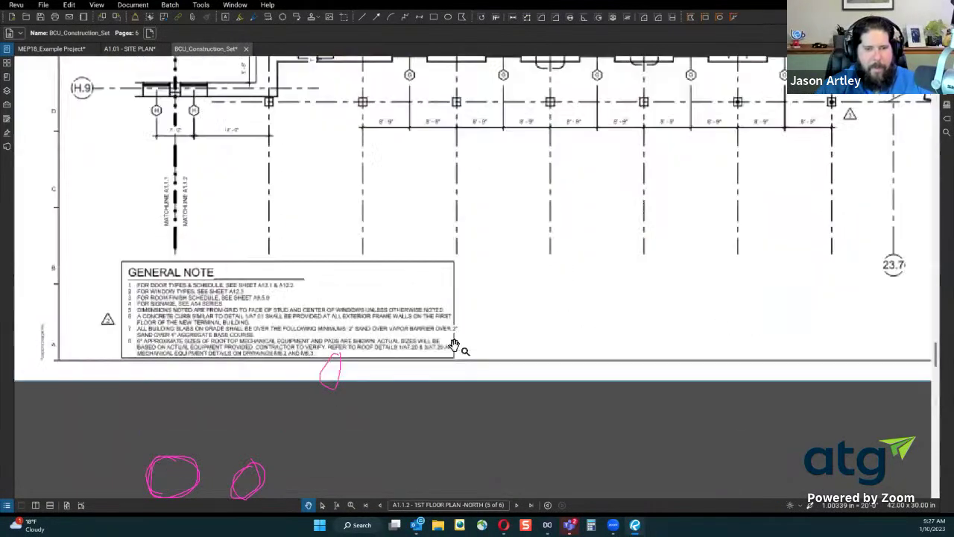
scroll(457, 332, "up", 3)
scroll(422, 370, "down", 3)
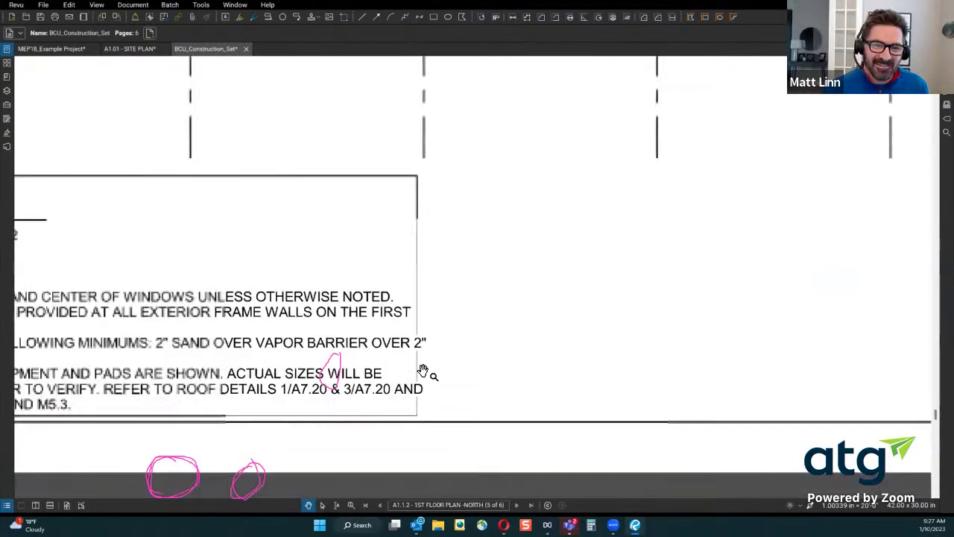
scroll(423, 370, "down", 3)
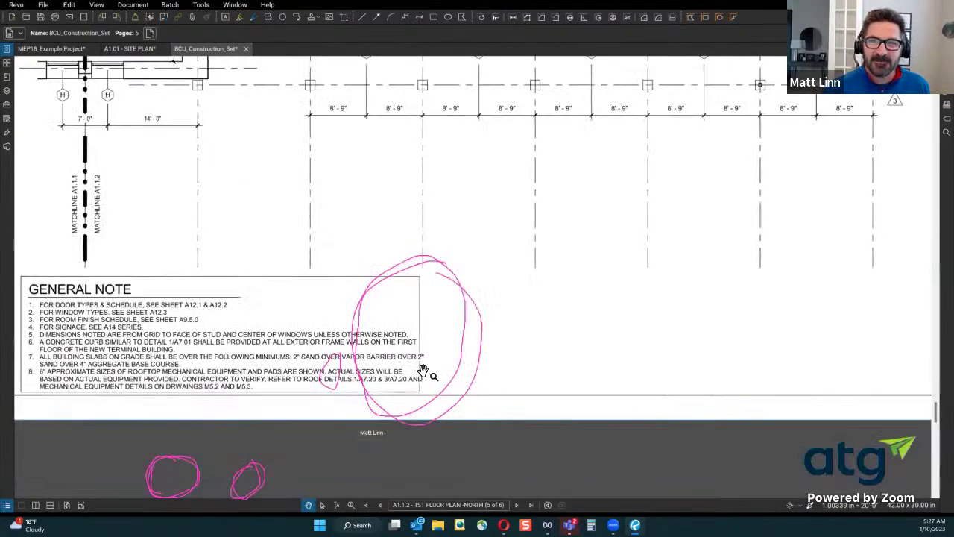
scroll(421, 368, "up", 2)
scroll(421, 370, "down", 5)
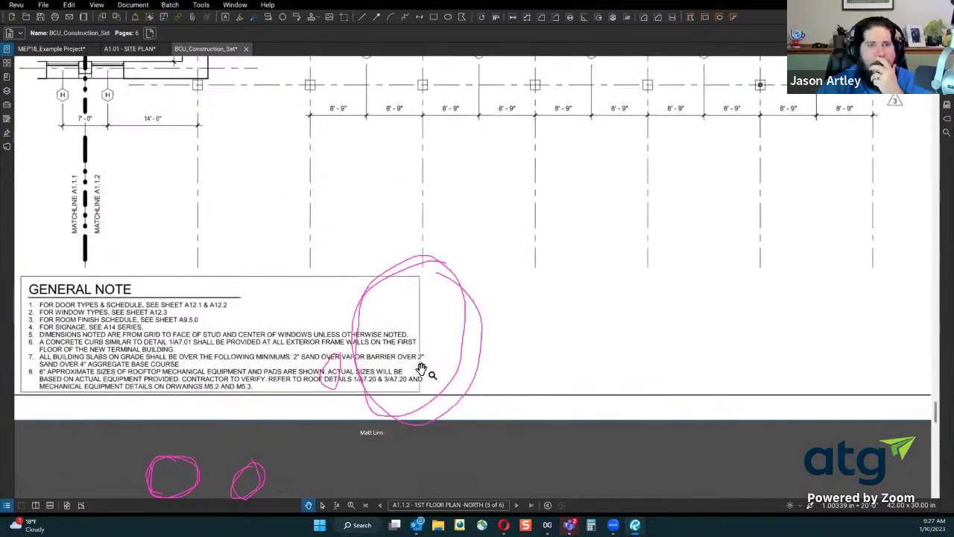
scroll(421, 369, "down", 4)
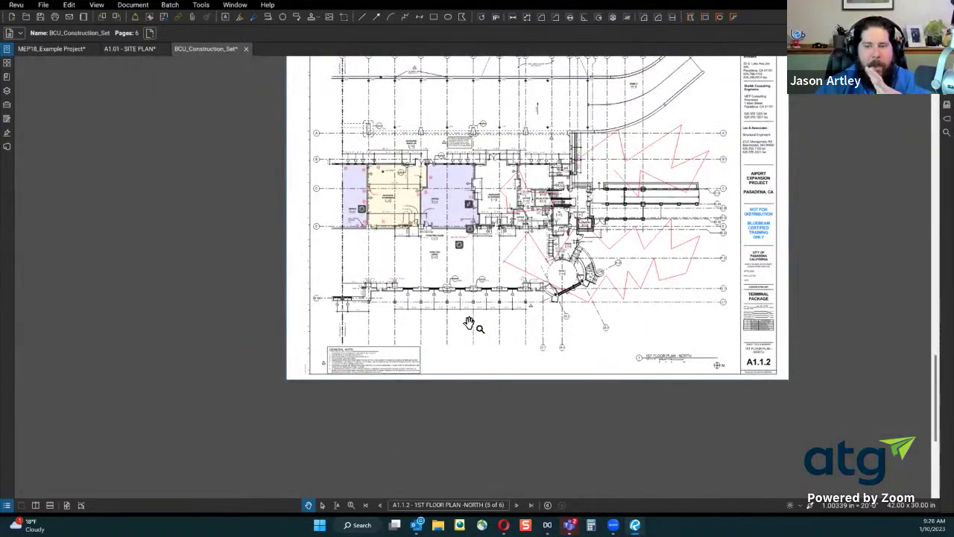
scroll(464, 384, "up", 1)
left_click_drag(465, 384, 462, 388)
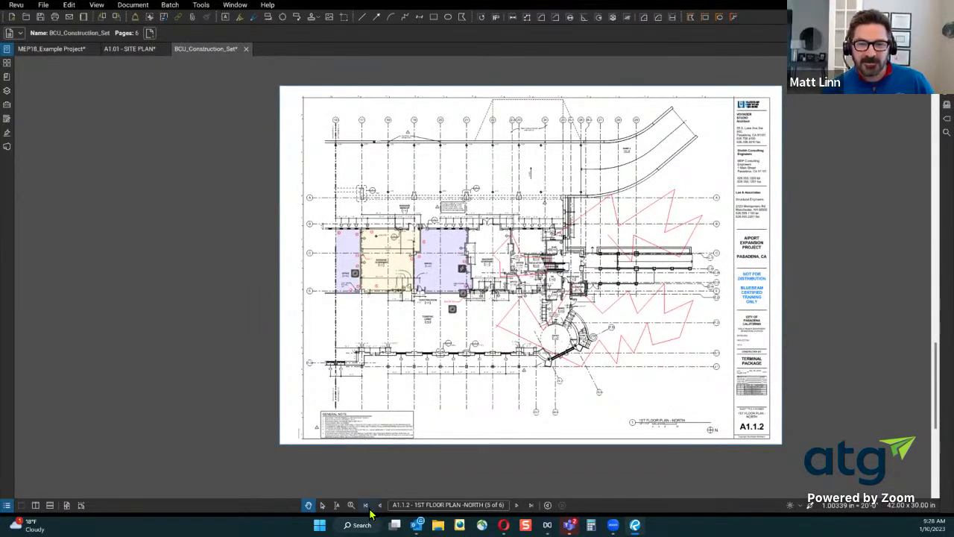
Go back to sheet A1.1.1, the first floor plan south, at the restroom area beside the vehicular guard rail note
left_click(381, 505)
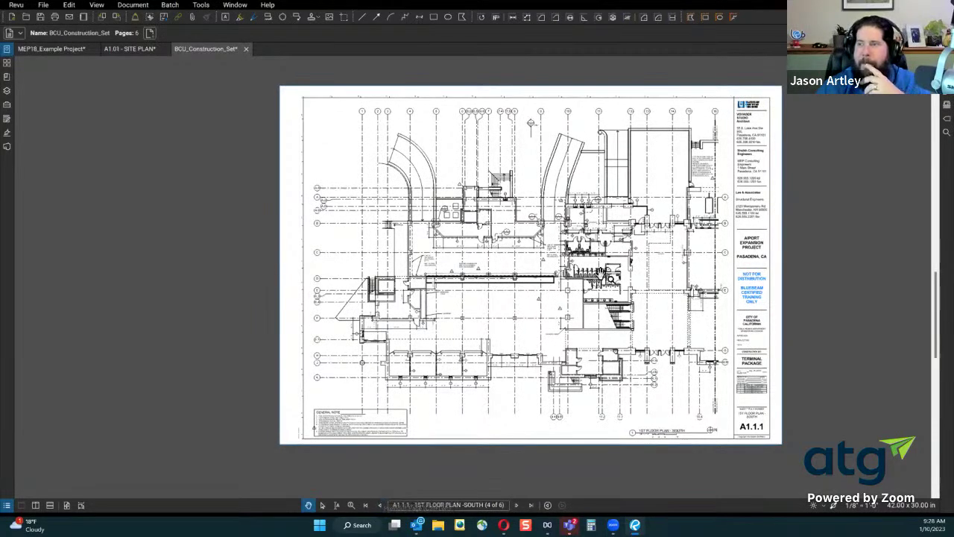
scroll(566, 261, "up", 5)
scroll(729, 298, "up", 2)
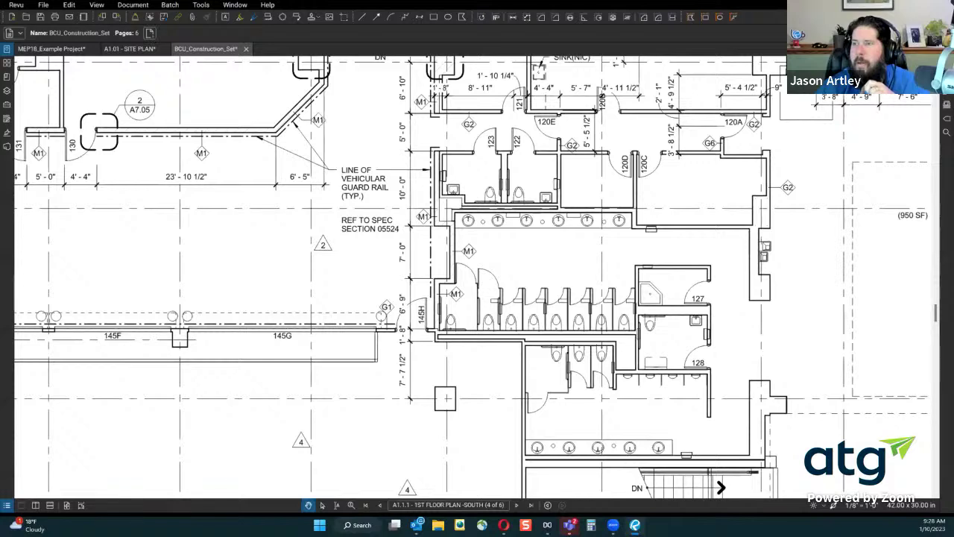
left_click_drag(371, 340, 484, 404)
Draw an open zigzag polyline from the blank area above doors 145F and 145G into the restroom
left_click(403, 17)
left_click(188, 327)
left_click(325, 310)
left_click(322, 349)
left_click(389, 324)
left_click(403, 376)
left_click(471, 343)
left_click(486, 353)
left_click(511, 325)
double_click(640, 327)
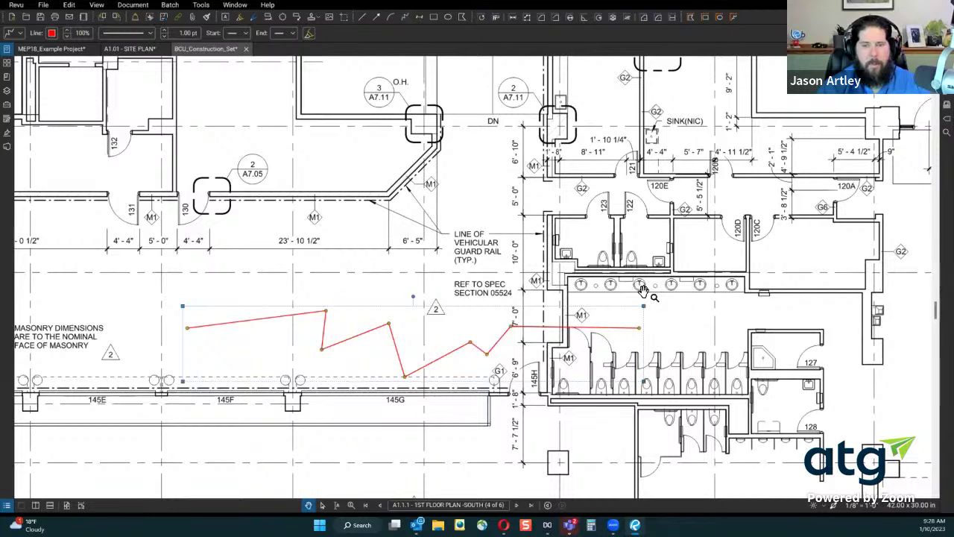
Move the zigzag polyline up over the guard rail dimensions, adjust its end point, and review the markup options offered there
left_click_drag(575, 313, 541, 236)
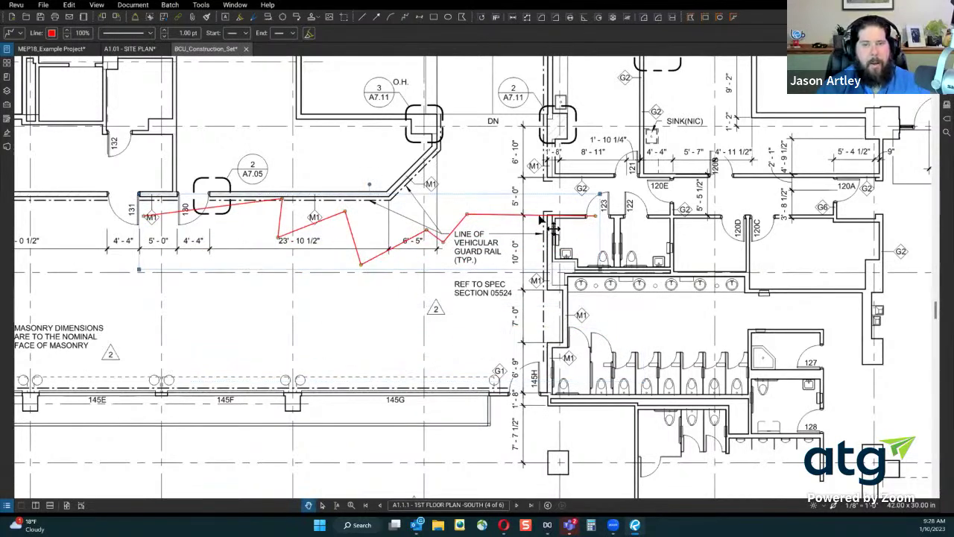
mouse_move(595, 219)
left_mouse_down()
mouse_move(809, 268)
mouse_move(599, 222)
left_mouse_up()
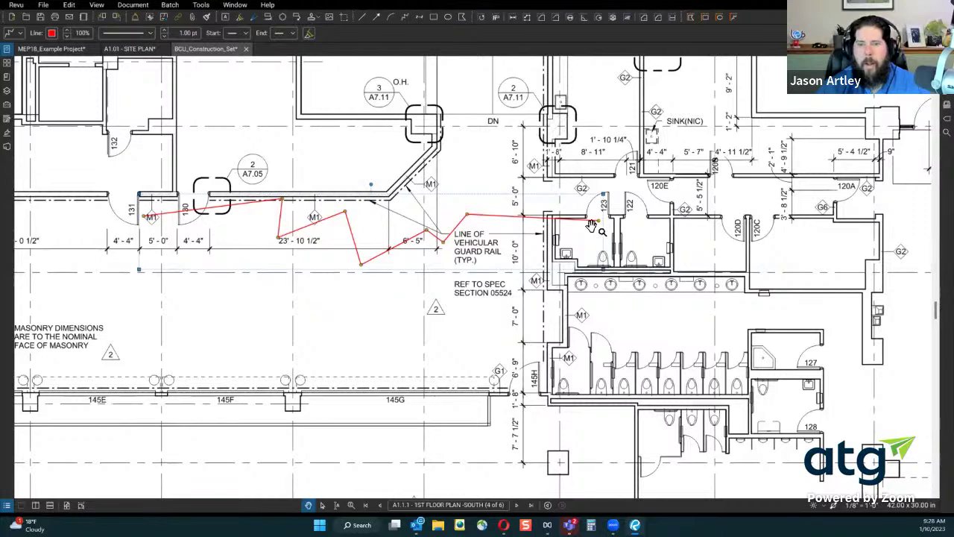
right_click(599, 221)
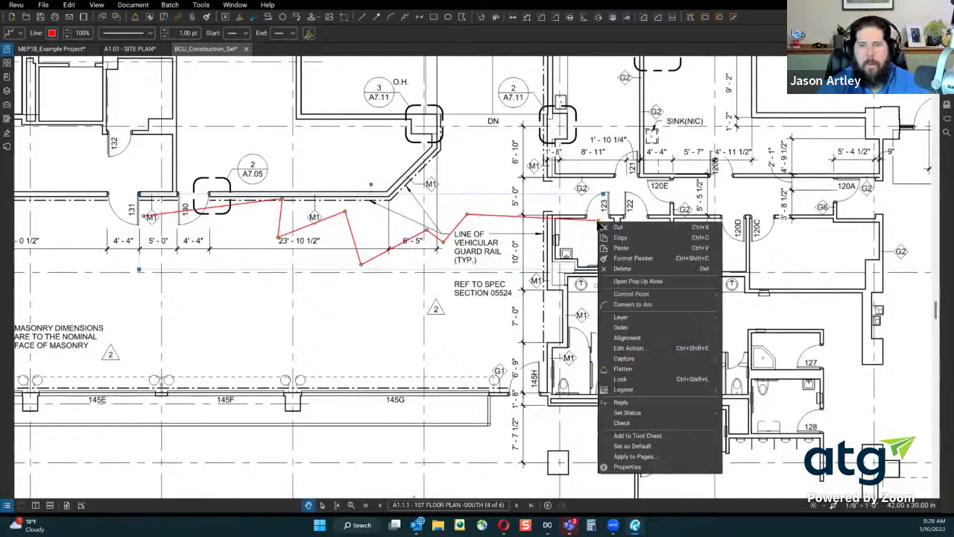
mouse_move(656, 297)
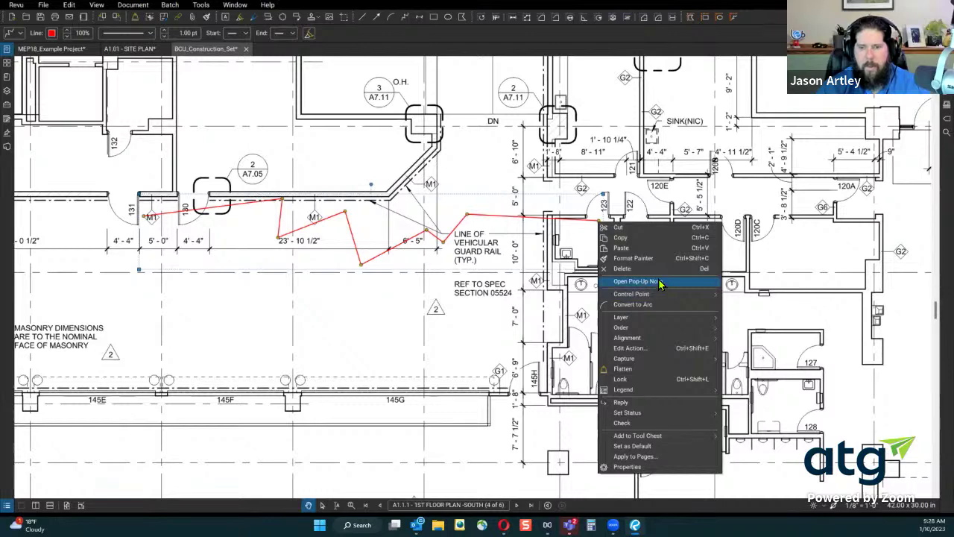
right_click(574, 225)
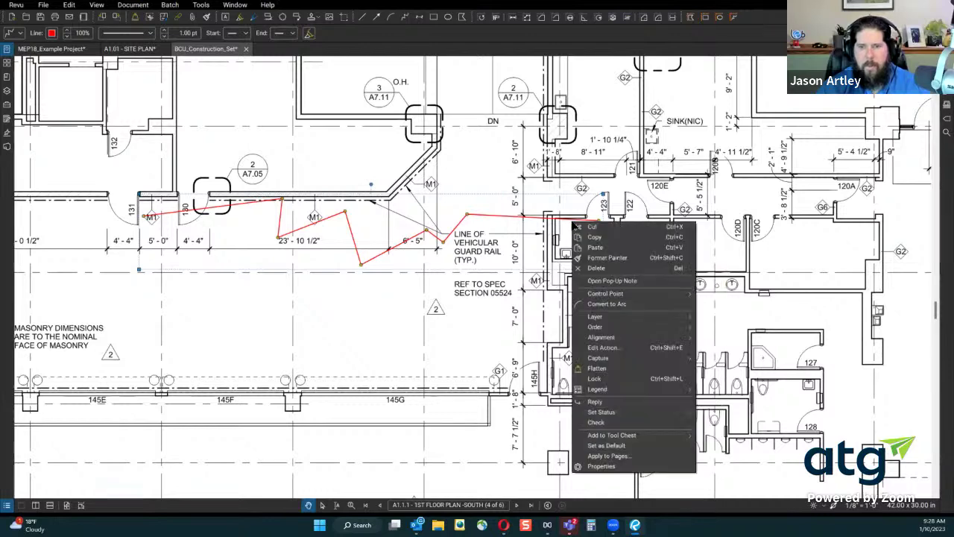
left_click(567, 225)
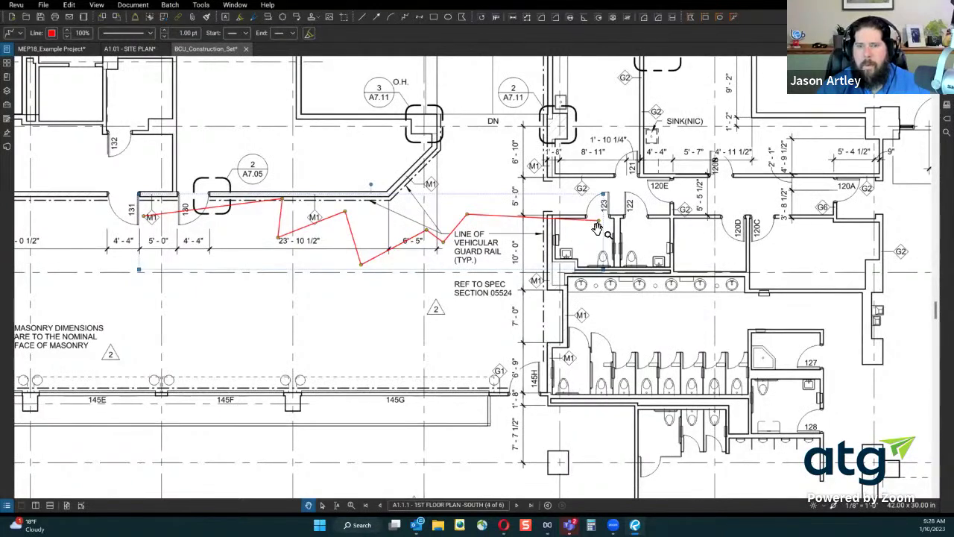
right_click(599, 224)
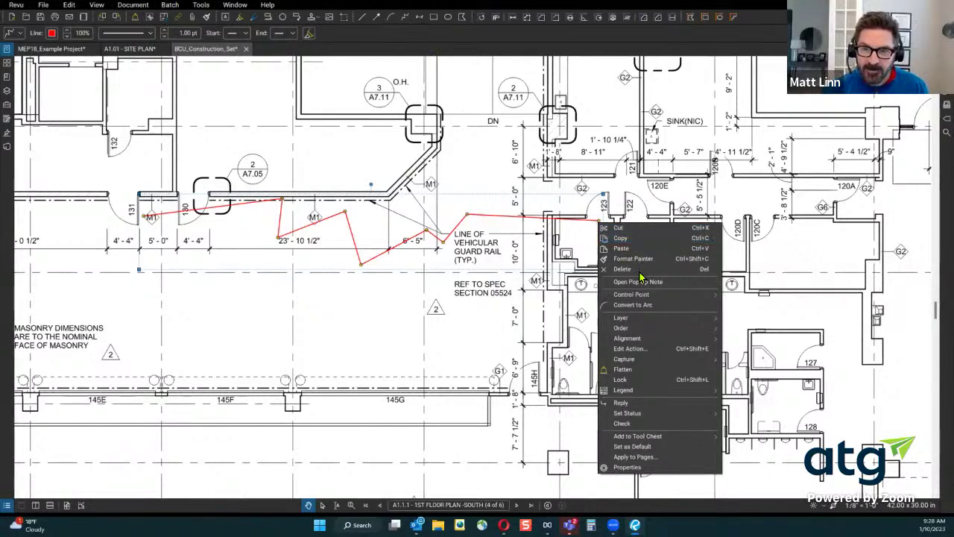
mouse_move(704, 297)
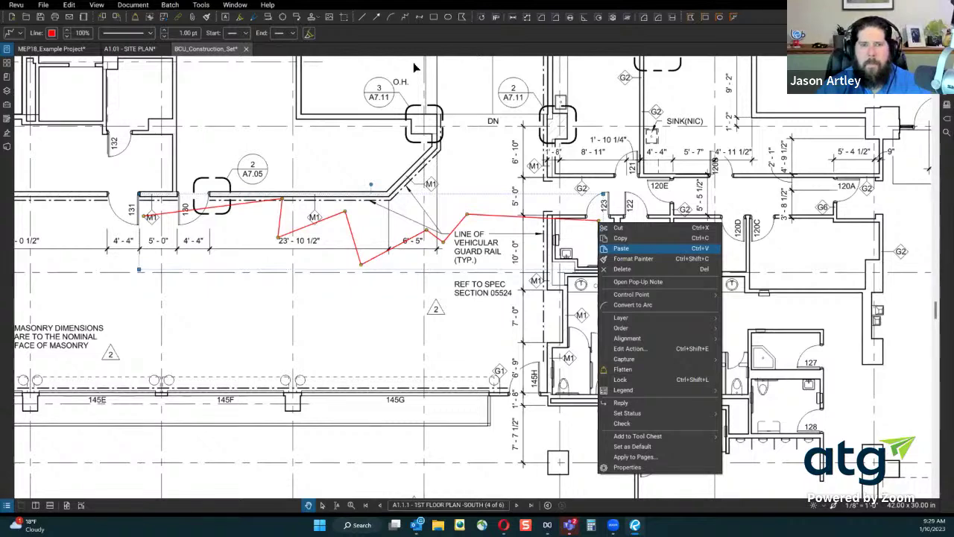
key("Escape")
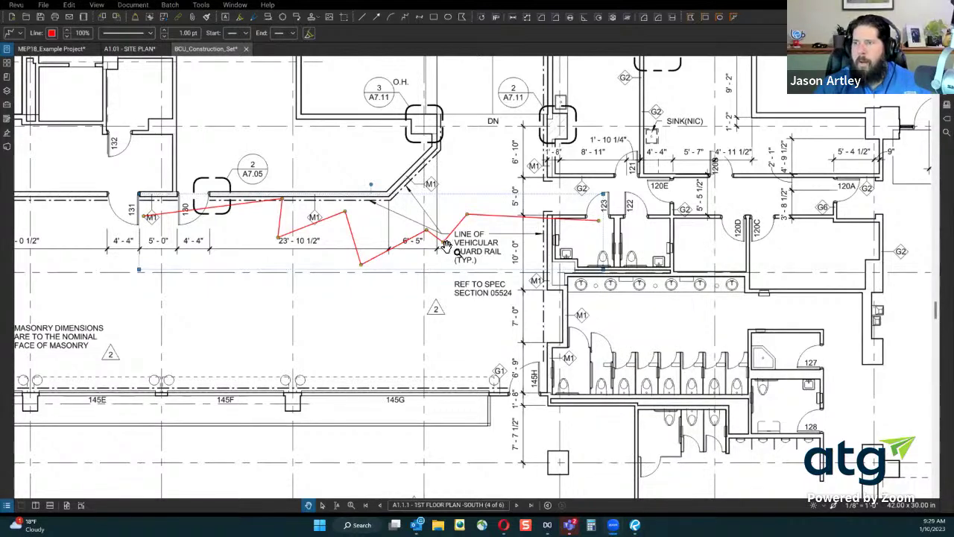
Lower the polyline's end point into the small restroom at door 123 and check its markup options again
mouse_move(600, 222)
left_mouse_down()
mouse_move(664, 240)
mouse_move(599, 238)
left_mouse_up()
right_click(598, 238)
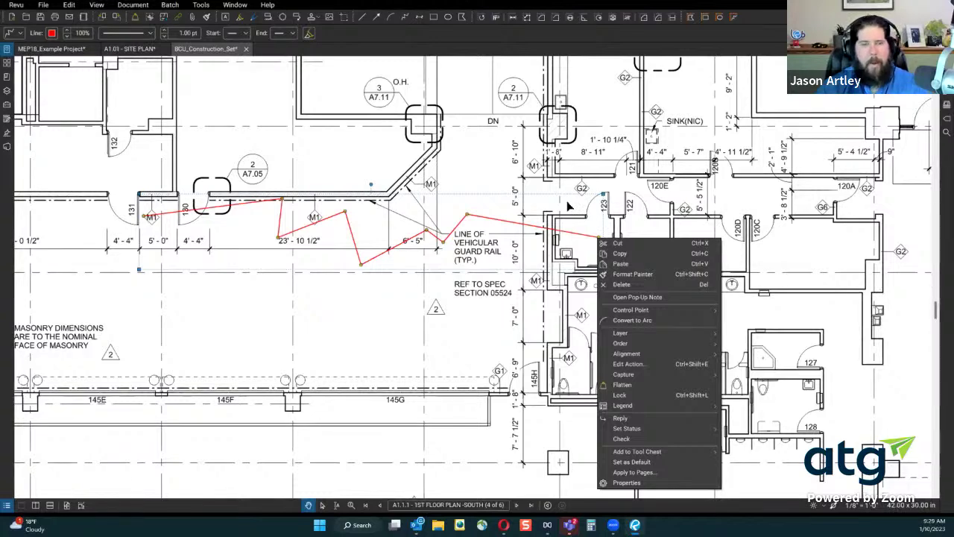
left_click(491, 166)
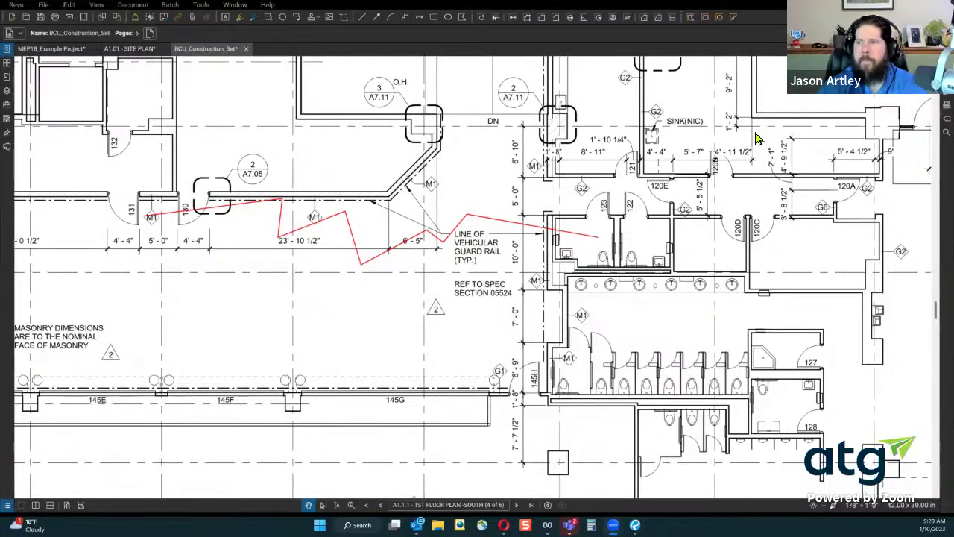
Draw a straight sloping line below the zigzag polyline and check the options at its end point
left_click(362, 17)
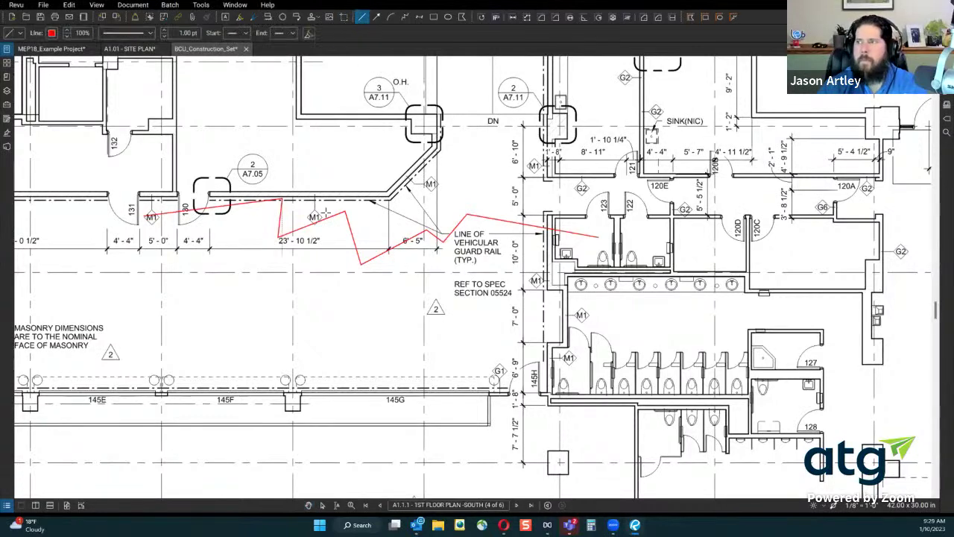
left_click_drag(206, 284, 502, 331)
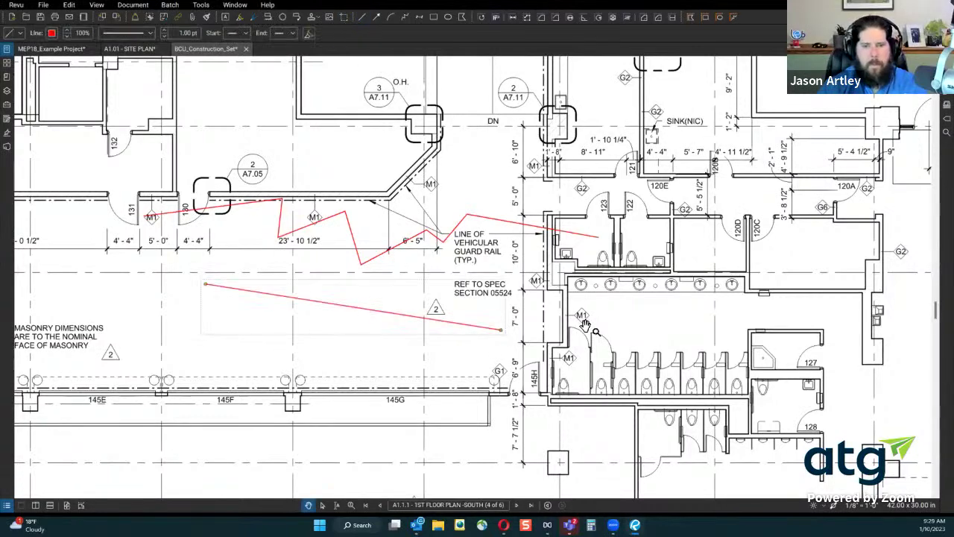
right_click(501, 337)
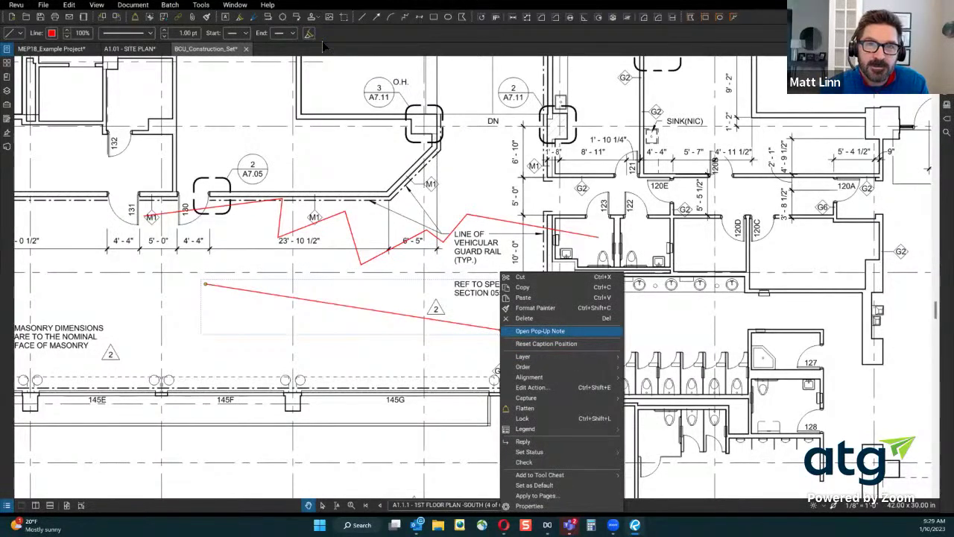
key("Escape")
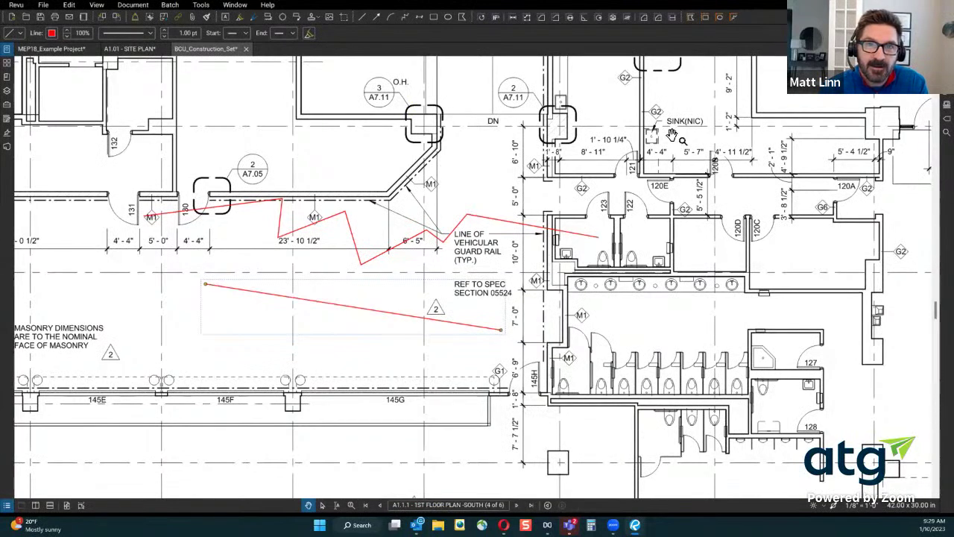
Examine the zigzag polyline's end point options, including the Control Point commands, for a way to resume drawing
left_click(563, 231)
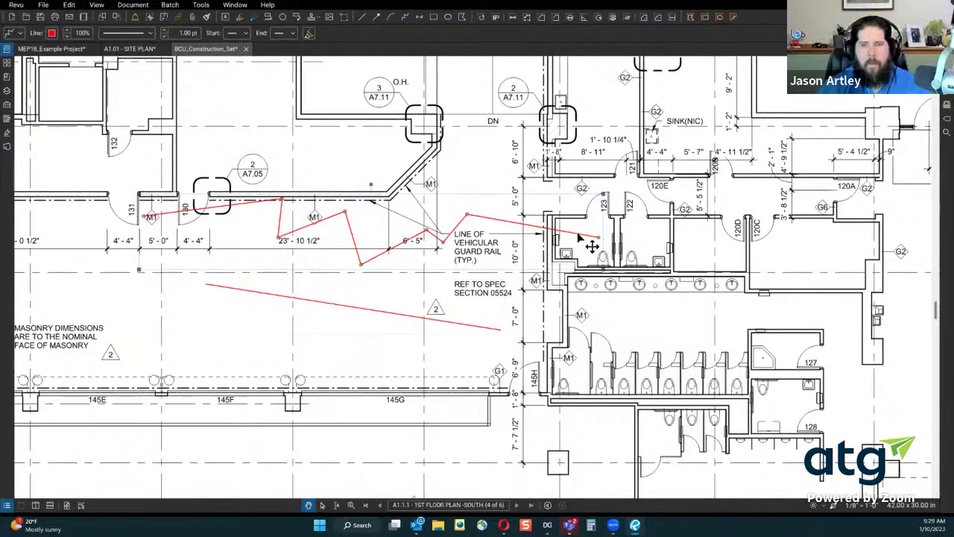
right_click(598, 240)
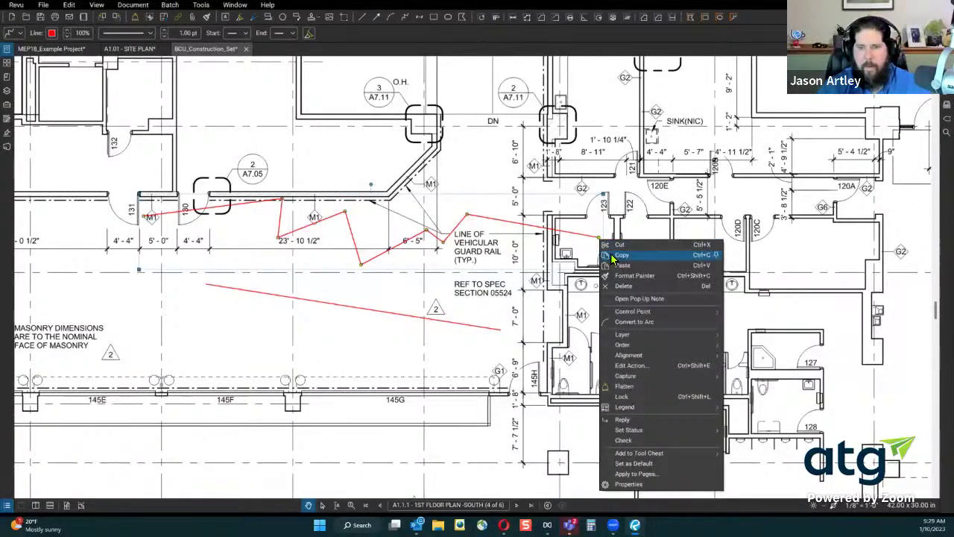
left_click(600, 242)
right_click(600, 240)
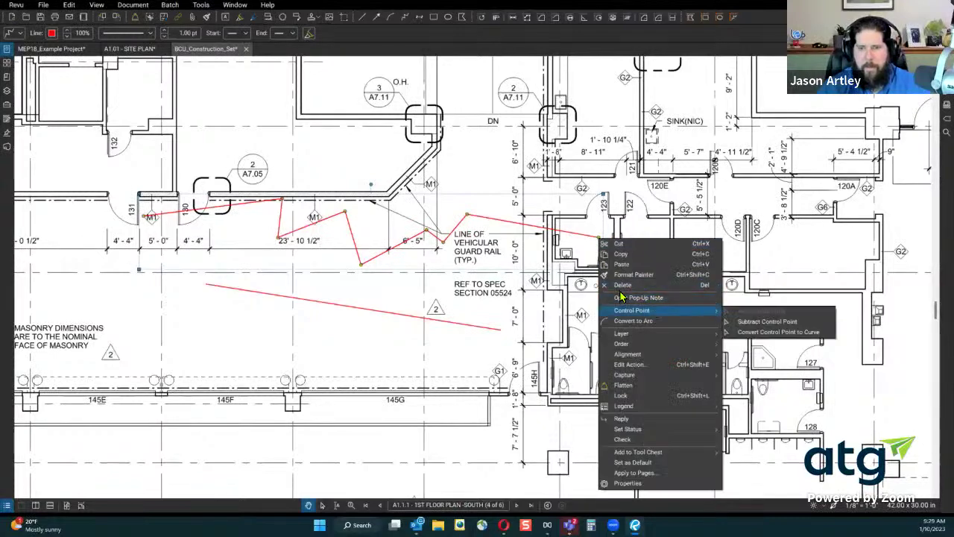
left_click(593, 221)
left_click(598, 243)
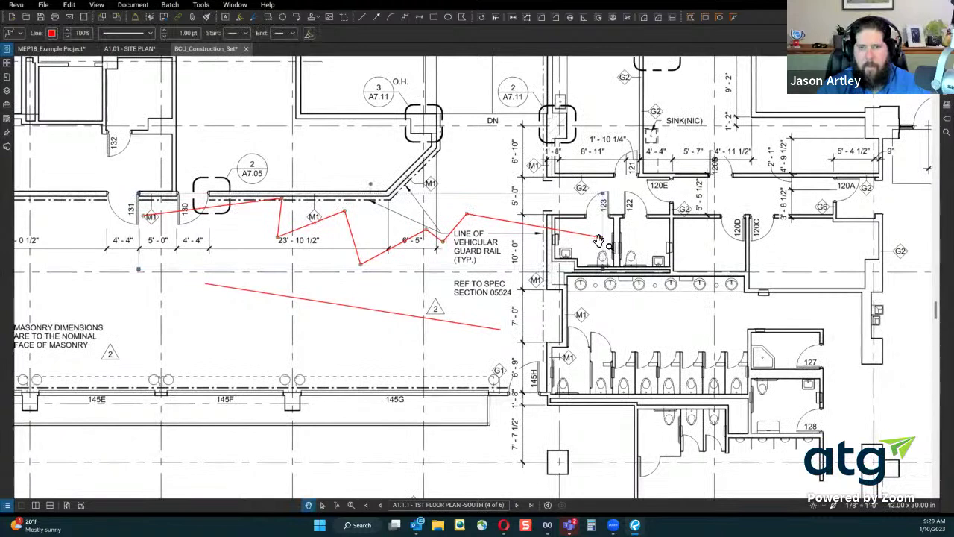
left_click(661, 226)
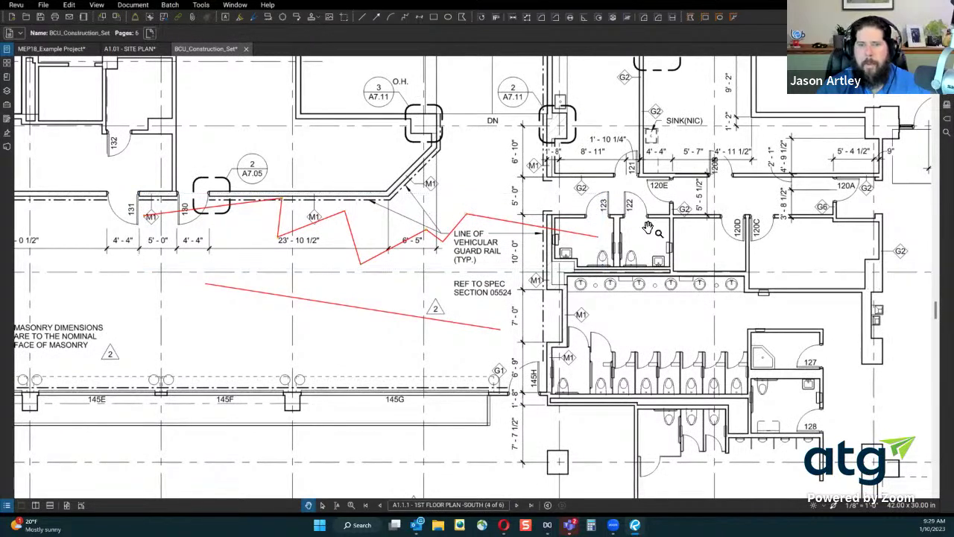
left_click(596, 240)
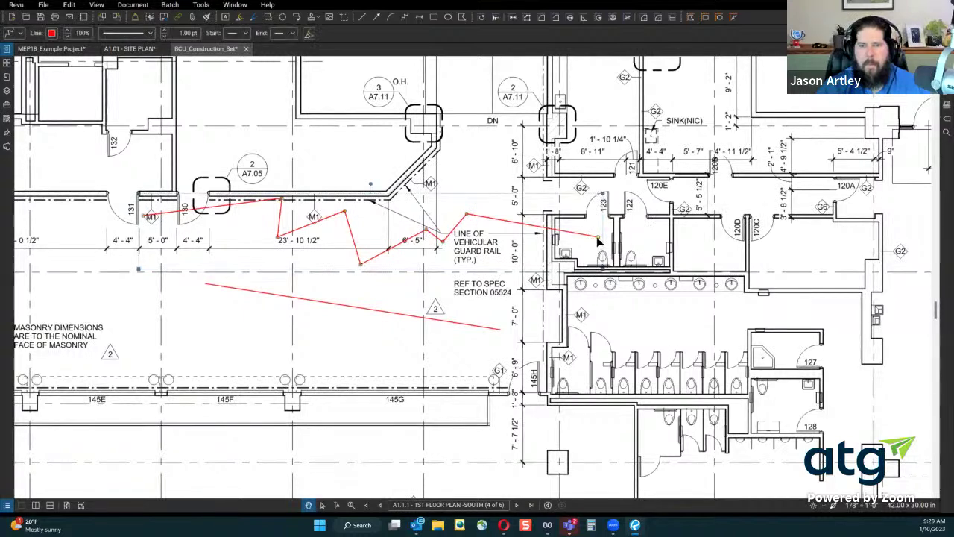
right_click(597, 239)
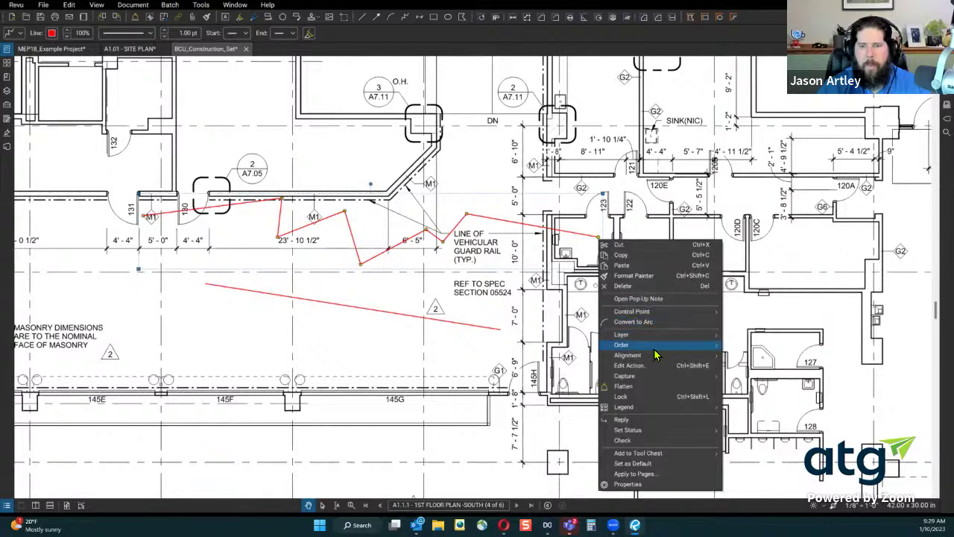
mouse_move(654, 347)
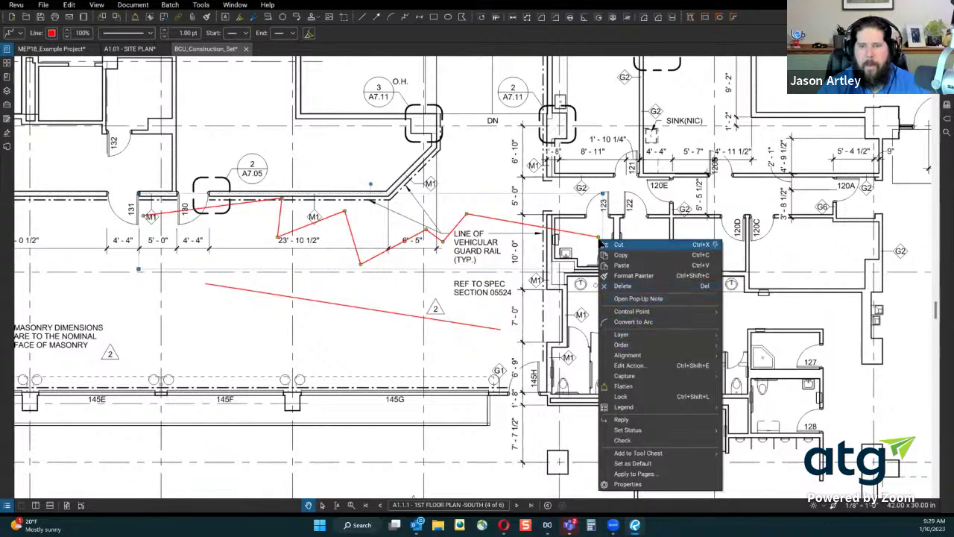
left_click(506, 106)
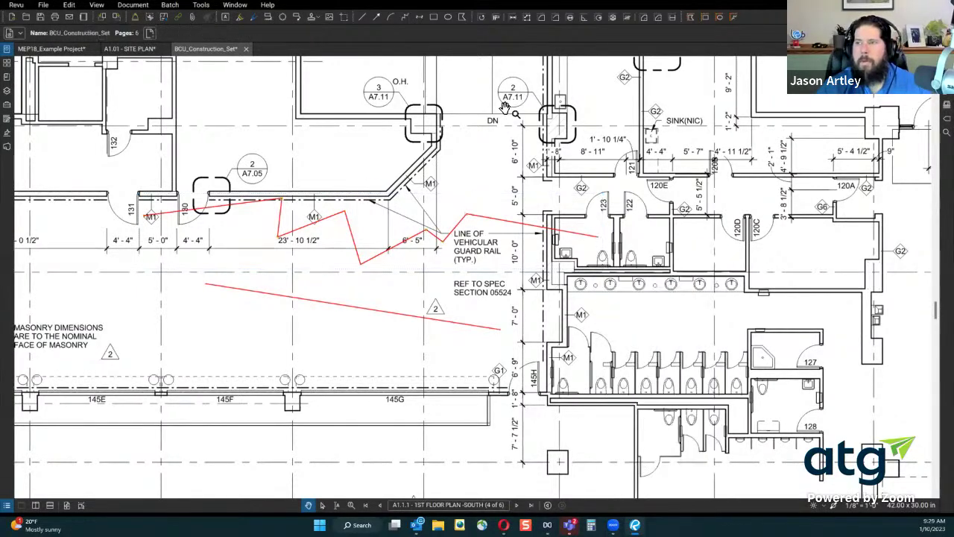
Delete the zigzag polyline crossing the guard rail note
left_click(481, 220)
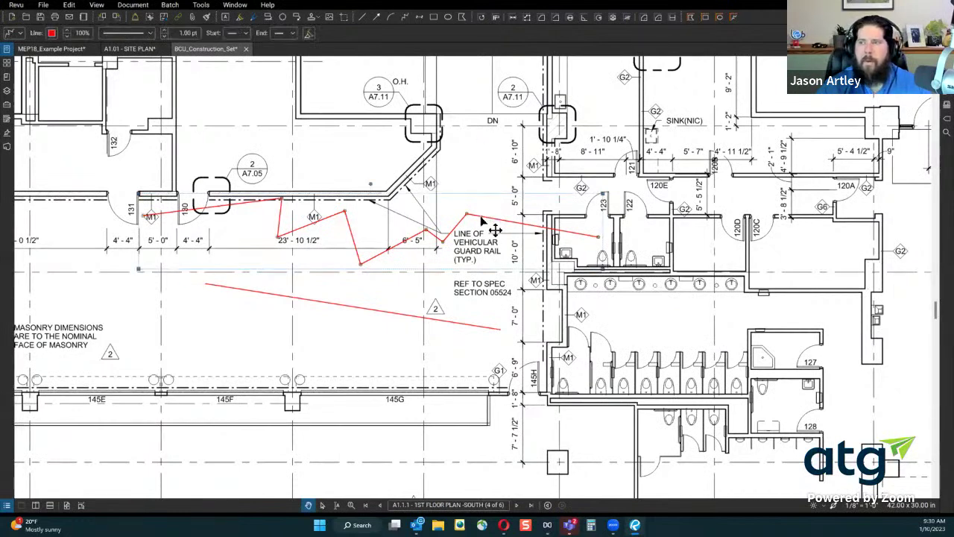
key("Delete")
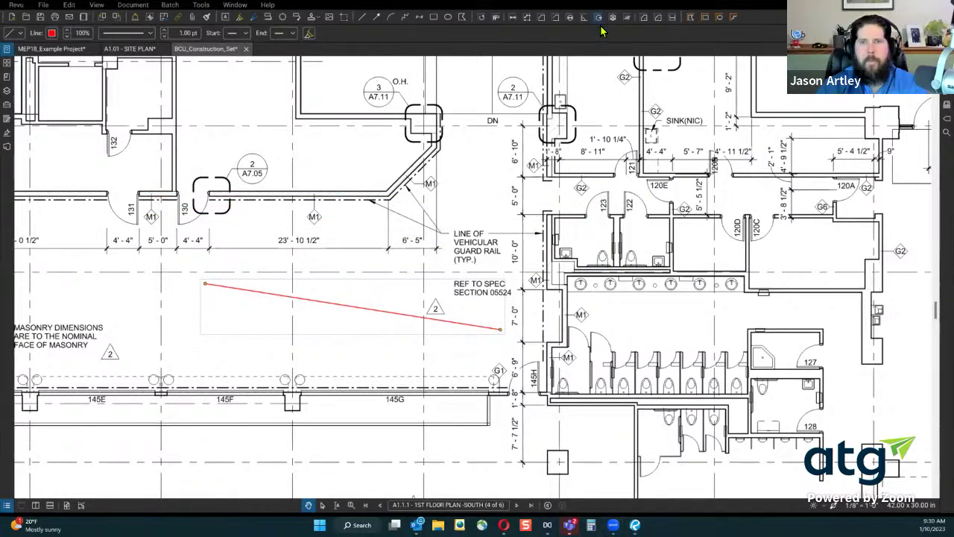
Draw a zigzag Polylength measurement about 66 feet long from below the sloping line into the restroom
left_click(525, 17)
left_click(219, 348)
left_click(308, 340)
left_click(318, 380)
left_click(405, 341)
left_click(422, 387)
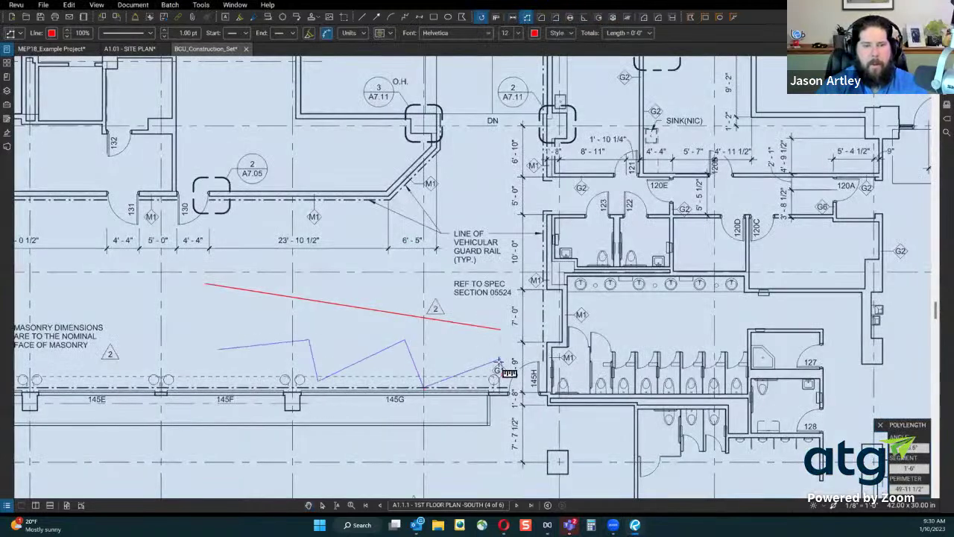
double_click(609, 330)
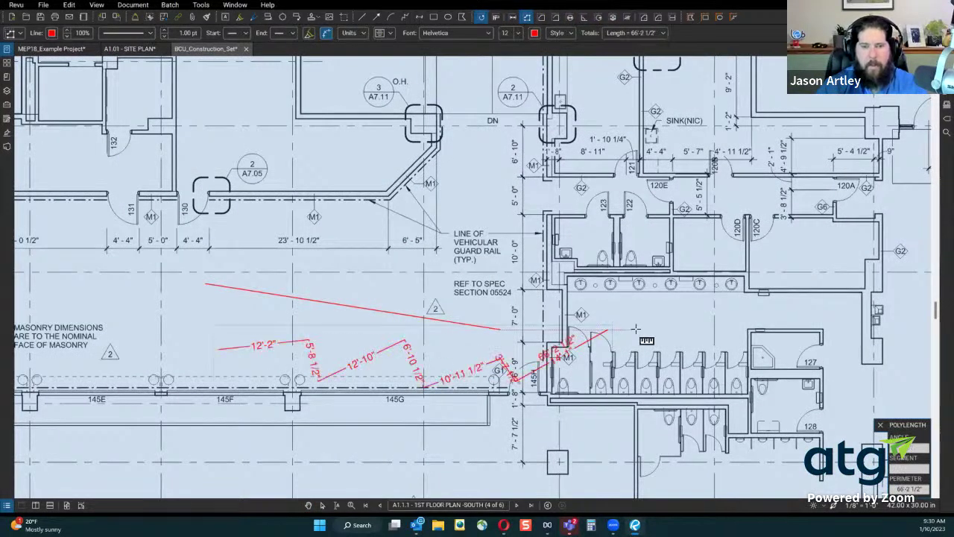
key("Escape")
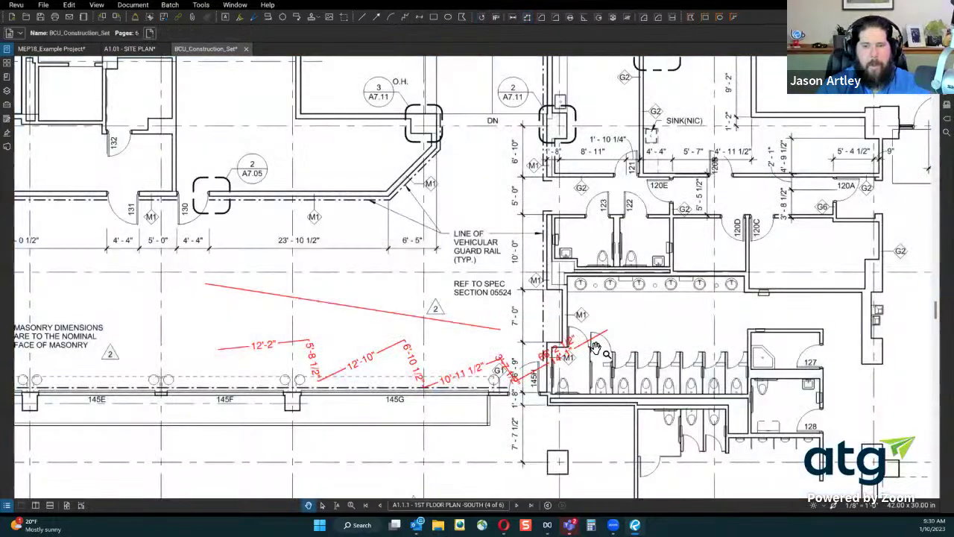
Resume the Polylength measurement from its end point with four more points across the restrooms, extending it to about 109 feet
left_click(595, 337)
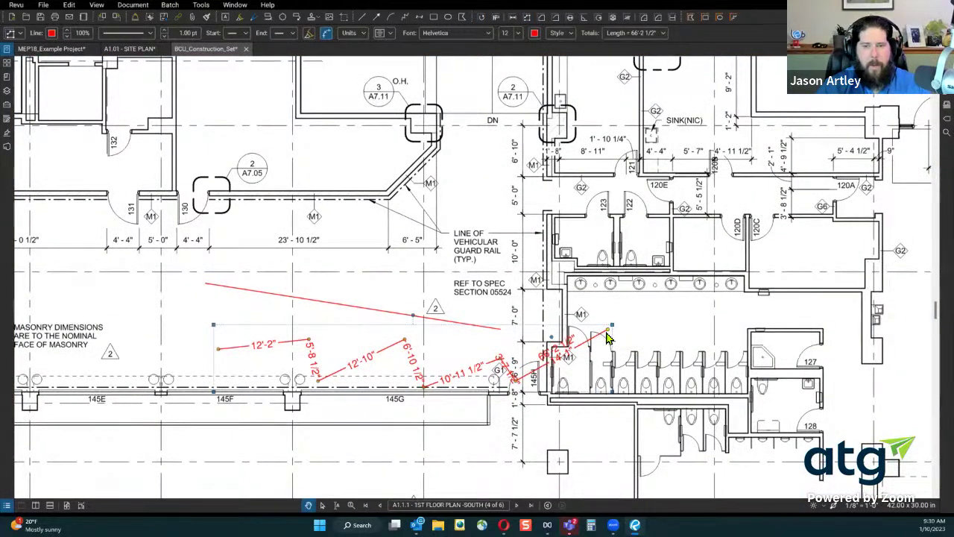
right_click(608, 337)
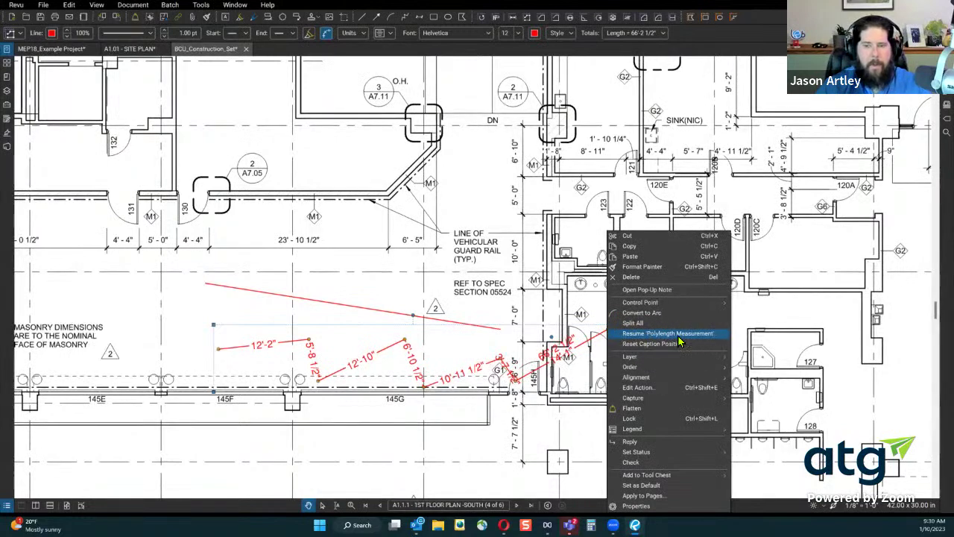
left_click(694, 365)
left_click(747, 305)
left_click(792, 348)
double_click(811, 267)
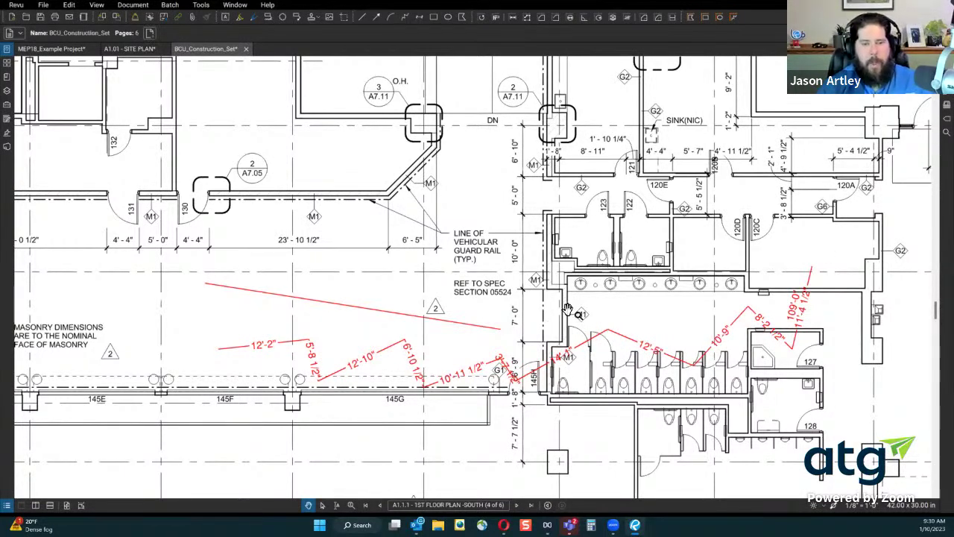
Show the page thumbnails of the construction set and select all six pages
scroll(564, 313, "down", 3)
scroll(564, 313, "down", 5)
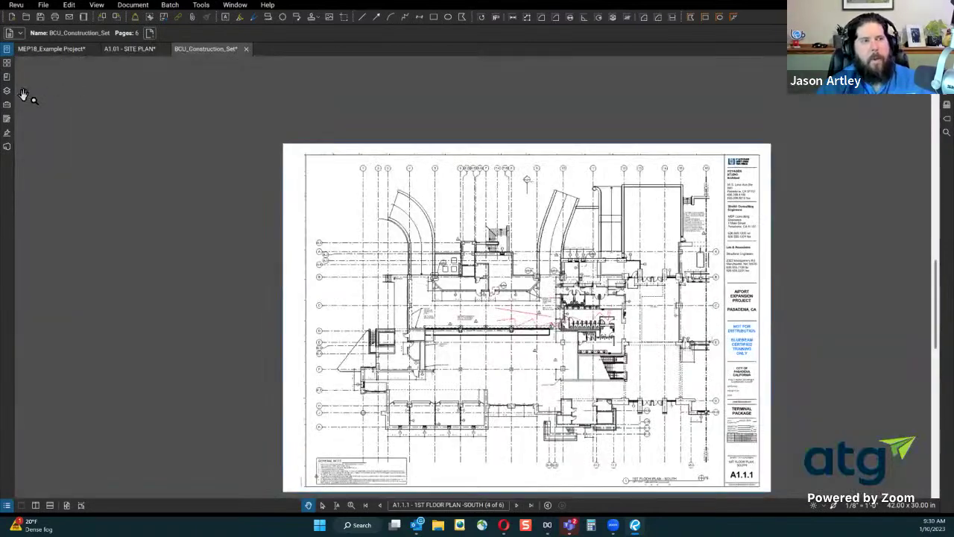
left_click(6, 64)
left_click(88, 156)
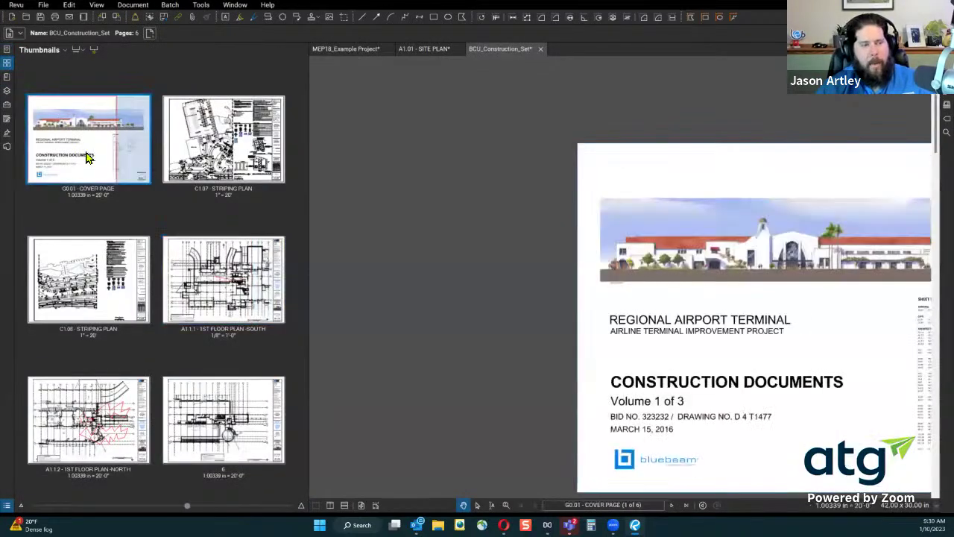
key("ctrl+a")
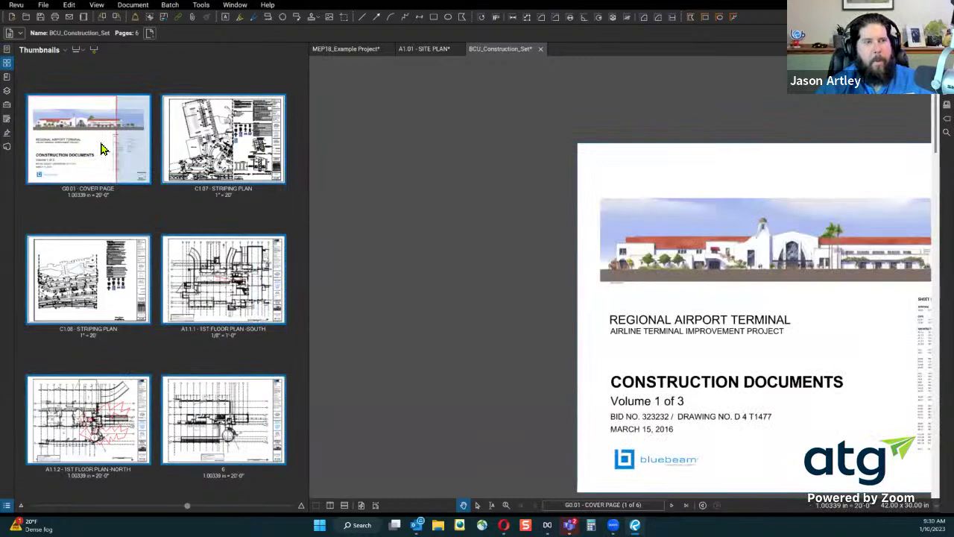
Examine the direction choices offered by Rotate Pages for all selected pages and leave without rotating
right_click(103, 149)
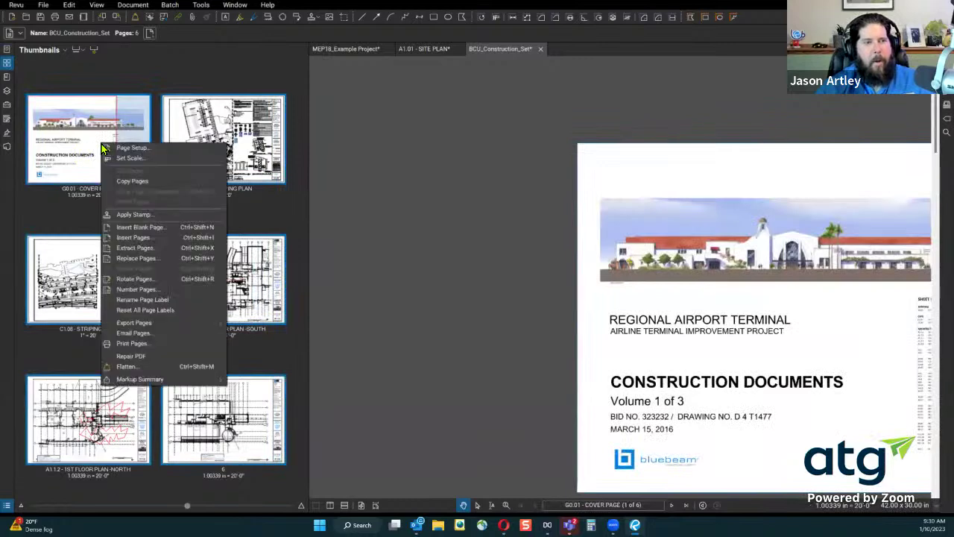
left_click(134, 279)
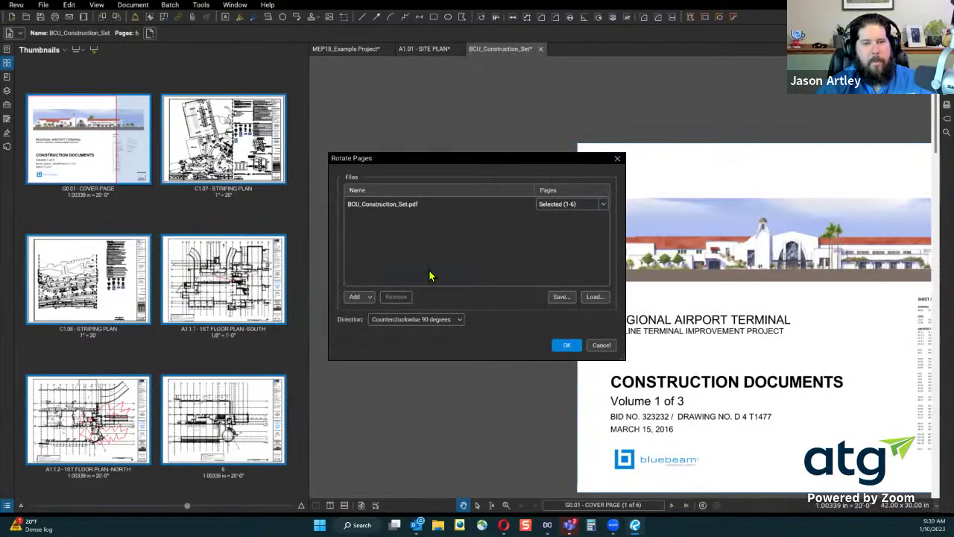
left_click(447, 319)
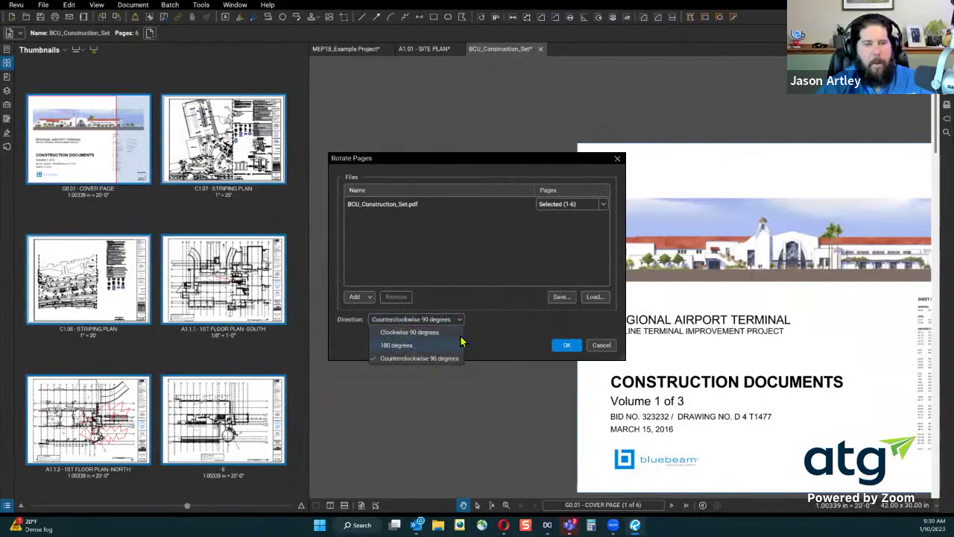
left_click(461, 322)
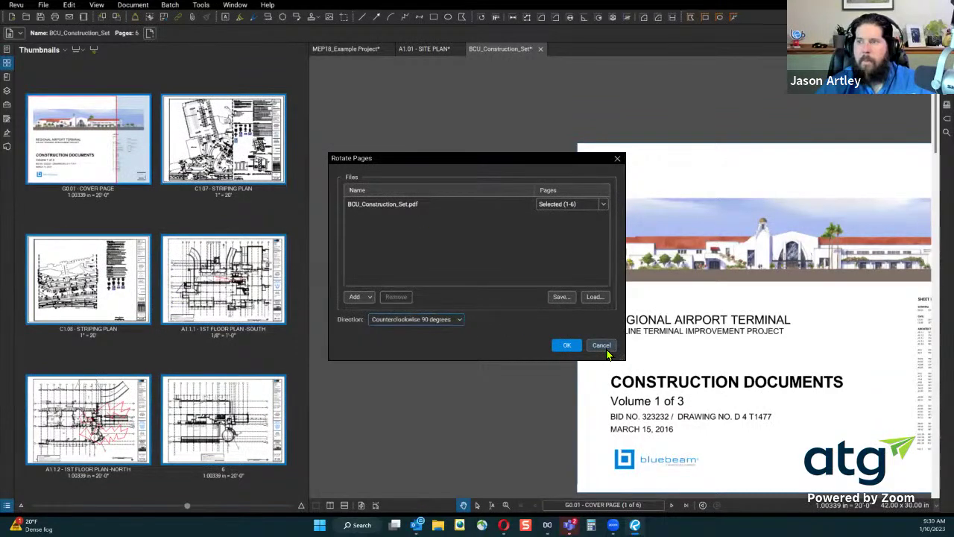
left_click(603, 345)
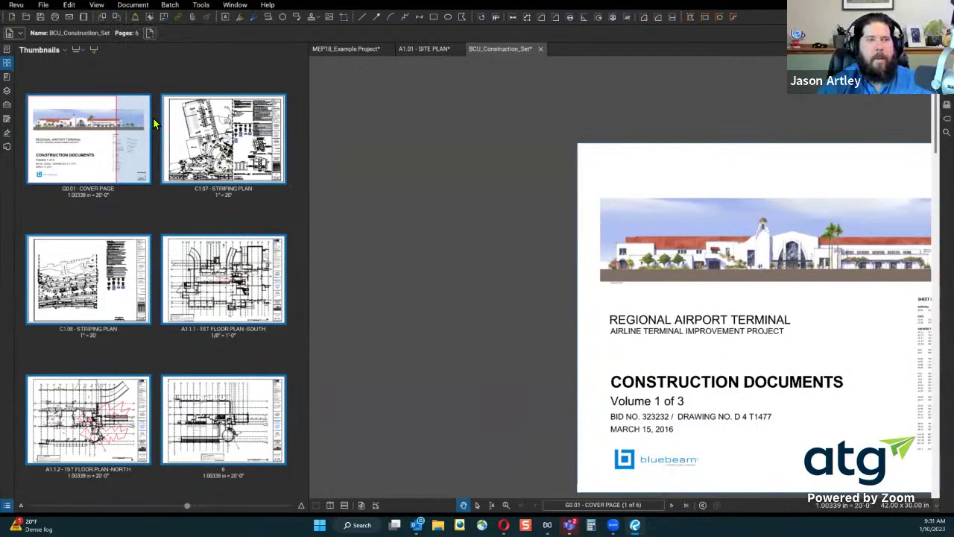
Rotate all pages of the set 90 degrees counterclockwise and return them to their landscape orientation
scroll(422, 239, "down", 2)
left_click_drag(677, 277, 532, 250)
scroll(531, 249, "up", 2)
scroll(531, 250, "down", 1)
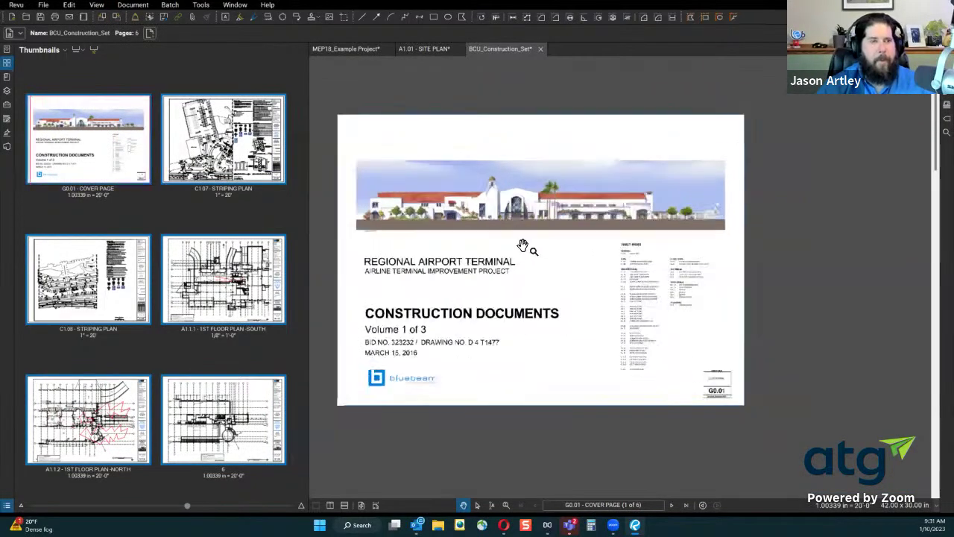
left_click_drag(421, 256, 420, 255)
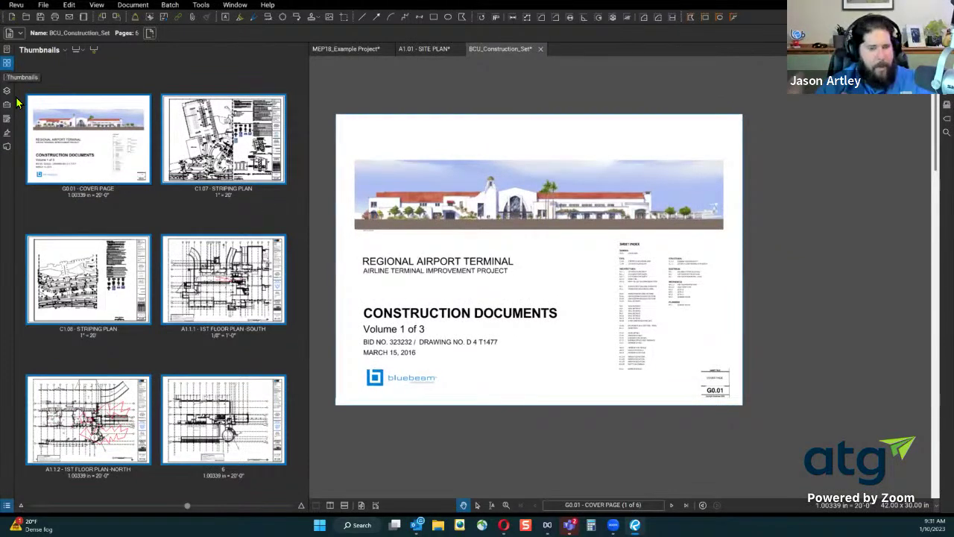
left_click(107, 20)
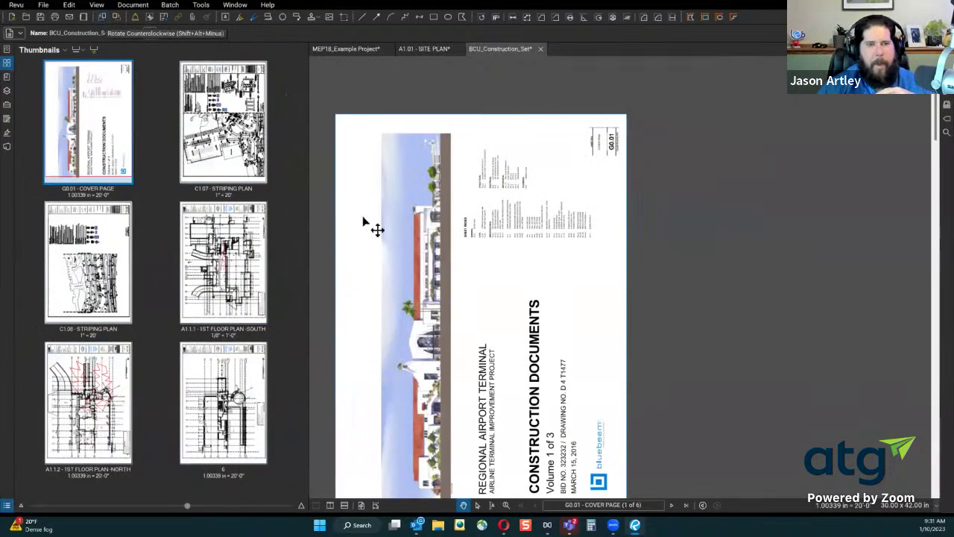
scroll(377, 224, "up", 4)
scroll(491, 313, "down", 4)
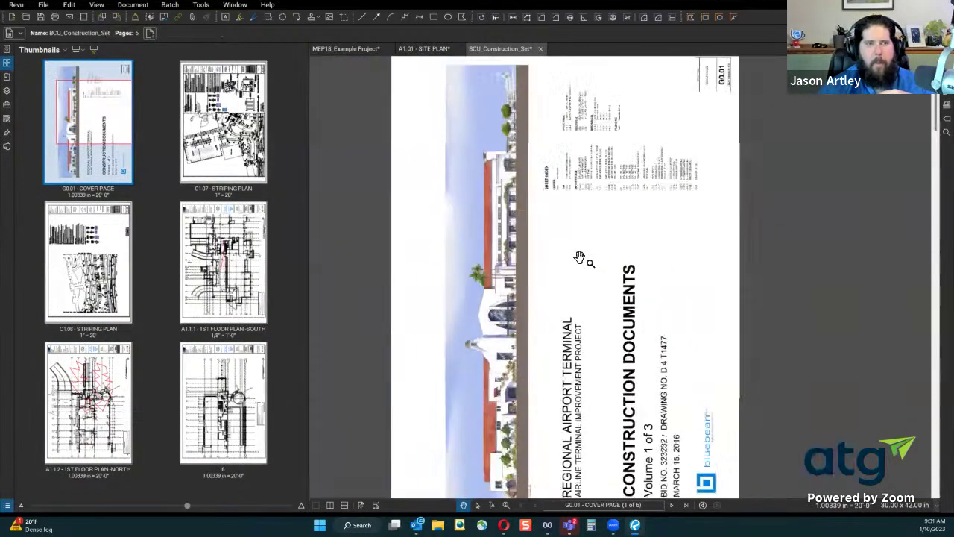
left_click(103, 17)
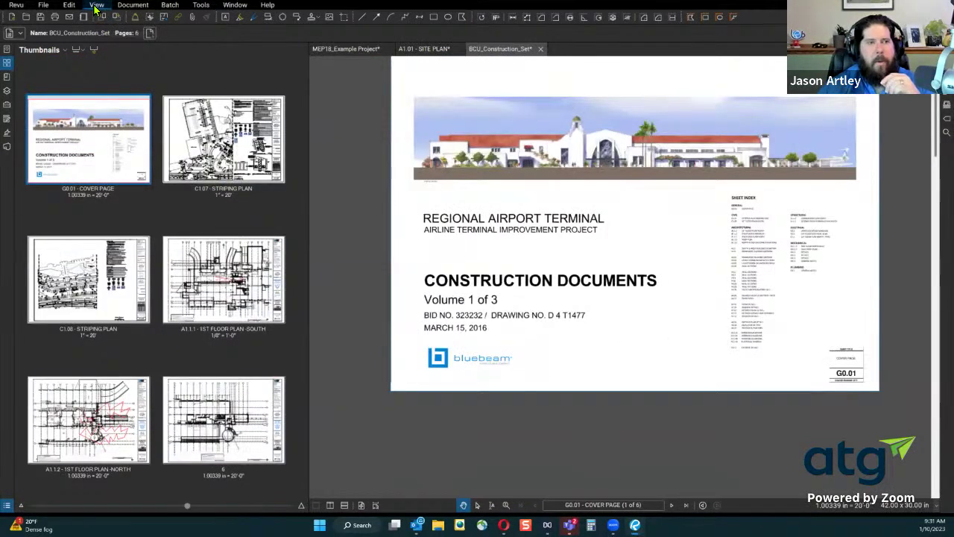
Examine the Rotate View commands for turning the view clockwise or counterclockwise
left_click(96, 5)
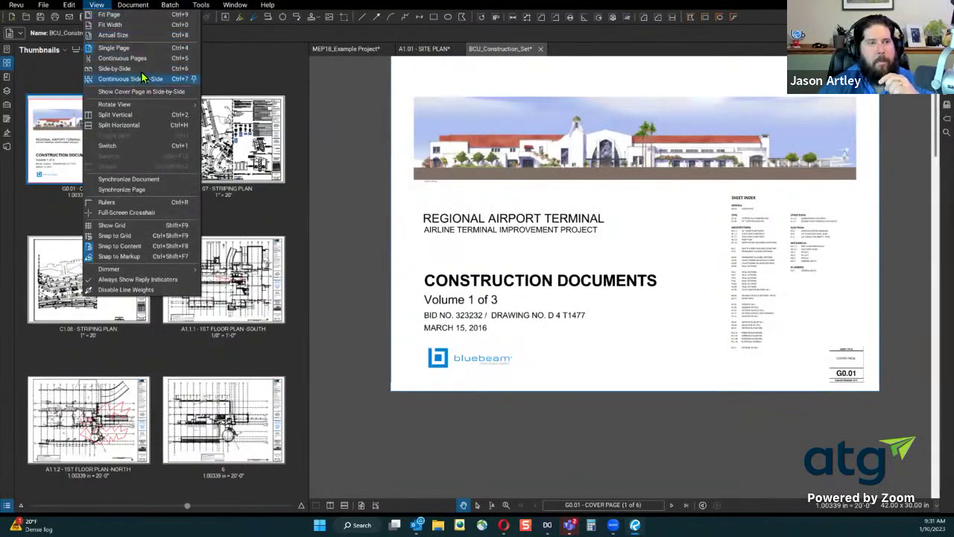
mouse_move(138, 108)
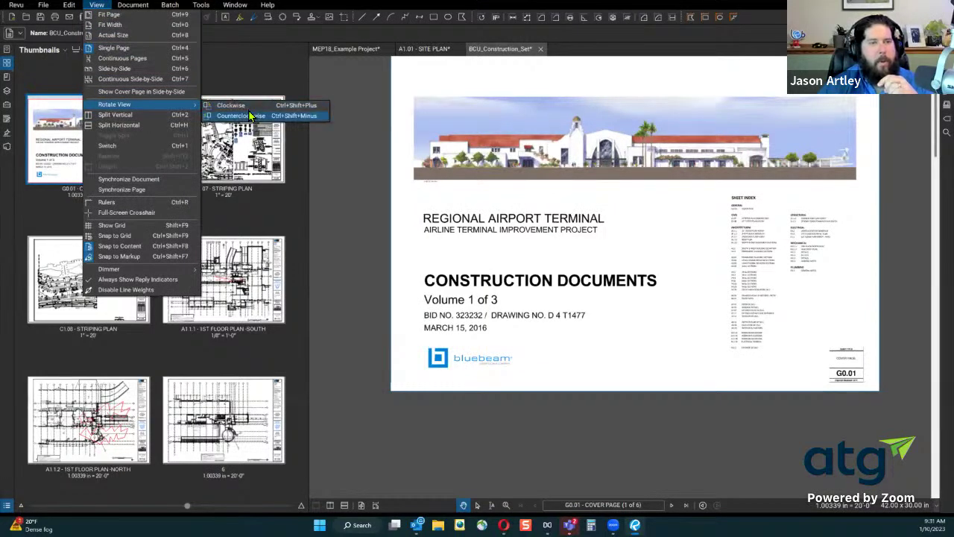
left_click(329, 94)
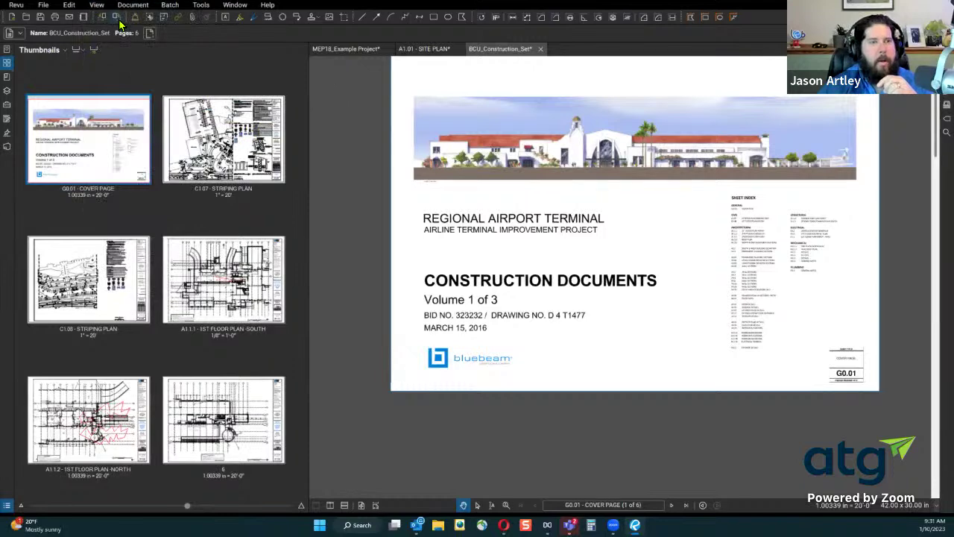
Rotate all pages clockwise and counterclockwise several times, ending in the original landscape orientation
left_click(117, 18)
left_click(103, 18)
left_click(116, 18)
left_click(103, 18)
left_click(116, 18)
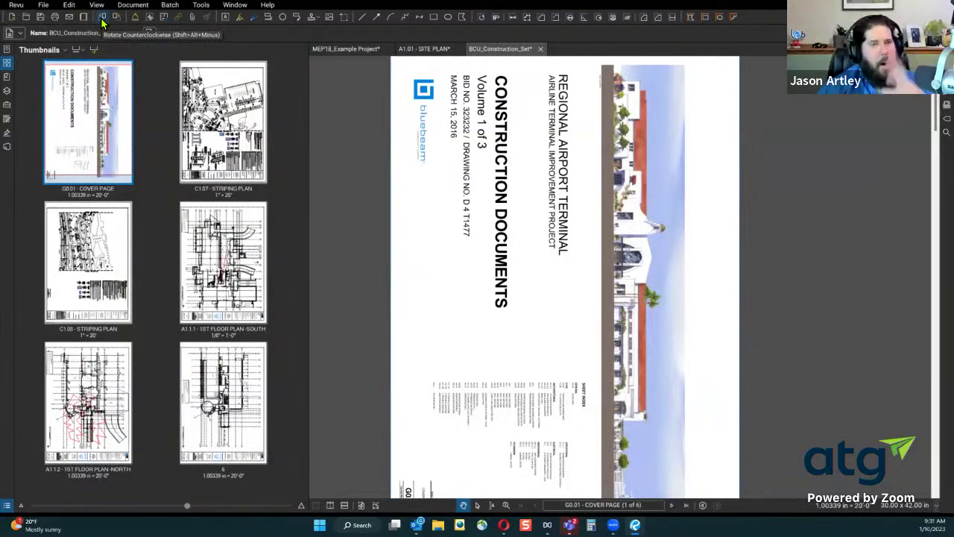
left_click(103, 20)
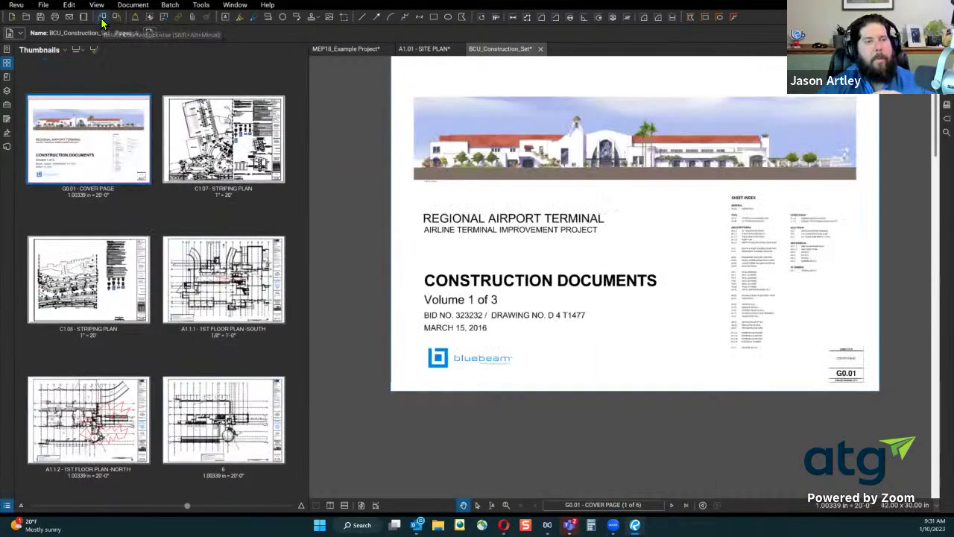
Select pages 2 to 4, examine the Rotate Pages settings for that selection, and cancel without rotating
left_click(223, 141)
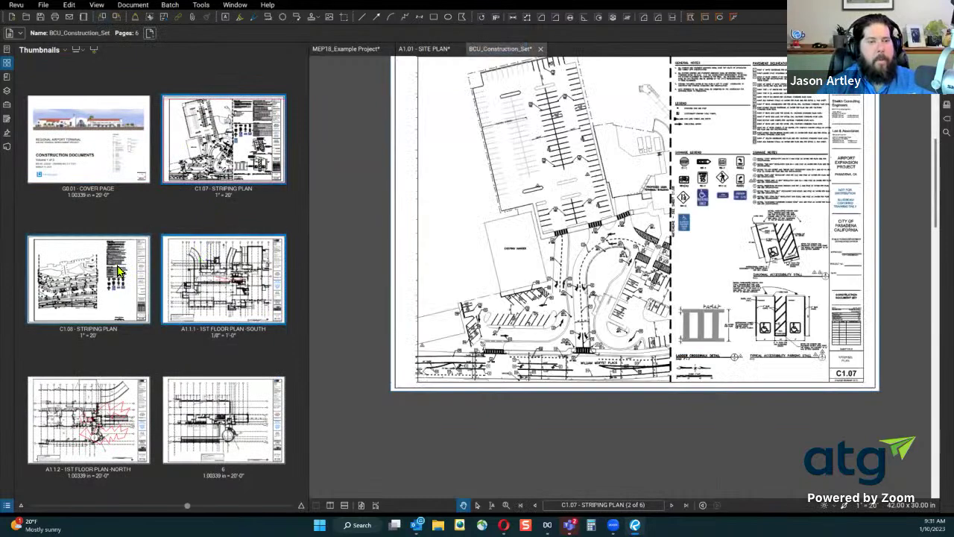
right_click(117, 270)
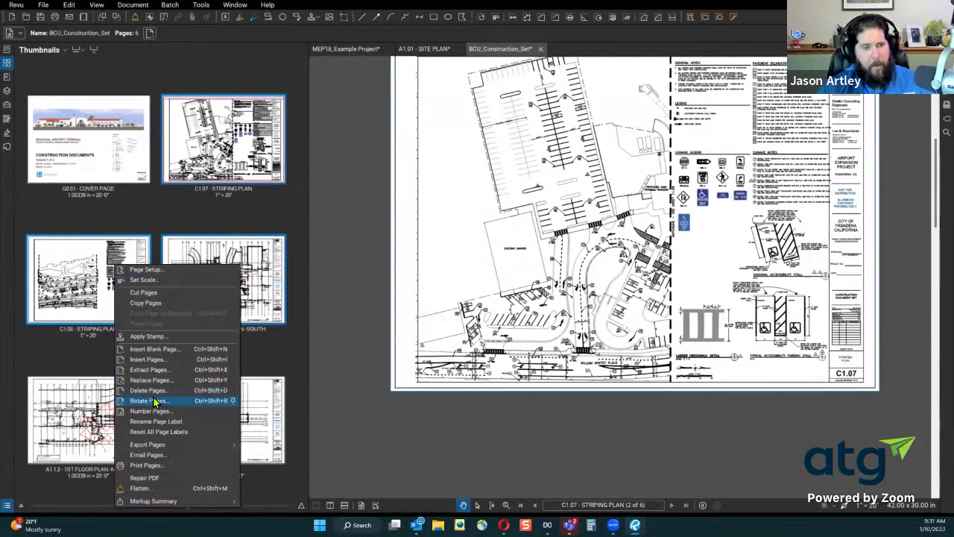
left_click(196, 398)
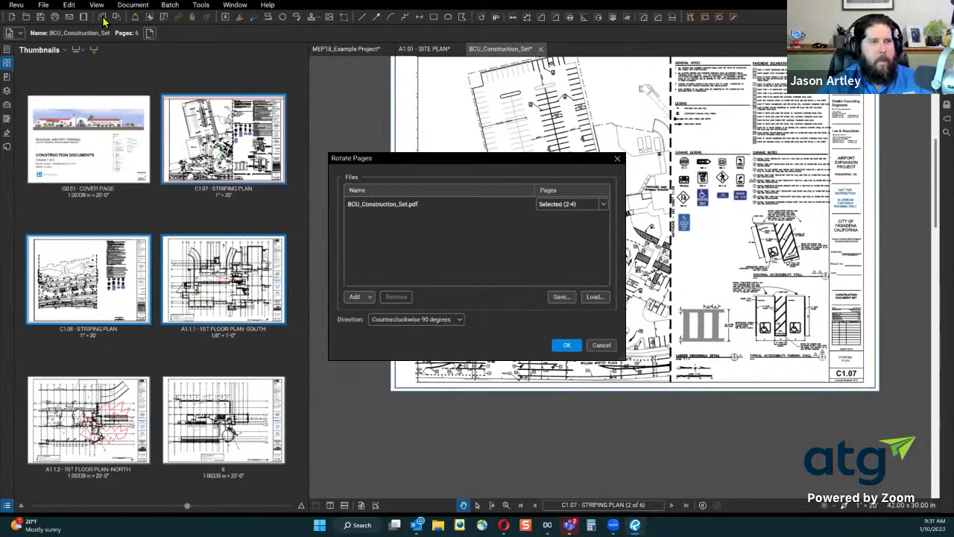
key("super")
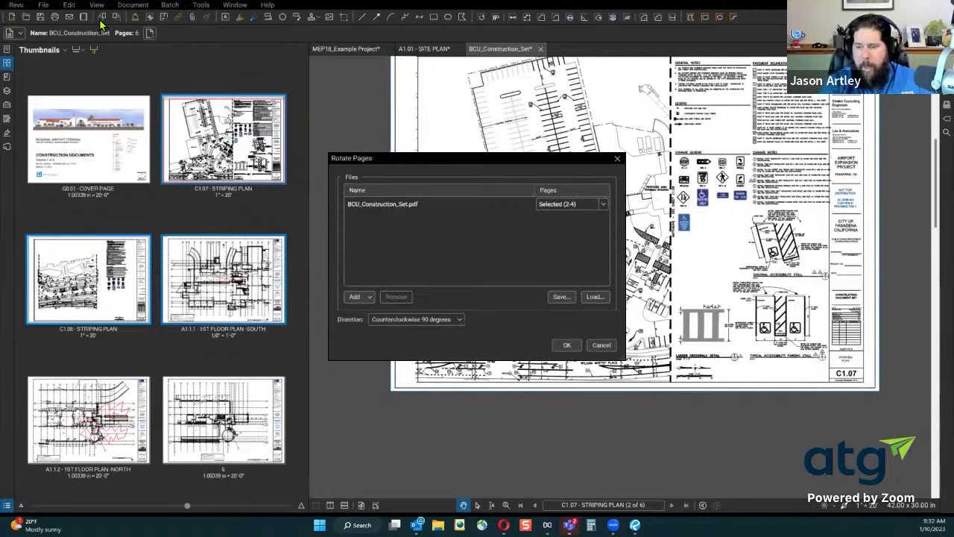
left_click(602, 345)
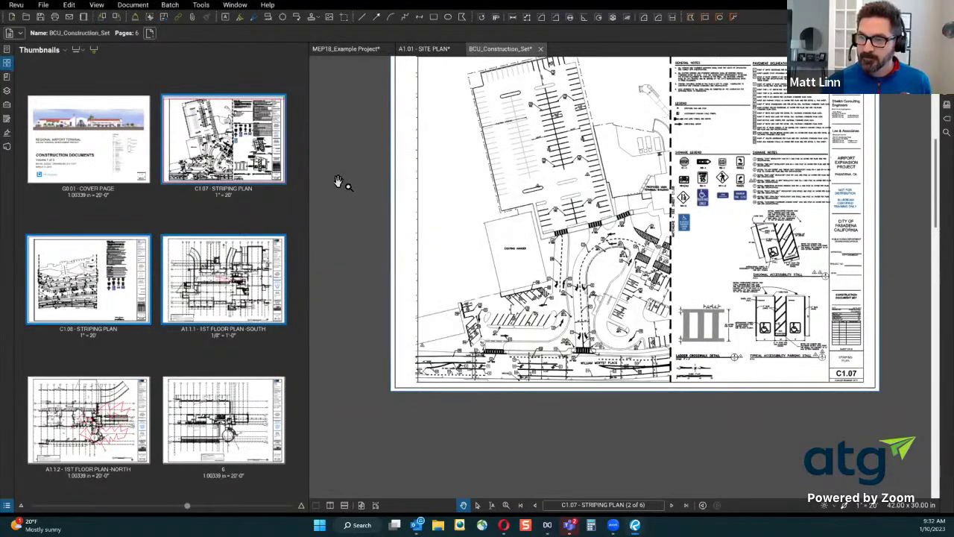
Hide the page thumbnails and bring the whole C1.07 striping plan into view
left_click(6, 63)
mouse_move(471, 192)
left_mouse_down()
mouse_move(610, 258)
mouse_move(635, 224)
mouse_move(624, 237)
left_mouse_up()
scroll(625, 237, "down", 1)
left_click_drag(603, 271, 581, 276)
scroll(581, 275, "up", 2)
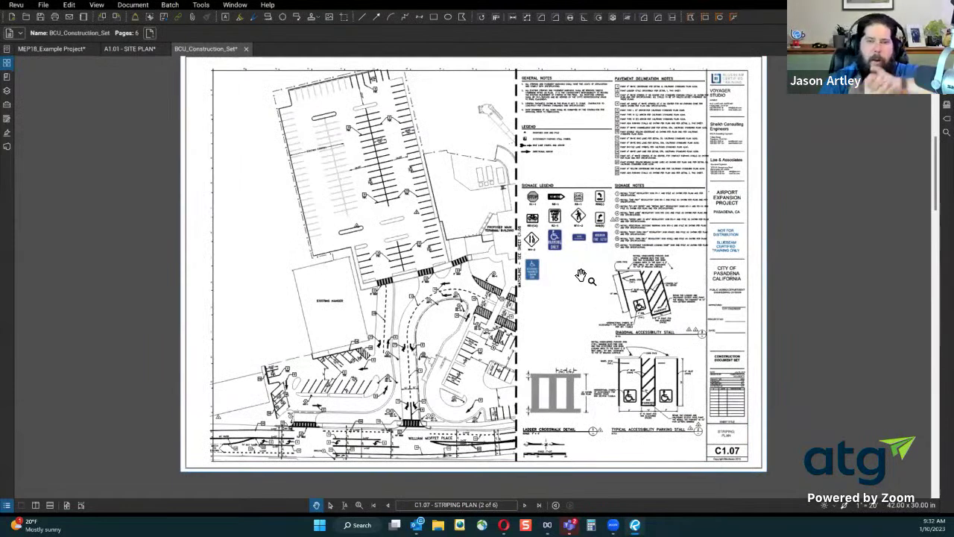